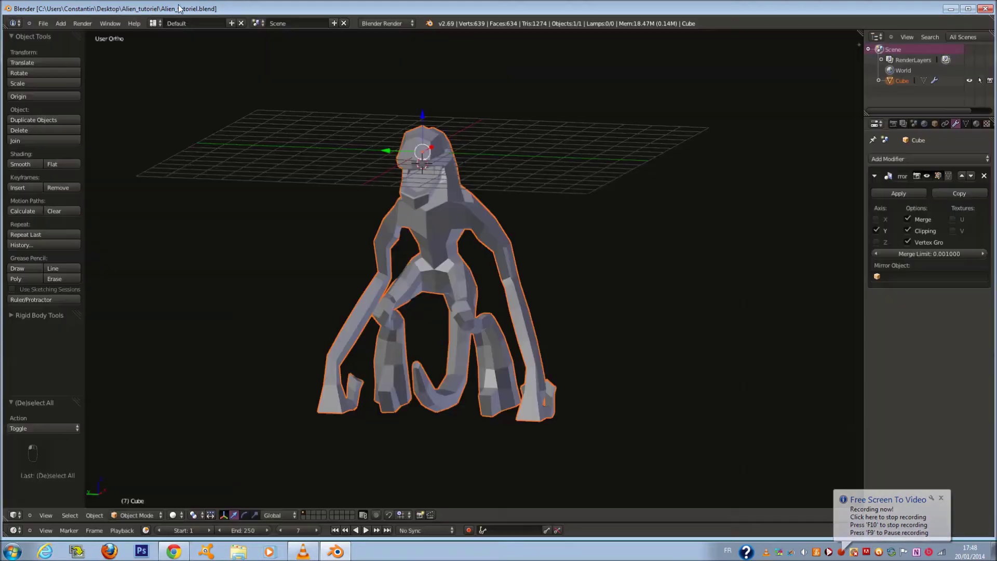
Save the project as a new blend file named "Sculpture partie 1" in the Alien_tutoriel folder.
click(44, 23)
click(70, 99)
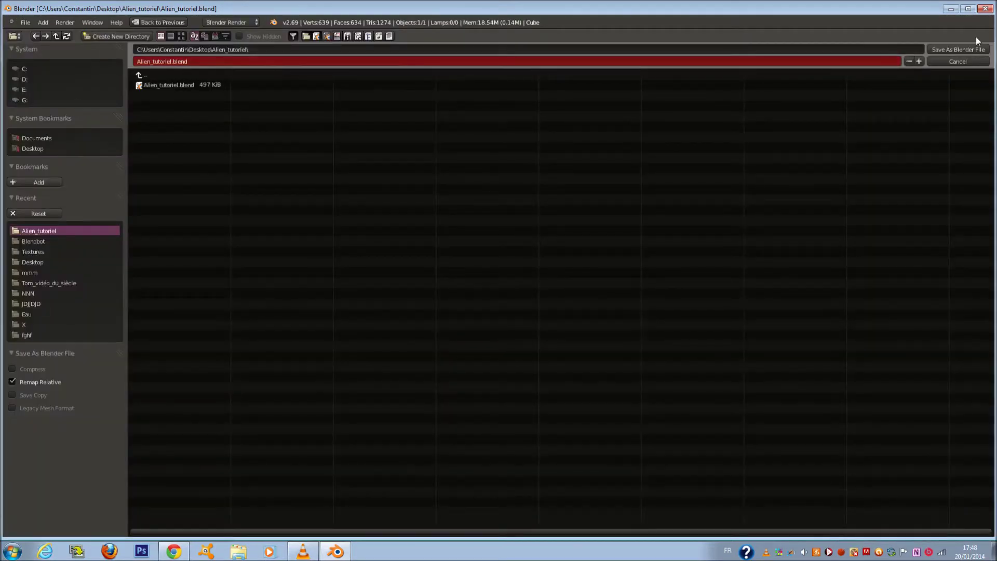
click(809, 58)
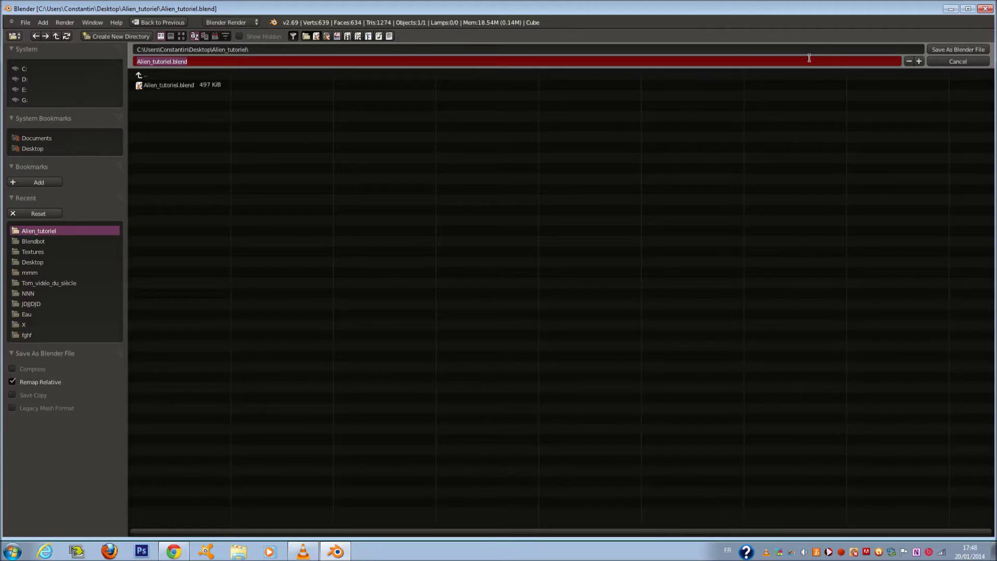
key(BackSpace)
text(Sculpture partie 1)
key(Return)
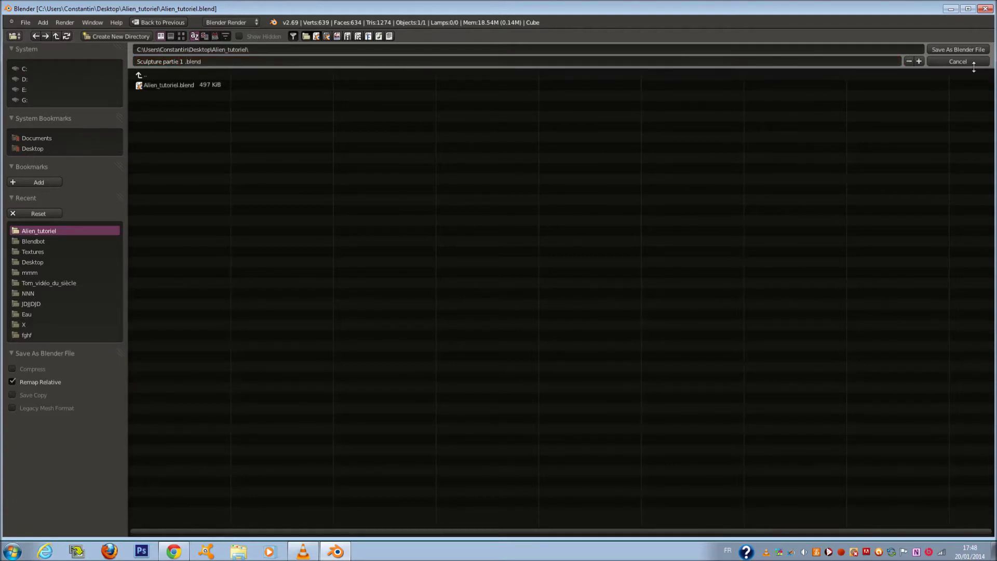
click(968, 49)
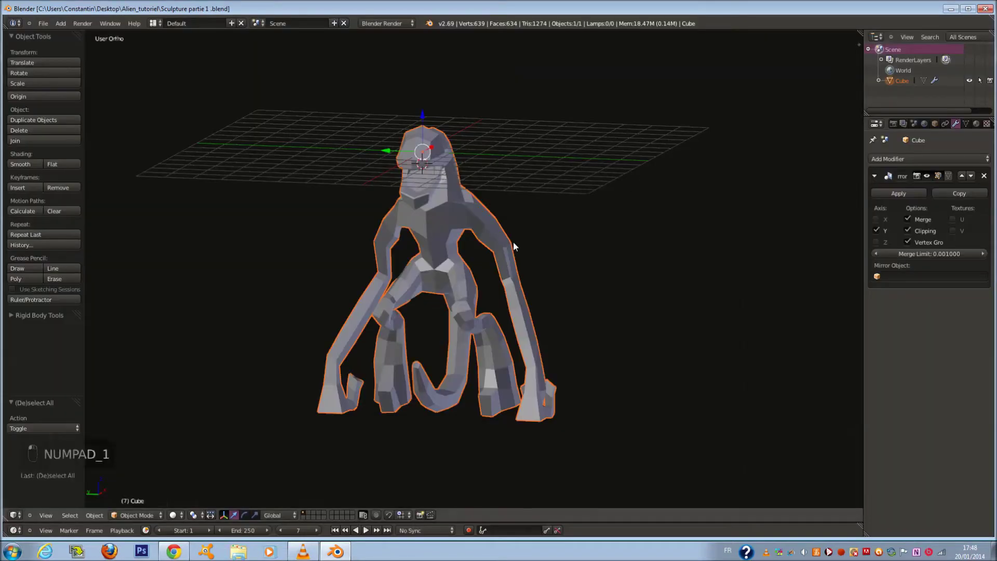
Apply the Mirror modifier to the alien mesh.
key(KP_1)
click(908, 192)
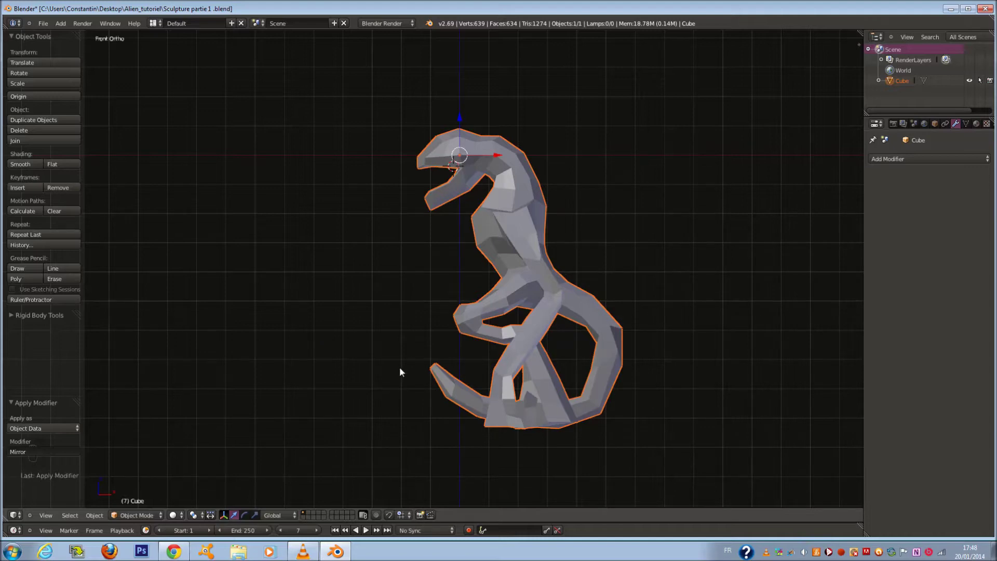
scroll(433, 255, up, 1)
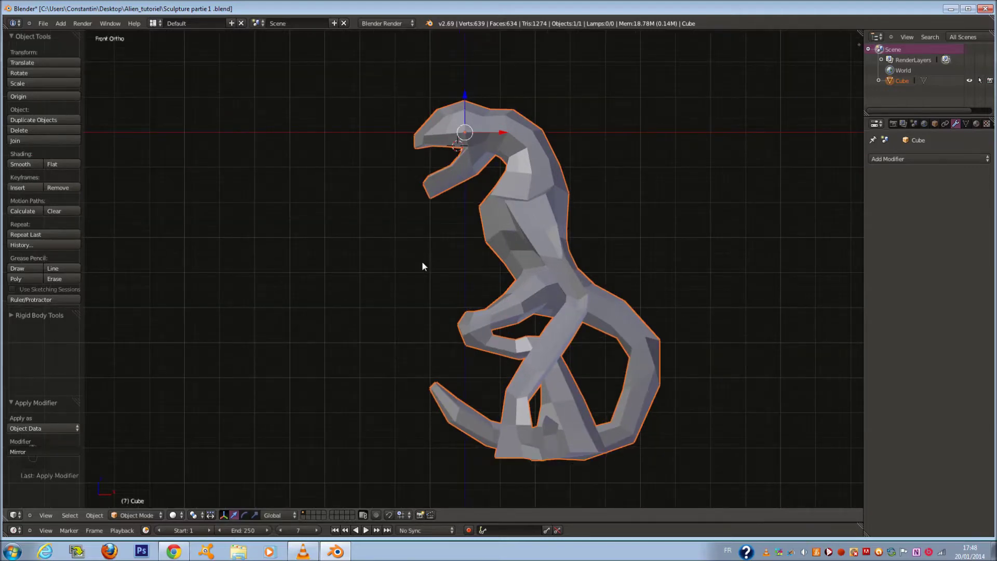
scroll(422, 261, down, 2)
ctrl+scroll(429, 280, up, 3)
scroll(458, 165, up, 4)
middle_drag(497, 180, 482, 82)
middle_drag(528, 157, 577, 158)
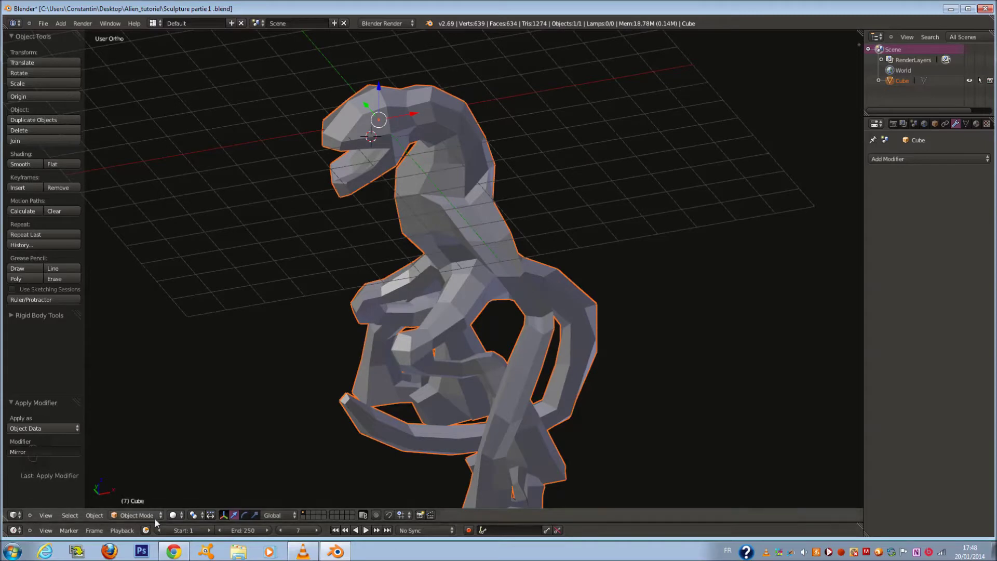
Add a Catmull-Clark Subdivision Surface modifier to the alien with a view level of 1.
click(176, 517)
key(ctrl+1)
mouse_move(635, 228)
middle_down()
mouse_move(614, 197)
mouse_move(746, 201)
mouse_move(486, 223)
mouse_move(691, 226)
mouse_move(743, 182)
mouse_move(603, 209)
mouse_move(799, 225)
middle_up()
key(z)
key(z)
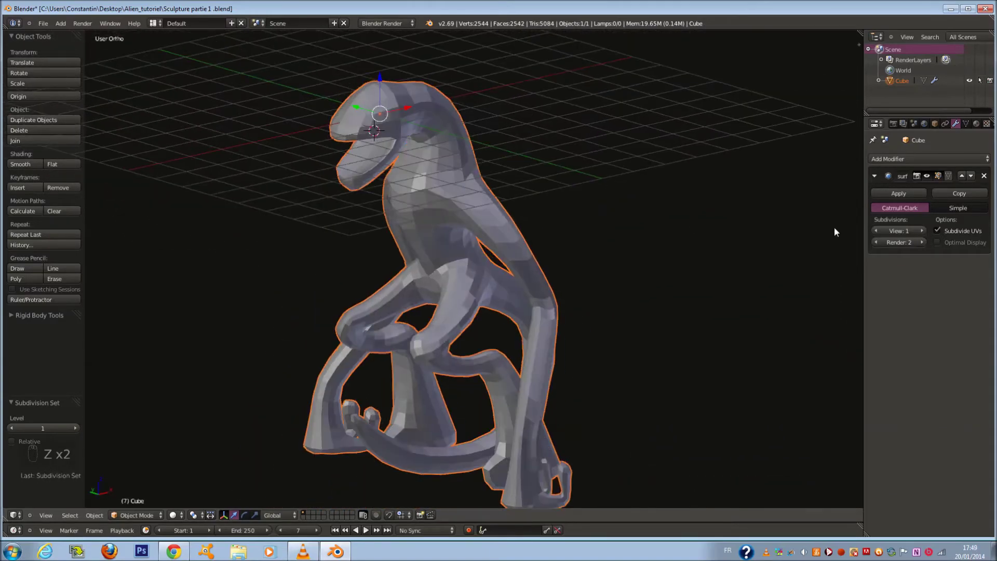
middle_drag(597, 244, 515, 305)
scroll(501, 181, up, 4)
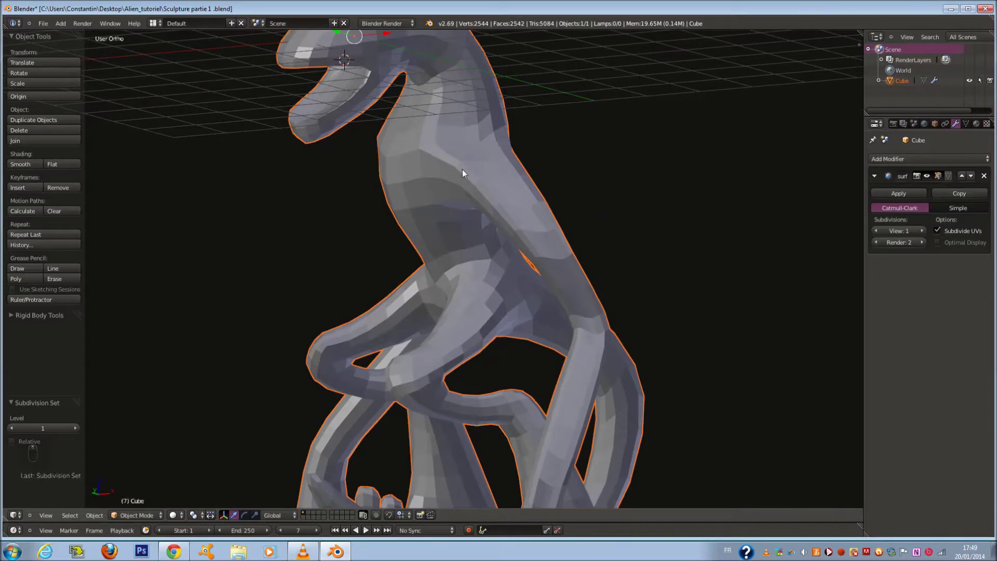
click(873, 231)
scroll(686, 251, down, 2)
mouse_move(684, 250)
middle_down()
mouse_move(728, 252)
mouse_move(691, 250)
middle_up()
click(922, 231)
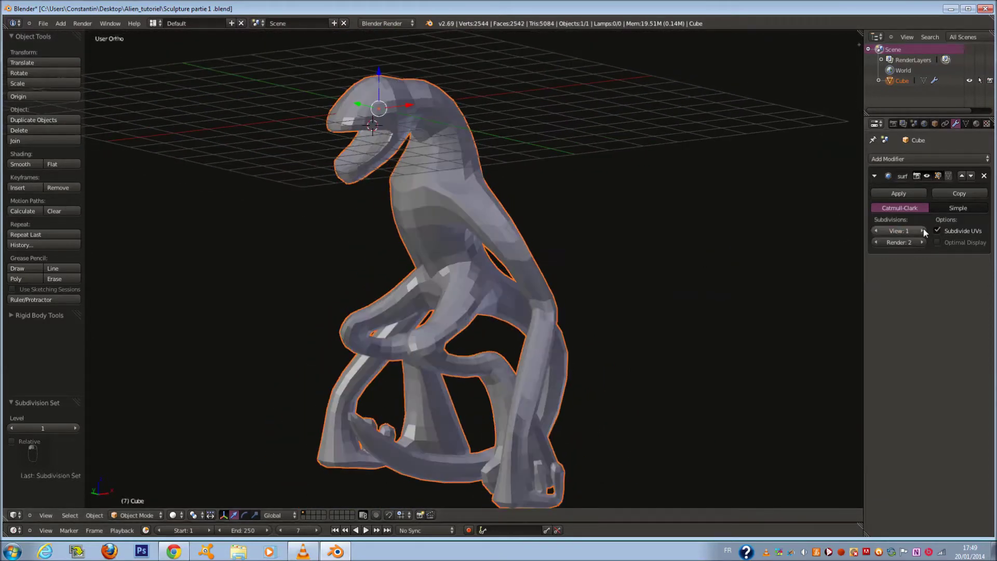
Set the alien to smooth shading and apply its Subdivision Surface modifier.
click(20, 165)
middle_drag(467, 160, 794, 255)
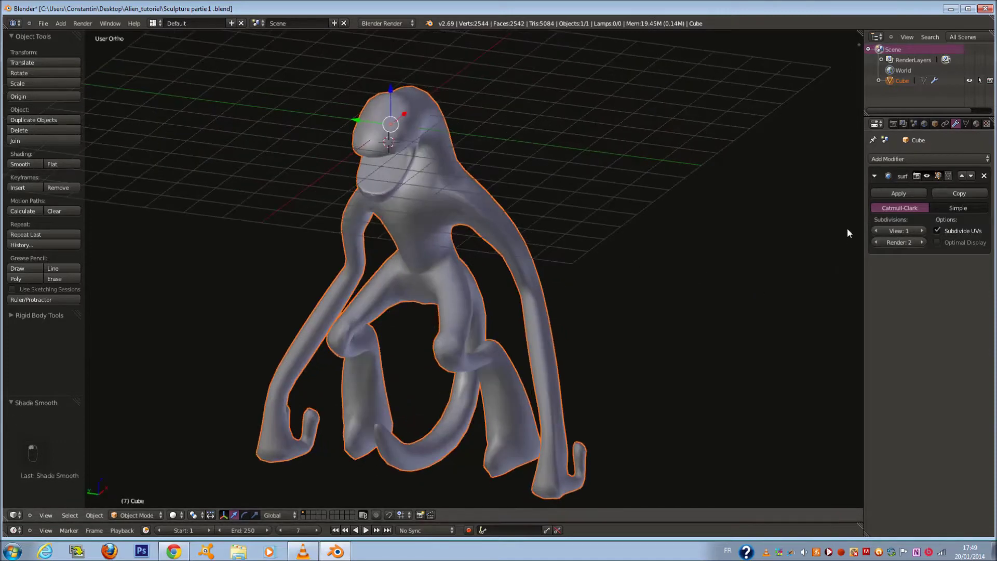
click(905, 193)
middle_drag(528, 268, 514, 283)
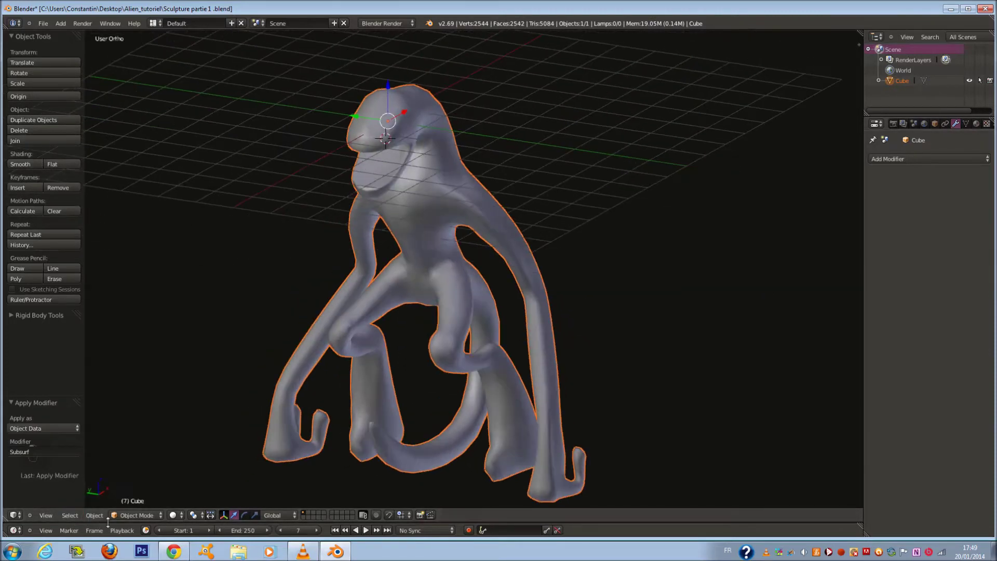
Switch the alien to Sculpt Mode and enable dynamic topology.
click(133, 515)
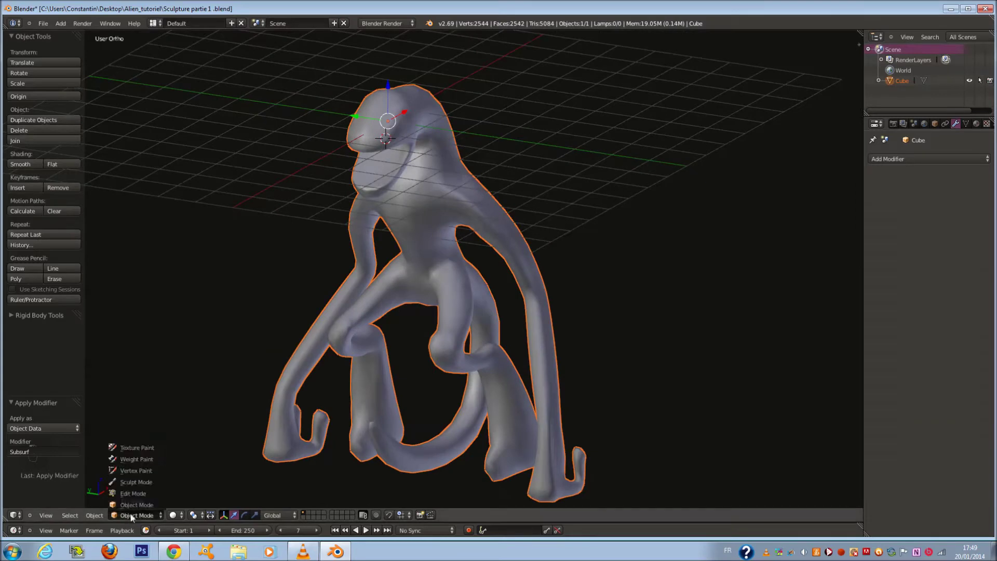
click(133, 483)
click(36, 358)
click(35, 358)
click(29, 346)
click(30, 346)
click(28, 320)
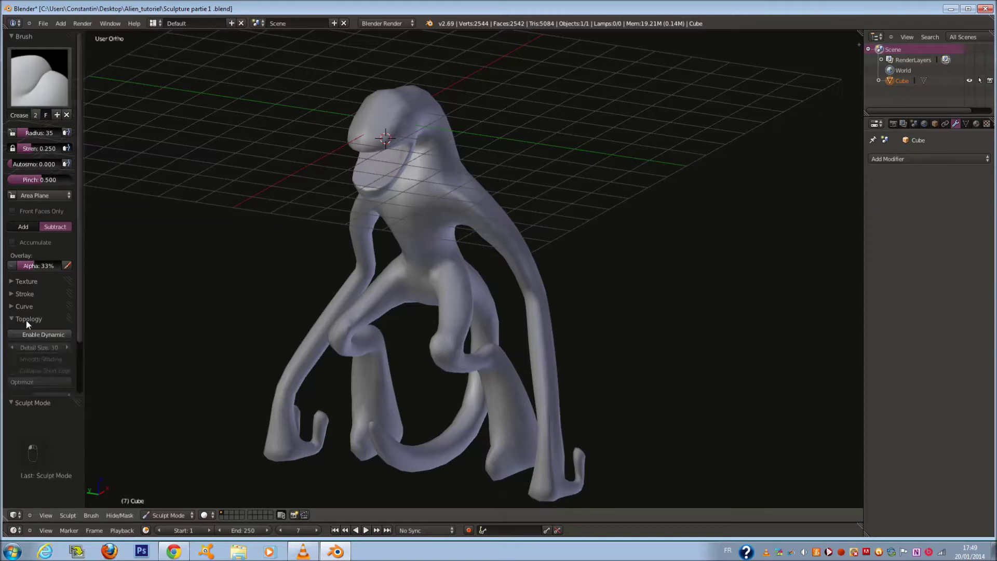
click(49, 335)
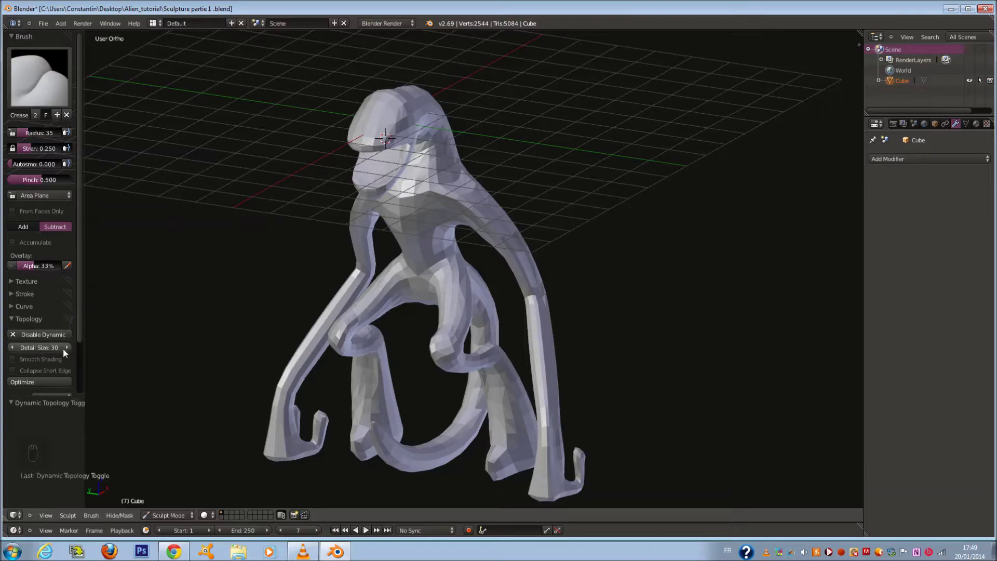
Try Crease brush strokes on the alien's chest in wireframe display, enlarging the brush radius to 105.
scroll(407, 239, up, 3)
scroll(406, 235, up, 5)
key(z)
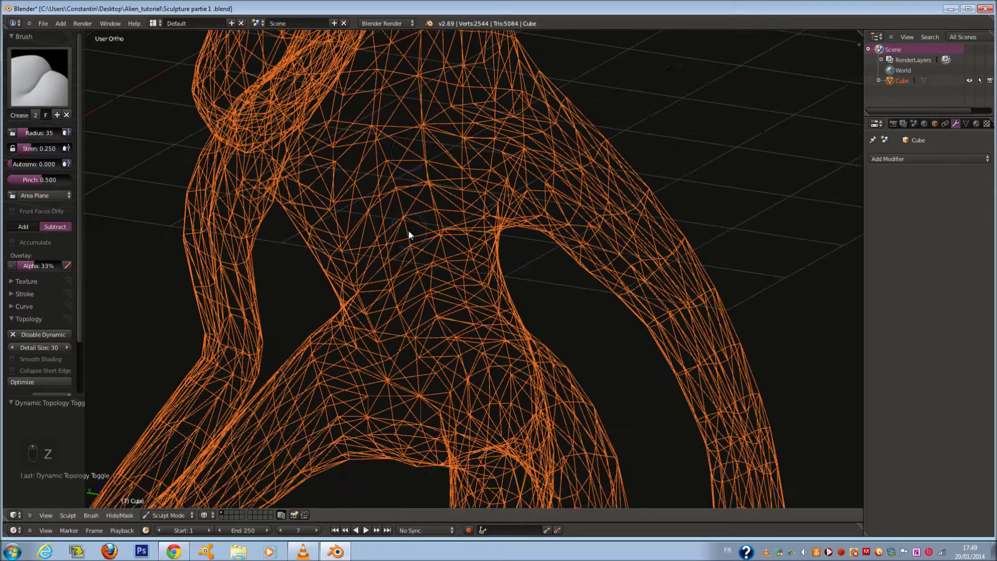
key(f)
click(414, 248)
scroll(414, 253, up, 2)
mouse_move(436, 221)
mouse_down()
mouse_move(400, 256)
mouse_move(438, 243)
mouse_up()
scroll(438, 197, up, 5)
mouse_move(384, 119)
mouse_down()
mouse_move(442, 179)
mouse_move(452, 210)
mouse_up()
scroll(411, 179, up, 2)
scroll(411, 178, up, 2)
drag(408, 177, 395, 101)
scroll(401, 111, up, 2)
shift+middle_drag(400, 112, 397, 129)
key(f)
click(415, 131)
scroll(383, 164, up, 2)
drag(383, 165, 351, 161)
scroll(399, 202, down, 5)
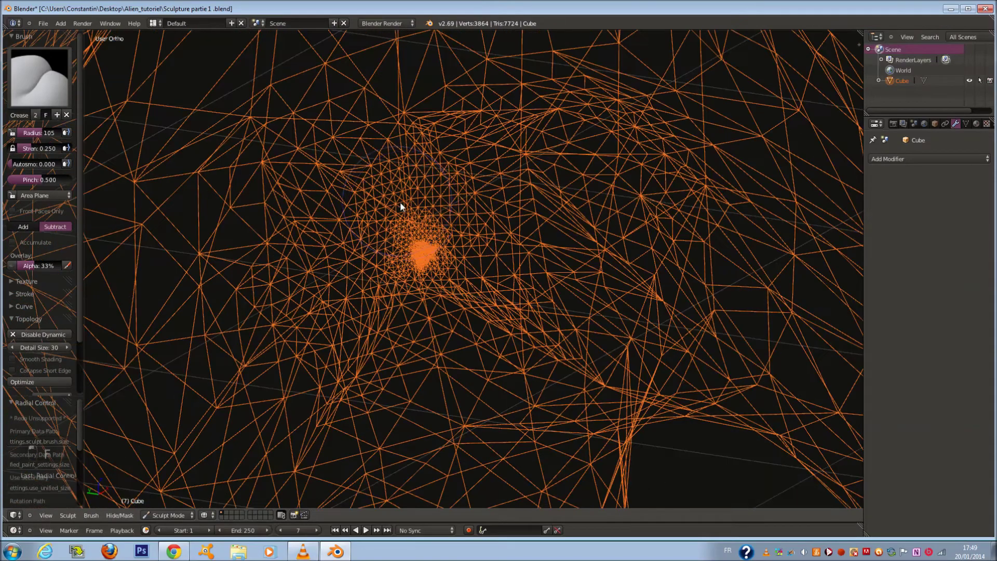
Compare the chest in solid and wireframe display, and undo all the test strokes.
key(z)
scroll(455, 271, down, 2)
scroll(459, 272, up, 5)
scroll(413, 269, down, 2)
key(z)
key(ctrl+z)
key(ctrl+z)
key(ctrl+z)
key(ctrl+z)
key(ctrl+z)
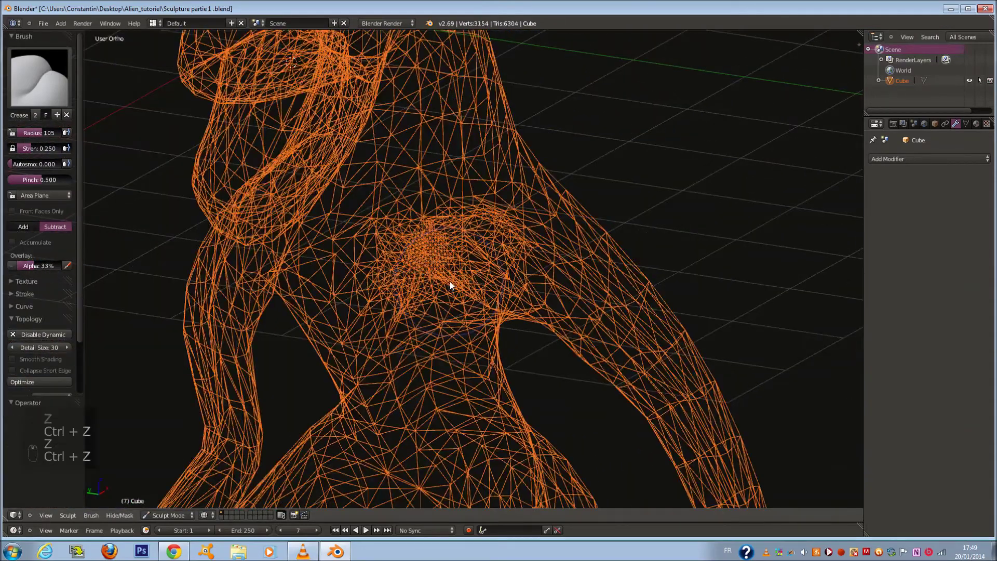
scroll(450, 282, down, 2)
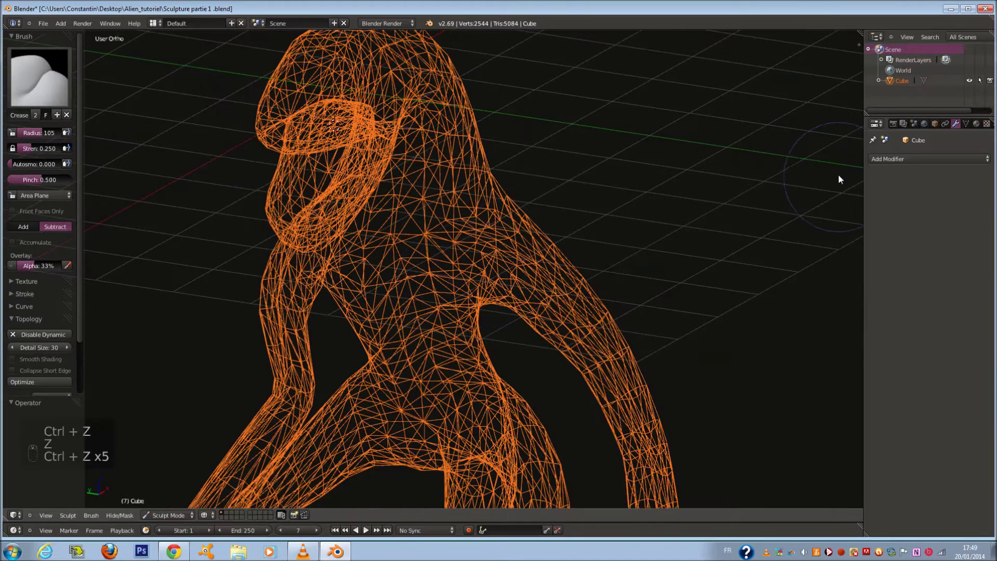
scroll(469, 282, down, 2)
Try a level 1 Subdivision Surface modifier on the alien in Object Mode, and remove it.
key(ctrl+1)
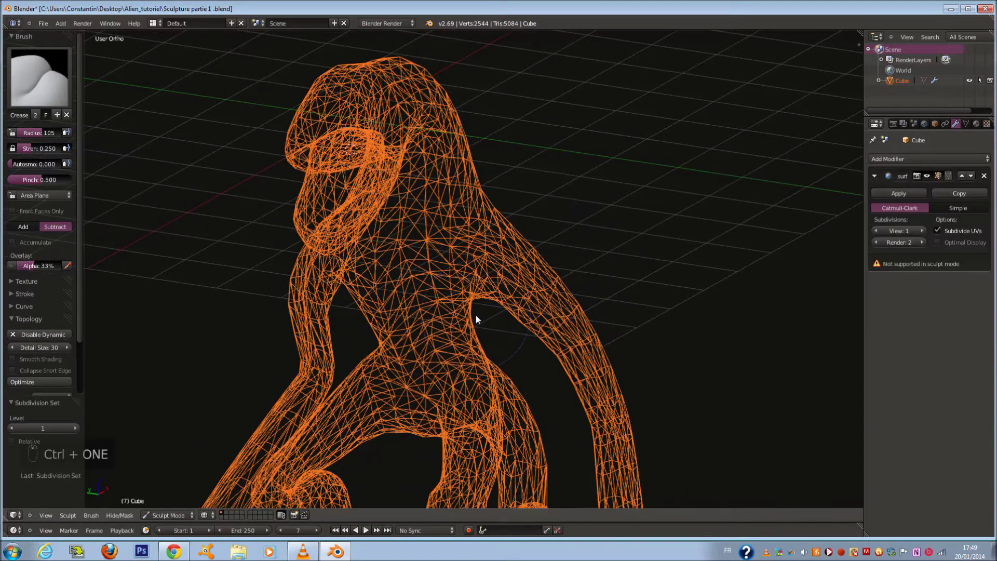
click(176, 513)
click(166, 505)
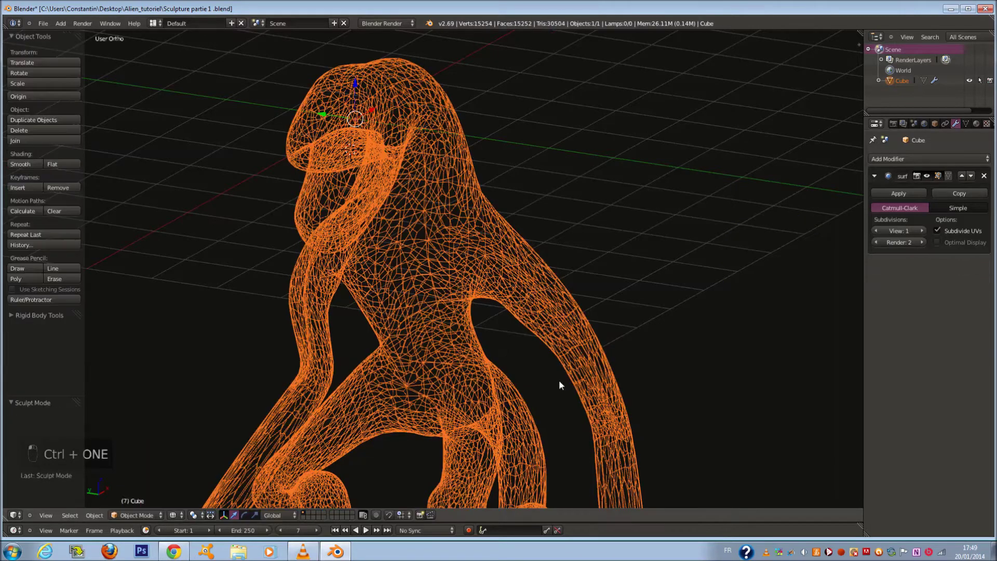
click(922, 230)
click(984, 175)
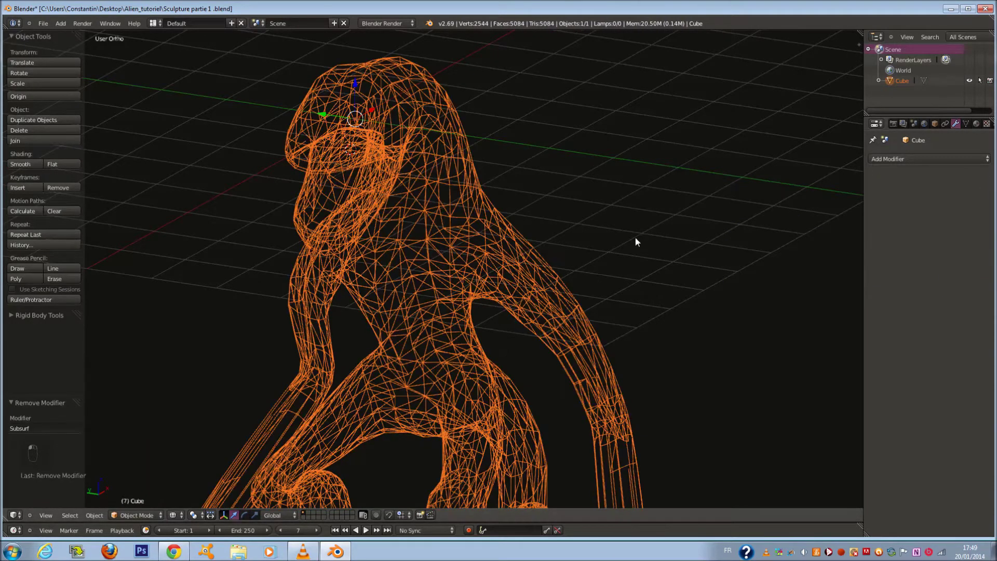
Return the alien to Sculpt Mode and enable dynamic topology again.
click(137, 515)
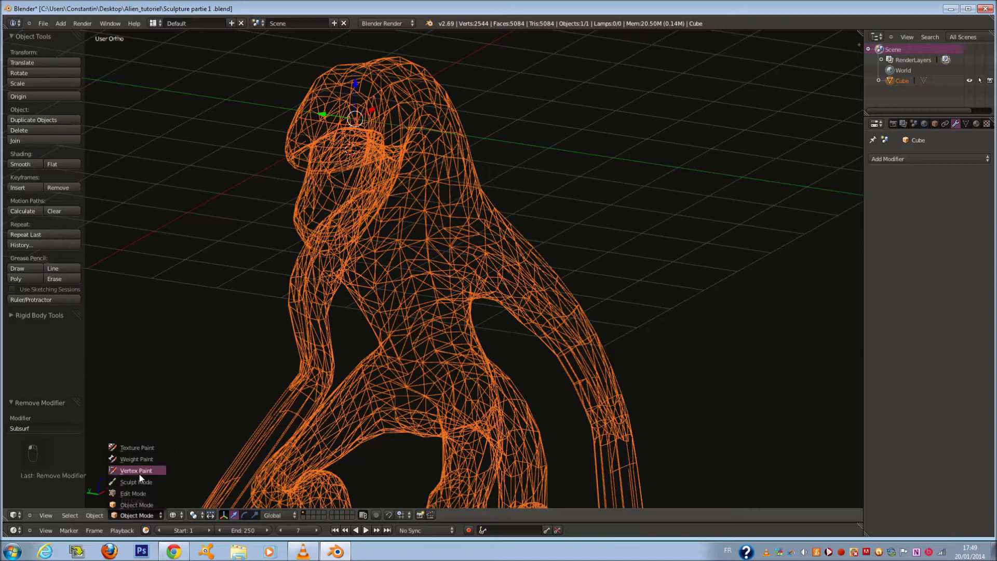
click(137, 481)
click(54, 332)
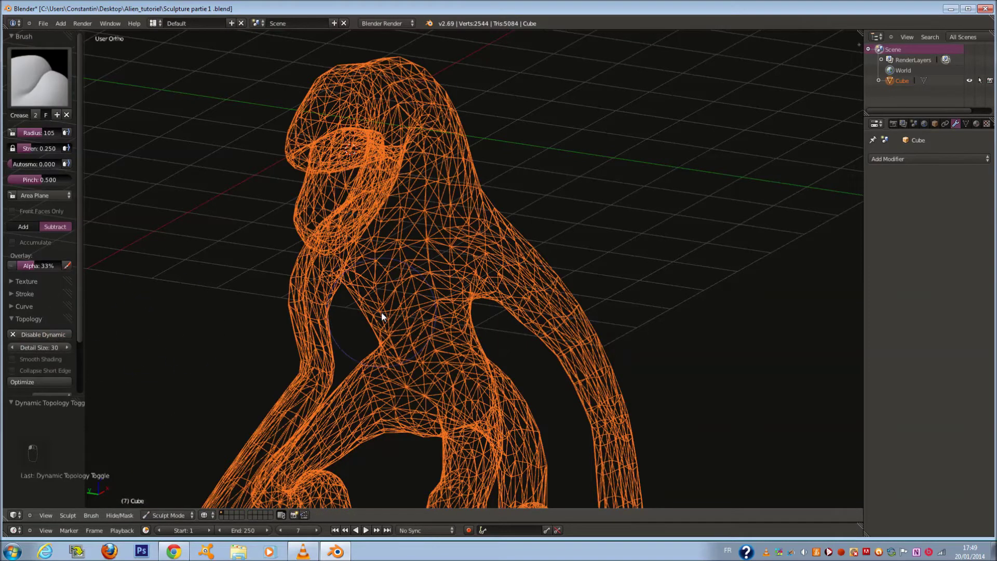
Switch back to solid display and try the dynamic topology Smooth Shading option, leaving it off.
scroll(382, 315, down, 3)
click(12, 359)
key(z)
scroll(353, 314, up, 1)
click(13, 358)
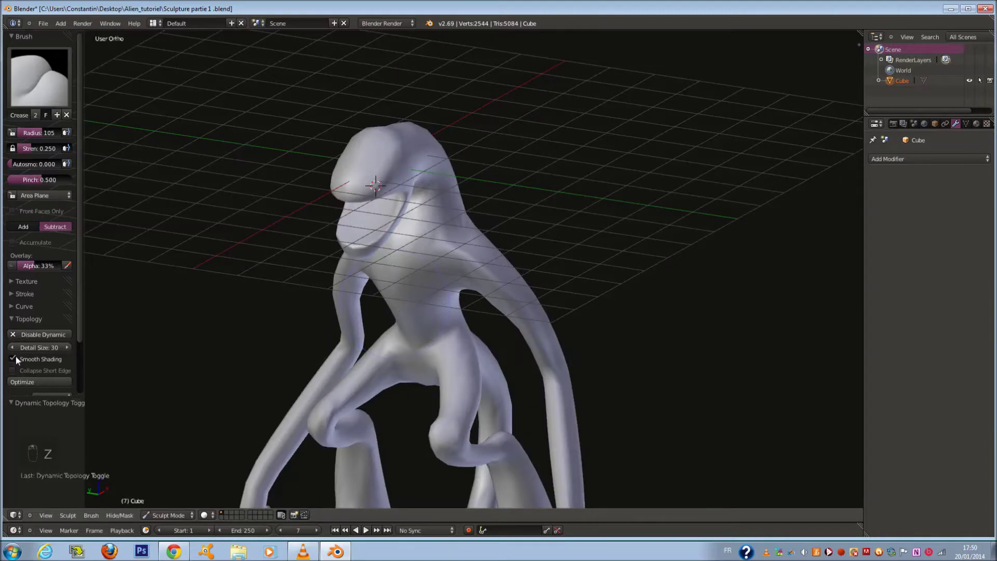
click(15, 357)
click(15, 357)
Set the sculpt brush radius to 64 and select the Clay Strips brush.
mouse_move(438, 308)
middle_down()
mouse_move(446, 267)
mouse_move(464, 279)
middle_up()
scroll(463, 267, up, 2)
key(f)
click(440, 255)
scroll(226, 294, up, 2)
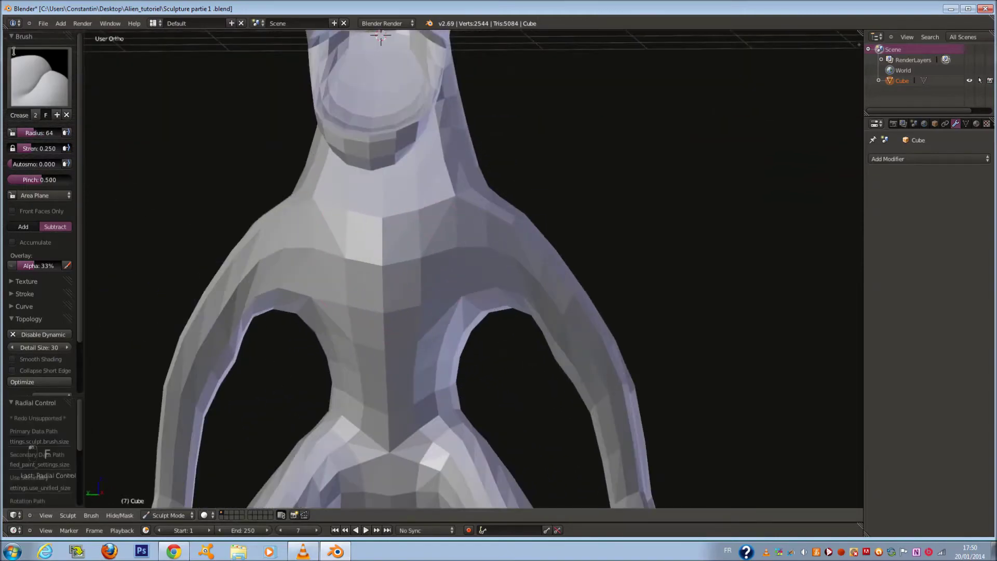
click(39, 78)
click(157, 138)
scroll(465, 254, down, 3)
mouse_move(445, 282)
middle_down()
mouse_move(367, 271)
mouse_move(448, 265)
mouse_move(544, 278)
mouse_move(445, 272)
middle_up()
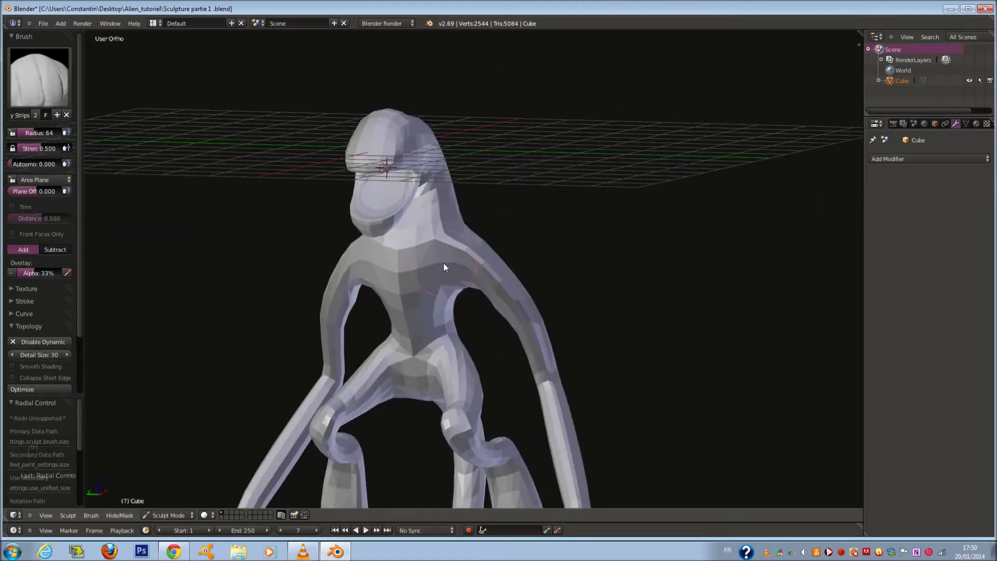
mouse_move(443, 263)
middle_down()
mouse_move(535, 169)
mouse_move(504, 252)
mouse_move(548, 285)
mouse_move(573, 284)
mouse_move(492, 268)
mouse_move(674, 271)
mouse_move(408, 267)
mouse_move(509, 270)
mouse_move(514, 242)
mouse_move(476, 227)
middle_up()
mouse_move(549, 222)
middle_down()
mouse_move(561, 247)
mouse_move(501, 247)
mouse_move(610, 247)
mouse_move(608, 273)
mouse_move(563, 249)
mouse_move(479, 266)
middle_up()
scroll(201, 304, up, 3)
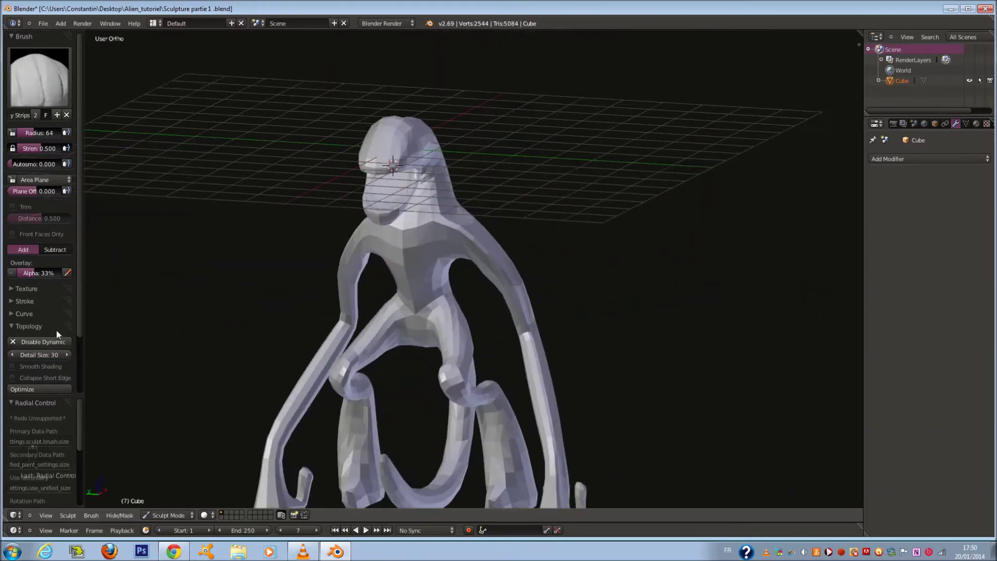
Try the Collapse Short Edges option while checking the chest mesh in wireframe display, and turn it off.
scroll(39, 349, down, 1)
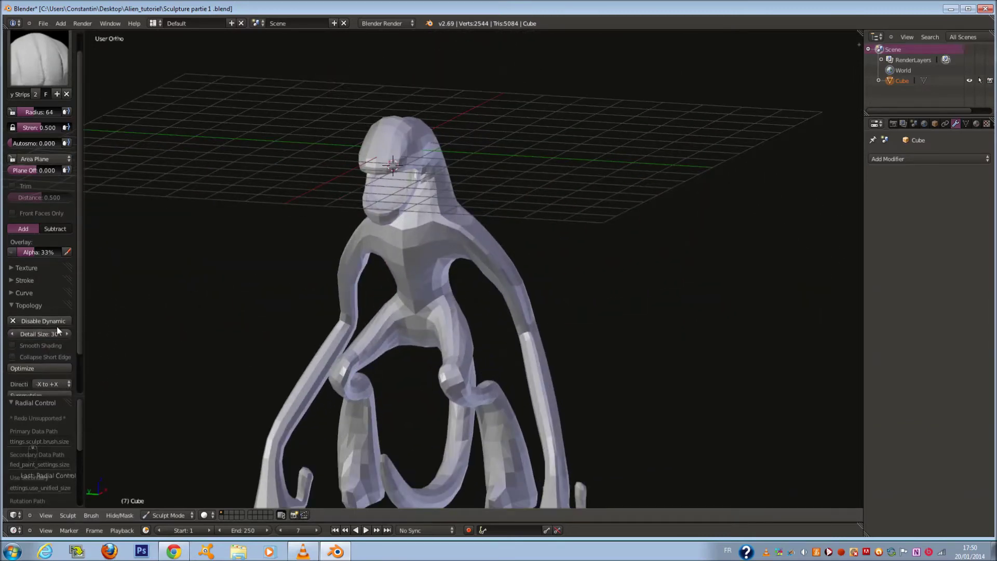
click(14, 357)
click(13, 357)
scroll(442, 237, up, 4)
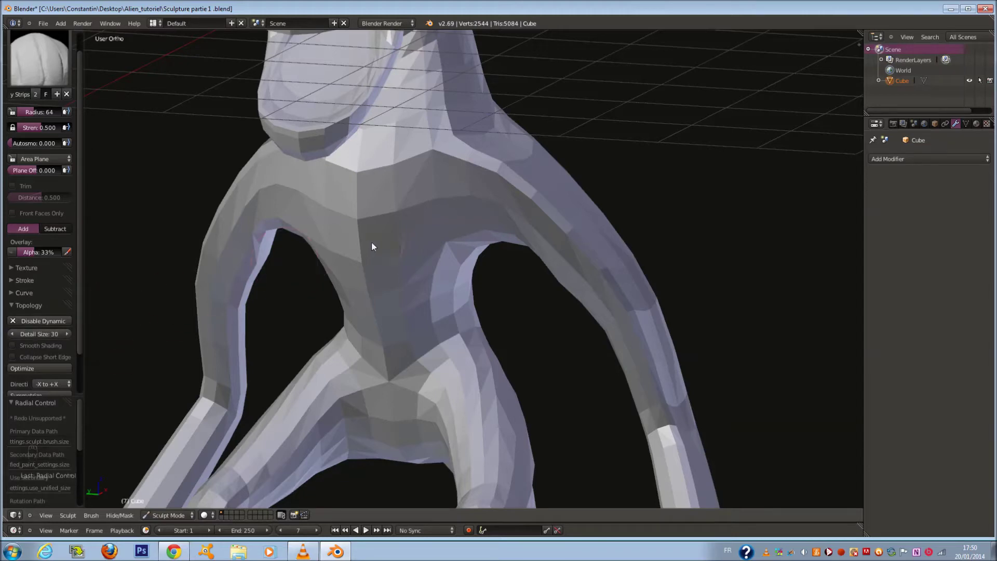
click(12, 357)
key(z)
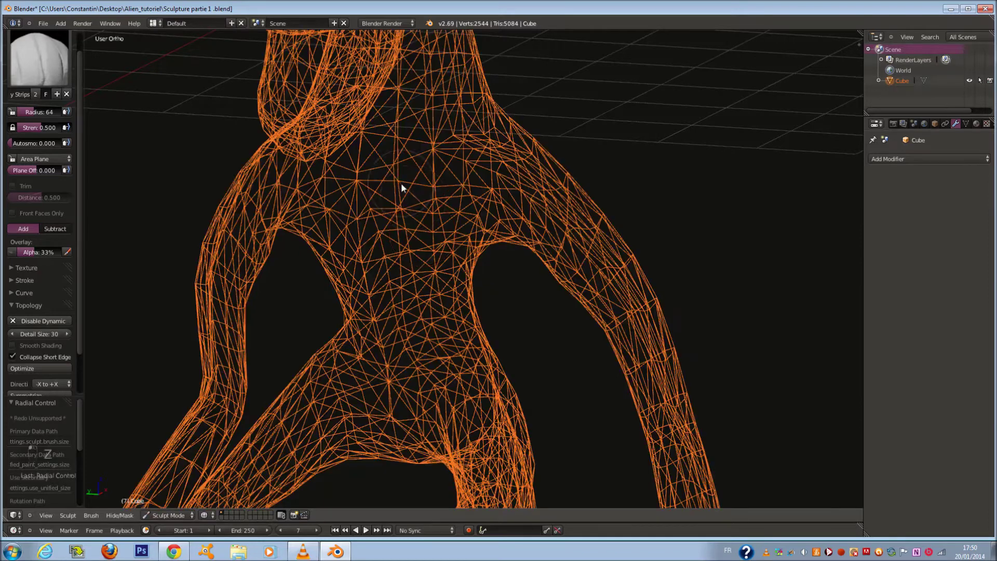
key(z)
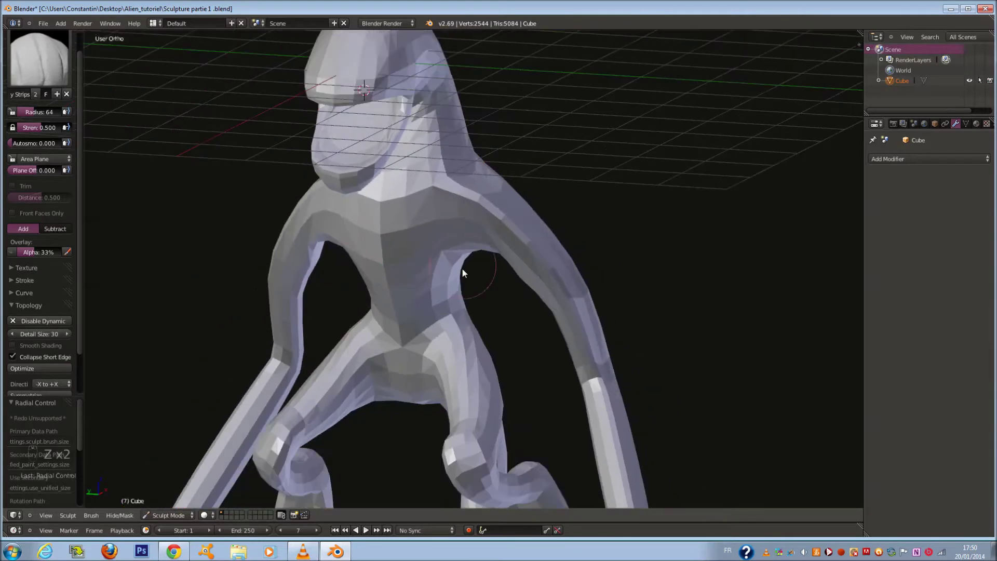
click(13, 357)
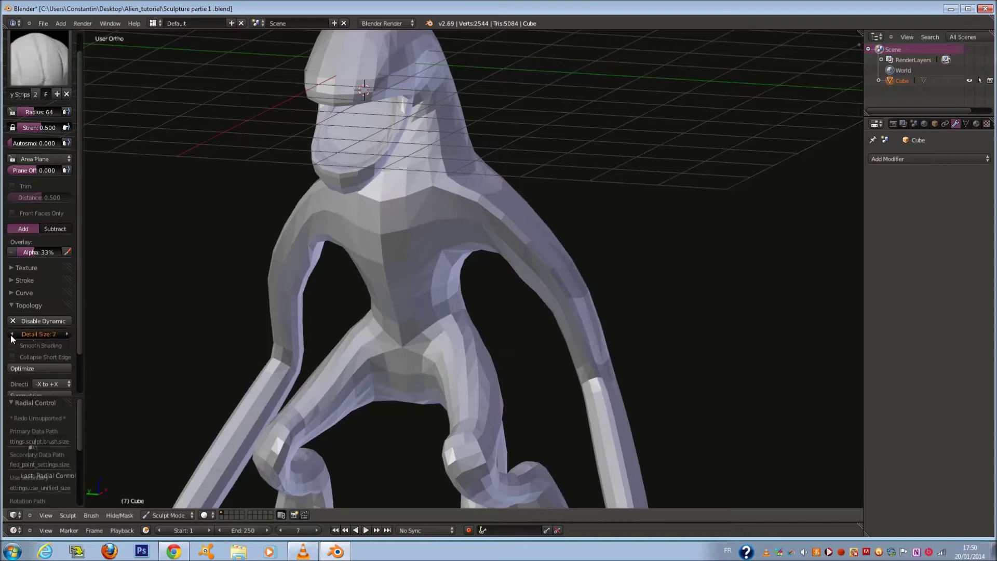
Set the dynamic topology detail size to 10 and show the alien's mesh in wireframe.
drag(50, 335, 66, 335)
click(66, 335)
click(67, 334)
click(66, 334)
click(67, 335)
click(67, 334)
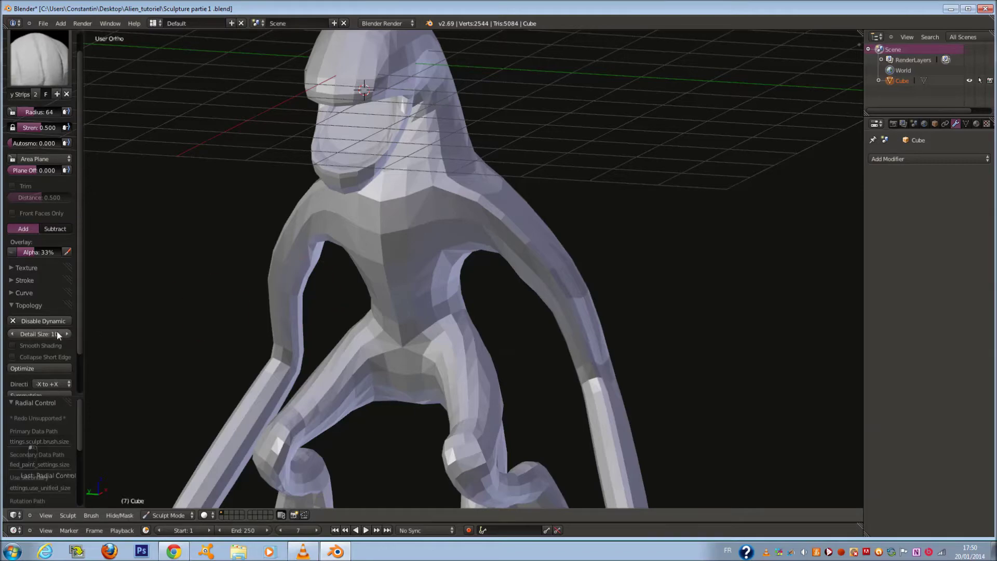
key(z)
scroll(358, 236, up, 4)
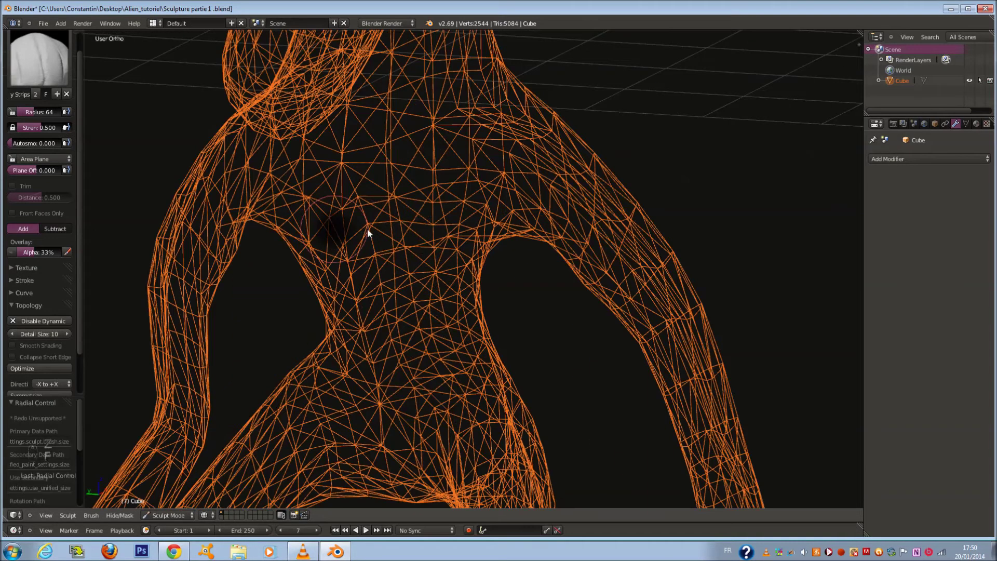
Try a Clay Strips stroke on the chest's wireframe mesh, undo it, and return to solid display.
scroll(368, 231, up, 2)
drag(379, 225, 387, 202)
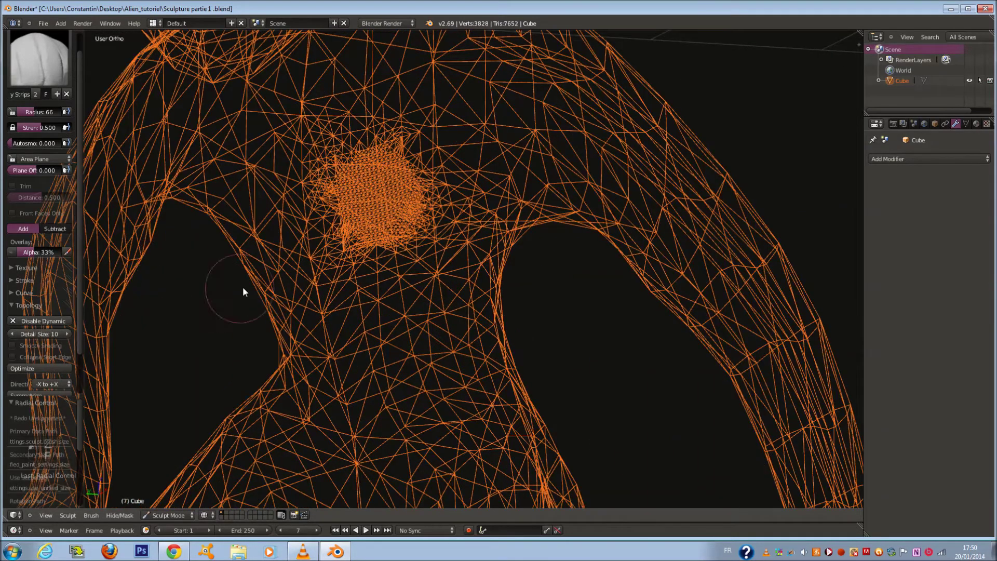
key(z)
key(ctrl+z)
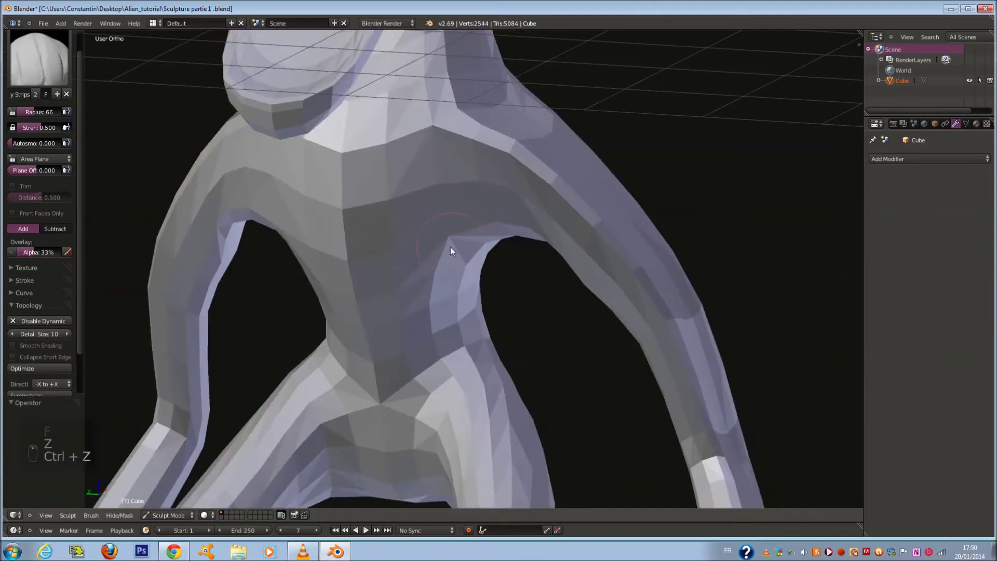
scroll(451, 247, down, 2)
key(z)
key(z)
Set the dynamic topology detail size to 23.
click(66, 333)
click(66, 333)
click(66, 333)
click(66, 333)
click(65, 334)
click(66, 333)
click(65, 334)
click(66, 333)
click(66, 334)
click(66, 333)
click(65, 334)
click(66, 333)
click(66, 334)
key(ctrl+s)
Set the sculpt brush radius to 76 and choose the Clay Strips brush again.
scroll(438, 234, up, 5)
key(f)
click(403, 266)
click(53, 68)
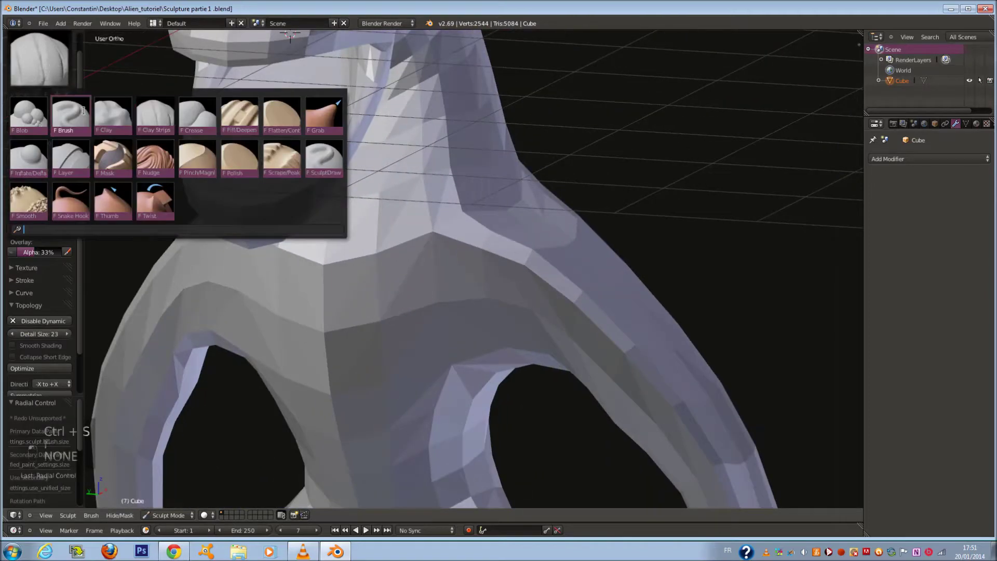
click(159, 118)
Collapse the Topology settings and look through the sculpt Options, including the axis locks.
scroll(32, 282, down, 1)
click(33, 284)
click(42, 295)
click(42, 295)
click(43, 305)
click(43, 305)
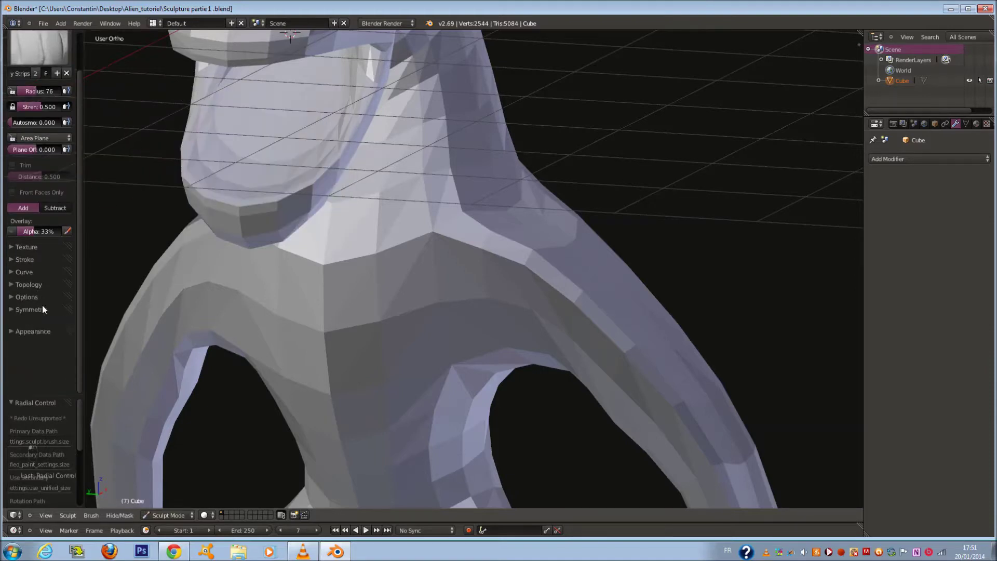
click(34, 297)
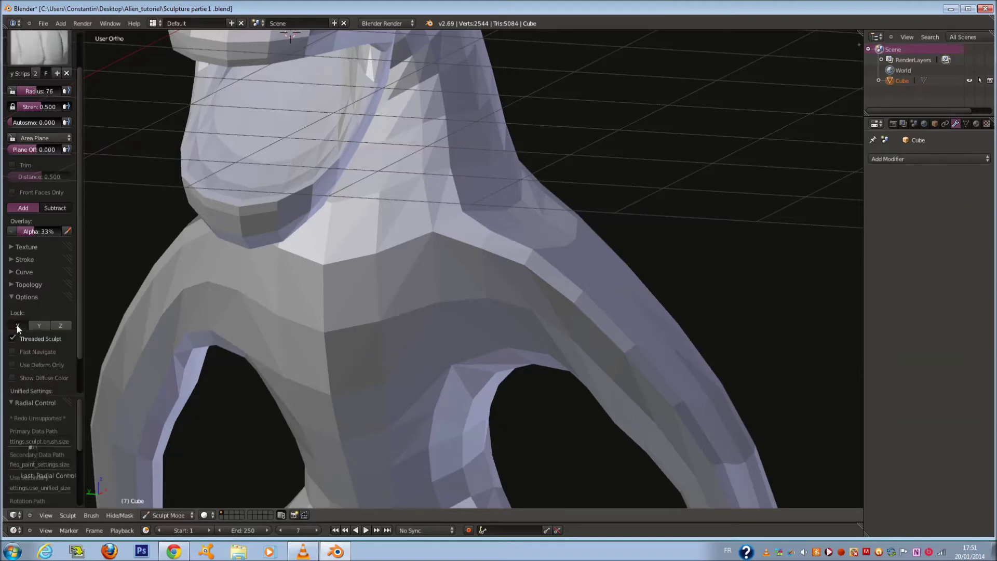
click(24, 299)
Examine the Symmetry mirror axes while comparing them with the alien's orientation.
click(26, 309)
scroll(292, 272, down, 4)
middle_drag(291, 272, 488, 267)
scroll(366, 269, down, 2)
scroll(427, 276, down, 3)
scroll(451, 266, up, 4)
scroll(468, 262, down, 2)
scroll(437, 270, up, 3)
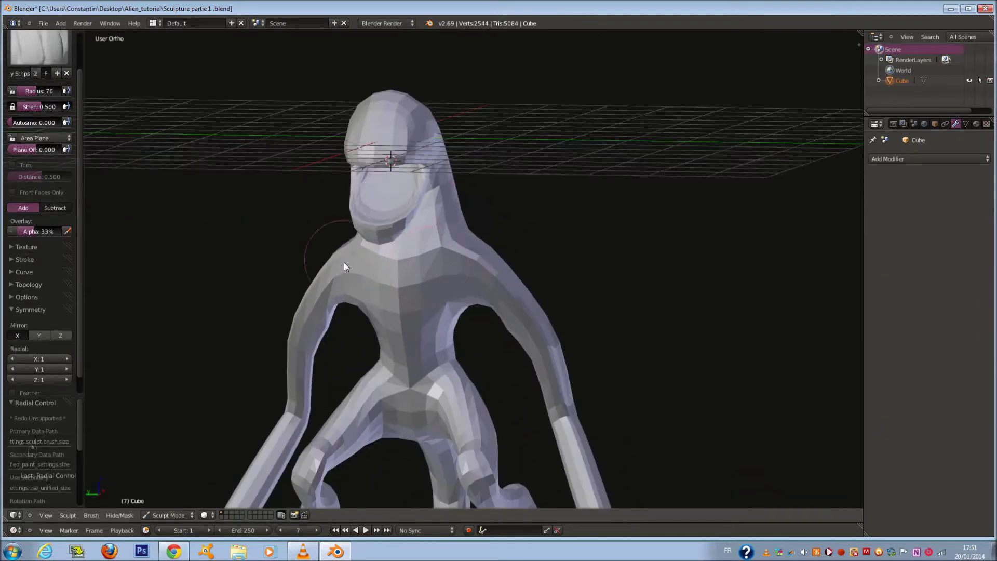
click(26, 309)
Review the Topology settings and the brush falloff Curve presets, then collapse both.
click(32, 294)
click(32, 290)
click(33, 286)
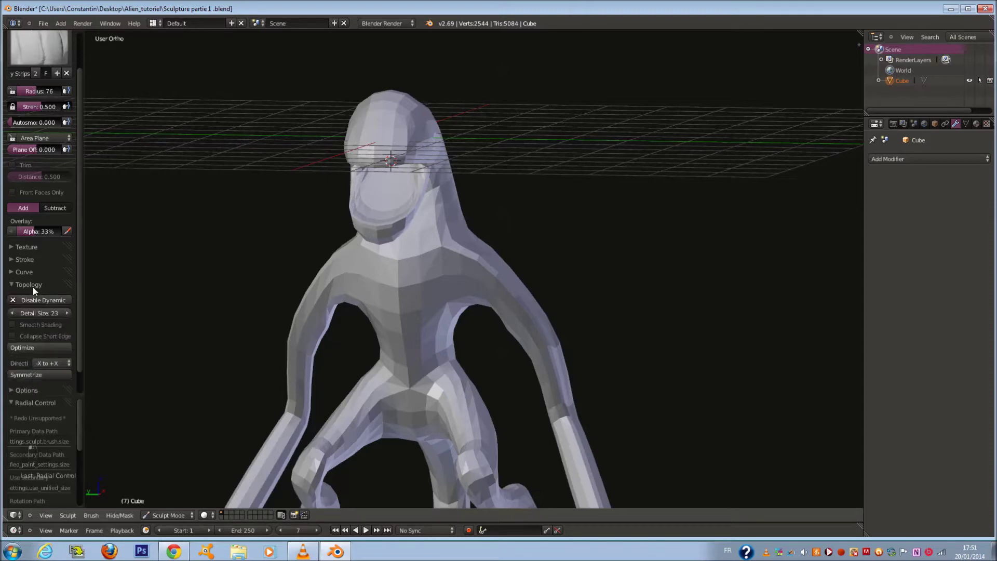
click(32, 287)
click(28, 271)
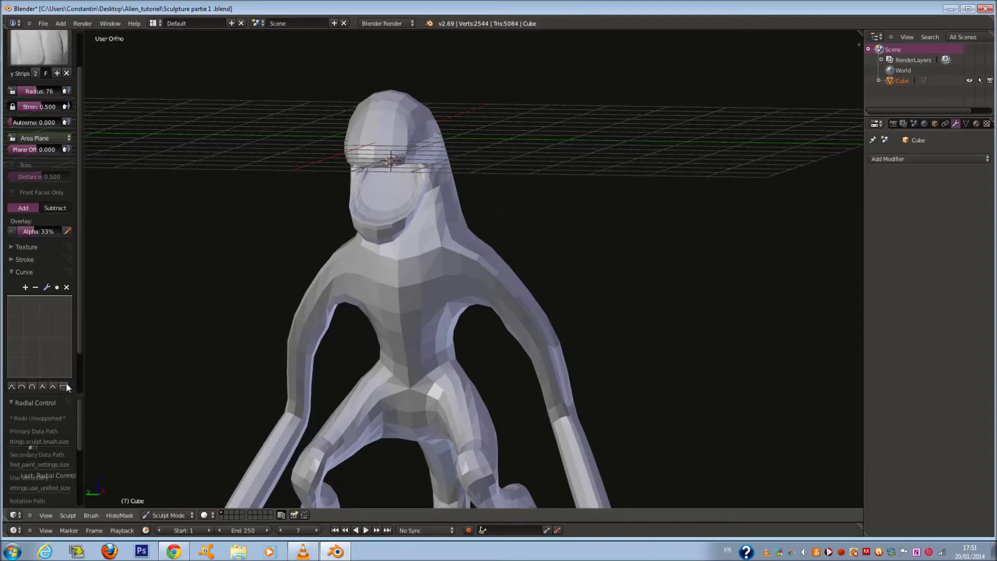
click(24, 271)
Set the Clay Strips brush radius to 88 for working close on the chest.
scroll(363, 247, up, 3)
key(f)
click(355, 252)
scroll(359, 258, up, 3)
key(f)
click(393, 288)
middle_drag(394, 288, 363, 258)
shift+scroll(363, 290, down, 3)
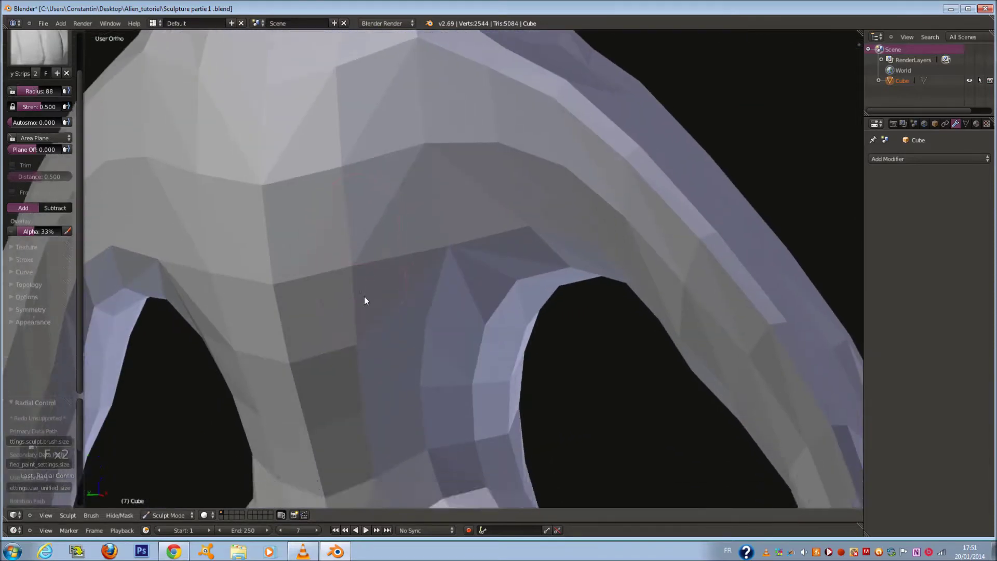
Try a Clay Strips stroke across the chest with X mirroring and undo it, setting the brush radius to 83.
scroll(362, 295, up, 1)
key(f)
click(352, 289)
mouse_move(311, 288)
mouse_down()
mouse_move(373, 273)
mouse_move(314, 299)
mouse_move(336, 294)
mouse_move(443, 200)
mouse_up()
mouse_move(442, 200)
middle_down()
mouse_move(365, 229)
mouse_move(439, 203)
mouse_move(365, 243)
middle_up()
key(f)
click(389, 214)
scroll(392, 212, down, 3)
scroll(440, 203, down, 1)
key(ctrl+z)
Switch the sculpt symmetry from X to Y mirroring and sculpt a Clay Strips stroke across the chest.
click(30, 309)
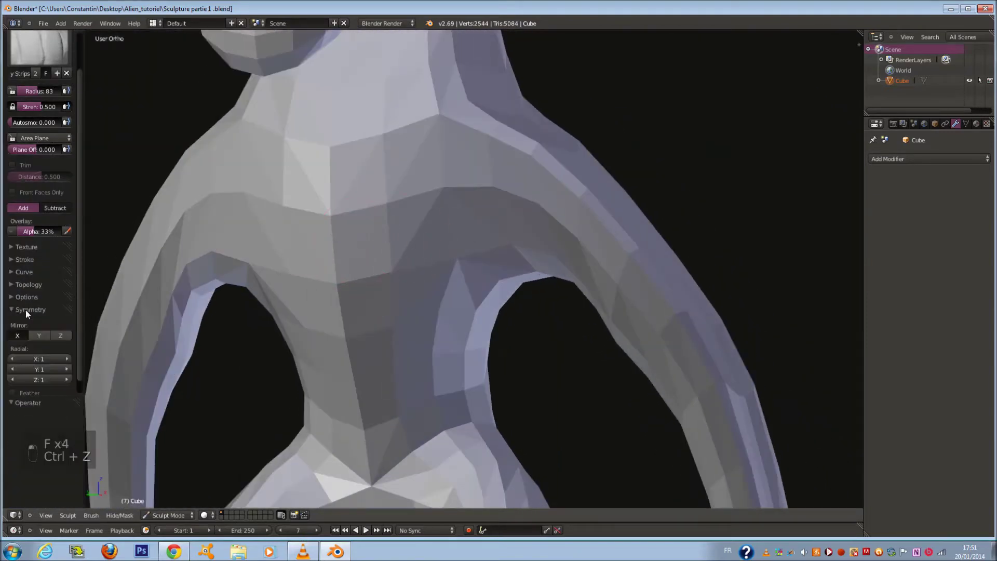
scroll(331, 277, up, 2)
drag(332, 272, 405, 253)
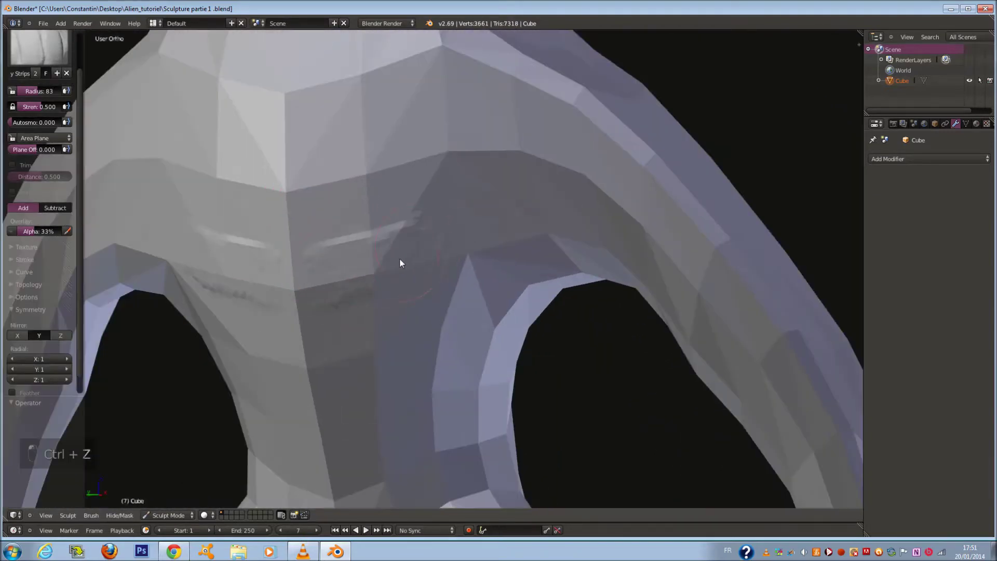
Adjust the brush radius and add short Clay Strips strokes to the chest beside its centre line.
scroll(398, 258, up, 2)
key(f)
click(364, 261)
drag(321, 276, 367, 269)
key(f)
click(375, 270)
mouse_move(307, 273)
mouse_down()
mouse_move(348, 293)
mouse_move(307, 288)
mouse_move(318, 256)
mouse_up()
Readjust the brush size and sculpt a mirrored stroke outward along the pectoral from near the sternum.
scroll(370, 277, down, 3)
key(f)
click(345, 280)
middle_drag(370, 277, 337, 279)
scroll(336, 278, up, 1)
key(f)
click(322, 272)
key(f)
click(305, 266)
drag(294, 267, 386, 232)
Set the brush radius to 67 and extend the pectoral ridge toward the shoulder, adding volume at its inner end.
key(f)
click(323, 299)
drag(317, 303, 473, 186)
drag(271, 291, 262, 274)
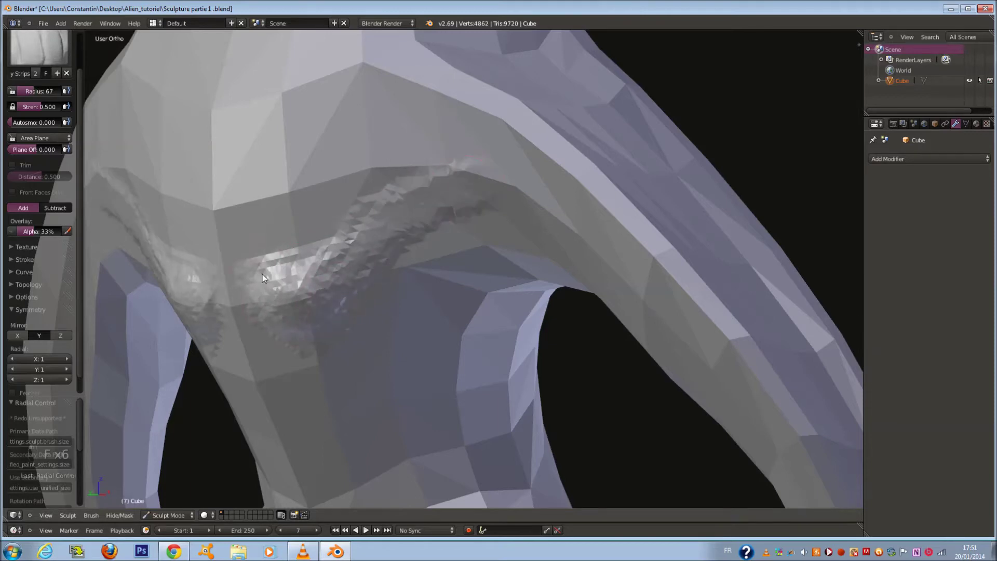
Set the brush radius to 84 and build up both pectorals with Clay Strips strokes over the upper chest.
middle_drag(262, 274, 316, 299)
key(f)
click(317, 302)
mouse_move(317, 302)
mouse_down()
mouse_move(326, 301)
mouse_move(350, 252)
mouse_move(358, 260)
mouse_move(332, 223)
mouse_move(340, 227)
mouse_move(351, 160)
mouse_move(407, 263)
mouse_move(450, 185)
mouse_move(400, 286)
mouse_up()
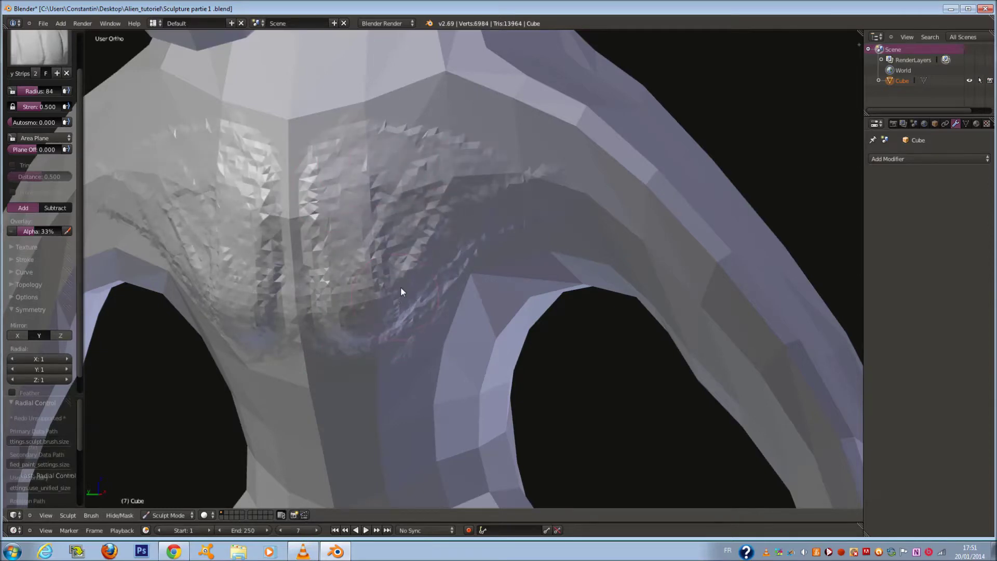
Resize the brush and thicken the outer and inner areas of the pectorals with more strokes.
middle_drag(401, 286, 366, 325)
key(f)
click(361, 324)
mouse_move(387, 301)
mouse_down()
mouse_move(398, 254)
mouse_move(389, 272)
mouse_move(411, 293)
mouse_up()
key(f)
mouse_move(411, 294)
middle_down()
mouse_move(329, 262)
mouse_move(342, 241)
middle_up()
click(330, 262)
mouse_move(341, 242)
mouse_down()
mouse_move(364, 208)
mouse_move(333, 156)
mouse_move(270, 218)
mouse_up()
Set the brush radius to 108 and fill out the pectorals toward the armpits.
mouse_move(270, 219)
middle_down()
mouse_move(387, 264)
mouse_move(361, 259)
middle_up()
scroll(335, 242, down, 11)
scroll(361, 259, up, 11)
key(f)
click(383, 266)
drag(385, 266, 401, 213)
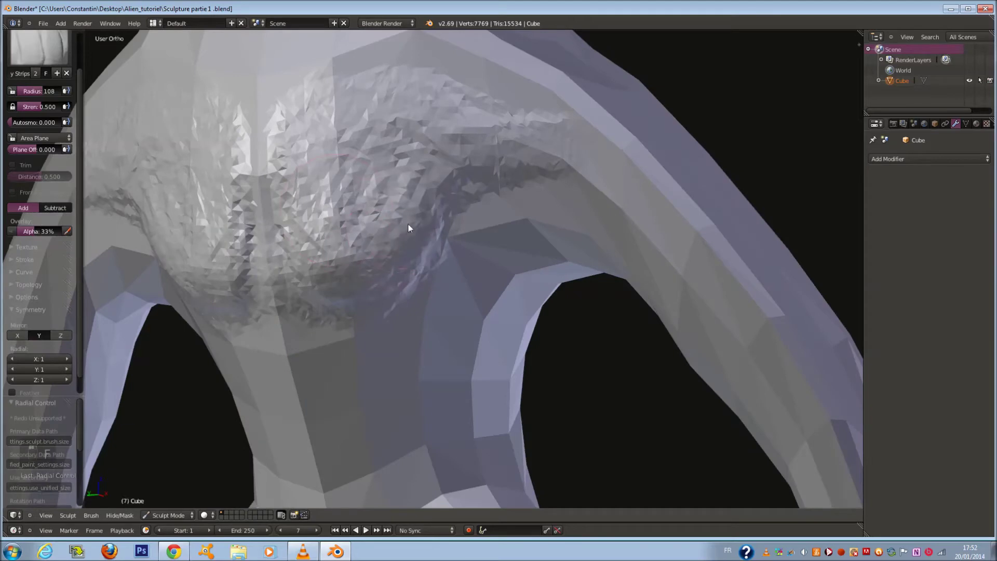
Resize the brush and add a short stroke at the inner edge of the pectoral by the sternum.
middle_drag(388, 249, 431, 268)
key(f)
click(414, 266)
middle_drag(367, 305, 285, 296)
key(f)
click(247, 177)
drag(248, 178, 266, 211)
Set the brush radius to 76 and try the interactive brush strength control, cancelling it.
mouse_move(260, 224)
middle_down()
mouse_move(300, 257)
mouse_move(310, 240)
middle_up()
key(f)
click(296, 252)
key(f)
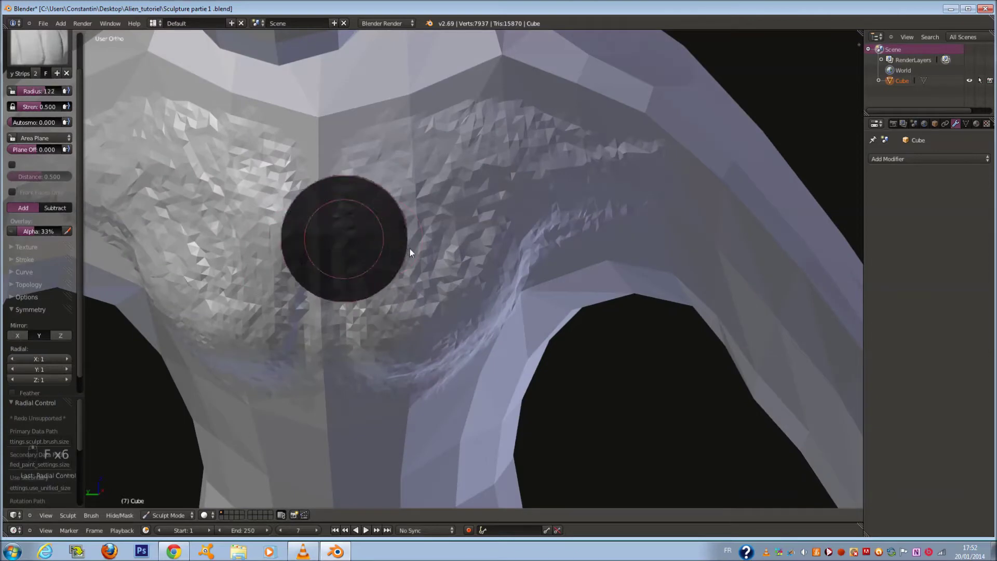
click(390, 257)
key(shift+f)
right_click(376, 247)
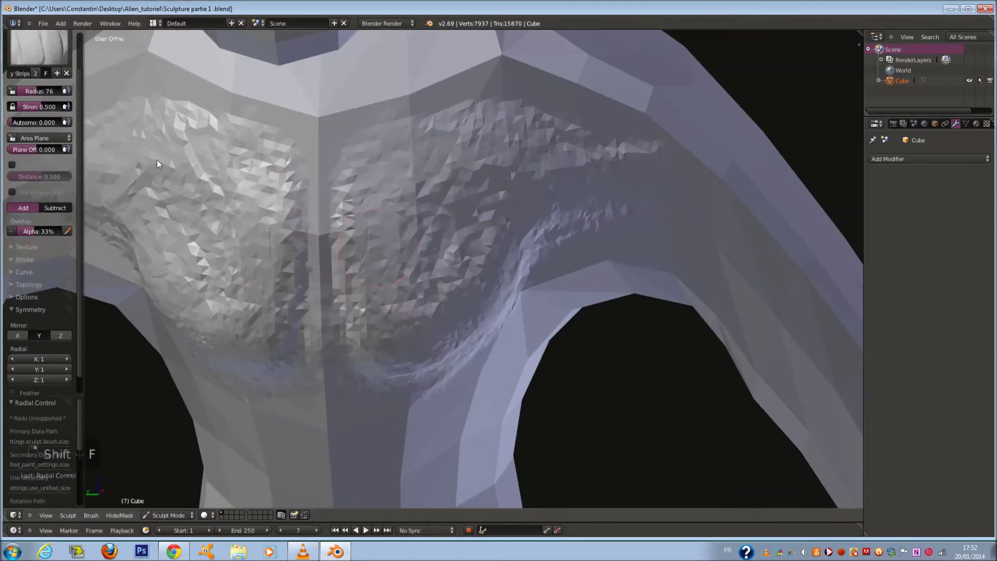
Set the brush radius to 60 and sculpt a vertical stroke down the sternum between the pectorals.
key(f)
click(320, 197)
mouse_move(326, 196)
middle_down()
mouse_move(354, 198)
mouse_move(332, 186)
middle_up()
mouse_move(331, 186)
mouse_down()
mouse_move(318, 216)
mouse_move(324, 381)
mouse_up()
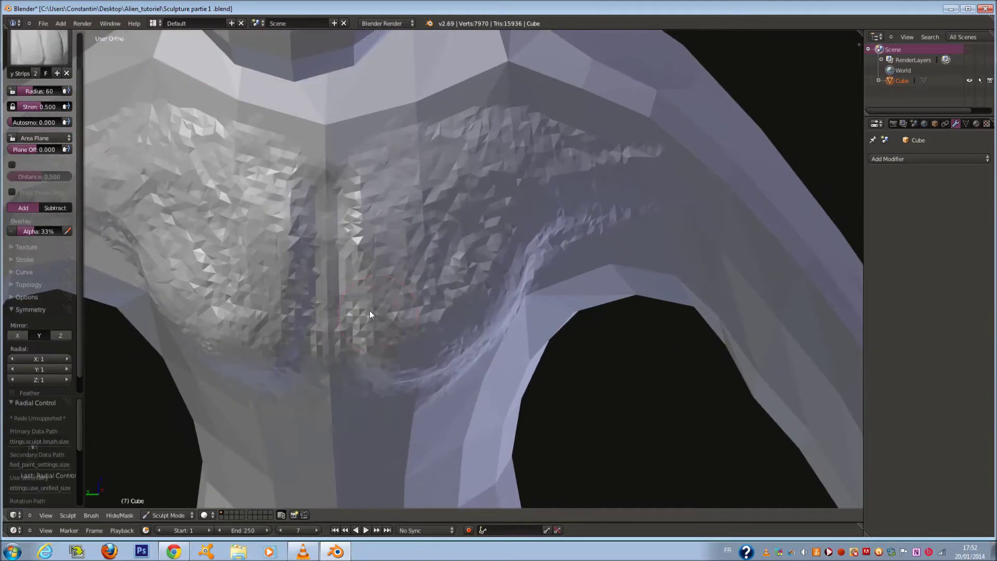
Resize the brush and reinforce the chest's centre line with long vertical strokes along the sternum.
key(f)
click(375, 310)
middle_drag(375, 311, 378, 298)
key(f)
key(f)
click(349, 192)
drag(330, 172, 341, 349)
scroll(341, 349, up, 1)
middle_drag(340, 348, 331, 336)
drag(307, 327, 307, 99)
Set the brush radius to 97 and sculpt vertical Clay Strips strokes down the abdomen toward the waist.
scroll(364, 166, down, 3)
mouse_move(369, 173)
middle_down()
mouse_move(334, 169)
mouse_move(325, 207)
mouse_move(380, 279)
middle_up()
scroll(334, 169, down, 1)
scroll(349, 251, up, 2)
key(f)
click(361, 256)
scroll(397, 278, up, 2)
key(f)
click(396, 278)
mouse_move(392, 265)
mouse_down()
mouse_move(389, 305)
mouse_move(322, 280)
mouse_move(348, 333)
mouse_up()
shift+scroll(359, 317, down, 10)
drag(355, 259, 361, 356)
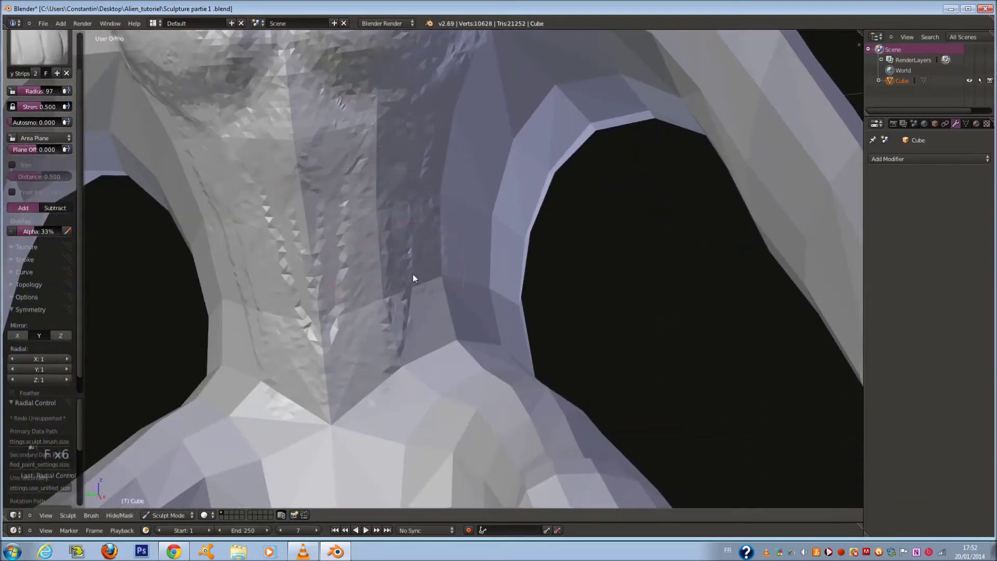
Add strokes to the side of the abdomen below the ribs, briefly using wireframe display to check the mesh.
middle_drag(413, 274, 366, 304)
key(z)
drag(402, 298, 411, 250)
key(z)
scroll(417, 259, down, 2)
middle_drag(406, 251, 366, 227)
drag(365, 227, 375, 229)
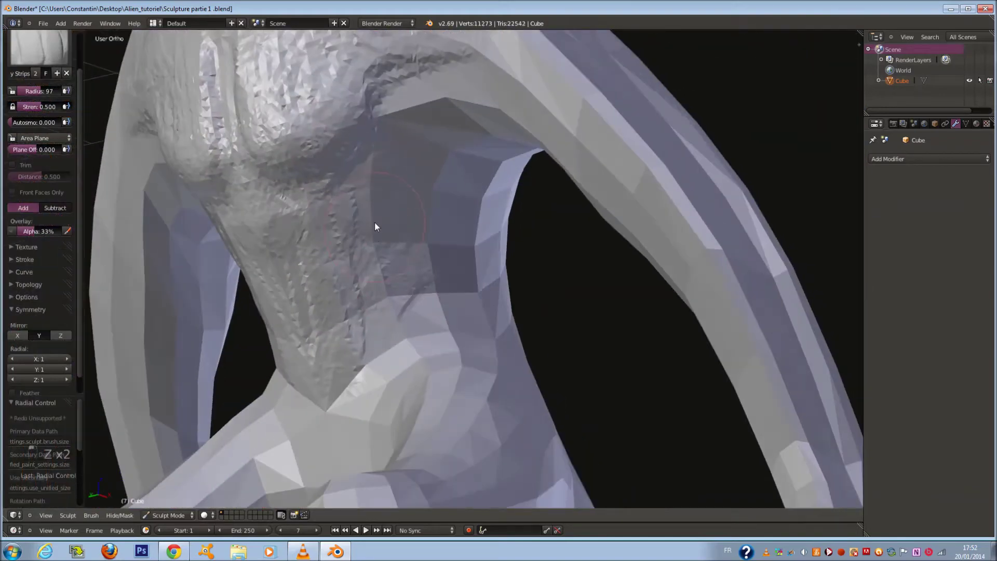
Set the brush radius to 82 and add Clay Strips strokes to the side of the abdomen, checking the torso in profile.
shift+scroll(375, 229, up, 5)
key(f)
click(386, 259)
scroll(362, 246, up, 1)
middle_drag(361, 245, 335, 275)
scroll(285, 303, down, 5)
key(KP_3)
key(KP_1)
scroll(280, 290, up, 2)
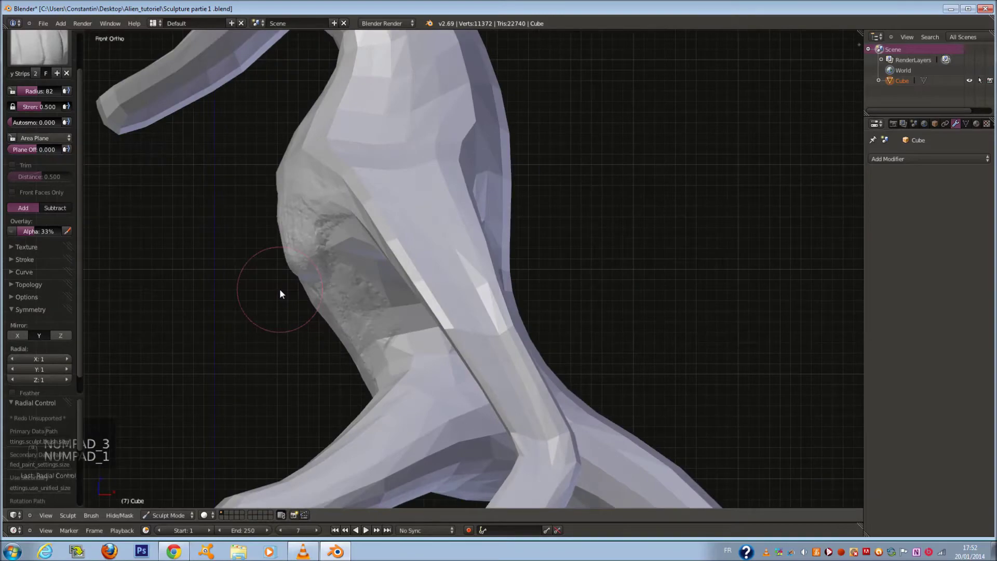
Resize the brush and add a Clay Strips stroke along the lower edge of the chest in side view.
scroll(281, 289, up, 1)
shift+middle_drag(289, 277, 398, 368)
mouse_move(349, 294)
shift+middle_down()
mouse_move(449, 295)
mouse_move(488, 354)
mouse_move(470, 295)
shift+middle_up()
scroll(456, 312, up, 2)
key(f)
click(457, 317)
scroll(489, 354, up, 2)
key(f)
click(471, 378)
mouse_move(493, 358)
mouse_down()
mouse_move(565, 343)
mouse_move(431, 375)
mouse_move(454, 369)
mouse_up()
scroll(454, 371, down, 5)
Adjust the brush size and build up the pectoral with strokes running across it and up toward the shoulder.
mouse_move(569, 366)
shift+middle_down()
mouse_move(463, 368)
mouse_move(459, 324)
shift+middle_up()
scroll(389, 241, up, 6)
key(f)
click(332, 232)
shift+middle_drag(213, 230, 359, 238)
mouse_move(364, 254)
mouse_down()
mouse_move(420, 243)
mouse_move(345, 281)
mouse_move(492, 262)
mouse_move(375, 285)
mouse_move(515, 235)
mouse_up()
mouse_move(514, 235)
middle_down()
mouse_move(454, 271)
mouse_move(455, 349)
middle_up()
key(f)
click(471, 252)
mouse_move(366, 287)
mouse_down()
mouse_move(385, 244)
mouse_move(389, 187)
mouse_move(546, 177)
mouse_move(446, 165)
mouse_move(354, 207)
mouse_move(369, 179)
mouse_move(380, 247)
mouse_move(419, 129)
mouse_move(473, 124)
mouse_up()
Extend the pectoral strokes across the upper chest toward the armpit, finishing with a brush radius of 66.
scroll(445, 118, down, 3)
shift+middle_drag(461, 134, 457, 230)
scroll(457, 230, up, 2)
key(f)
click(448, 233)
mouse_move(349, 252)
mouse_down()
mouse_move(516, 237)
mouse_move(559, 298)
mouse_up()
middle_drag(559, 298, 524, 287)
key(f)
click(517, 287)
mouse_move(535, 344)
mouse_down()
mouse_move(562, 365)
mouse_move(515, 343)
mouse_move(500, 400)
mouse_move(450, 406)
mouse_up()
scroll(433, 328, down, 5)
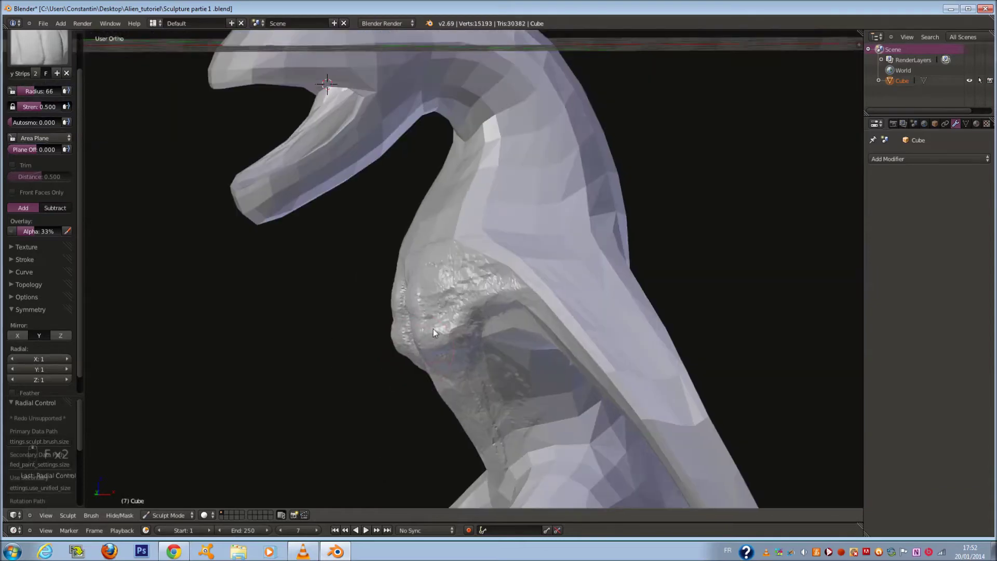
Switch to the Smooth brush and enable Smooth Shading in the dynamic topology settings.
middle_drag(433, 328, 454, 330)
scroll(454, 330, up, 2)
click(39, 43)
click(40, 175)
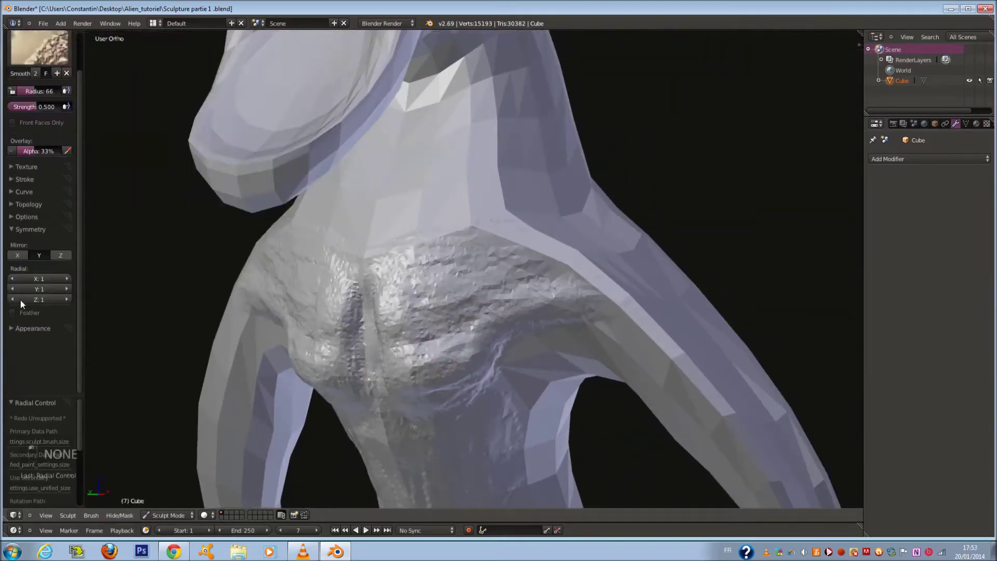
click(27, 207)
click(15, 246)
scroll(331, 302, up, 2)
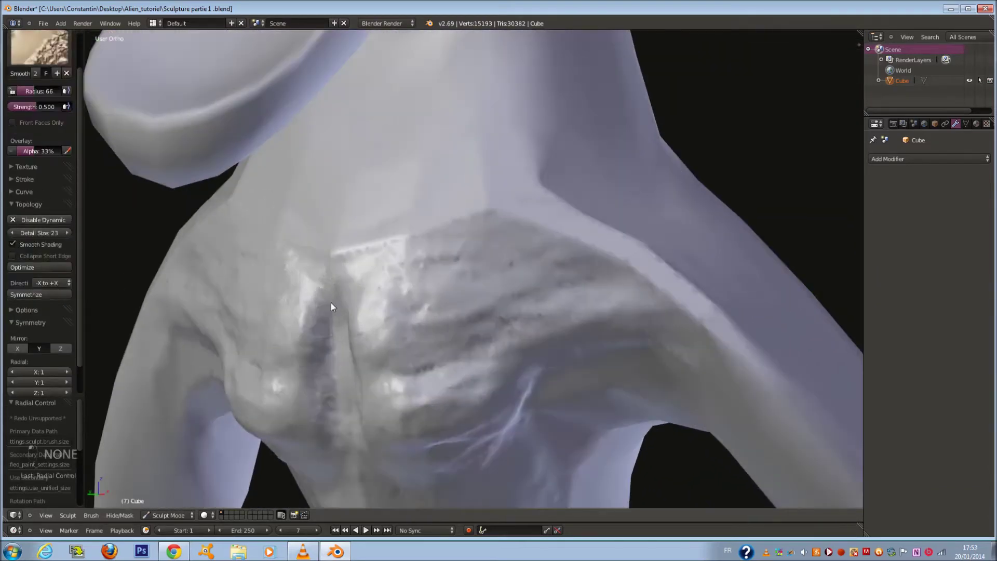
Set the Smooth brush radius to 131 and smooth the rough clay strokes over the chest and its underside.
key(f)
click(366, 304)
scroll(421, 304, down, 1)
mouse_move(421, 305)
mouse_down()
mouse_move(353, 245)
mouse_move(534, 267)
mouse_move(652, 312)
mouse_move(424, 367)
mouse_up()
middle_drag(423, 363, 396, 231)
scroll(417, 327, up, 3)
mouse_move(396, 231)
mouse_down()
mouse_move(364, 144)
mouse_move(340, 249)
mouse_move(301, 115)
mouse_move(503, 205)
mouse_up()
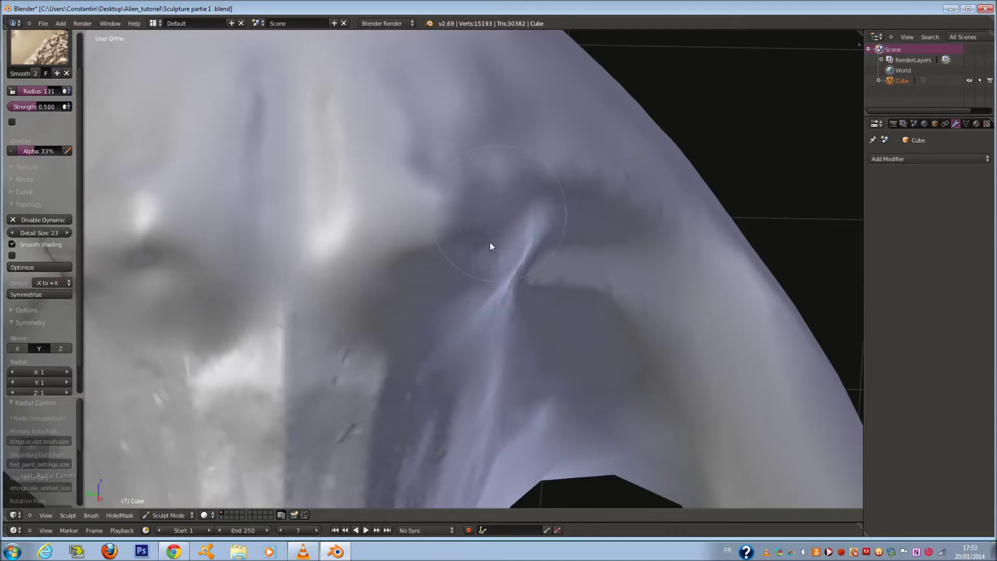
Smooth the vertical ridges down the abdomen below the chest.
scroll(315, 375, down, 5)
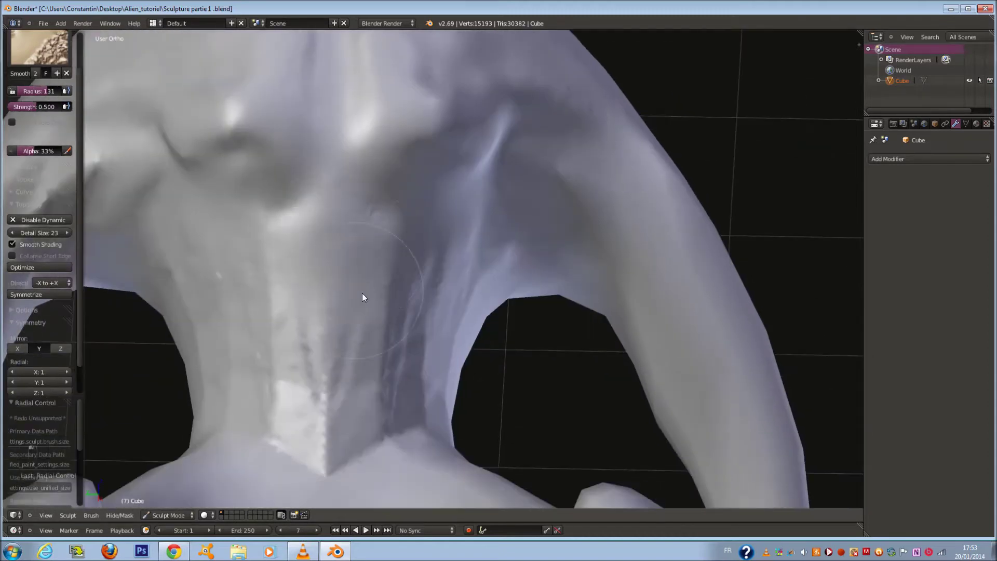
scroll(369, 296, up, 5)
mouse_move(386, 305)
mouse_down()
mouse_move(440, 307)
mouse_move(384, 332)
mouse_up()
middle_drag(377, 327, 407, 257)
mouse_move(319, 346)
mouse_down()
mouse_move(325, 383)
mouse_move(316, 343)
mouse_up()
mouse_move(314, 342)
middle_down()
mouse_move(304, 378)
mouse_move(322, 360)
middle_up()
Smooth the flank, the side of the pectoral and the armpit, inspecting the torso from several angles.
mouse_move(411, 348)
mouse_down()
mouse_move(418, 394)
mouse_move(474, 241)
mouse_move(307, 169)
mouse_up()
mouse_move(311, 172)
middle_down()
mouse_move(342, 218)
mouse_move(319, 279)
mouse_move(323, 316)
middle_up()
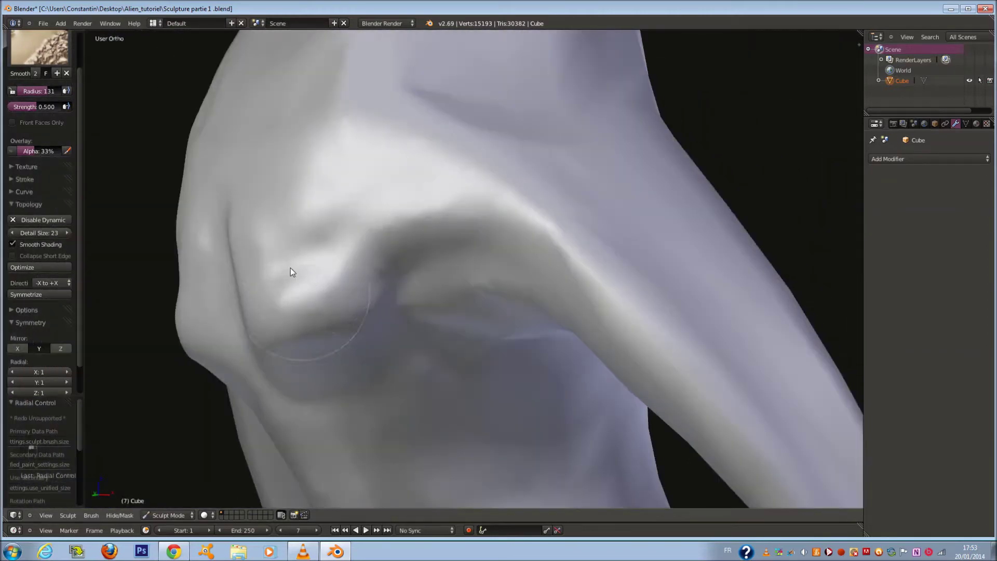
middle_drag(403, 300, 317, 263)
scroll(428, 309, down, 5)
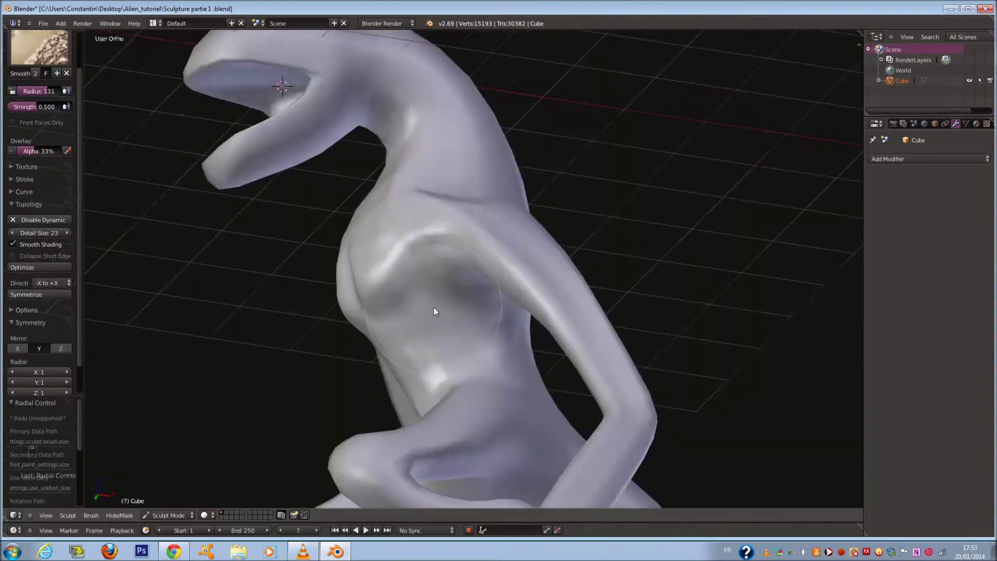
middle_drag(498, 343, 525, 338)
scroll(364, 291, up, 5)
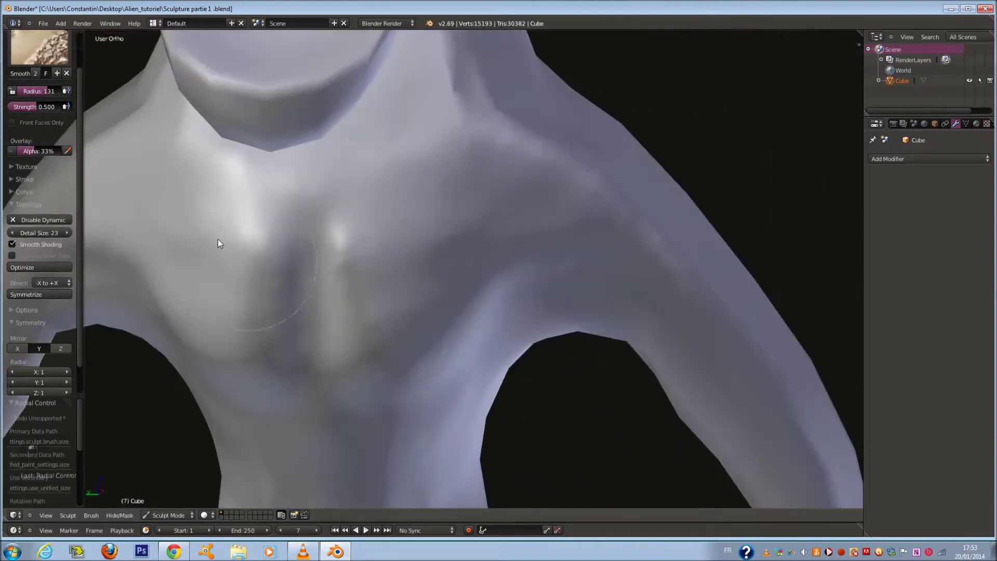
Switch to the Clay brush with radius 125 and add volume between the upper chest and the shoulder.
click(55, 51)
click(119, 98)
key(f)
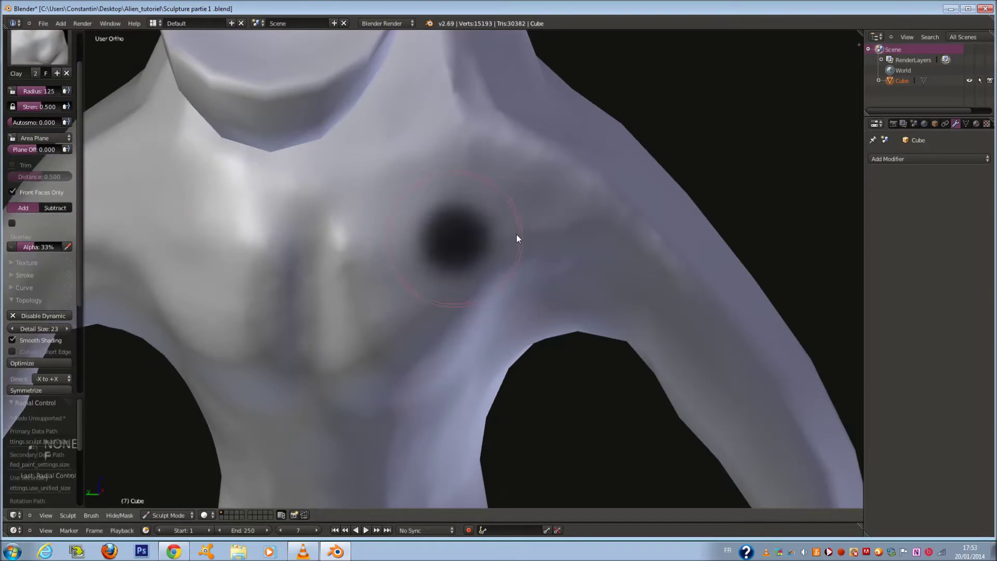
click(498, 236)
middle_drag(498, 236, 457, 252)
mouse_move(457, 208)
mouse_down()
mouse_move(481, 160)
mouse_move(496, 166)
mouse_up()
middle_drag(495, 166, 504, 195)
Adjust the Clay brush radius to 122 and build up the outer shoulder, briefly checking the mesh in wireframe.
key(f)
click(519, 189)
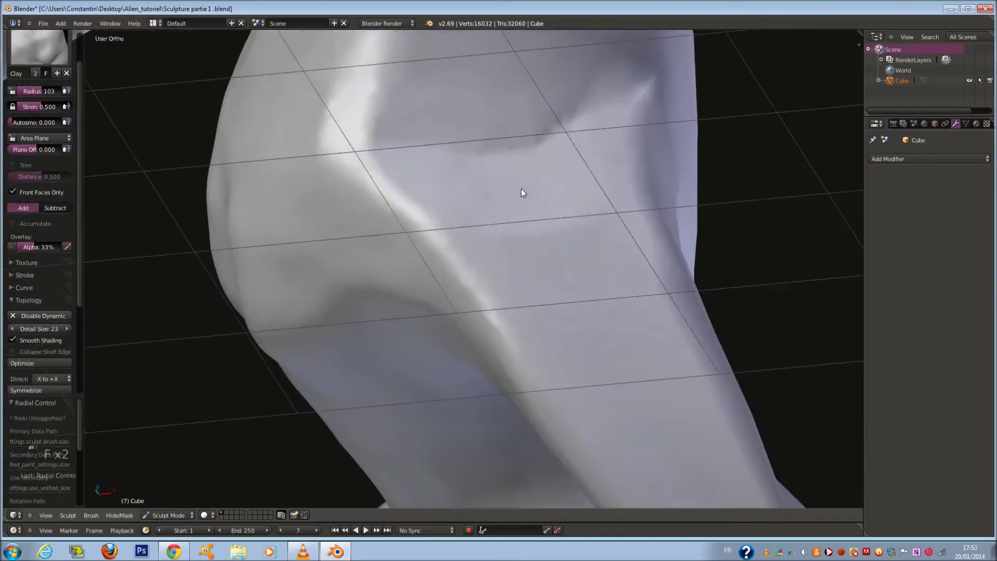
key(z)
key(z)
key(f)
click(506, 205)
mouse_move(485, 166)
mouse_down()
mouse_move(474, 135)
mouse_move(584, 229)
mouse_up()
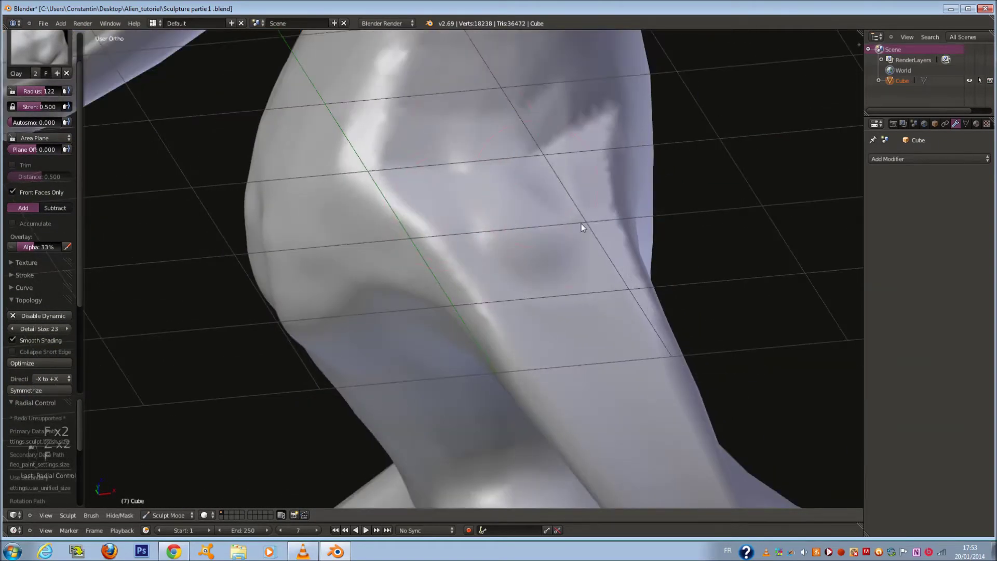
scroll(576, 228, up, 3)
scroll(575, 229, down, 4)
middle_drag(568, 228, 537, 221)
Set the brush radius to 109 and add Clay strokes over the top and back of the shoulder.
key(f)
click(522, 236)
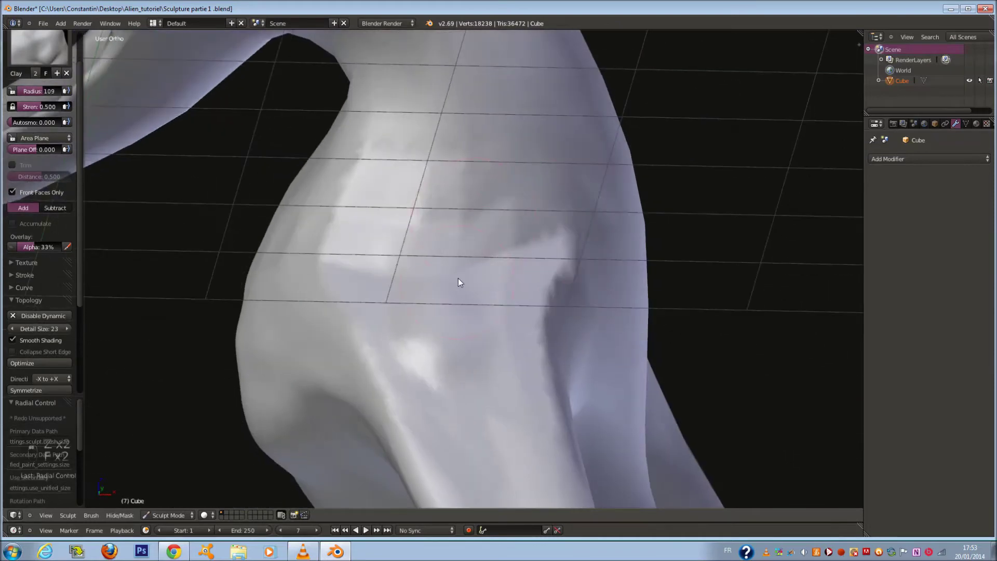
scroll(458, 278, up, 2)
drag(480, 294, 486, 303)
key(f)
click(488, 303)
mouse_move(582, 229)
mouse_down()
mouse_move(553, 234)
mouse_move(510, 291)
mouse_up()
mouse_move(507, 298)
middle_down()
mouse_move(490, 310)
mouse_move(422, 311)
middle_up()
Resize the brush and add long Clay strokes along the front of the shoulder up toward the neck.
key(f)
click(426, 311)
mouse_move(385, 345)
mouse_down()
mouse_move(475, 233)
mouse_move(458, 172)
mouse_up()
key(f)
click(442, 151)
mouse_move(426, 128)
mouse_down()
mouse_move(416, 112)
mouse_move(396, 163)
mouse_move(336, 219)
mouse_move(361, 218)
mouse_up()
middle_drag(361, 218, 431, 240)
Round out the shoulder muscle with broad Clay strokes from several view angles.
drag(431, 240, 504, 330)
middle_drag(504, 331, 351, 209)
mouse_move(351, 209)
mouse_down()
mouse_move(390, 350)
mouse_move(316, 170)
mouse_move(525, 240)
mouse_move(522, 204)
mouse_move(494, 151)
mouse_move(468, 169)
mouse_up()
middle_drag(468, 168, 411, 211)
mouse_move(397, 306)
mouse_down()
mouse_move(437, 426)
mouse_move(467, 369)
mouse_move(467, 220)
mouse_move(487, 185)
mouse_move(437, 209)
mouse_move(485, 261)
mouse_up()
Vary the brush size and fill in the remaining areas of the rounded shoulder muscle with Clay strokes.
key(f)
click(381, 314)
key(f)
click(523, 174)
mouse_move(485, 261)
middle_down()
mouse_move(440, 222)
mouse_move(400, 268)
mouse_move(327, 247)
mouse_move(371, 231)
middle_up()
key(f)
click(436, 222)
mouse_move(372, 231)
mouse_down()
mouse_move(244, 307)
mouse_move(355, 160)
mouse_move(397, 196)
mouse_move(342, 219)
mouse_move(270, 296)
mouse_move(350, 272)
mouse_up()
middle_drag(350, 272, 514, 274)
key(f)
click(415, 211)
drag(415, 215, 417, 208)
Switch to the Smooth brush with radius 165 and soften the newly built shoulder muscle.
click(54, 53)
click(31, 179)
mouse_move(587, 177)
middle_down()
mouse_move(554, 221)
mouse_move(474, 267)
middle_up()
key(f)
click(506, 222)
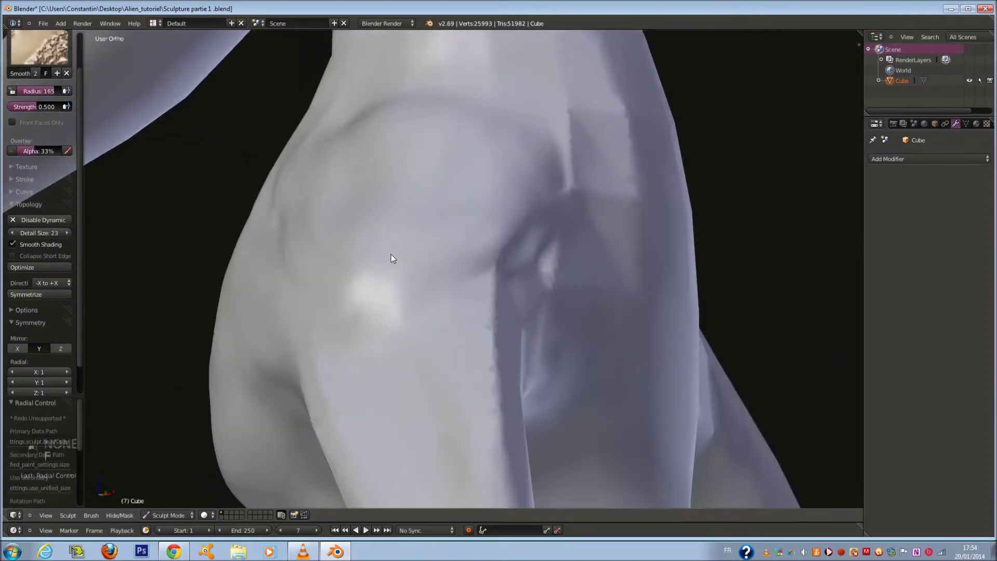
middle_drag(392, 257, 386, 227)
mouse_move(325, 225)
middle_down()
mouse_move(323, 279)
mouse_move(383, 192)
middle_up()
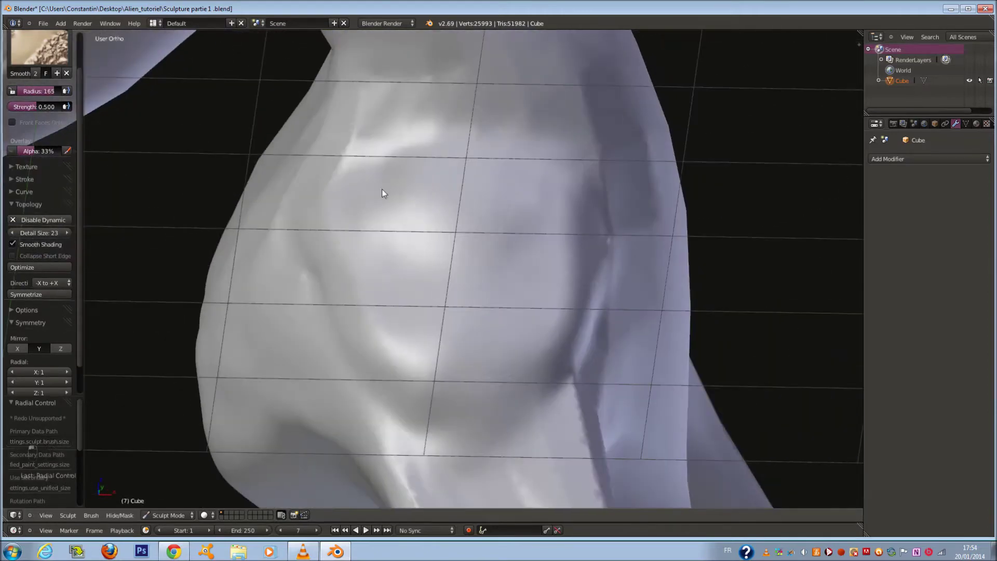
middle_drag(371, 278, 402, 303)
mouse_move(490, 209)
middle_down()
mouse_move(485, 226)
mouse_move(425, 242)
middle_up()
Smooth the front of the shoulder and its transition into the upper chest and neck, resizing the brush as needed.
mouse_move(357, 292)
middle_down()
mouse_move(460, 326)
mouse_move(452, 232)
mouse_move(431, 243)
middle_up()
middle_drag(331, 169, 389, 153)
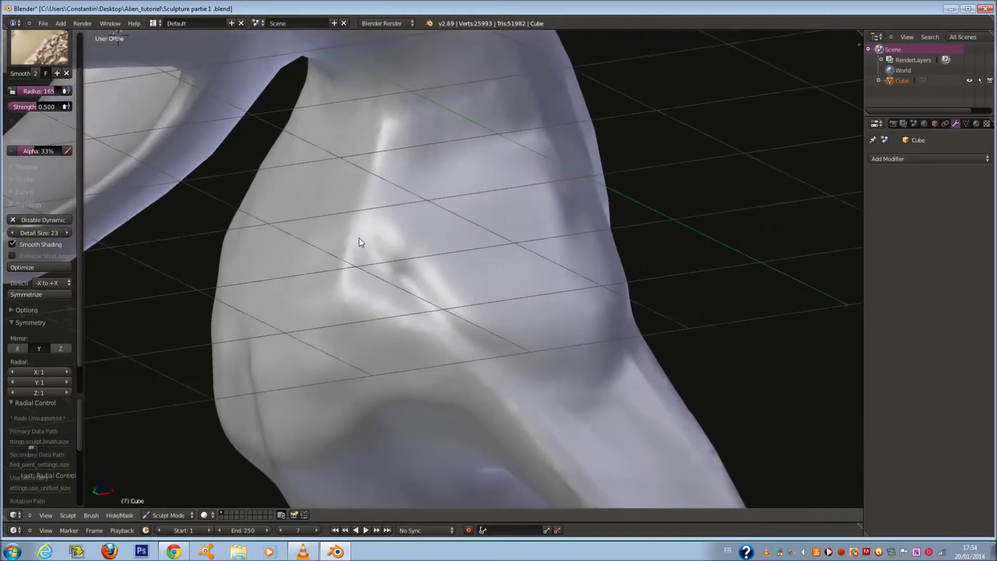
middle_drag(338, 285, 443, 228)
key(f)
click(415, 173)
middle_drag(415, 172, 414, 132)
key(f)
click(384, 163)
mouse_move(383, 163)
middle_down()
mouse_move(423, 143)
mouse_move(313, 219)
mouse_move(485, 312)
mouse_move(430, 354)
mouse_move(442, 348)
mouse_move(420, 350)
middle_up()
Set the Smooth brush radius to 178 and smooth the chest and shoulder area, reviewing the whole torso.
scroll(423, 143, down, 2)
key(f)
click(445, 351)
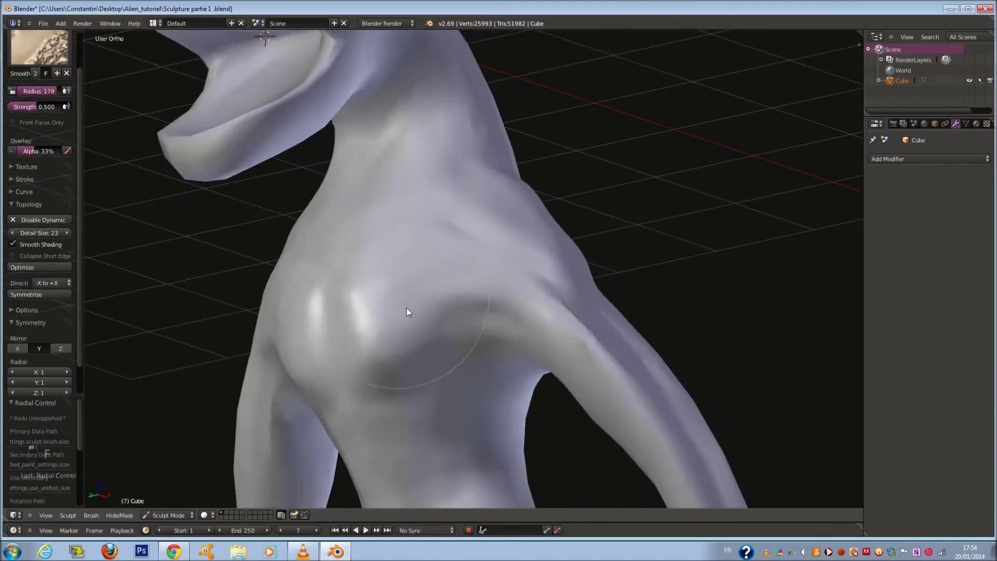
mouse_move(401, 318)
middle_down()
mouse_move(418, 344)
mouse_move(574, 345)
mouse_move(380, 321)
mouse_move(391, 332)
middle_up()
scroll(431, 341, down, 5)
scroll(398, 358, up, 6)
Enable Collapse Short Edges for dynamic topology and check the mesh in wireframe display.
key(z)
key(z)
key(z)
click(12, 256)
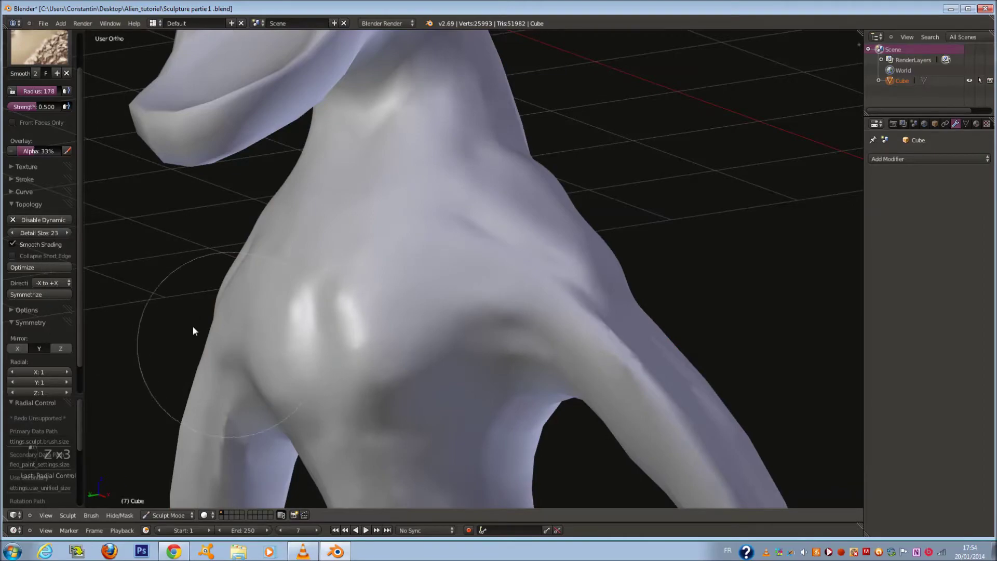
key(z)
key(z)
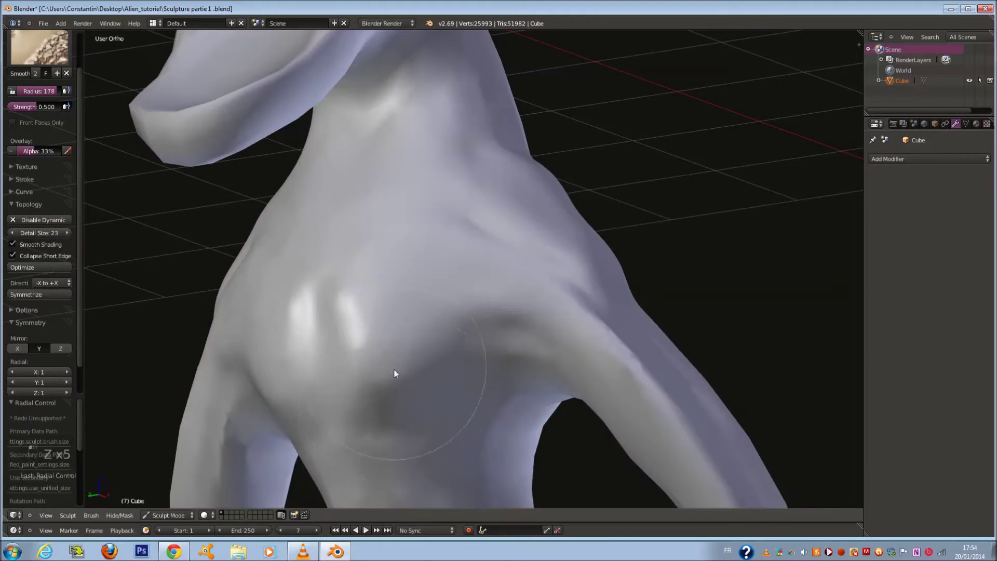
key(z)
scroll(410, 378, up, 4)
key(z)
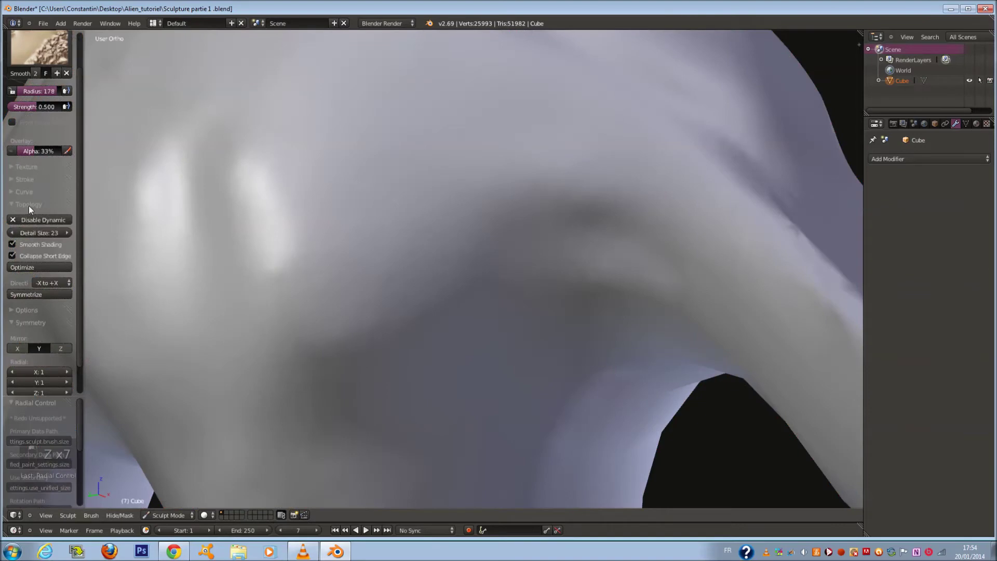
Set the dynamic topology detail size to 46 and the brush radius to 200, inspecting the chest's mesh density in wireframe.
drag(46, 235, 60, 239)
key(z)
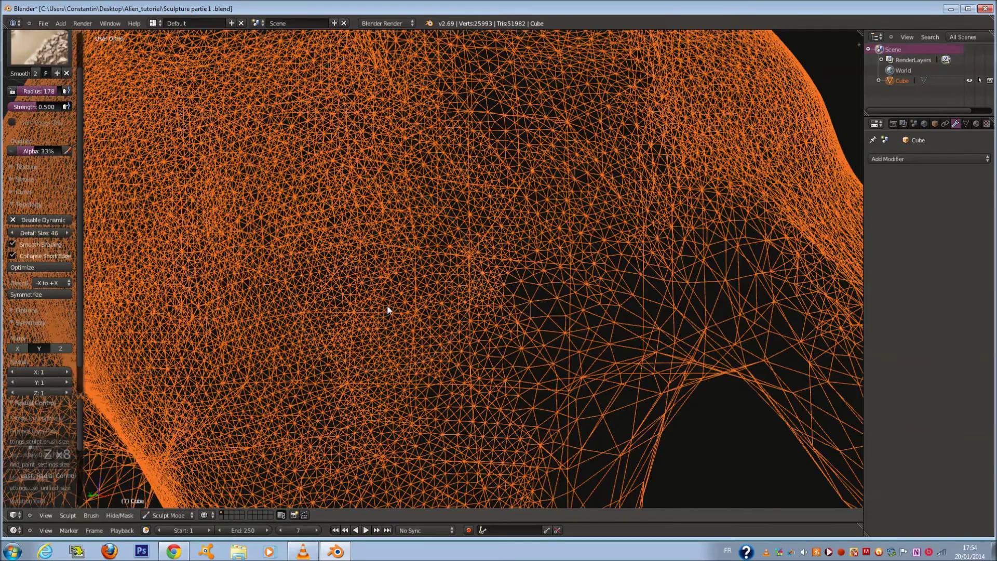
scroll(389, 306, down, 2)
key(f)
click(401, 322)
key(z)
key(z)
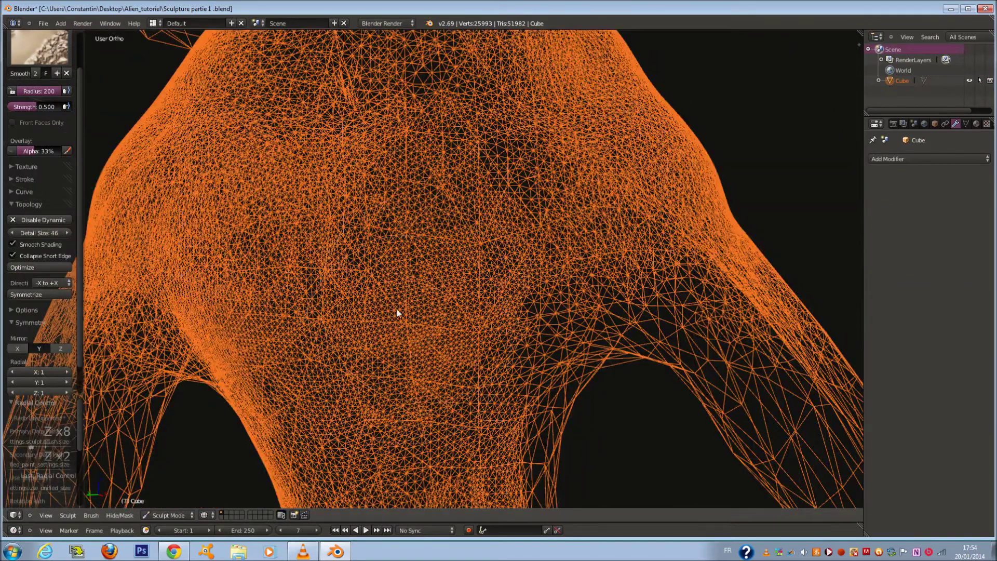
key(z)
key(z)
key(z)
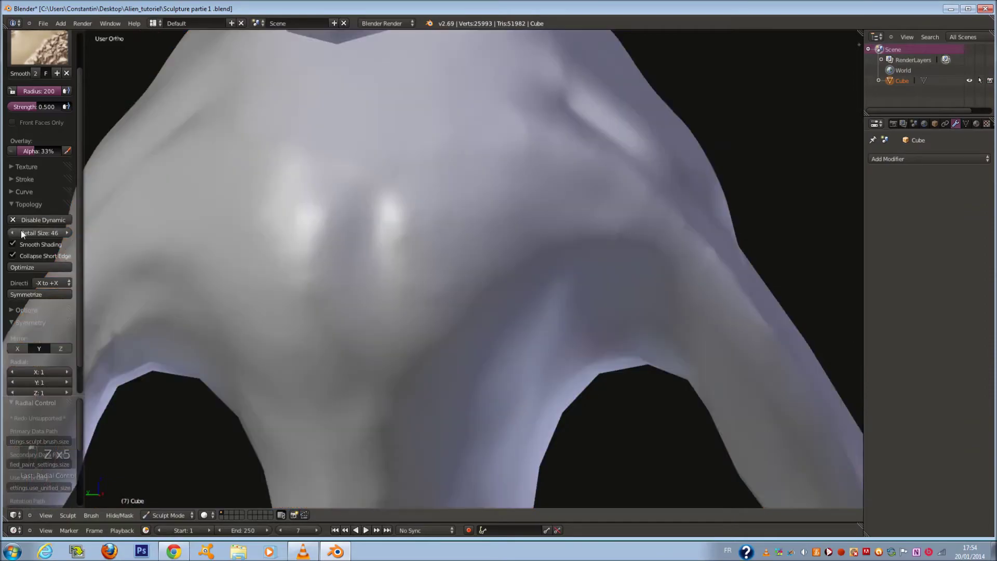
Set the dynamic topology detail size to 100 and the brush radius to 126, checking the chest mesh in wireframe.
key(z)
key(z)
key(z)
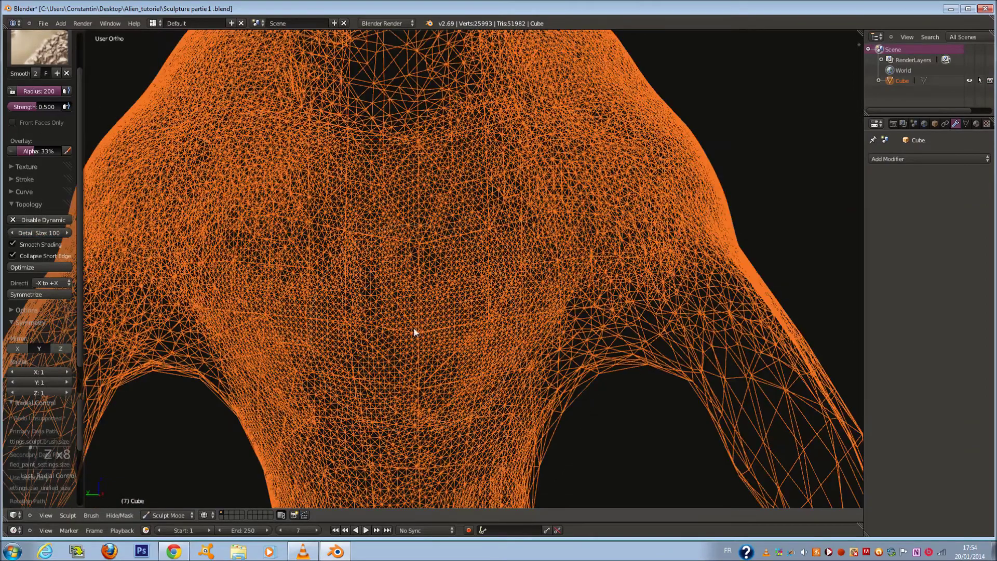
scroll(265, 287, down, 2)
key(z)
key(f)
click(411, 298)
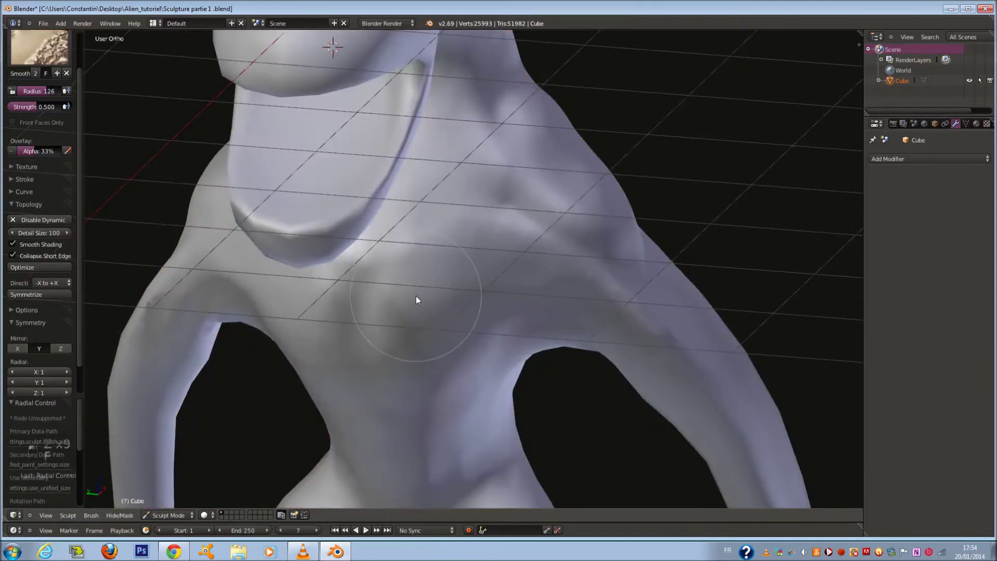
scroll(417, 299, up, 2)
key(z)
key(z)
middle_drag(422, 278, 401, 273)
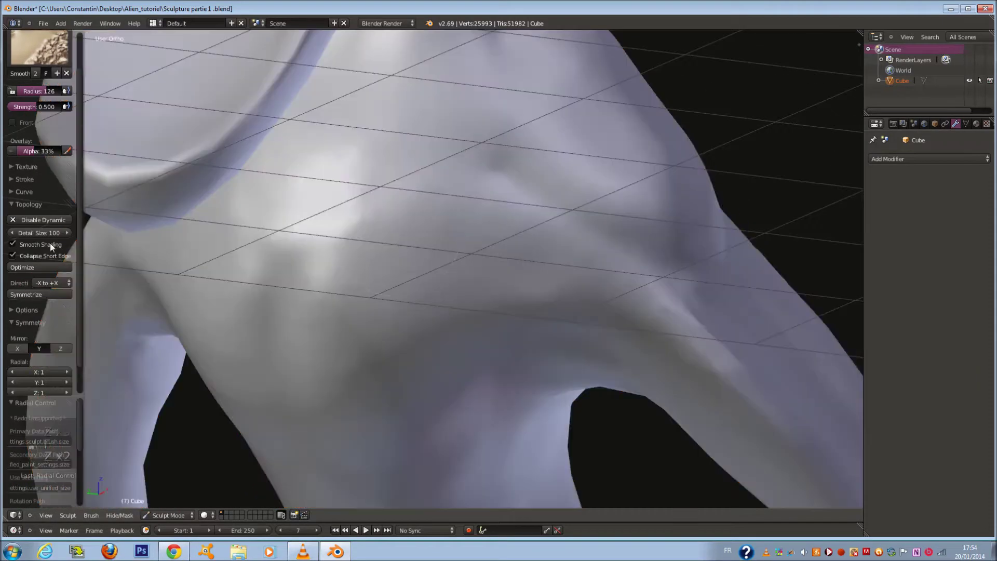
Turn off Smooth Shading, set the detail size to 44 and the brush radius to 200, and inspect the chest's wireframe.
click(12, 244)
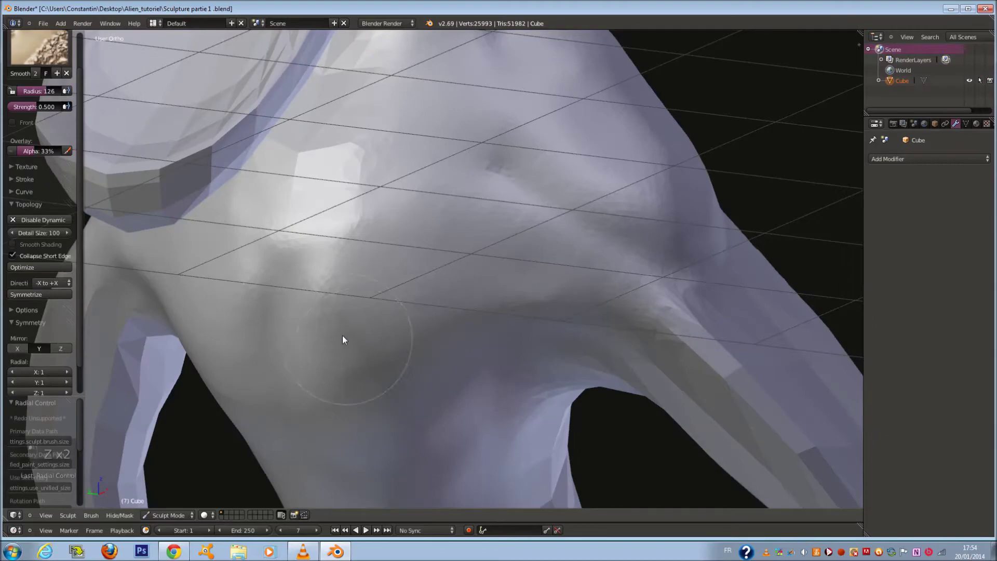
scroll(342, 336, up, 2)
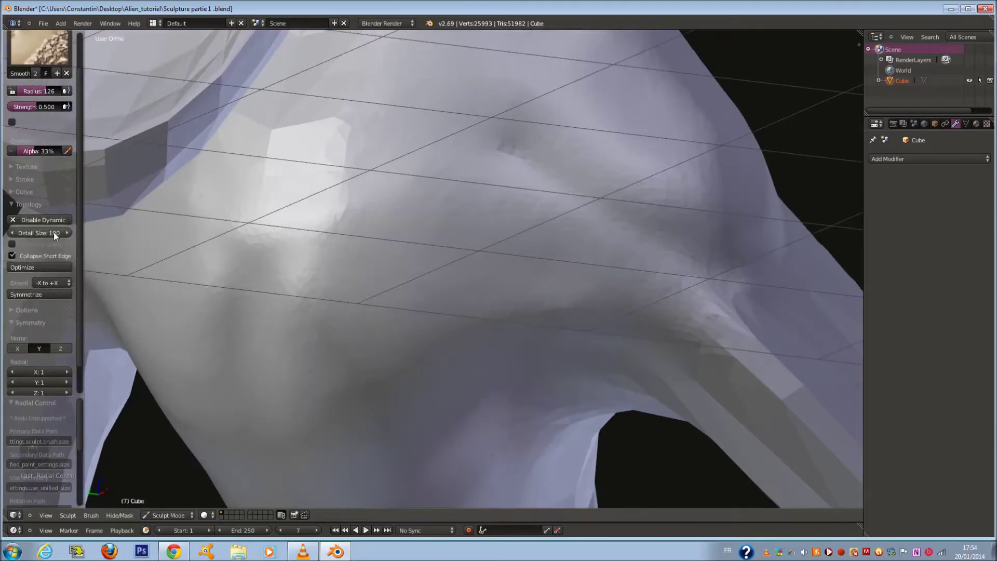
drag(16, 238, 24, 241)
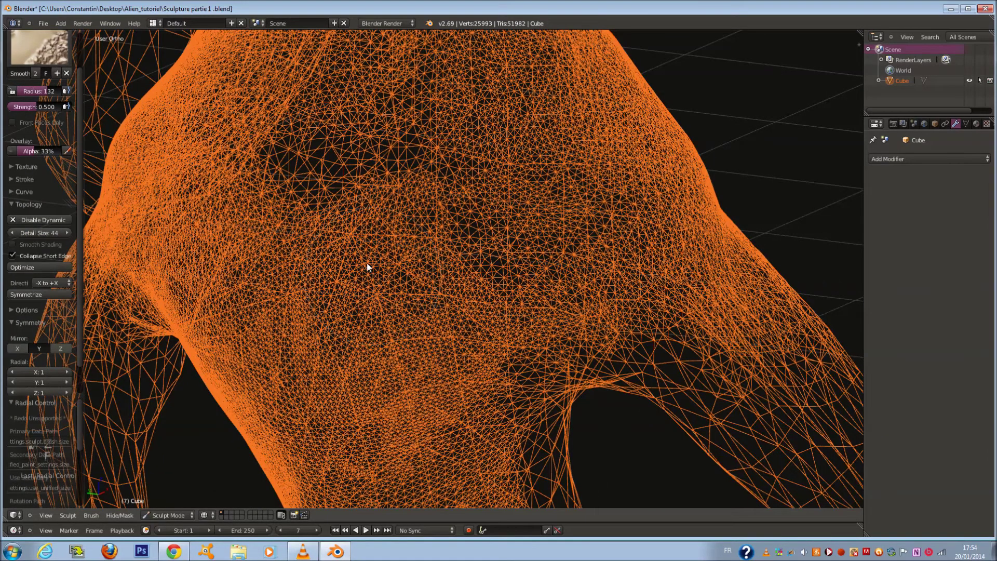
key(f)
click(374, 290)
scroll(358, 271, up, 3)
scroll(468, 333, up, 4)
scroll(429, 277, down, 4)
scroll(428, 276, down, 3)
key(z)
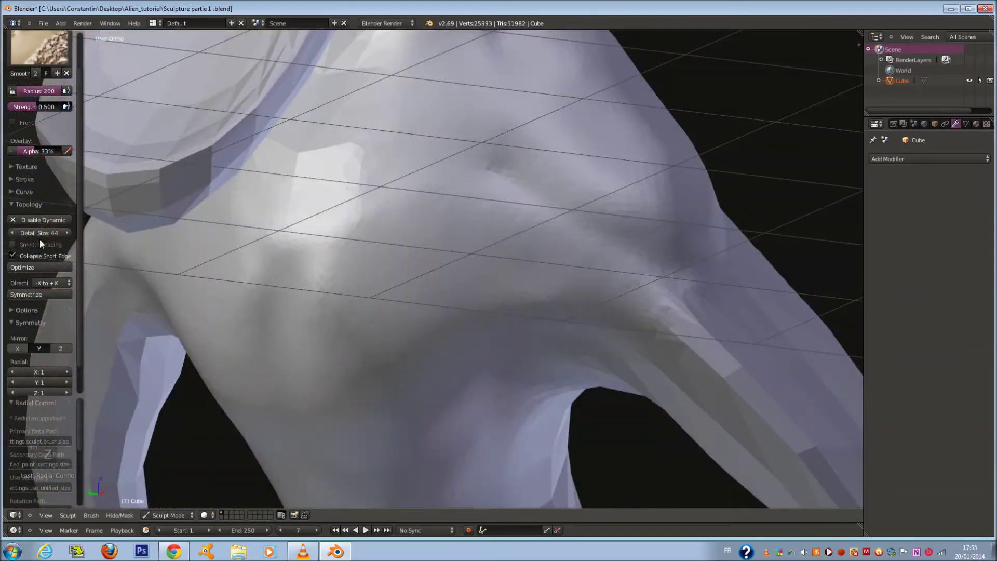
Set the dynamic topology detail size to 26 and switch to the Clay brush.
drag(50, 233, 30, 247)
key(z)
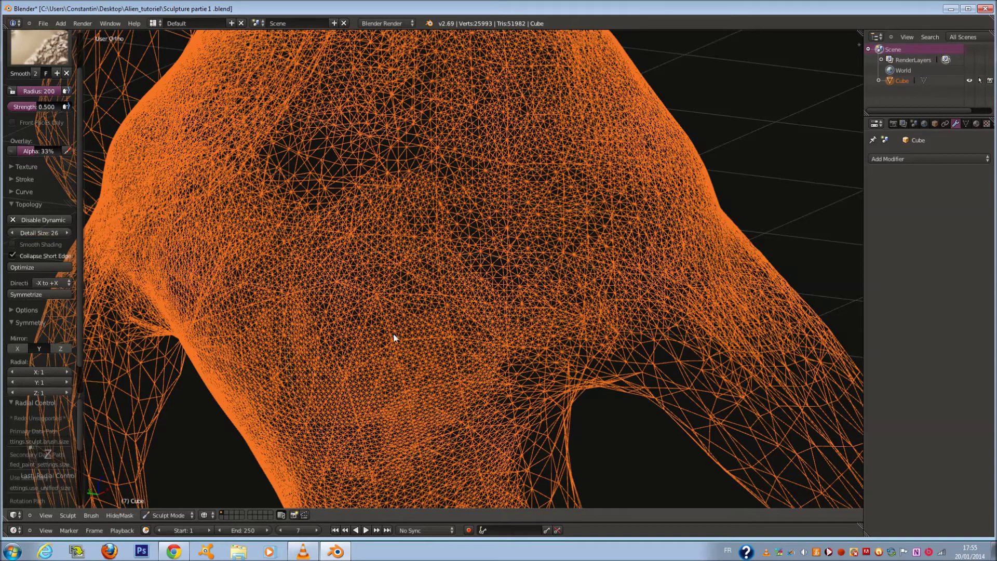
click(42, 57)
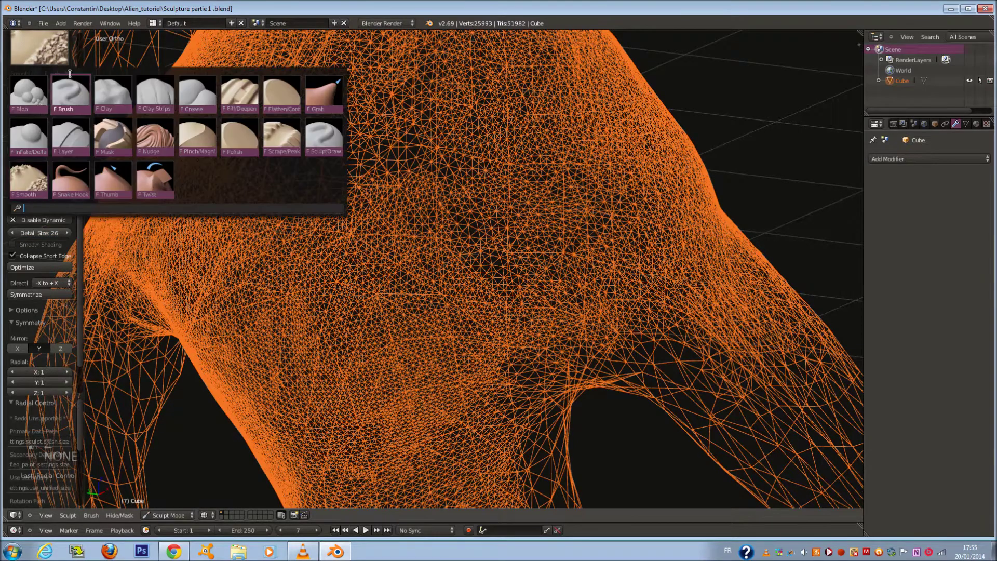
click(113, 93)
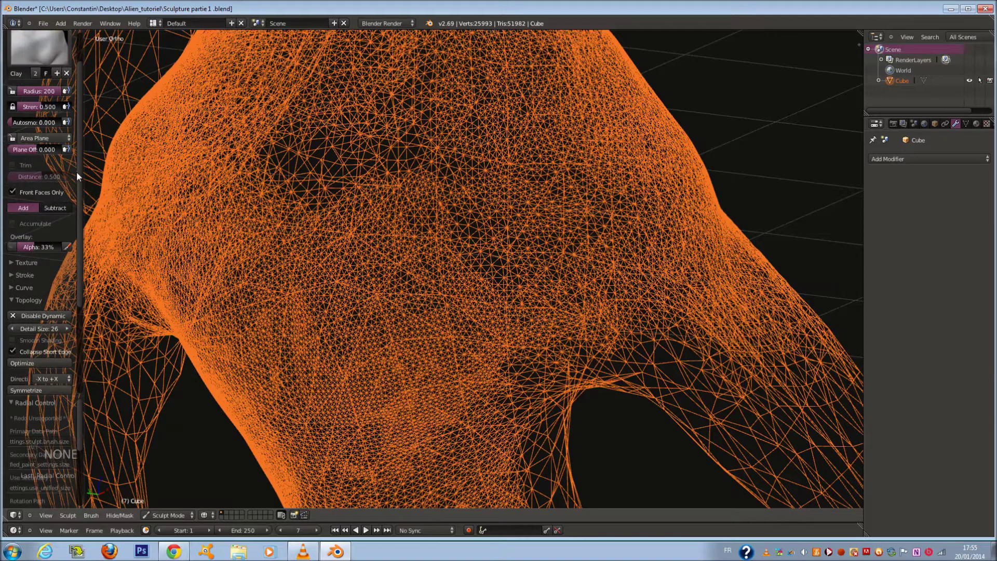
Apply Clay strokes across the chest and front of the shoulder, checking the remeshed density in wireframe.
drag(433, 345, 413, 292)
key(z)
key(z)
click(335, 352)
middle_drag(337, 356, 358, 317)
click(349, 400)
key(z)
click(432, 410)
key(z)
click(464, 353)
key(z)
middle_drag(480, 317, 535, 254)
click(401, 217)
Switch to the Smooth brush, set its radius to 175, and check the front of the shoulder in wireframe.
click(40, 47)
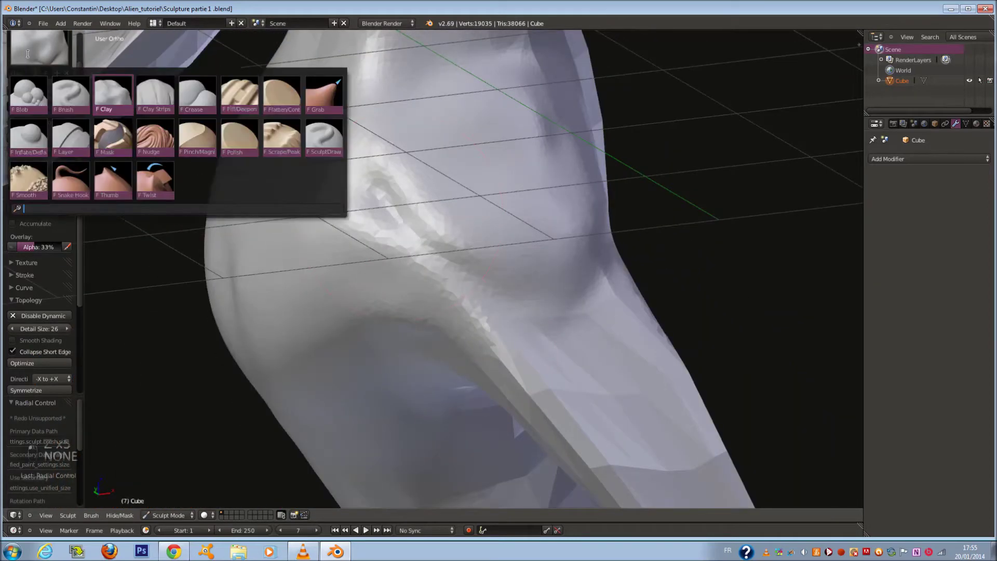
click(29, 179)
key(f)
click(366, 187)
scroll(365, 186, up, 2)
key(z)
key(z)
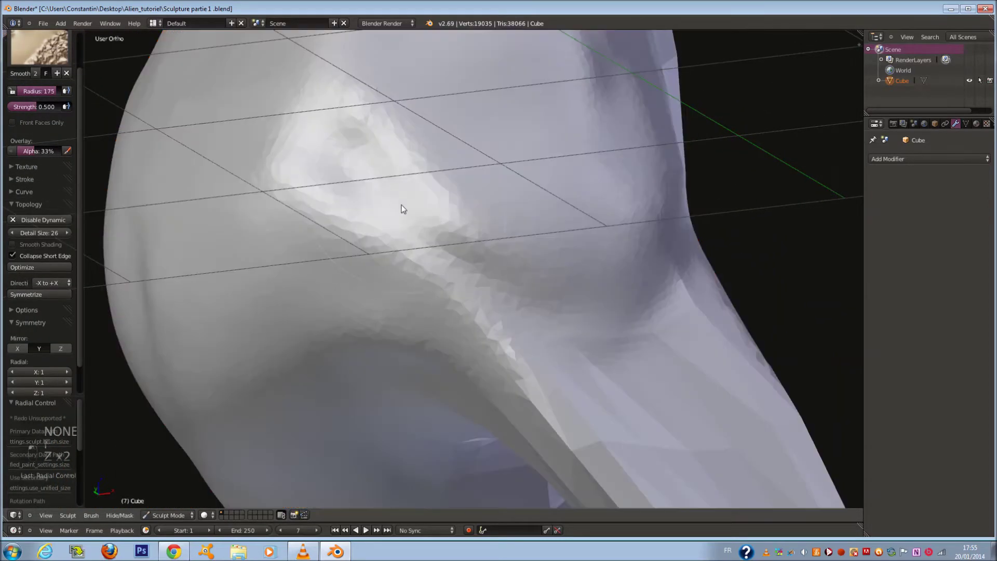
Enable Smooth Shading, turn off Collapse Short Edges, and smooth the front of the shoulder.
click(12, 244)
click(12, 256)
drag(358, 252, 461, 221)
middle_drag(462, 221, 398, 202)
scroll(397, 203, down, 3)
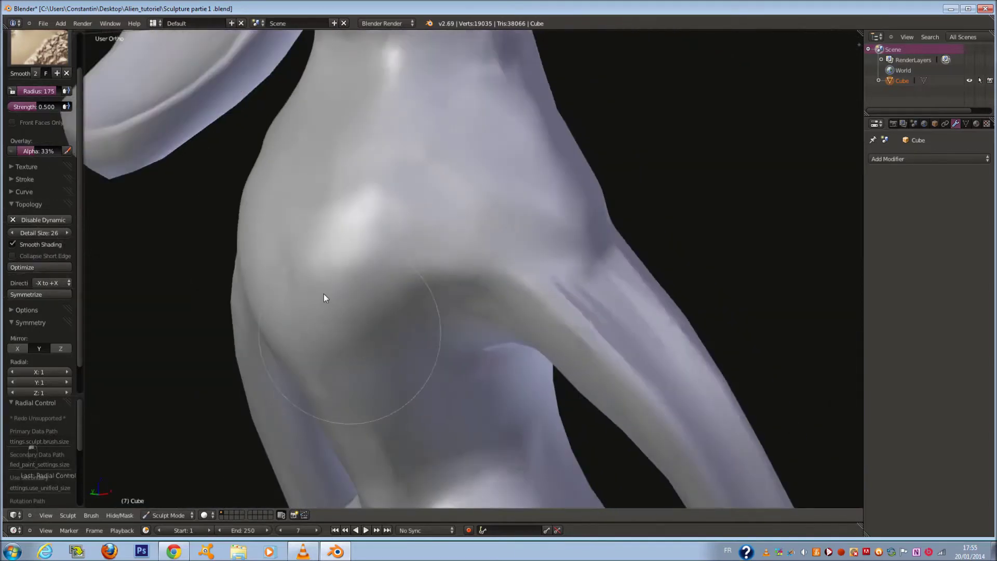
Switch to the Clay brush, reduce its radius to 87, and build up clay from the shoulder down the upper arm.
click(22, 37)
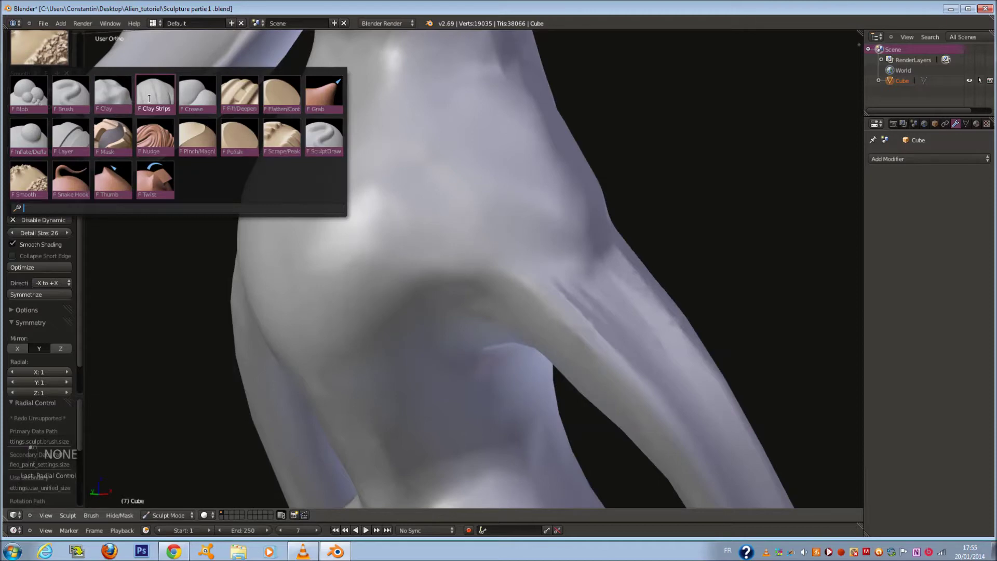
click(120, 107)
key(f)
mouse_move(539, 276)
middle_down()
mouse_move(489, 266)
mouse_move(510, 277)
mouse_move(512, 247)
mouse_move(413, 214)
middle_up()
click(462, 258)
key(f)
click(496, 243)
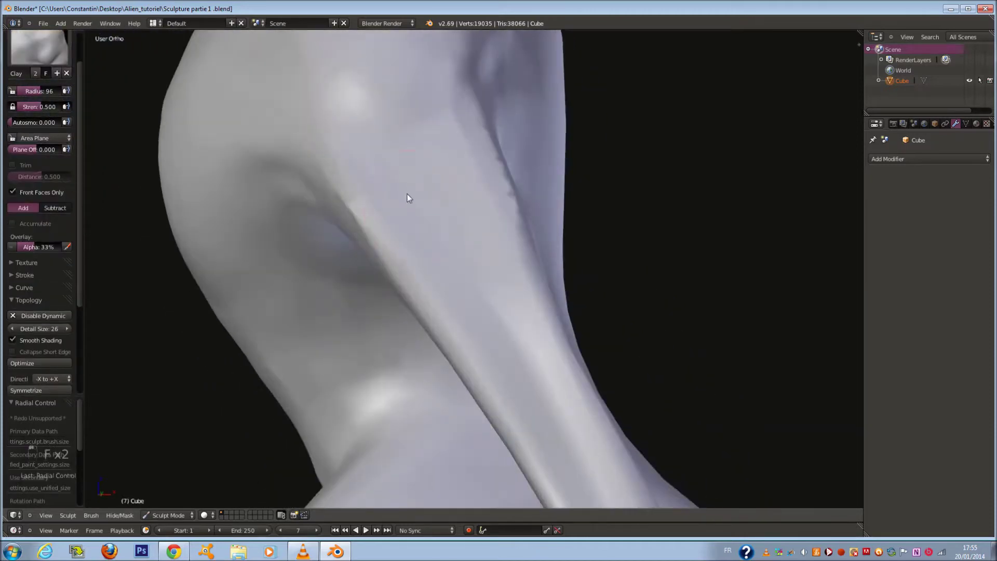
mouse_move(378, 156)
mouse_down()
mouse_move(438, 273)
mouse_move(449, 238)
mouse_up()
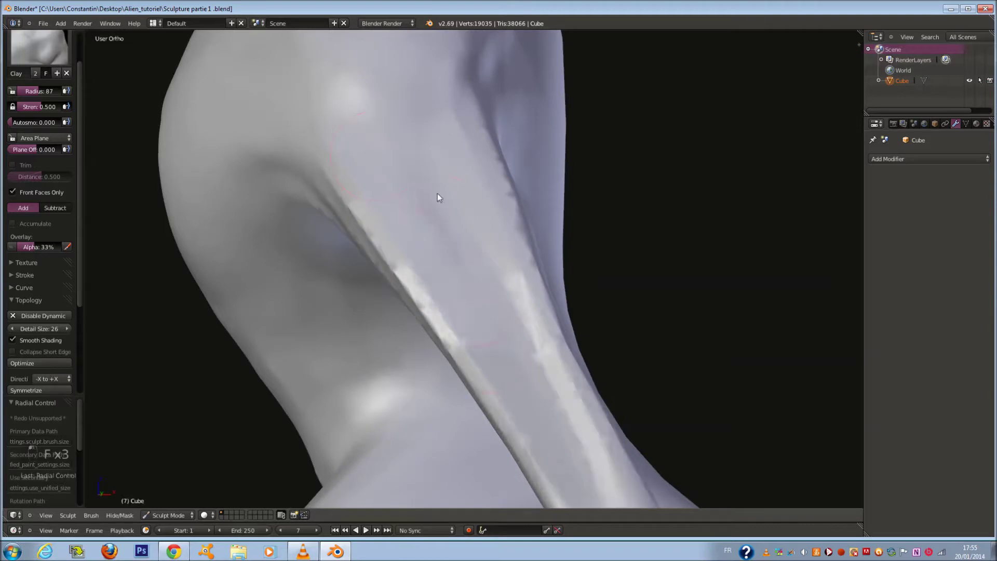
Set the Clay brush radius to 84 and add volume down the upper arm towards the back.
mouse_move(486, 308)
middle_down()
mouse_move(423, 207)
mouse_move(474, 200)
mouse_move(509, 239)
mouse_move(500, 223)
mouse_move(573, 212)
mouse_move(588, 253)
mouse_move(578, 221)
middle_up()
scroll(573, 212, down, 4)
scroll(589, 253, up, 3)
key(f)
click(573, 218)
mouse_move(538, 219)
mouse_down()
mouse_move(526, 183)
mouse_move(534, 224)
mouse_move(503, 166)
mouse_move(530, 303)
mouse_move(581, 277)
mouse_move(603, 393)
mouse_move(583, 387)
mouse_up()
scroll(582, 382, down, 1)
mouse_move(582, 382)
middle_down()
mouse_move(480, 396)
mouse_move(342, 380)
middle_up()
scroll(343, 381, down, 4)
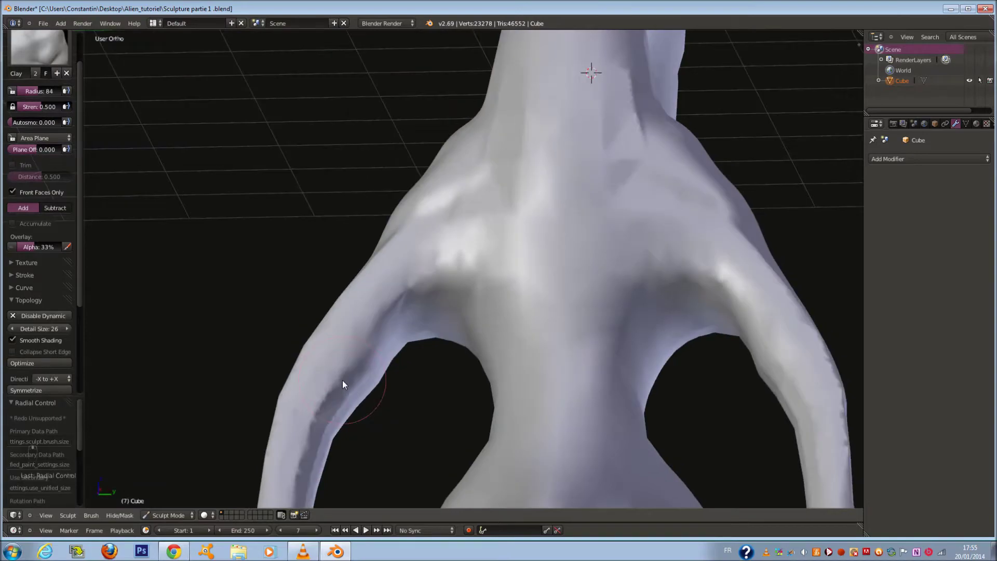
Set the Clay brush radius to 82 and add clay around the rear of the shoulder and the armpit.
scroll(342, 379, up, 3)
key(f)
click(344, 347)
drag(480, 275, 424, 291)
middle_drag(424, 291, 409, 290)
scroll(409, 290, down, 6)
shift+scroll(433, 325, down, 5)
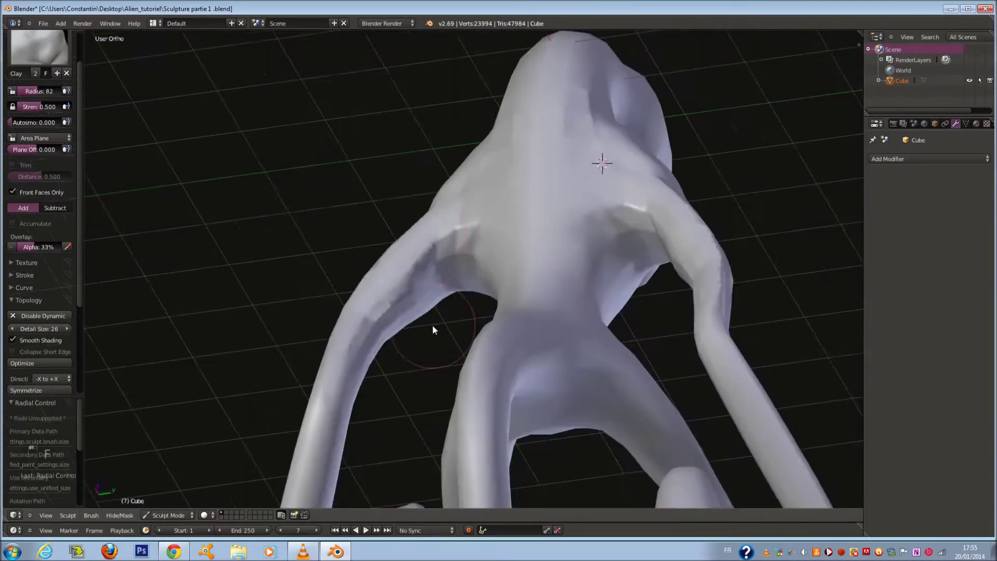
Set the Clay brush radius to 70 and build up the back of the upper arm from the shoulder towards the elbow.
scroll(432, 325, up, 6)
key(f)
click(367, 381)
mouse_move(426, 196)
mouse_down()
mouse_move(466, 176)
mouse_move(364, 407)
mouse_up()
key(z)
key(z)
mouse_move(428, 303)
mouse_down()
mouse_move(451, 227)
mouse_move(412, 215)
mouse_move(367, 371)
mouse_up()
scroll(461, 203, down, 1)
middle_drag(462, 204, 464, 230)
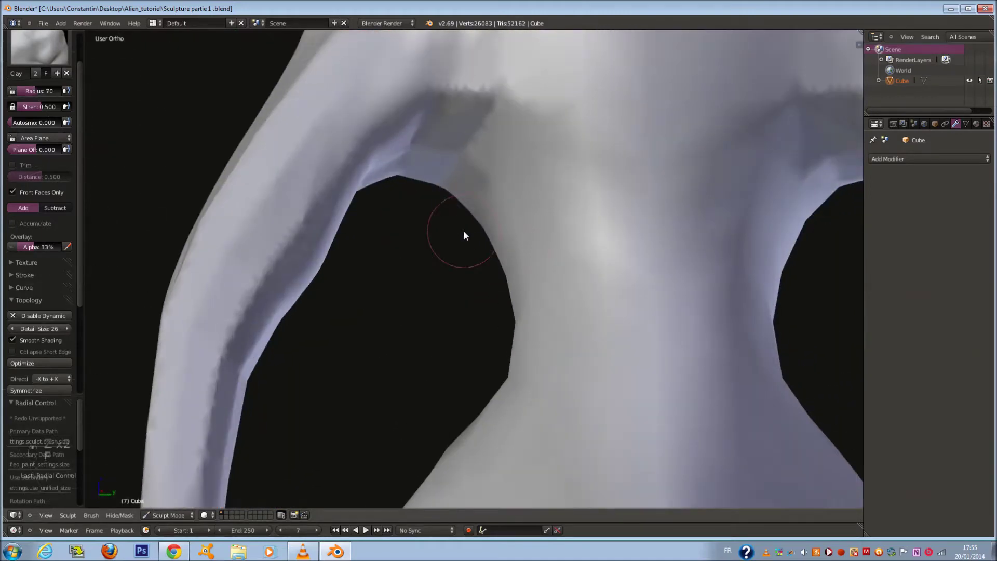
Resize the Clay brush and touch up the clay around the armpit.
key(f)
click(457, 231)
scroll(367, 152, up, 2)
mouse_move(367, 153)
middle_down()
mouse_move(402, 170)
mouse_move(384, 170)
mouse_move(484, 190)
mouse_move(356, 245)
mouse_move(381, 199)
middle_up()
scroll(384, 171, down, 3)
key(f)
click(372, 180)
scroll(388, 190, up, 1)
click(448, 219)
middle_drag(448, 219, 419, 258)
Switch to the Smooth brush and smooth the back of the upper arm below the shoulder.
click(37, 43)
click(31, 174)
mouse_move(377, 399)
middle_down()
mouse_move(400, 400)
mouse_move(437, 339)
mouse_move(398, 204)
mouse_move(453, 275)
mouse_move(552, 263)
middle_up()
mouse_move(570, 363)
middle_down()
mouse_move(725, 382)
mouse_move(455, 373)
mouse_move(470, 392)
mouse_move(377, 296)
middle_up()
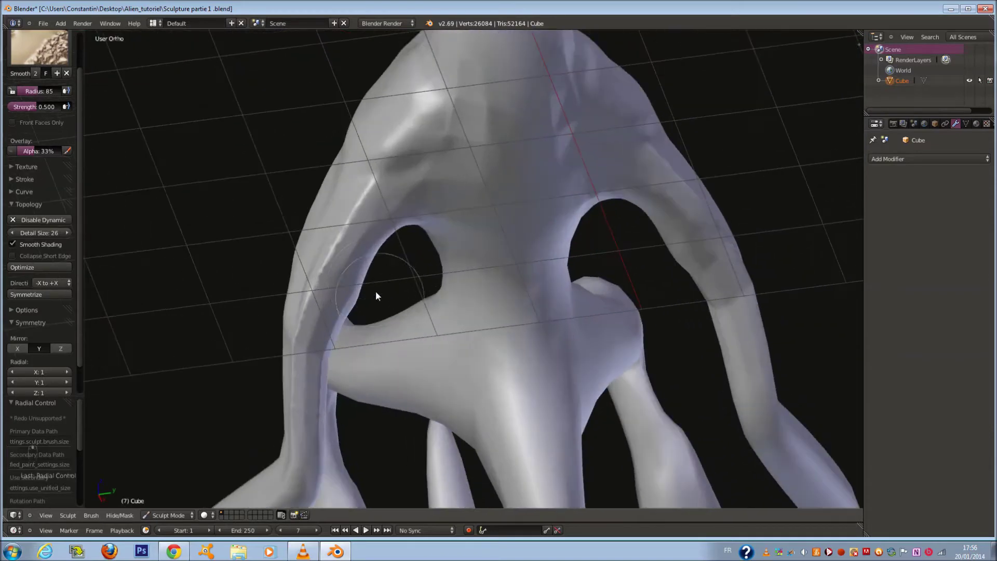
scroll(343, 203, up, 1)
key(f)
click(340, 173)
drag(335, 189, 303, 275)
mouse_move(303, 274)
middle_down()
mouse_move(364, 203)
mouse_move(345, 269)
mouse_move(300, 303)
mouse_move(319, 280)
mouse_move(271, 257)
mouse_move(348, 192)
middle_up()
Smooth the length of the upper arm with repeated strokes, adjusting the brush radius between passes.
key(f)
key(f)
click(323, 279)
scroll(342, 197, up, 2)
key(f)
click(333, 186)
mouse_move(291, 121)
mouse_down()
mouse_move(284, 198)
mouse_move(293, 265)
mouse_move(329, 351)
mouse_move(318, 290)
mouse_up()
middle_drag(330, 280, 305, 264)
scroll(305, 263, down, 1)
scroll(305, 264, up, 1)
key(f)
click(305, 264)
mouse_move(255, 132)
mouse_down()
mouse_move(259, 94)
mouse_move(266, 242)
mouse_up()
scroll(266, 259, down, 4)
Smooth the outer shoulder and upper arm from another angle and review the alien's back.
middle_drag(265, 260, 392, 131)
key(f)
click(385, 131)
mouse_move(350, 91)
mouse_down()
mouse_move(324, 187)
mouse_move(319, 327)
mouse_up()
middle_drag(348, 202, 338, 200)
key(f)
click(346, 201)
mouse_move(431, 153)
middle_down()
mouse_move(390, 212)
mouse_move(407, 267)
middle_up()
mouse_move(424, 229)
middle_down()
mouse_move(485, 212)
mouse_move(487, 191)
mouse_move(533, 133)
mouse_move(516, 189)
middle_up()
scroll(517, 112, up, 2)
Switch to the Clay Strips brush, set its radius to 82, and add material along the back of the neck.
click(39, 47)
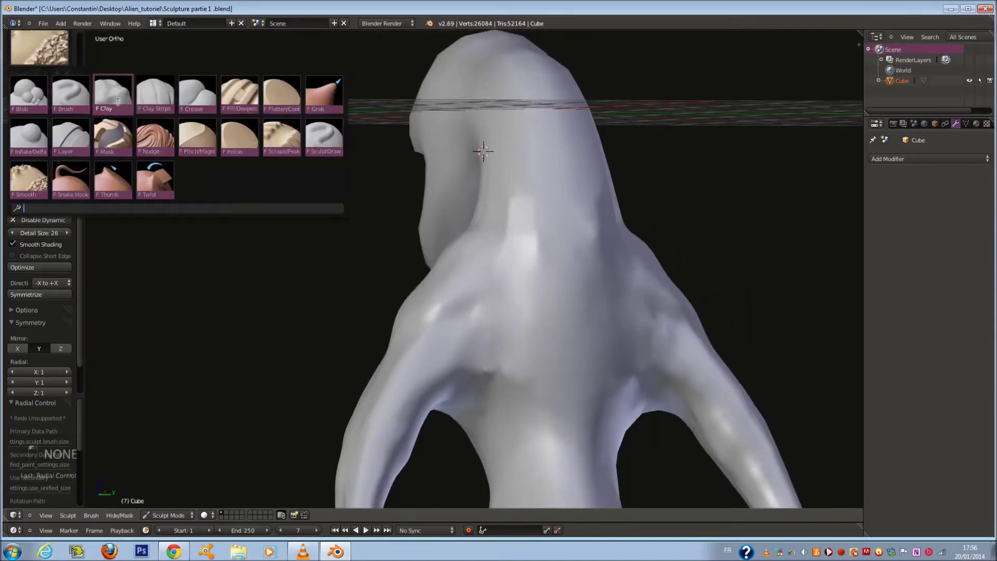
click(155, 102)
key(f)
click(339, 225)
mouse_move(447, 203)
shift+middle_down()
mouse_move(448, 230)
mouse_move(520, 267)
mouse_move(380, 241)
mouse_move(443, 193)
mouse_move(433, 261)
mouse_move(481, 239)
mouse_move(498, 284)
mouse_move(565, 267)
shift+middle_up()
key(f)
click(522, 268)
key(f)
click(429, 261)
Check the head in orthographic side and front views, and add clay strips to the side of the neck.
key(KP_1)
key(ctrl+KP_1)
key(ctrl+KP_2)
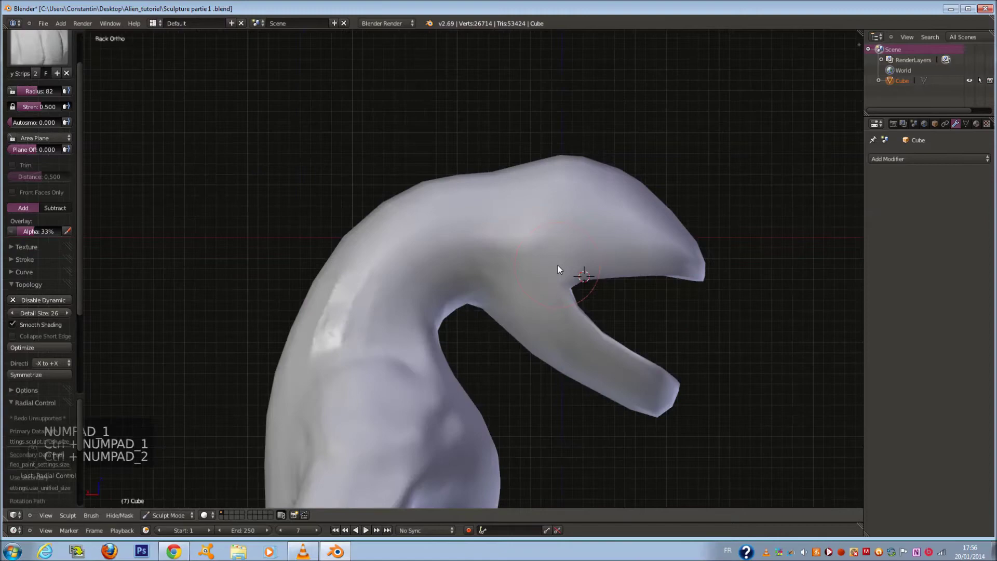
key(ctrl+KP_3)
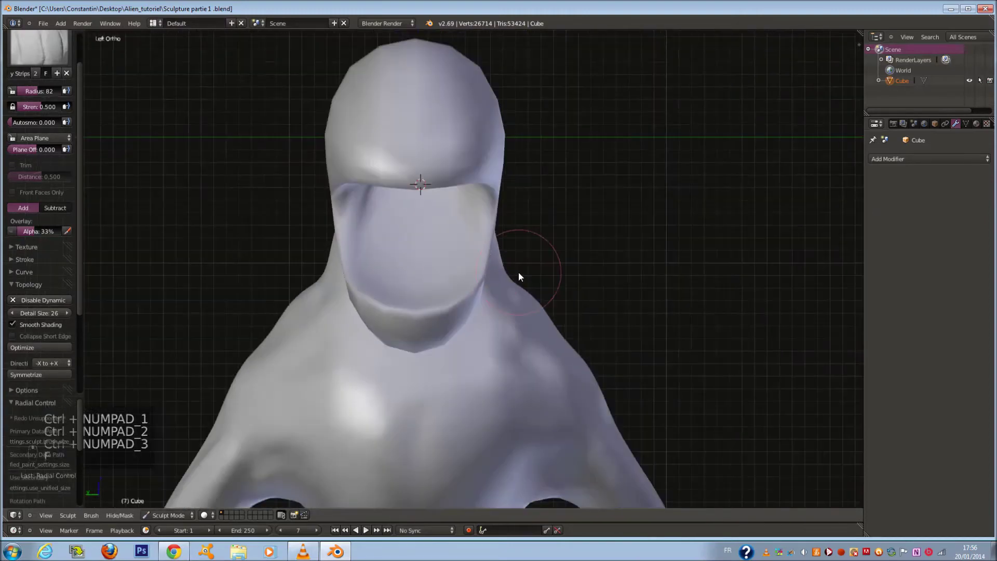
shift+middle_drag(517, 272, 418, 192)
scroll(493, 252, up, 5)
mouse_move(488, 248)
middle_down()
mouse_move(530, 292)
mouse_move(568, 290)
mouse_move(544, 289)
middle_up()
scroll(545, 289, up, 1)
key(f)
click(567, 259)
mouse_move(568, 259)
mouse_down()
mouse_move(592, 286)
mouse_move(538, 280)
mouse_move(539, 248)
mouse_move(524, 227)
mouse_up()
Add clay strips to the side of the neck, adjusting the brush radius between strokes.
mouse_move(524, 227)
middle_down()
mouse_move(524, 116)
mouse_move(370, 140)
middle_up()
key(f)
click(367, 139)
mouse_move(359, 151)
mouse_down()
mouse_move(309, 192)
mouse_move(249, 69)
mouse_move(333, 419)
mouse_move(312, 233)
mouse_up()
scroll(312, 233, down, 5)
shift+middle_drag(312, 232, 403, 229)
scroll(488, 216, up, 4)
key(f)
click(490, 213)
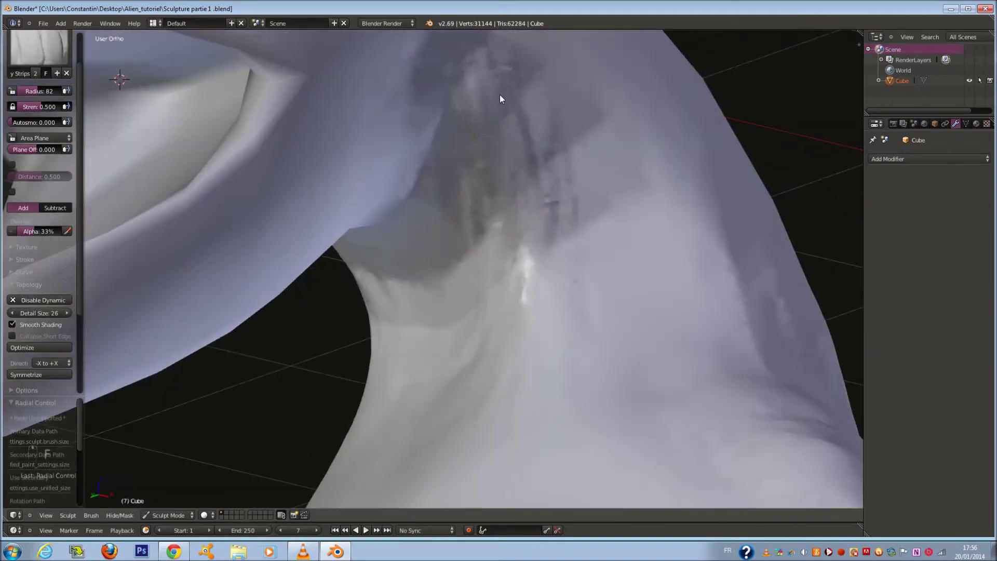
Build up clay strips behind the lower jaw, where it joins the neck.
drag(501, 103, 469, 125)
middle_drag(470, 124, 471, 152)
mouse_move(468, 150)
mouse_down()
mouse_move(427, 141)
mouse_move(442, 107)
mouse_up()
mouse_move(441, 107)
middle_down()
mouse_move(392, 222)
mouse_move(341, 203)
middle_up()
key(f)
click(340, 205)
mouse_move(234, 259)
mouse_down()
mouse_move(325, 229)
mouse_move(317, 230)
mouse_move(337, 168)
mouse_move(361, 252)
mouse_up()
Resize the brush and layer clay strips over the hollow between the jaw hinge and the throat.
key(f)
click(290, 228)
key(f)
click(282, 244)
middle_drag(365, 260, 380, 163)
drag(380, 163, 399, 218)
drag(415, 153, 390, 233)
mouse_move(377, 153)
mouse_down()
mouse_move(427, 291)
mouse_move(424, 273)
mouse_up()
middle_drag(419, 100, 405, 253)
Set the brush radius to 71 and add long clay strips down the side of the neck below the head.
key(f)
click(405, 252)
drag(401, 172, 400, 359)
drag(393, 220, 396, 352)
middle_drag(390, 260, 382, 101)
mouse_move(383, 105)
mouse_down()
mouse_move(392, 115)
mouse_move(479, 115)
mouse_move(590, 133)
mouse_move(561, 166)
mouse_move(565, 158)
mouse_move(536, 172)
mouse_move(550, 300)
mouse_move(581, 369)
mouse_up()
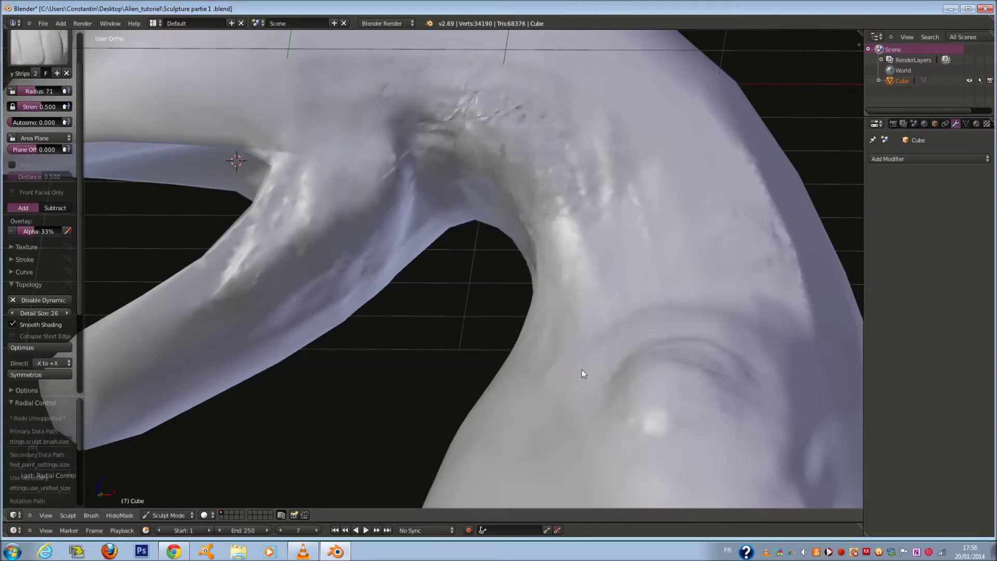
Adjust the brush radius and add clay strips along the neck muscle leading to the shoulder.
middle_drag(582, 369, 630, 371)
key(f)
click(631, 372)
mouse_move(546, 239)
mouse_down()
mouse_move(503, 400)
mouse_move(505, 344)
mouse_up()
mouse_move(505, 342)
middle_down()
mouse_move(554, 340)
mouse_move(496, 311)
middle_up()
scroll(496, 311, down, 2)
Resize the brush and continue the clay strips from the upper neck toward the throat.
key(f)
click(490, 306)
scroll(458, 283, up, 4)
middle_drag(459, 282, 451, 279)
key(f)
click(441, 264)
mouse_move(448, 190)
mouse_down()
mouse_move(407, 272)
mouse_move(349, 341)
mouse_up()
Review the neck from other sides and add clay strips at the transition from neck to shoulders.
scroll(350, 359, down, 3)
mouse_move(353, 368)
middle_down()
mouse_move(337, 389)
mouse_move(244, 372)
middle_up()
scroll(582, 297, down, 3)
middle_drag(582, 296, 482, 300)
scroll(481, 299, up, 2)
key(f)
click(490, 300)
middle_drag(686, 263, 623, 271)
scroll(624, 270, up, 1)
mouse_move(593, 196)
mouse_down()
mouse_move(574, 269)
mouse_move(640, 194)
mouse_move(638, 259)
mouse_up()
Extend the clay strips along the back of the neck up toward the head.
shift+middle_drag(638, 259, 639, 403)
scroll(592, 255, down, 1)
middle_drag(591, 255, 654, 259)
key(f)
click(659, 260)
mouse_move(577, 150)
mouse_down()
mouse_move(596, 169)
mouse_move(492, 115)
mouse_up()
Enlarge the brush and layer clay strips over the back and crown of the head.
middle_drag(491, 114, 501, 148)
key(f)
click(537, 151)
drag(363, 145, 534, 105)
mouse_move(534, 105)
middle_down()
mouse_move(470, 78)
mouse_move(441, 108)
middle_up()
drag(440, 108, 551, 115)
mouse_move(551, 116)
middle_down()
mouse_move(515, 109)
mouse_move(520, 90)
mouse_move(462, 125)
middle_up()
Set the brush radius to 114 and check the head in right and front orthographic views.
key(f)
click(485, 108)
key(KP_2)
key(KP_3)
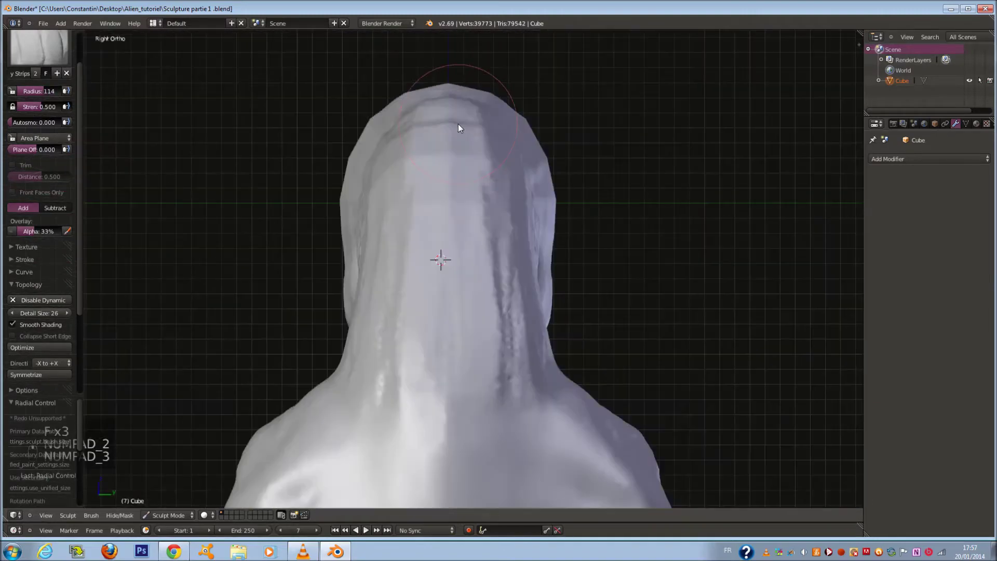
key(KP_1)
ctrl+scroll(458, 124, down, 11)
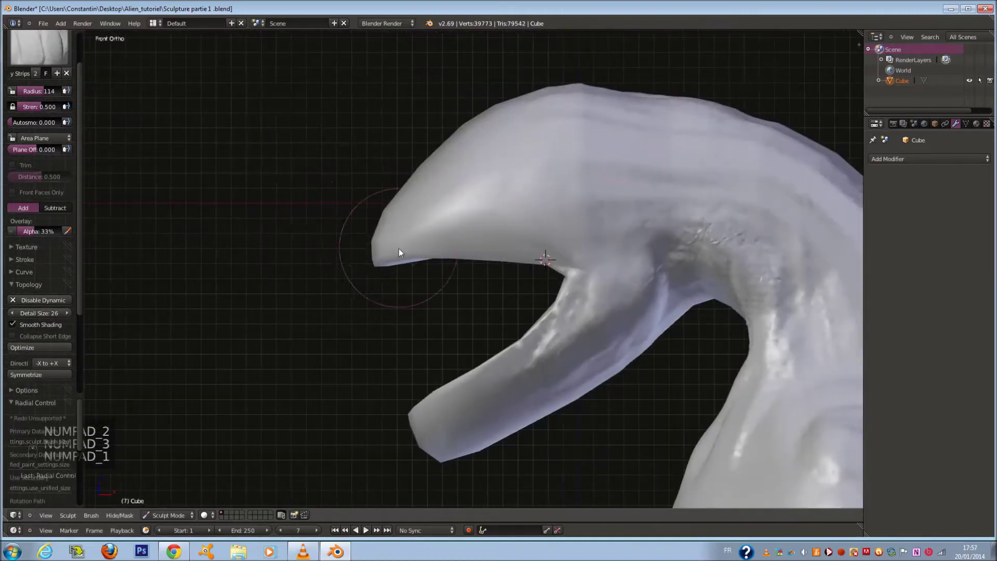
Set the brush radius to 139 and add clay strips over the tip of the lower jaw.
scroll(401, 253, up, 2)
key(f)
click(401, 258)
shift+scroll(403, 260, down, 10)
shift+middle_drag(443, 290, 461, 202)
scroll(485, 296, up, 4)
key(f)
click(512, 321)
scroll(509, 315, down, 3)
mouse_move(477, 283)
middle_down()
mouse_move(565, 258)
mouse_move(554, 251)
middle_up()
scroll(543, 252, up, 1)
drag(381, 279, 380, 300)
Set the brush radius to 133 and thicken the front edge of the lower jaw with clay strips.
key(f)
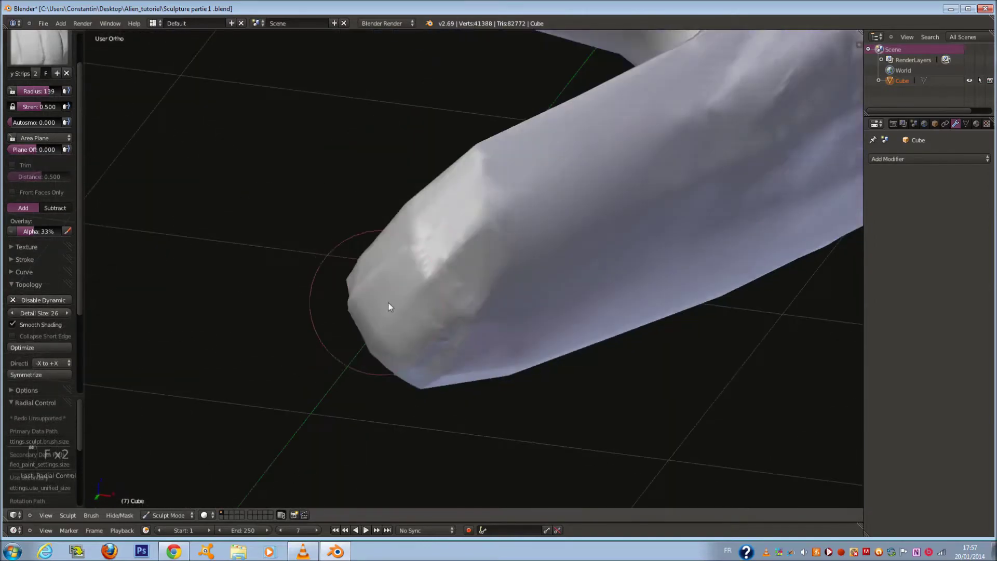
click(472, 242)
drag(471, 242, 489, 234)
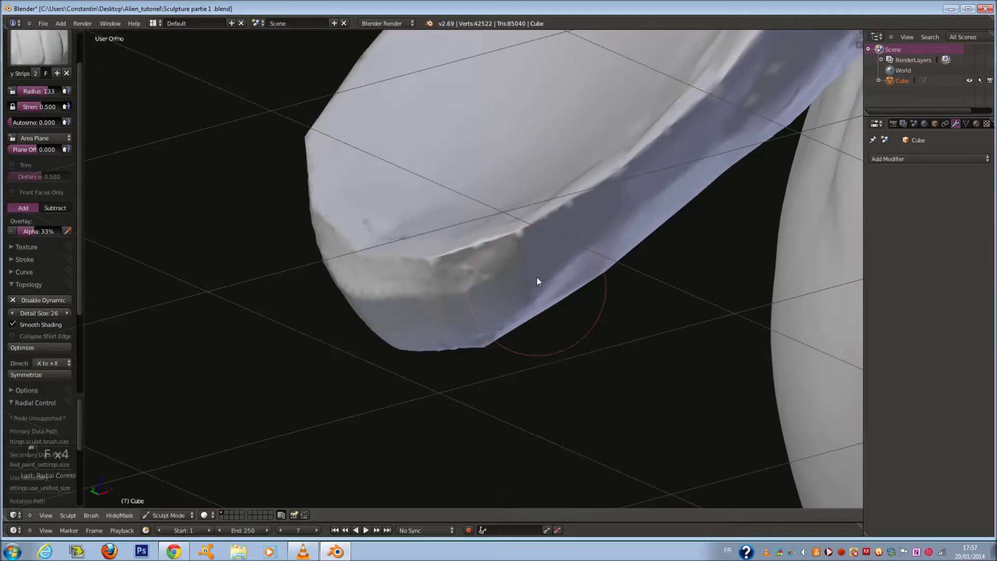
key(f)
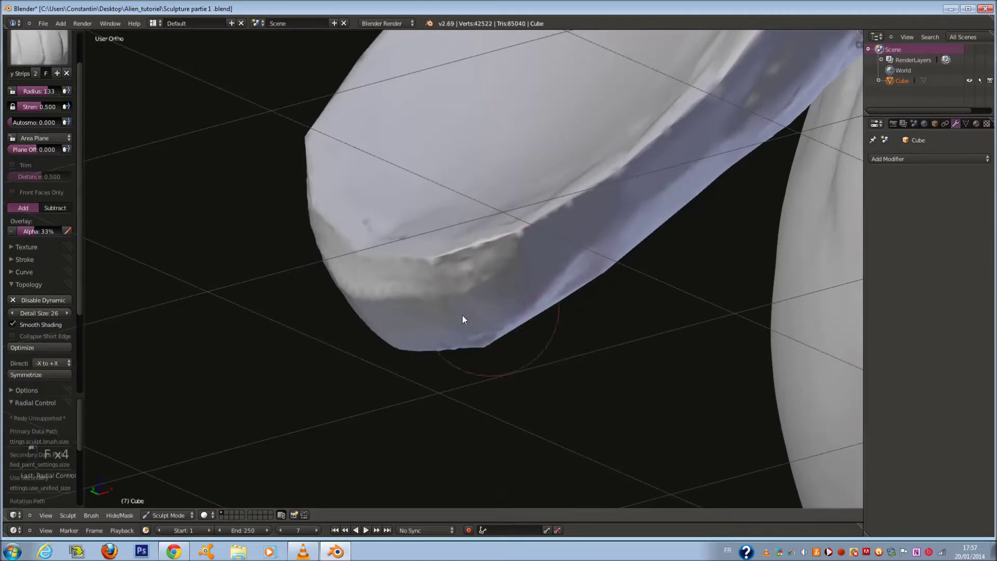
click(462, 316)
scroll(407, 311, up, 3)
drag(371, 348, 378, 331)
Round off the front of the lower jaw with more clay strips, adjusting the brush radius between strokes.
key(f)
mouse_move(378, 332)
middle_down()
mouse_move(382, 289)
mouse_move(420, 320)
middle_up()
click(383, 289)
key(f)
click(400, 318)
mouse_move(453, 284)
mouse_down()
mouse_move(488, 272)
mouse_move(300, 352)
mouse_move(524, 245)
mouse_move(520, 258)
mouse_move(317, 354)
mouse_move(342, 331)
mouse_up()
mouse_move(342, 334)
middle_down()
mouse_move(487, 276)
mouse_move(446, 254)
mouse_move(402, 290)
middle_up()
key(f)
click(409, 315)
drag(403, 244, 442, 241)
Add clay strips around the lower jaw's tip from another angle.
middle_drag(481, 239, 522, 246)
key(f)
click(512, 243)
drag(355, 283, 396, 277)
mouse_move(398, 277)
middle_down()
mouse_move(407, 197)
mouse_move(412, 228)
middle_up()
key(f)
click(483, 242)
middle_drag(482, 243, 479, 232)
Set the brush radius to 177 and add broad clay strips along the outer side of the lower jaw.
scroll(479, 232, up, 2)
key(f)
click(470, 228)
mouse_move(471, 228)
mouse_down()
mouse_move(412, 284)
mouse_move(581, 197)
mouse_move(344, 336)
mouse_up()
mouse_move(374, 317)
middle_down()
mouse_move(506, 230)
mouse_move(539, 225)
middle_up()
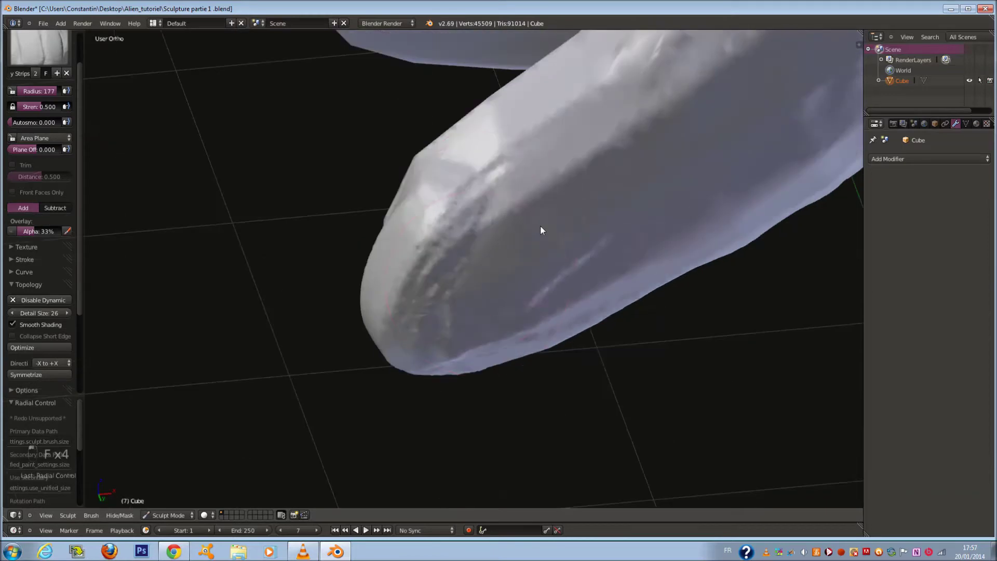
drag(560, 281, 592, 259)
mouse_move(589, 265)
middle_down()
mouse_move(501, 263)
mouse_move(519, 160)
mouse_move(563, 184)
mouse_move(721, 229)
mouse_move(586, 222)
middle_up()
Resize the brush and build up clay strips at the rear of the lower jaw near the hinge.
key(f)
click(495, 263)
key(f)
click(678, 218)
scroll(586, 223, up, 3)
key(f)
click(582, 220)
drag(506, 167, 583, 250)
Add long clay strips from the jaw hinge down along the side of the lower jaw.
middle_drag(583, 250, 545, 226)
key(f)
click(566, 227)
mouse_move(585, 229)
mouse_down()
mouse_move(615, 260)
mouse_move(605, 276)
mouse_move(591, 237)
mouse_move(498, 332)
mouse_move(391, 403)
mouse_up()
drag(492, 279, 496, 247)
middle_drag(496, 283, 553, 258)
Readjust the brush radius and add another clay strip to the side of the lower jaw.
key(f)
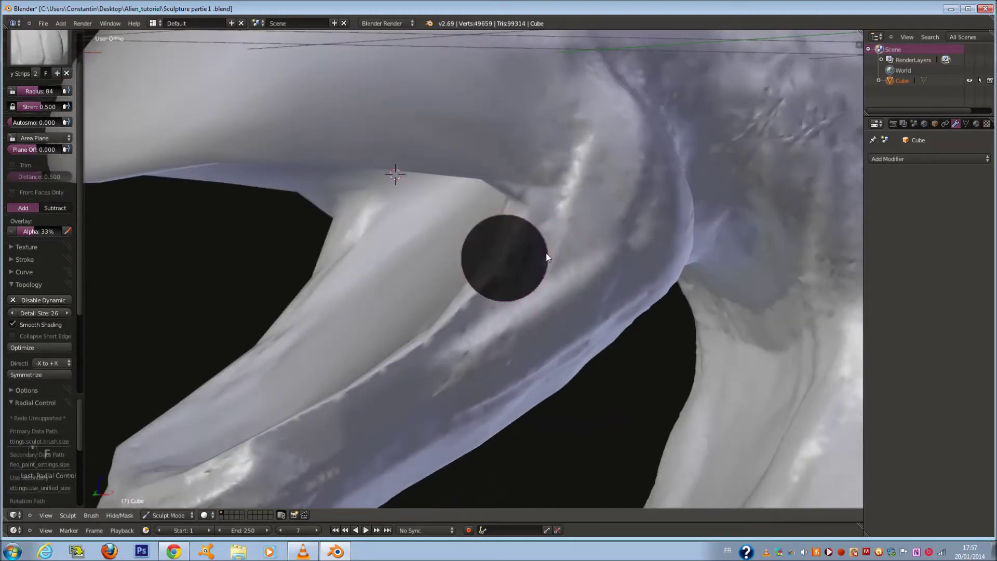
click(542, 258)
middle_drag(406, 358, 443, 333)
drag(525, 325, 471, 347)
Set the brush radius to 118 and add clay strips along the underside of the upper jaw's front edge.
mouse_move(471, 348)
middle_down()
mouse_move(581, 346)
mouse_move(248, 245)
middle_up()
scroll(534, 334, up, 3)
scroll(249, 246, down, 1)
mouse_move(260, 181)
shift+middle_down()
mouse_move(268, 222)
mouse_move(349, 208)
shift+middle_up()
key(f)
click(354, 241)
mouse_move(354, 241)
middle_down()
mouse_move(390, 162)
mouse_move(439, 159)
mouse_move(437, 147)
middle_up()
scroll(391, 163, up, 3)
key(f)
click(385, 151)
mouse_move(293, 160)
mouse_down()
mouse_move(380, 185)
mouse_move(376, 158)
mouse_move(406, 118)
mouse_move(468, 166)
mouse_up()
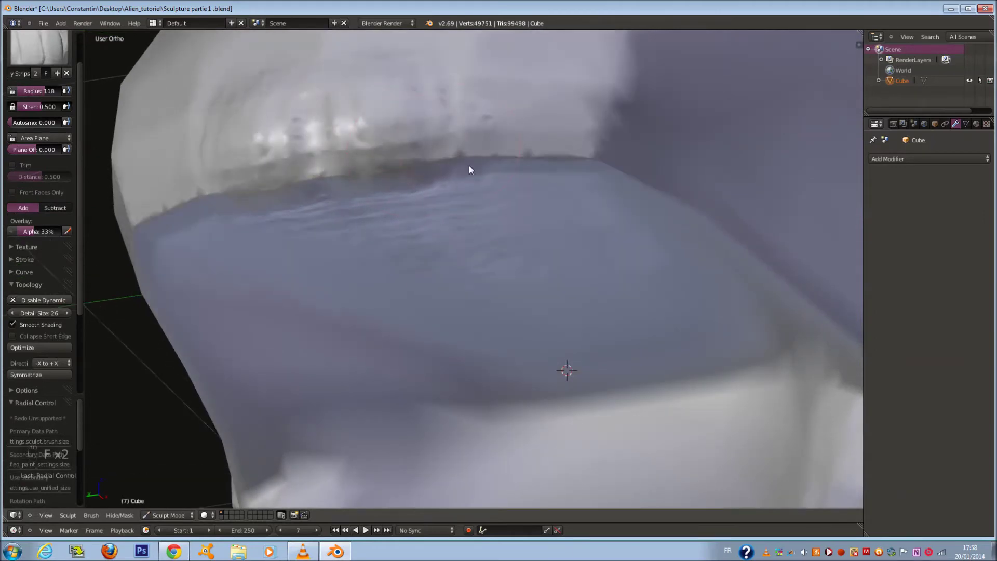
Set the brush radius to 131 and build up clay strips across the front of the upper jaw.
middle_drag(473, 165, 521, 168)
scroll(521, 167, down, 3)
shift+middle_drag(540, 99, 527, 187)
scroll(526, 190, up, 2)
key(f)
click(525, 231)
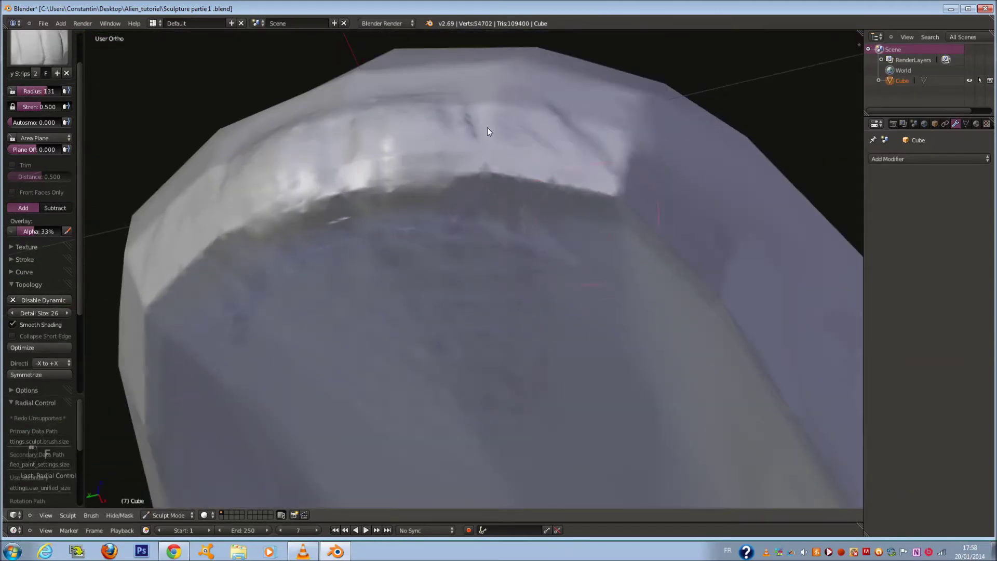
drag(513, 189, 312, 213)
middle_drag(437, 194, 442, 317)
mouse_move(317, 312)
mouse_down()
mouse_move(339, 260)
mouse_move(207, 279)
mouse_move(466, 321)
mouse_up()
Resize the brush and add short clay strips around the tip of the snout.
scroll(317, 269, down, 1)
key(f)
click(353, 283)
middle_drag(467, 321, 322, 300)
key(f)
drag(321, 300, 339, 279)
middle_drag(339, 279, 284, 286)
drag(284, 286, 333, 234)
Set the brush radius to 105 and add a clay strip down the front of the snout.
middle_drag(334, 234, 353, 247)
key(f)
click(353, 247)
drag(353, 248, 367, 304)
scroll(399, 264, down, 3)
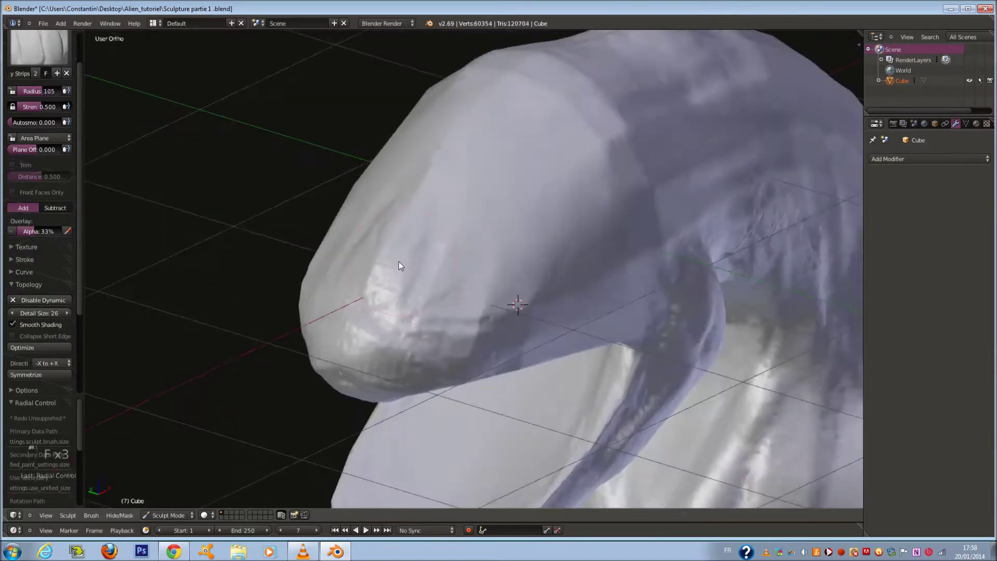
Readjust the brush radius and add clay strips from the snout along the side of the upper jaw.
middle_drag(400, 265, 372, 245)
key(f)
click(375, 247)
drag(372, 219, 362, 258)
middle_drag(363, 258, 466, 246)
key(f)
click(458, 250)
drag(380, 271, 531, 298)
Set the brush radius to 68 and build up clay strips along the side of the upper lip.
middle_drag(530, 298, 506, 285)
key(f)
click(488, 286)
drag(423, 303, 652, 346)
middle_drag(652, 346, 679, 297)
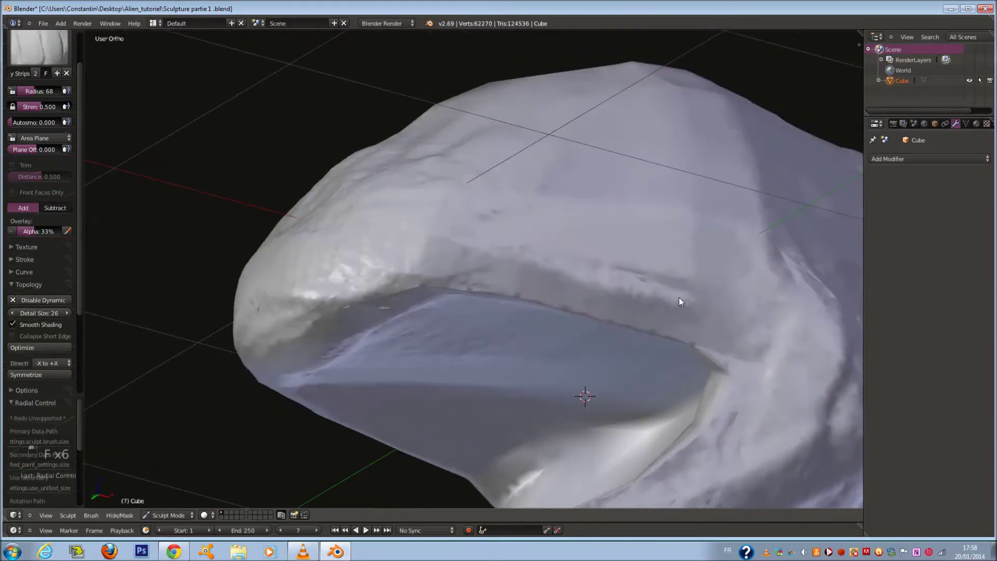
drag(447, 263, 570, 278)
Resize the brush and add clay strips over the side and front of the snout.
mouse_move(683, 328)
middle_down()
mouse_move(744, 347)
mouse_move(639, 364)
mouse_move(556, 338)
mouse_move(586, 241)
middle_up()
key(f)
click(585, 236)
mouse_move(595, 214)
mouse_down()
mouse_move(619, 211)
mouse_move(586, 272)
mouse_move(503, 233)
mouse_move(479, 198)
mouse_up()
key(f)
mouse_move(479, 199)
middle_down()
mouse_move(486, 171)
mouse_move(491, 327)
middle_up()
click(520, 180)
click(436, 164)
mouse_move(444, 405)
mouse_down()
mouse_move(453, 383)
mouse_move(465, 384)
mouse_up()
Set the brush radius to 87 and add clay strips up the forehead between the eye areas.
mouse_move(465, 384)
middle_down()
mouse_move(496, 374)
mouse_move(424, 379)
mouse_move(423, 367)
mouse_move(484, 252)
mouse_move(541, 278)
middle_up()
key(f)
click(546, 275)
drag(500, 211, 549, 232)
middle_drag(548, 231, 597, 225)
key(f)
click(583, 224)
mouse_move(524, 161)
mouse_down()
mouse_move(503, 282)
mouse_move(462, 187)
mouse_move(433, 338)
mouse_move(457, 378)
mouse_move(484, 321)
mouse_move(441, 231)
mouse_move(467, 126)
mouse_up()
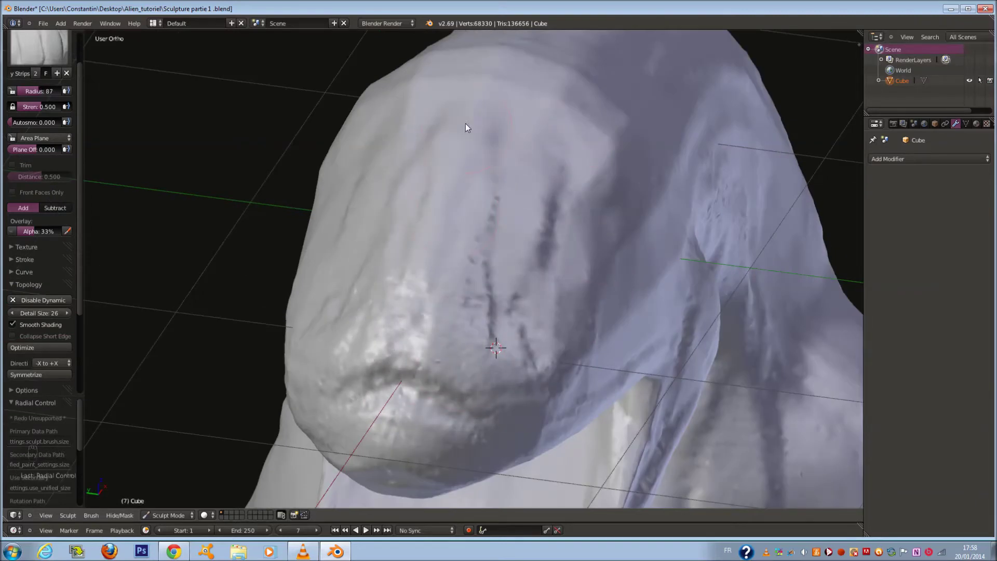
Resize the brush and add a short clay strip on the upper forehead.
middle_drag(467, 126, 460, 189)
key(f)
click(468, 140)
drag(468, 138, 504, 162)
Readjust the brush radius and add a clay strip across the side of the head around the brow.
middle_drag(546, 208, 518, 166)
scroll(519, 167, down, 2)
key(f)
click(527, 217)
key(f)
click(526, 211)
scroll(541, 217, up, 2)
mouse_move(541, 217)
mouse_down()
mouse_move(507, 261)
mouse_move(618, 151)
mouse_move(651, 203)
mouse_up()
mouse_move(652, 202)
middle_down()
mouse_move(523, 266)
mouse_move(562, 271)
middle_up()
scroll(523, 265, down, 1)
Add a clay strip along the side of the head and set the brush radius to 88.
key(f)
click(518, 265)
scroll(563, 270, up, 1)
key(f)
click(547, 268)
scroll(545, 269, up, 1)
mouse_move(394, 339)
mouse_down()
mouse_move(400, 303)
mouse_move(477, 321)
mouse_move(590, 300)
mouse_move(544, 250)
mouse_move(548, 261)
mouse_move(614, 268)
mouse_up()
key(f)
click(627, 292)
scroll(629, 305, down, 5)
middle_drag(652, 309, 614, 276)
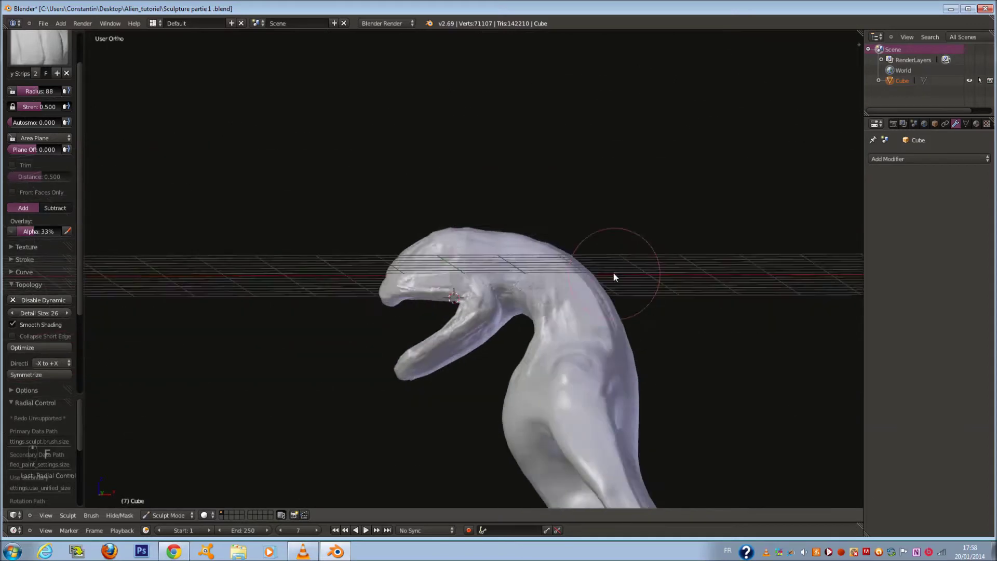
Switch to the Smooth brush with a radius of 165 and smooth the jaw hinge and side of the head in front view.
scroll(606, 290, up, 2)
key(KP_1)
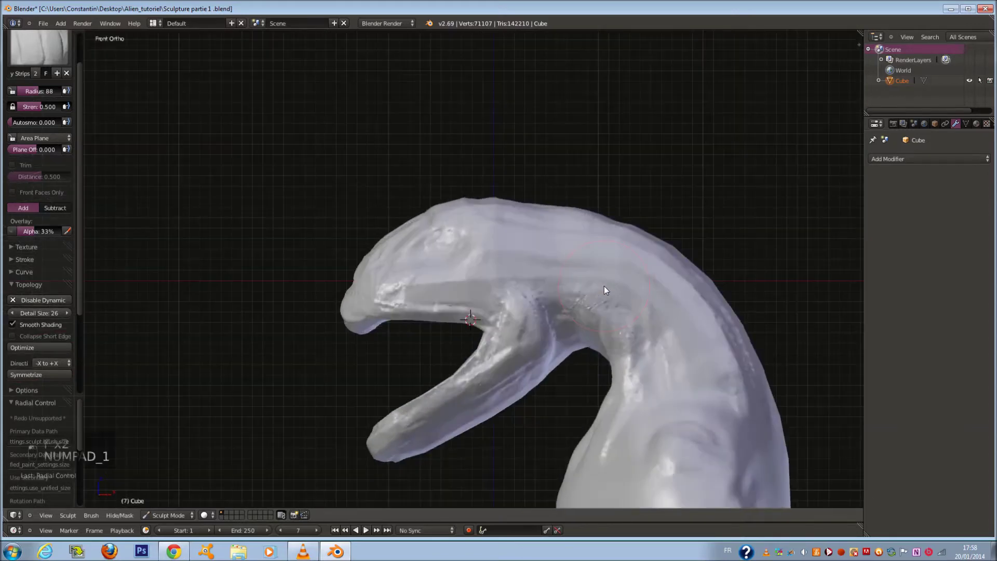
click(38, 49)
click(29, 181)
scroll(615, 505, up, 3)
key(f)
click(657, 458)
mouse_move(679, 363)
mouse_down()
mouse_move(711, 350)
mouse_move(467, 214)
mouse_move(594, 366)
mouse_up()
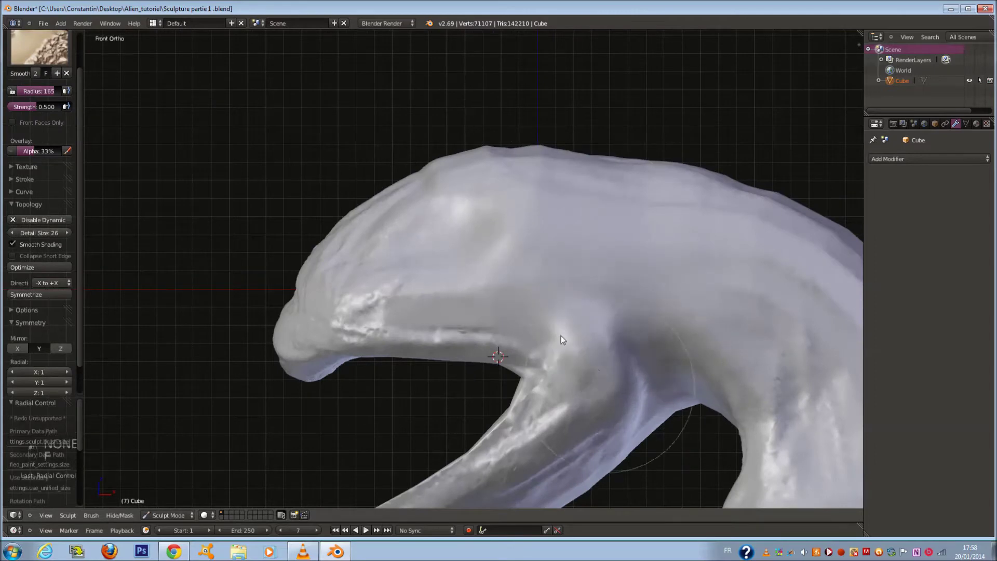
Smooth the clay strips on the snout, forehead and neck.
middle_drag(307, 320, 448, 292)
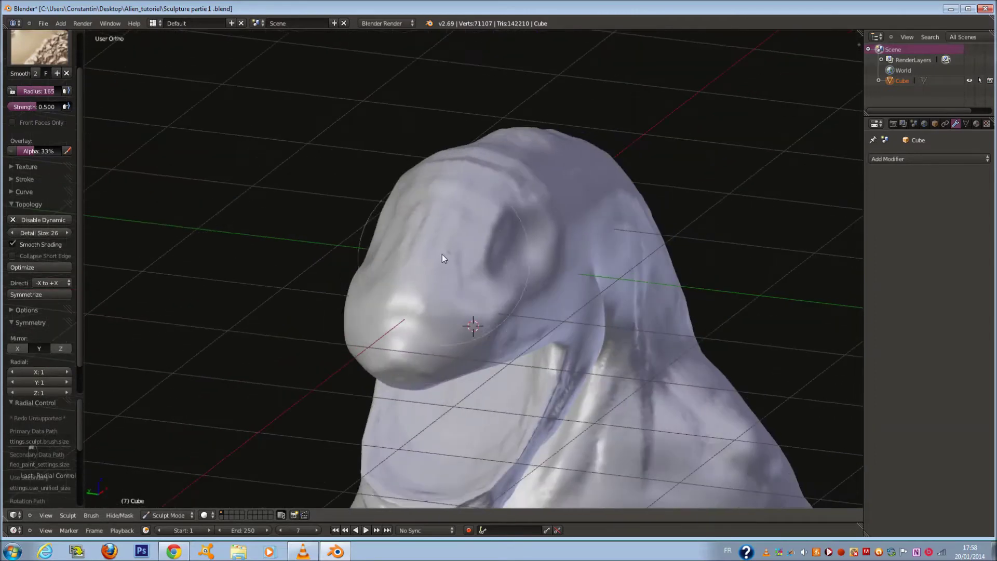
middle_drag(439, 196, 611, 328)
mouse_move(533, 414)
middle_down()
mouse_move(636, 334)
mouse_move(719, 424)
mouse_move(717, 322)
mouse_move(670, 400)
mouse_move(656, 374)
middle_up()
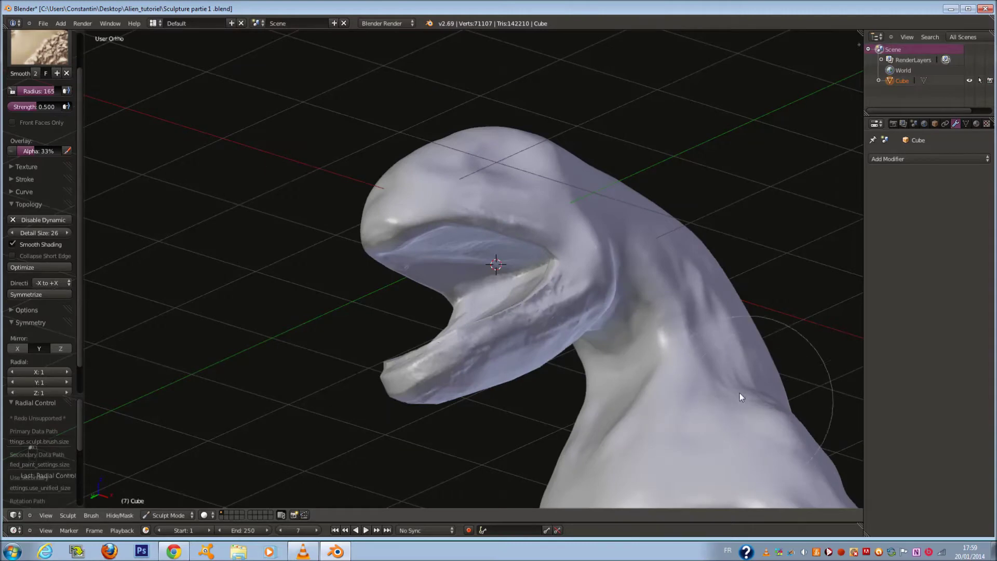
Set the Smooth brush radius to 160 and smooth the lower jaw and the inside of the mouth.
middle_drag(516, 340, 504, 326)
scroll(502, 330, up, 1)
middle_drag(539, 386, 484, 466)
key(f)
click(484, 345)
middle_drag(407, 305, 471, 271)
middle_drag(558, 294, 294, 286)
middle_drag(234, 308, 328, 234)
scroll(353, 269, down, 4)
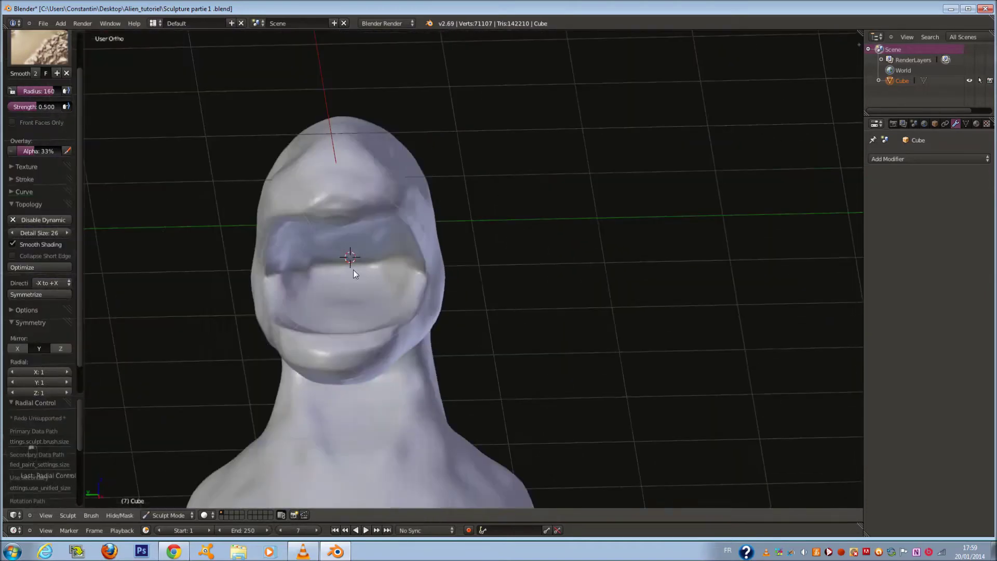
Save the sculpture file, overwriting the existing version.
middle_drag(353, 270, 508, 315)
key(ctrl+s)
click(509, 317)
Switch to the Clay Strips brush and set its radius to 89 for working on the body.
mouse_move(526, 209)
middle_down()
mouse_move(447, 257)
mouse_move(431, 291)
mouse_move(292, 283)
mouse_move(299, 249)
middle_up()
click(39, 47)
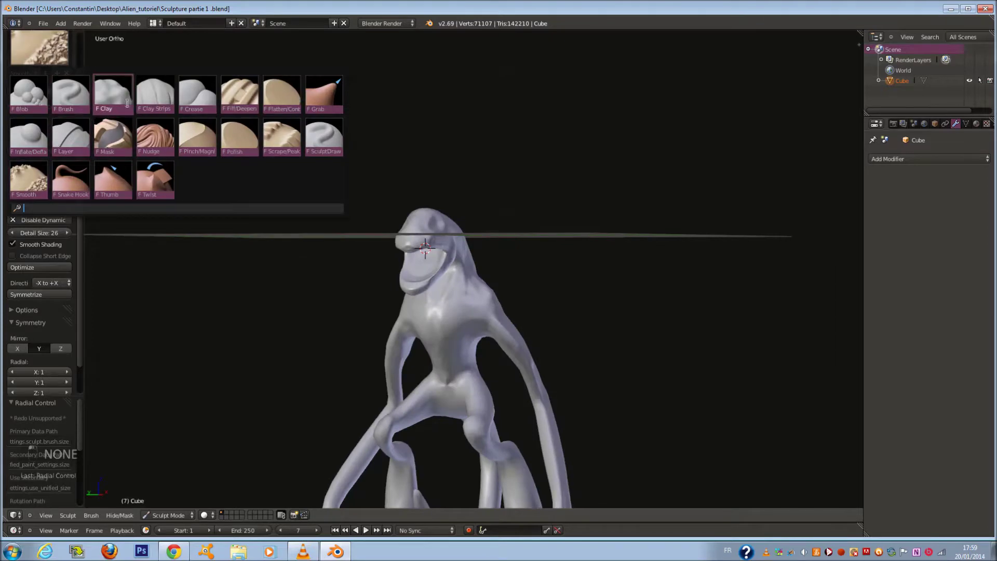
click(152, 106)
key(f)
click(477, 343)
ctrl+scroll(476, 343, up, 2)
shift+scroll(475, 341, down, 11)
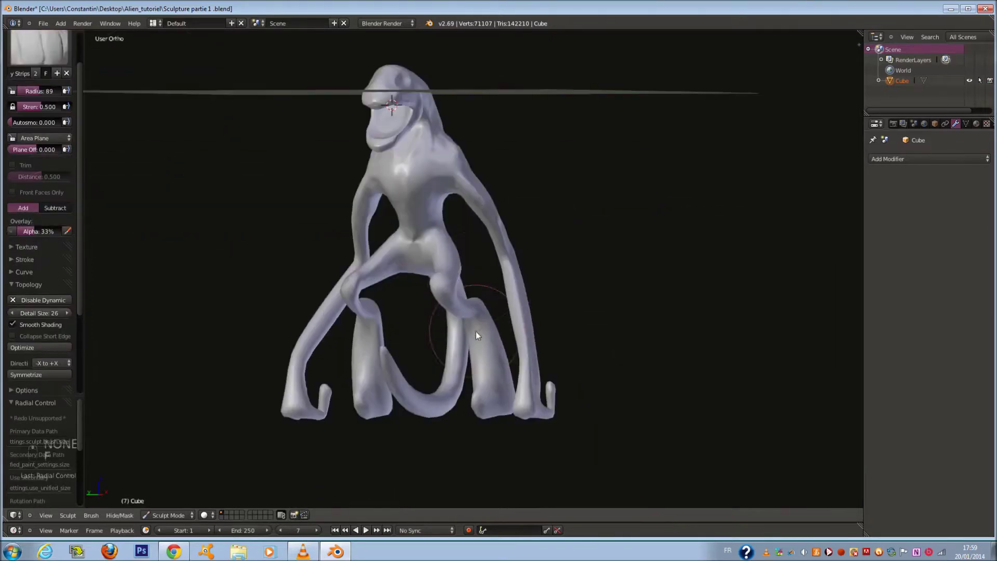
Resize the brush and add two long vertical clay strips on the alien's body.
scroll(457, 235, up, 4)
key(f)
click(454, 235)
scroll(488, 241, up, 3)
middle_drag(489, 241, 395, 216)
scroll(422, 228, down, 3)
scroll(422, 227, up, 2)
scroll(396, 218, up, 4)
key(f)
click(448, 255)
mouse_move(451, 255)
mouse_down()
mouse_move(436, 363)
mouse_move(445, 372)
mouse_up()
mouse_move(592, 395)
mouse_down()
mouse_move(504, 192)
mouse_move(548, 261)
mouse_move(585, 222)
mouse_up()
Readjust the brush radius and add a slanted clay strip across the body.
mouse_move(585, 223)
middle_down()
mouse_move(579, 274)
mouse_move(718, 235)
mouse_move(622, 205)
mouse_move(627, 220)
middle_up()
scroll(578, 275, down, 3)
scroll(707, 239, down, 2)
key(f)
click(725, 230)
scroll(627, 220, up, 1)
key(f)
click(635, 221)
mouse_move(520, 312)
mouse_down()
mouse_move(620, 261)
mouse_move(629, 200)
mouse_move(718, 296)
mouse_move(720, 252)
mouse_move(748, 240)
mouse_up()
Set the brush radius to 88 and add a long clay strip down the upper back beside the spine.
scroll(682, 145, down, 1)
shift+scroll(669, 150, up, 17)
key(f)
click(608, 190)
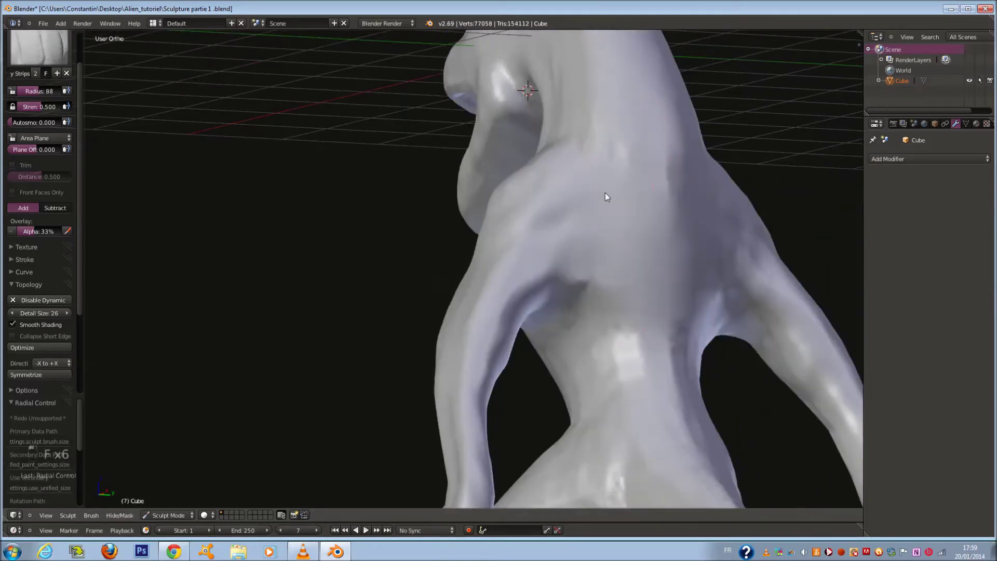
scroll(607, 191, up, 2)
mouse_move(674, 119)
mouse_down()
mouse_move(632, 179)
mouse_move(697, 230)
mouse_move(703, 214)
mouse_move(622, 210)
mouse_move(598, 305)
mouse_up()
Resize the brush and add a diagonal clay strip across the back behind the armpit.
middle_drag(652, 344, 618, 313)
key(f)
click(514, 263)
mouse_move(513, 262)
mouse_down()
mouse_move(498, 262)
mouse_move(610, 418)
mouse_move(579, 316)
mouse_move(610, 337)
mouse_up()
Set the brush radius to 51 and add a clay strip down the lower back.
scroll(610, 338, down, 3)
mouse_move(609, 337)
middle_down()
mouse_move(638, 356)
mouse_move(653, 270)
middle_up()
key(f)
click(627, 356)
scroll(653, 270, up, 2)
key(f)
click(649, 267)
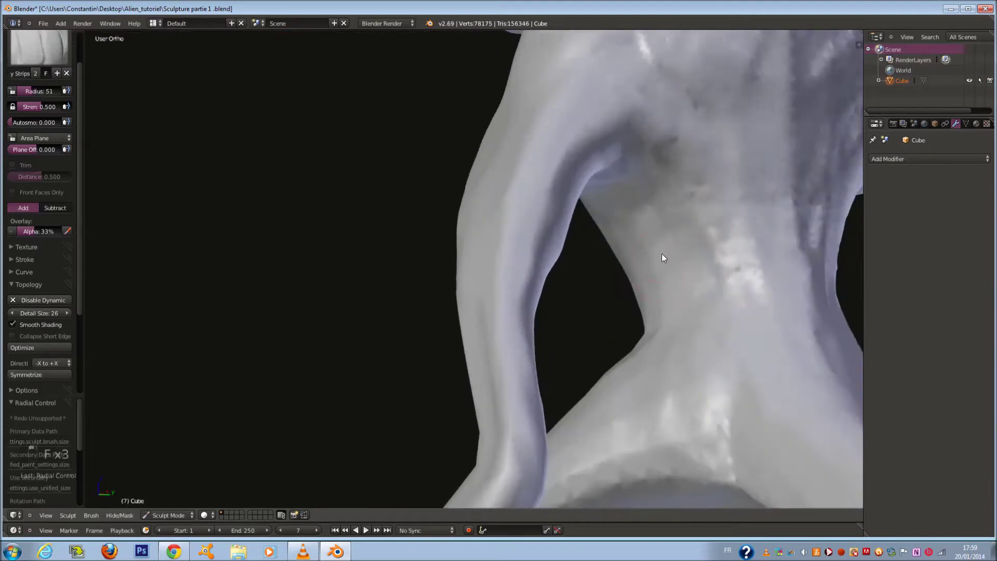
scroll(662, 253, up, 2)
drag(705, 188, 796, 328)
Set the brush radius to 73 and add clay strips down the flank from below the armpit to the waist.
scroll(812, 264, down, 2)
ctrl+scroll(812, 264, up, 11)
key(f)
click(674, 229)
scroll(624, 253, up, 3)
key(f)
click(586, 194)
drag(518, 144, 526, 303)
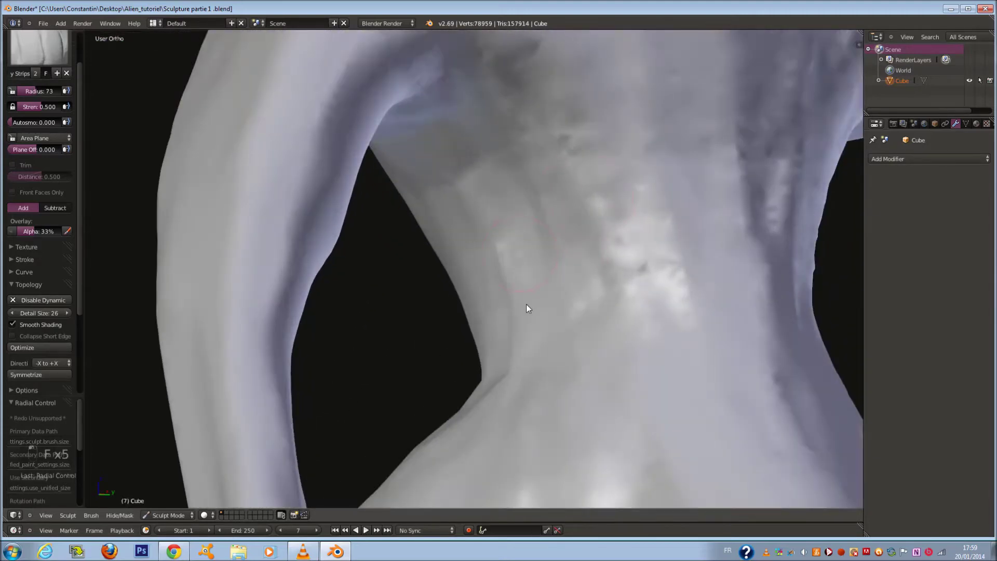
drag(527, 183, 563, 376)
middle_drag(559, 296, 621, 323)
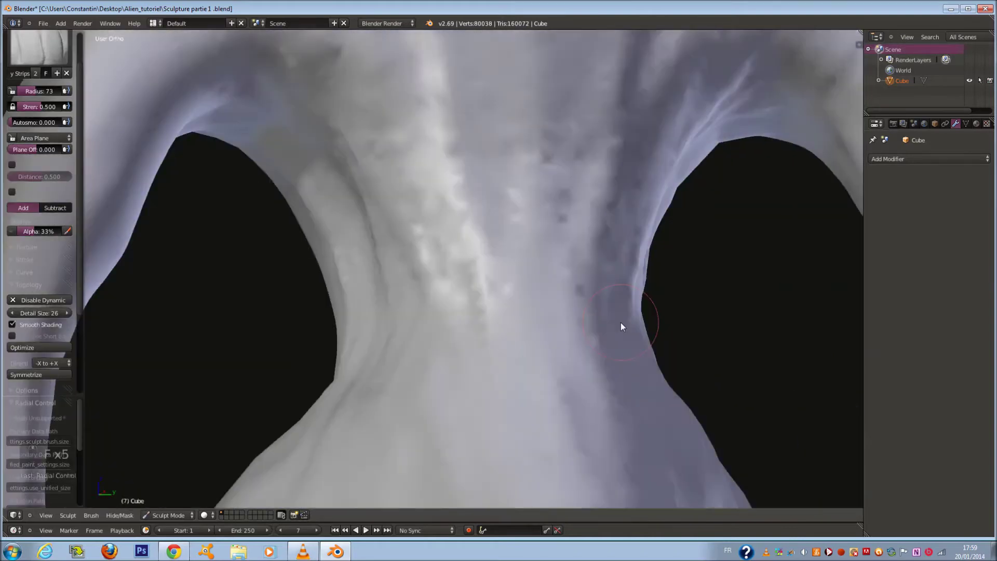
Set the brush radius to 83 and add a clay strip up the lower back above the pelvis.
key(f)
click(413, 403)
key(f)
click(415, 411)
drag(456, 443, 413, 348)
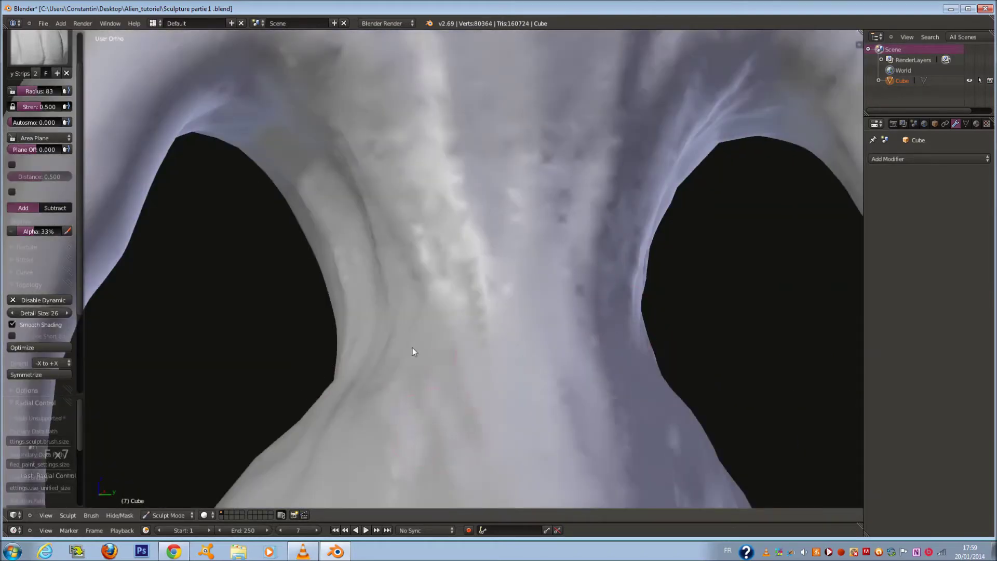
Resize the brush and add two short clay strips across the back beside the armpit.
shift+scroll(423, 228, up, 16)
key(f)
click(397, 178)
key(f)
click(364, 200)
drag(325, 172, 405, 218)
drag(362, 193, 415, 223)
Set the brush radius to 94 and add a clay strip across the side of the chest in front of the armpit.
scroll(416, 206, down, 1)
key(f)
mouse_move(416, 206)
middle_down()
mouse_move(483, 220)
mouse_move(626, 213)
mouse_move(585, 218)
middle_up()
click(441, 217)
scroll(602, 216, down, 2)
scroll(585, 218, up, 4)
key(f)
click(484, 267)
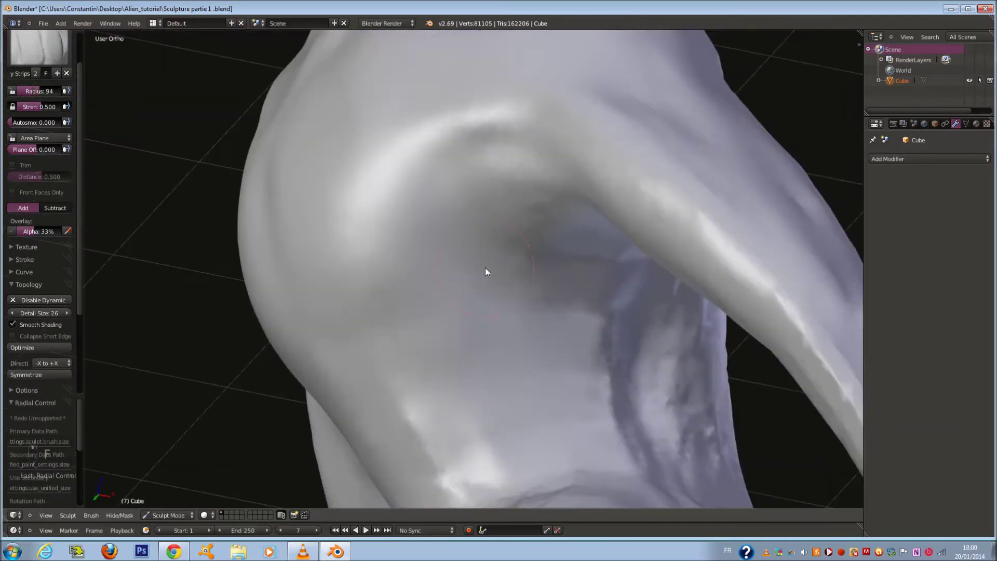
scroll(485, 268, up, 1)
mouse_move(423, 259)
mouse_down()
mouse_move(327, 305)
mouse_move(381, 291)
mouse_move(353, 301)
mouse_move(323, 412)
mouse_move(459, 305)
mouse_move(398, 258)
mouse_move(245, 331)
mouse_move(325, 315)
mouse_up()
Set the brush radius to 84 and add a clay strip along the underside of the chest toward the armpit.
scroll(403, 304, down, 2)
mouse_move(403, 305)
middle_down()
mouse_move(479, 318)
mouse_move(502, 304)
middle_up()
scroll(502, 302, up, 2)
key(f)
click(496, 301)
scroll(484, 307, up, 2)
scroll(484, 307, up, 1)
key(f)
click(482, 308)
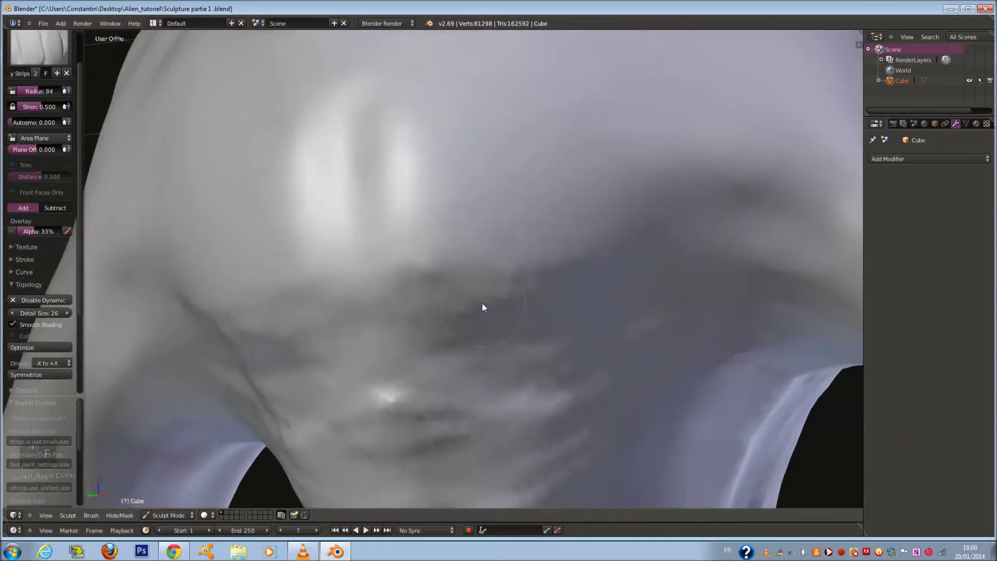
mouse_move(395, 317)
mouse_down()
mouse_move(388, 350)
mouse_move(521, 300)
mouse_move(624, 287)
mouse_move(698, 296)
mouse_up()
Resize the brush and add a clay strip across the chest toward the shoulder.
scroll(698, 297, down, 2)
middle_drag(698, 296, 672, 287)
key(f)
scroll(630, 255, up, 2)
key(f)
click(654, 242)
mouse_move(613, 170)
mouse_down()
mouse_move(643, 151)
mouse_move(715, 178)
mouse_up()
Resize the brush and add clay strips around the shoulder from the side.
scroll(755, 341, down, 5)
mouse_move(754, 343)
middle_down()
mouse_move(471, 296)
mouse_move(516, 240)
mouse_move(494, 245)
mouse_move(473, 228)
middle_up()
scroll(471, 297, up, 2)
scroll(472, 297, down, 3)
scroll(468, 227, up, 3)
key(f)
click(465, 227)
mouse_move(356, 252)
mouse_down()
mouse_move(407, 299)
mouse_move(501, 327)
mouse_move(391, 386)
mouse_move(435, 275)
mouse_up()
mouse_move(435, 276)
middle_down()
mouse_move(429, 331)
mouse_move(314, 327)
middle_up()
mouse_move(313, 327)
mouse_down()
mouse_move(285, 367)
mouse_move(301, 333)
mouse_move(341, 314)
mouse_up()
Resize the brush and add a short clay strip down the upper arm.
scroll(419, 304, down, 6)
mouse_move(418, 303)
middle_down()
mouse_move(460, 370)
mouse_move(460, 390)
mouse_move(537, 327)
middle_up()
key(f)
click(529, 328)
scroll(529, 328, up, 4)
key(f)
key(f)
click(573, 272)
mouse_move(574, 271)
middle_down()
mouse_move(601, 268)
mouse_move(699, 340)
middle_up()
key(f)
drag(725, 317, 740, 373)
Resize the brush and add a long diagonal clay strip along the arm.
scroll(740, 373, down, 5)
mouse_move(730, 377)
middle_down()
mouse_move(510, 363)
mouse_move(628, 287)
middle_up()
scroll(550, 366, up, 4)
scroll(628, 287, up, 3)
key(f)
click(631, 286)
mouse_move(490, 203)
mouse_down()
mouse_move(465, 266)
mouse_move(520, 283)
mouse_move(502, 253)
mouse_move(596, 301)
mouse_up()
Resize the brush and build up the arm with clay strips from several sides.
mouse_move(596, 298)
middle_down()
mouse_move(545, 235)
mouse_move(500, 244)
middle_up()
key(f)
click(520, 265)
mouse_move(519, 249)
mouse_down()
mouse_move(485, 316)
mouse_move(512, 287)
mouse_up()
middle_drag(512, 288, 322, 183)
drag(321, 182, 302, 311)
middle_drag(301, 311, 328, 257)
drag(272, 298, 327, 169)
Resize the brush and add a clay strip up the forearm from the hand.
mouse_move(328, 169)
middle_down()
mouse_move(496, 218)
mouse_move(603, 308)
mouse_move(625, 366)
middle_up()
key(f)
click(597, 308)
scroll(624, 371, down, 1)
shift+middle_drag(609, 480, 605, 370)
scroll(604, 364, up, 4)
key(f)
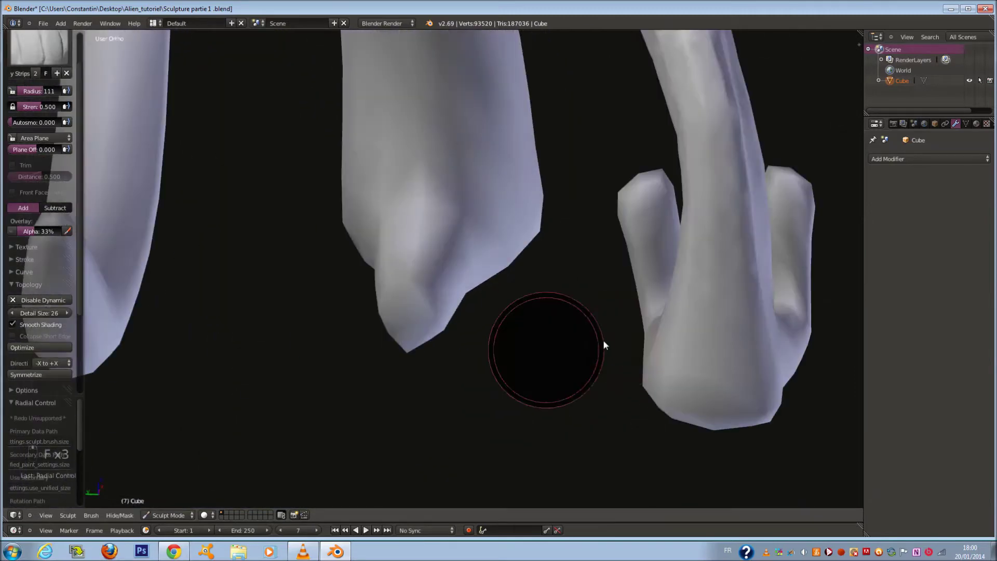
click(603, 341)
ctrl+scroll(560, 400, up, 12)
mouse_move(530, 398)
mouse_down()
mouse_move(476, 352)
mouse_move(500, 386)
mouse_move(544, 212)
mouse_up()
Switch to the Smooth brush, resize it and smooth the clay strips on the forearm.
shift+middle_drag(544, 213, 546, 343)
middle_drag(478, 327, 521, 333)
click(39, 48)
click(29, 179)
key(f)
click(524, 326)
drag(475, 330, 524, 474)
key(z)
key(z)
Set the Smooth brush radius to 153 and smooth the hip and upper thigh.
key(f)
mouse_move(512, 373)
middle_down()
mouse_move(520, 348)
mouse_move(429, 343)
middle_up()
click(564, 348)
key(f)
click(530, 283)
middle_drag(529, 282, 448, 306)
scroll(430, 395, up, 1)
shift+scroll(488, 279, up, 5)
key(f)
click(474, 267)
mouse_move(497, 266)
middle_down()
mouse_move(550, 305)
mouse_move(525, 263)
middle_up()
middle_drag(533, 149, 585, 150)
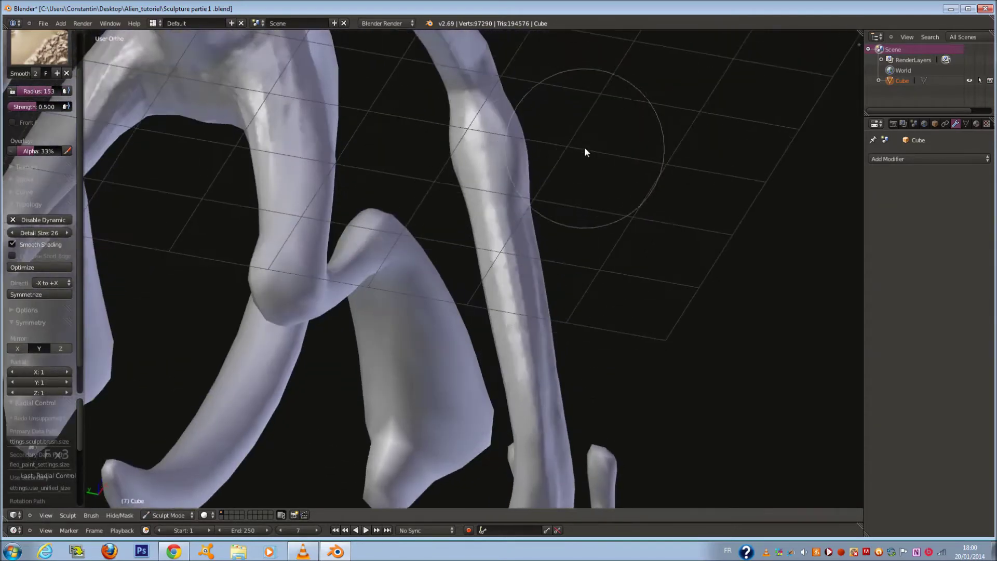
shift+scroll(322, 108, up, 5)
mouse_move(297, 116)
mouse_down()
mouse_move(243, 149)
mouse_move(247, 186)
mouse_up()
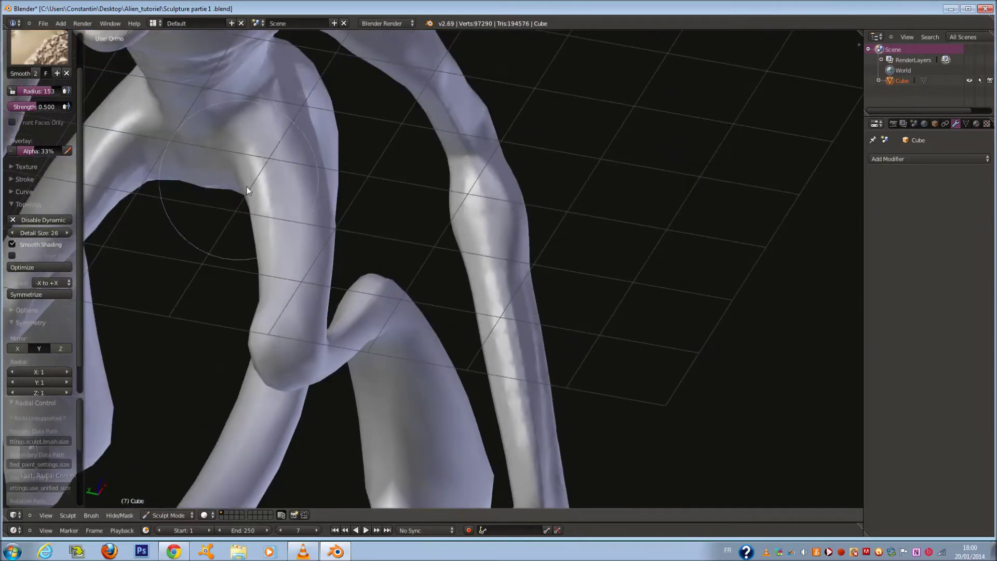
Smooth the clay strips over the back and the arms.
mouse_move(525, 364)
middle_down()
mouse_move(518, 236)
mouse_move(486, 180)
mouse_move(452, 260)
mouse_move(373, 276)
middle_up()
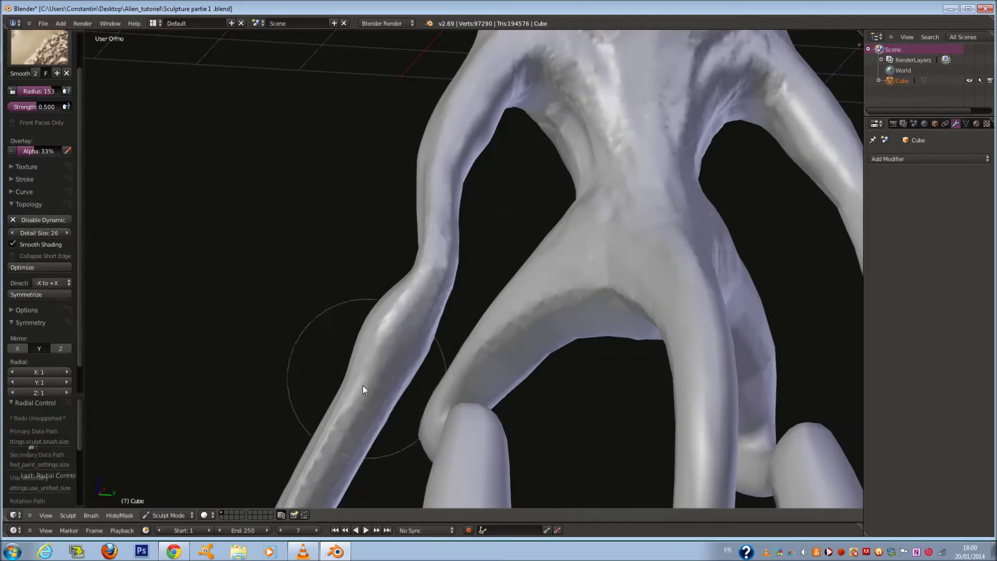
middle_drag(607, 250, 599, 163)
mouse_move(599, 159)
mouse_down()
mouse_move(538, 134)
mouse_move(572, 226)
mouse_move(766, 160)
mouse_move(655, 76)
mouse_up()
mouse_move(655, 76)
middle_down()
mouse_move(579, 118)
mouse_move(533, 252)
mouse_move(424, 209)
mouse_move(558, 205)
middle_up()
scroll(524, 241, down, 4)
scroll(396, 273, up, 4)
mouse_move(351, 322)
mouse_down()
mouse_move(361, 269)
mouse_move(441, 256)
mouse_move(421, 293)
mouse_move(398, 295)
mouse_up()
Examine the smoothed body from the front and the side.
scroll(398, 296, down, 6)
middle_drag(399, 297, 491, 201)
scroll(490, 287, up, 1)
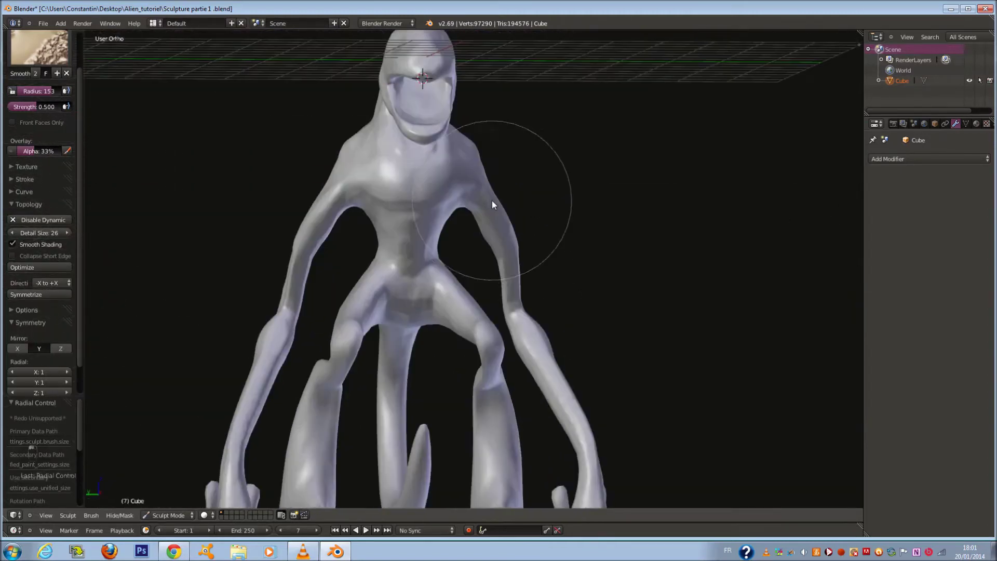
scroll(492, 200, down, 4)
middle_drag(484, 239, 539, 261)
scroll(425, 253, up, 3)
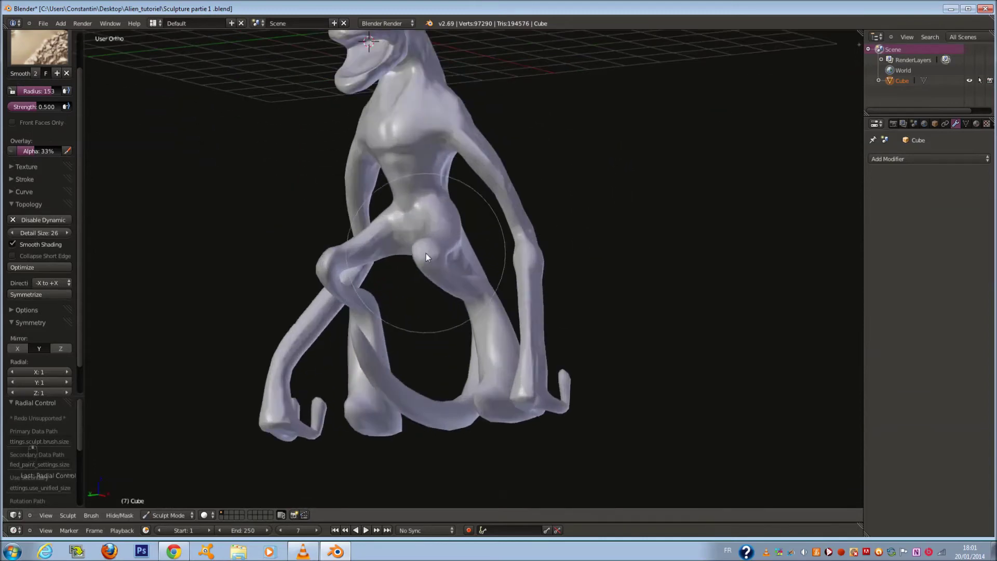
scroll(426, 253, up, 3)
Switch to the Clay brush, set its radius to 82 and build up clay along the lower leg.
click(54, 37)
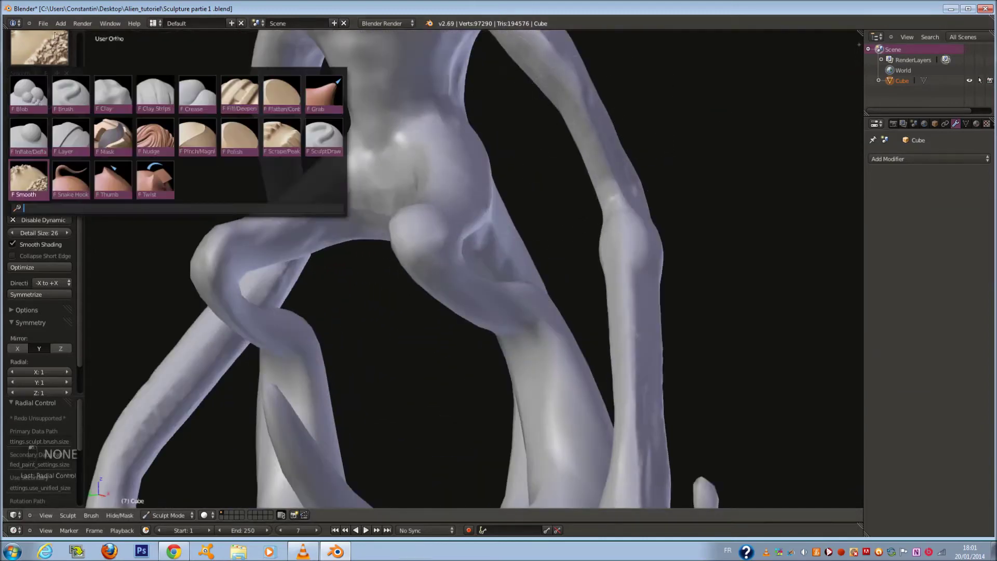
click(114, 94)
scroll(528, 324, up, 3)
scroll(529, 324, down, 2)
shift+middle_drag(533, 468, 526, 296)
scroll(528, 358, up, 1)
key(f)
click(535, 365)
mouse_move(535, 365)
middle_down()
mouse_move(571, 378)
mouse_move(513, 372)
middle_up()
scroll(514, 369, up, 2)
mouse_move(512, 407)
mouse_down()
mouse_move(470, 355)
mouse_move(476, 255)
mouse_up()
Build up the volume of the leg with long clay strokes from other sides.
middle_drag(761, 461, 409, 395)
scroll(410, 393, down, 3)
mouse_move(428, 380)
mouse_down()
mouse_move(417, 320)
mouse_move(421, 218)
mouse_up()
mouse_move(463, 278)
mouse_down()
mouse_move(513, 366)
mouse_move(614, 171)
mouse_move(600, 137)
mouse_up()
middle_drag(636, 203, 483, 202)
mouse_move(511, 40)
mouse_down()
mouse_move(564, 363)
mouse_move(577, 274)
mouse_up()
Add short clay strokes to fill out the leg's remaining surfaces.
mouse_move(576, 273)
middle_down()
mouse_move(439, 297)
mouse_move(322, 223)
middle_up()
drag(355, 173, 316, 181)
mouse_move(315, 180)
middle_down()
mouse_move(322, 261)
mouse_move(241, 138)
middle_up()
key(z)
middle_drag(286, 86, 336, 197)
drag(341, 230, 356, 233)
Check the mesh in wireframe display and save over Sculpture partie 1 .blend.
mouse_move(356, 234)
middle_down()
mouse_move(582, 191)
mouse_move(623, 250)
mouse_move(704, 276)
mouse_move(667, 302)
middle_up()
key(z)
key(z)
key(z)
key(ctrl+s)
click(666, 299)
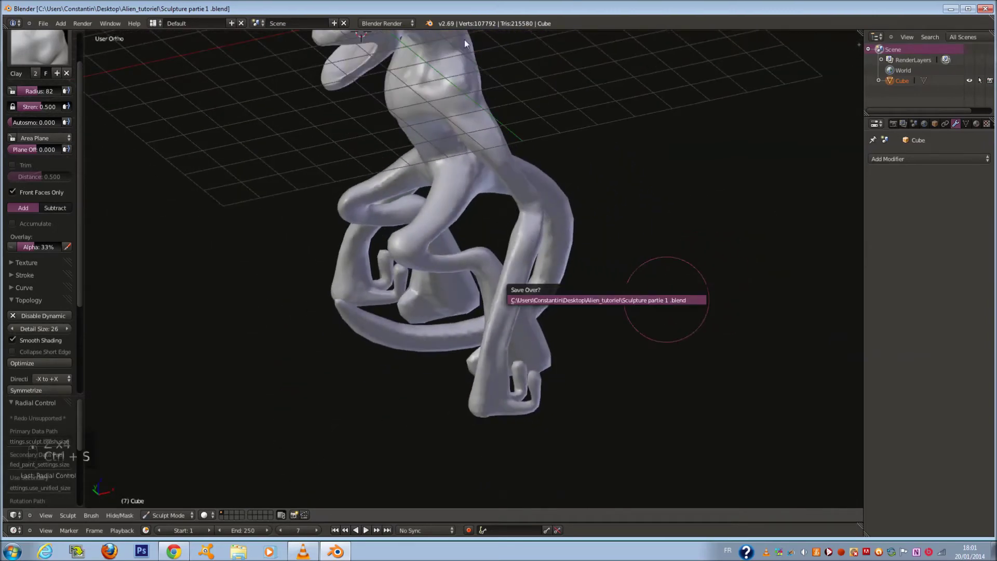
Examine the mesh density of the whole creature in wireframe display.
key(z)
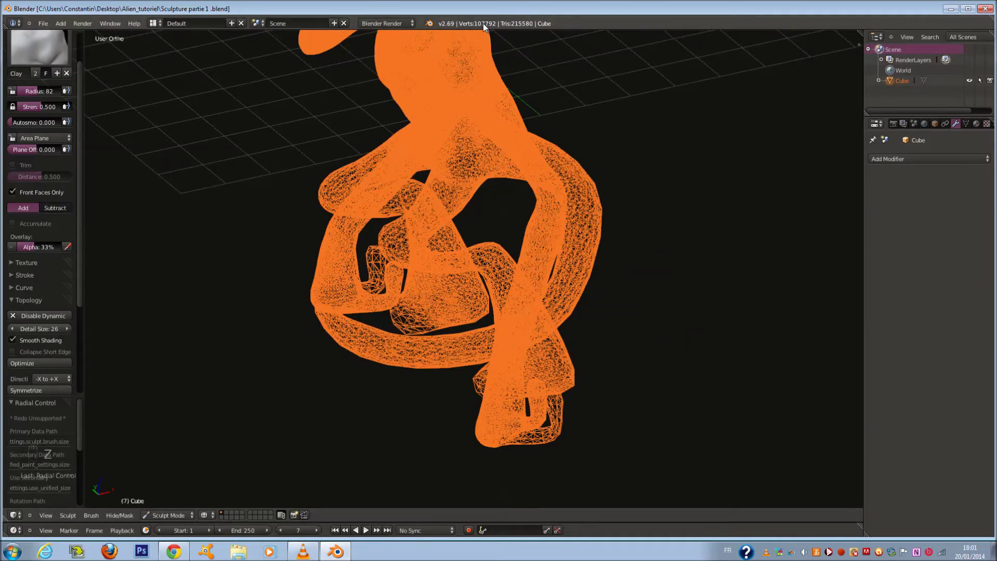
shift+middle_drag(476, 31, 493, 90)
key(KP_1)
key(KP_1)
key(KP_1)
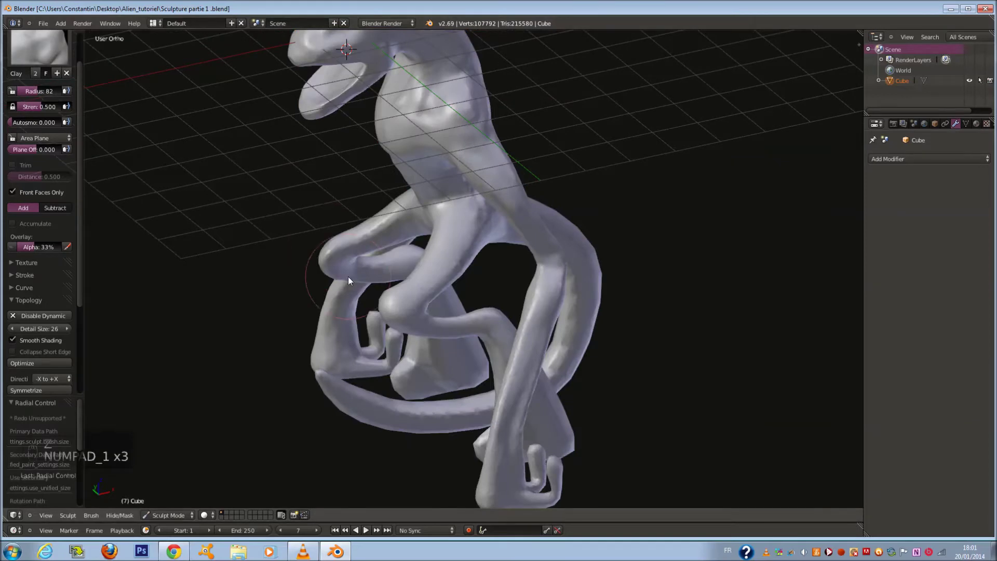
Examine the creature's chest and shoulders from the front.
key(KP_1)
key(KP_1)
key(ctrl+KP_1)
key(ctrl+KP_1)
key(ctrl+KP_3)
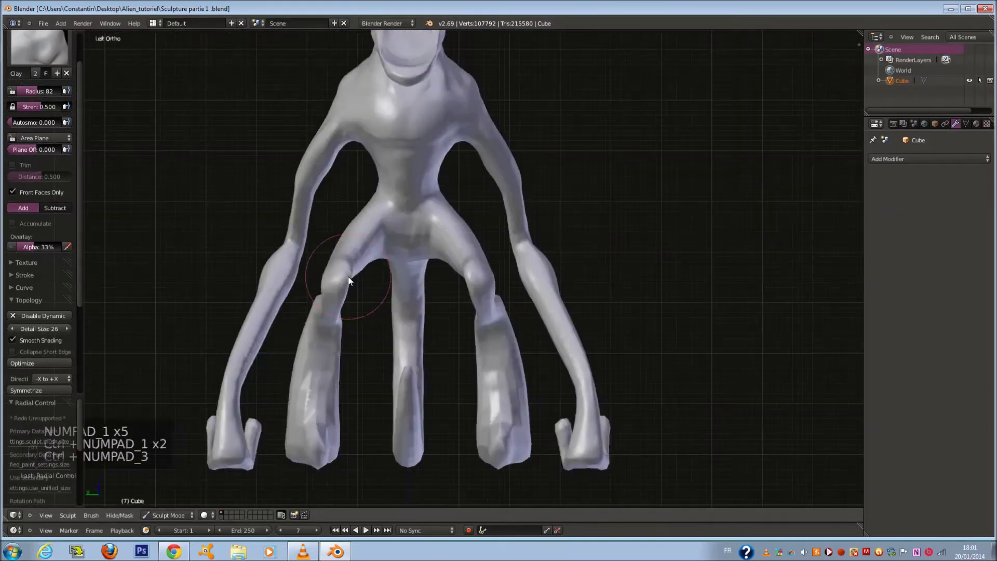
shift+scroll(389, 312, up, 7)
scroll(423, 192, up, 6)
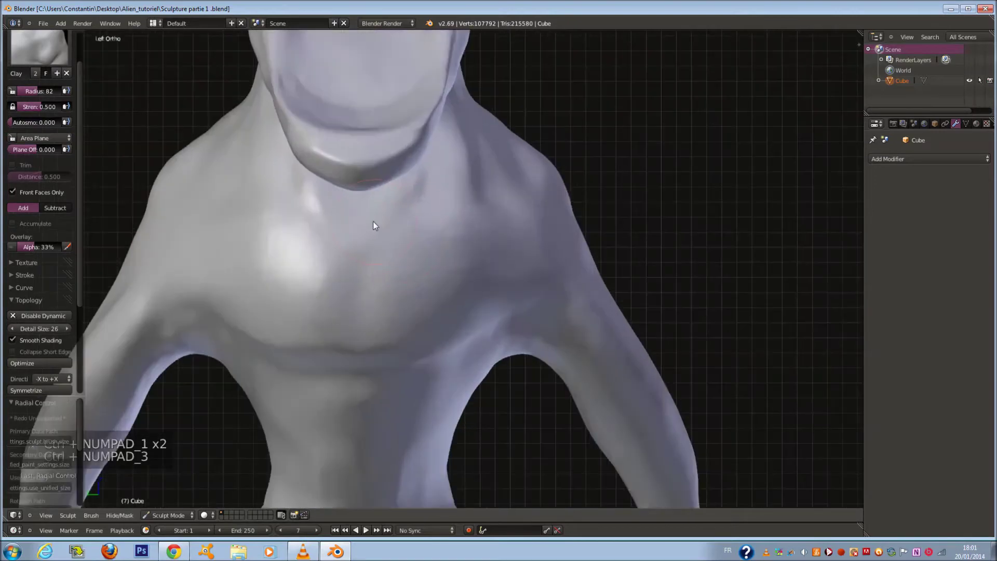
scroll(357, 275, up, 1)
shift+middle_drag(335, 291, 384, 289)
scroll(387, 290, up, 2)
Set the Clay brush radius to 104 and check the chest's mesh density in wireframe display.
key(f)
click(425, 304)
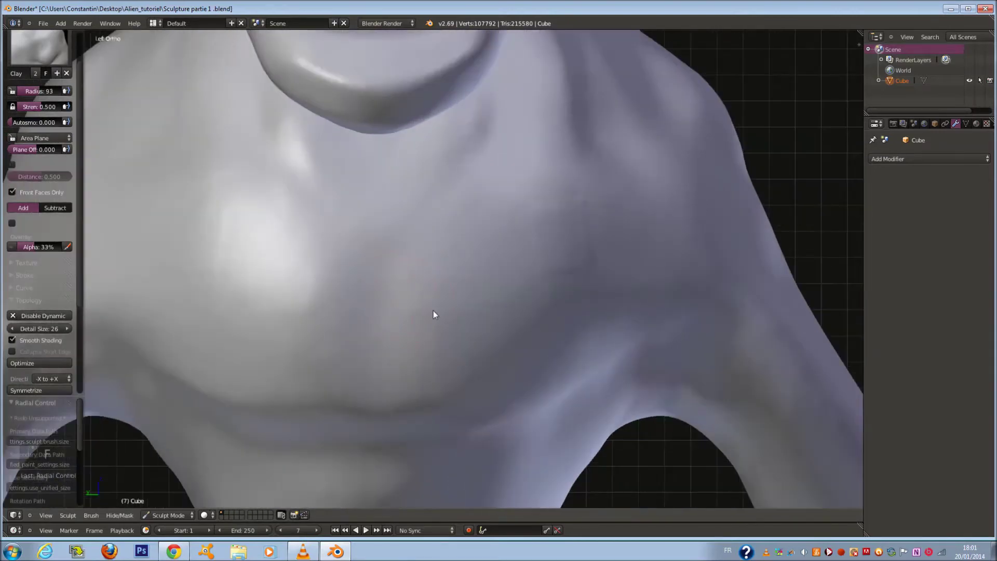
scroll(424, 305, down, 3)
middle_drag(452, 311, 424, 310)
key(f)
click(426, 297)
scroll(426, 296, up, 3)
scroll(381, 320, down, 3)
scroll(198, 152, up, 2)
scroll(301, 201, down, 2)
key(z)
key(z)
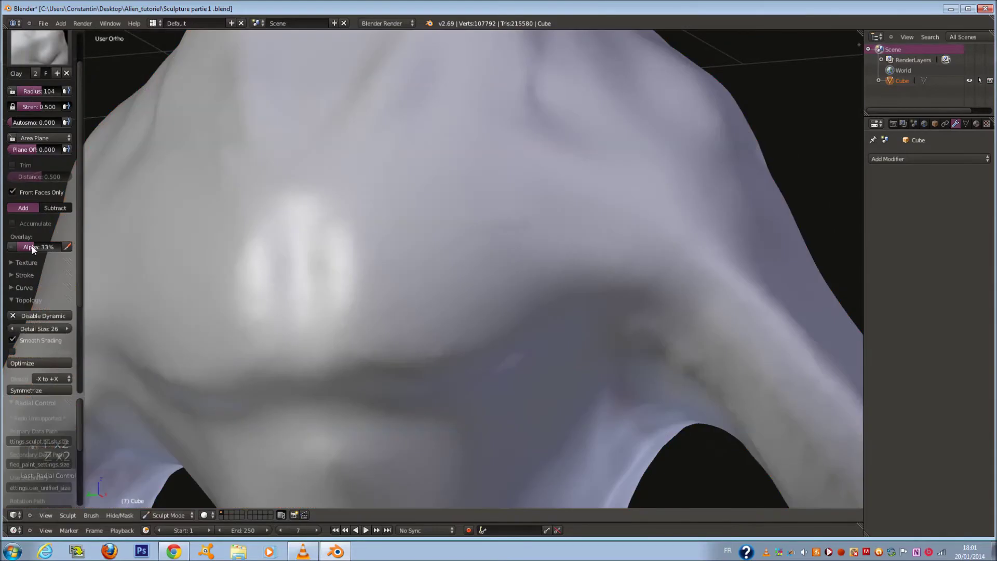
Lower the dynamic topology detail size to 23 and save over Sculpture partie 1 .blend.
scroll(28, 194, up, 2)
click(15, 371)
click(15, 371)
click(16, 372)
key(ctrl+s)
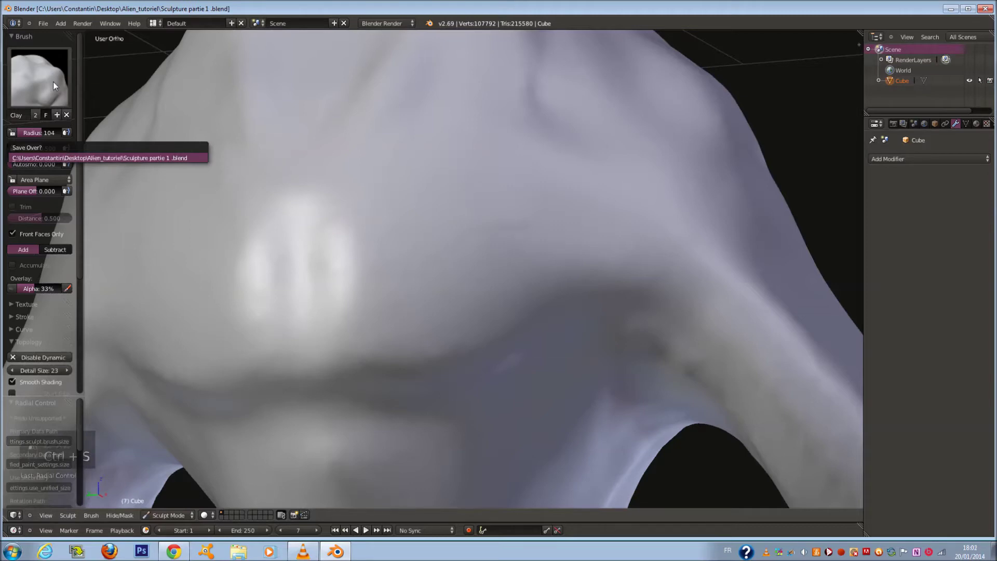
key(Return)
Switch to the Clay Strips brush and lay the first strokes on the middle of the chest.
click(54, 82)
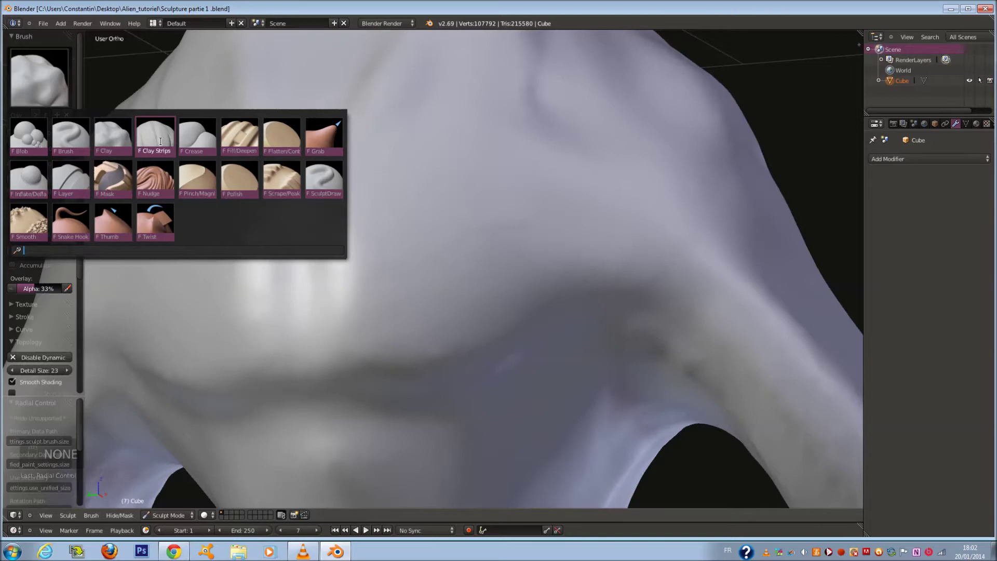
click(160, 141)
key(f)
click(377, 329)
drag(372, 327, 398, 318)
middle_drag(398, 319, 353, 326)
key(f)
click(352, 325)
mouse_move(337, 346)
mouse_down()
mouse_move(403, 331)
mouse_move(309, 353)
mouse_up()
Define the lower edge and inner side of the chest muscle with resized clay strips.
middle_drag(309, 353, 359, 335)
key(f)
click(327, 328)
mouse_move(296, 363)
mouse_down()
mouse_move(488, 280)
mouse_move(533, 291)
mouse_move(395, 301)
mouse_move(258, 347)
mouse_move(303, 345)
mouse_move(448, 289)
mouse_move(616, 303)
mouse_move(565, 288)
mouse_move(256, 350)
mouse_up()
key(f)
click(256, 350)
middle_drag(256, 351, 298, 358)
key(f)
click(305, 356)
drag(305, 356, 321, 276)
Build vertical clay strips along the centre of the chest on either side of the breastbone.
mouse_move(321, 276)
middle_down()
mouse_move(364, 279)
mouse_move(353, 261)
middle_up()
key(f)
click(374, 269)
scroll(360, 292, up, 1)
key(f)
click(347, 261)
mouse_move(323, 220)
mouse_down()
mouse_move(301, 343)
mouse_move(304, 419)
mouse_move(320, 352)
mouse_up()
key(f)
click(300, 348)
mouse_move(330, 227)
mouse_down()
mouse_move(306, 286)
mouse_move(309, 408)
mouse_move(276, 309)
mouse_move(290, 463)
mouse_move(320, 407)
mouse_move(321, 169)
mouse_move(324, 233)
mouse_move(333, 180)
mouse_up()
Extend clay strips up from the chest into the front of the neck, adjusting the radius to 55.
mouse_move(378, 123)
shift+middle_down()
mouse_move(389, 183)
mouse_move(409, 211)
mouse_move(384, 231)
shift+middle_up()
scroll(409, 211, down, 3)
scroll(410, 210, down, 3)
scroll(387, 240, up, 4)
key(f)
click(419, 257)
key(f)
click(413, 244)
mouse_move(340, 311)
mouse_down()
mouse_move(385, 174)
mouse_move(350, 202)
mouse_up()
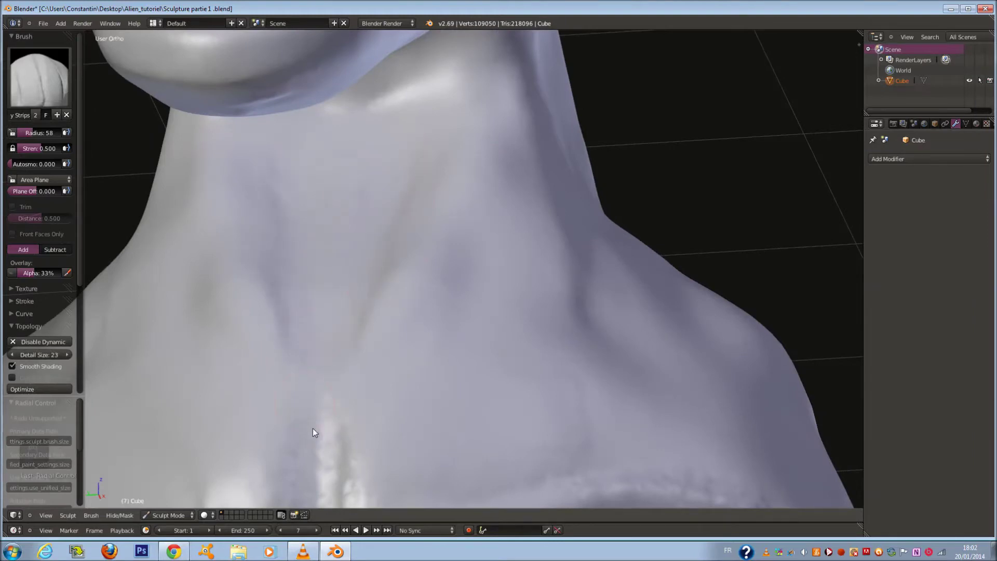
middle_drag(312, 331, 384, 350)
key(f)
click(370, 348)
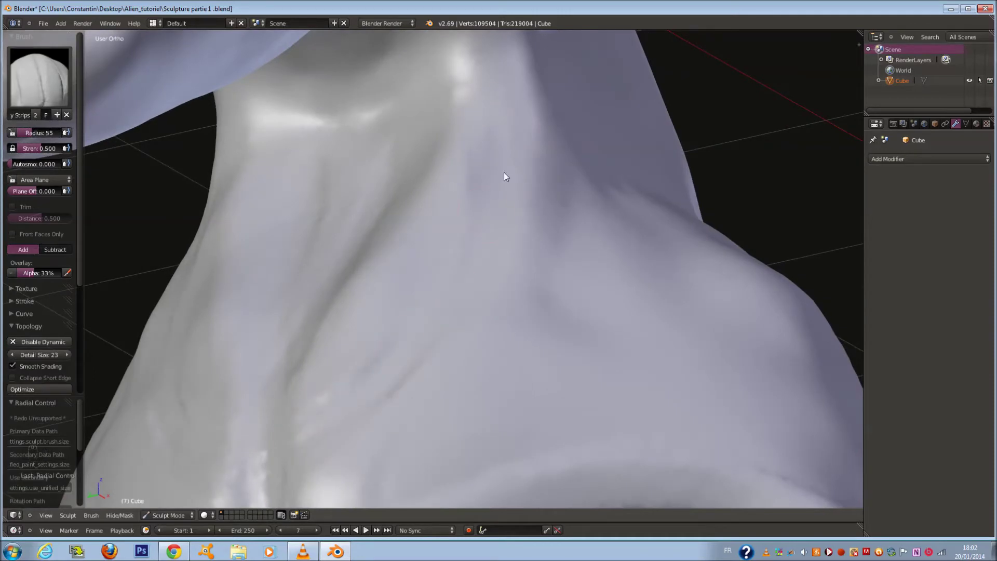
Add a short clay strip at the inner corner of the chest muscle with a resized brush.
scroll(405, 242, down, 2)
key(f)
mouse_move(413, 247)
middle_down()
mouse_move(369, 272)
mouse_move(377, 326)
mouse_move(444, 325)
middle_up()
click(373, 273)
scroll(444, 324, up, 2)
key(f)
click(343, 364)
mouse_move(340, 368)
mouse_down()
mouse_move(573, 300)
mouse_move(359, 337)
mouse_up()
mouse_move(312, 314)
middle_down()
mouse_move(318, 369)
mouse_move(383, 302)
mouse_move(390, 312)
middle_up()
scroll(384, 302, down, 3)
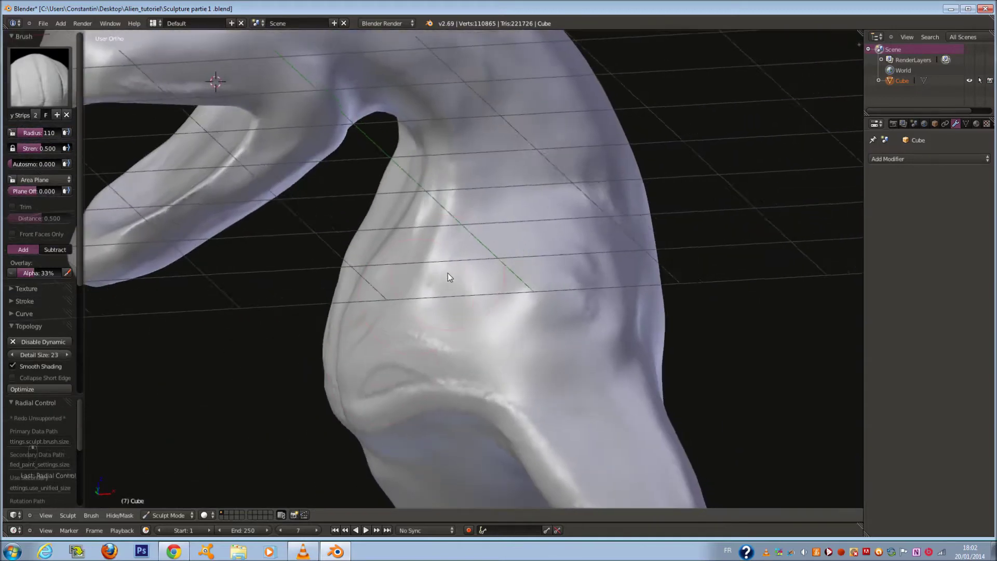
Set the brush radius to 84 and lay a clay strip from the breastbone diagonally up toward the shoulder.
scroll(447, 272, up, 3)
mouse_move(448, 273)
middle_down()
mouse_move(452, 289)
mouse_move(492, 288)
mouse_move(480, 284)
middle_up()
key(f)
click(480, 284)
key(f)
click(441, 302)
drag(435, 305, 545, 238)
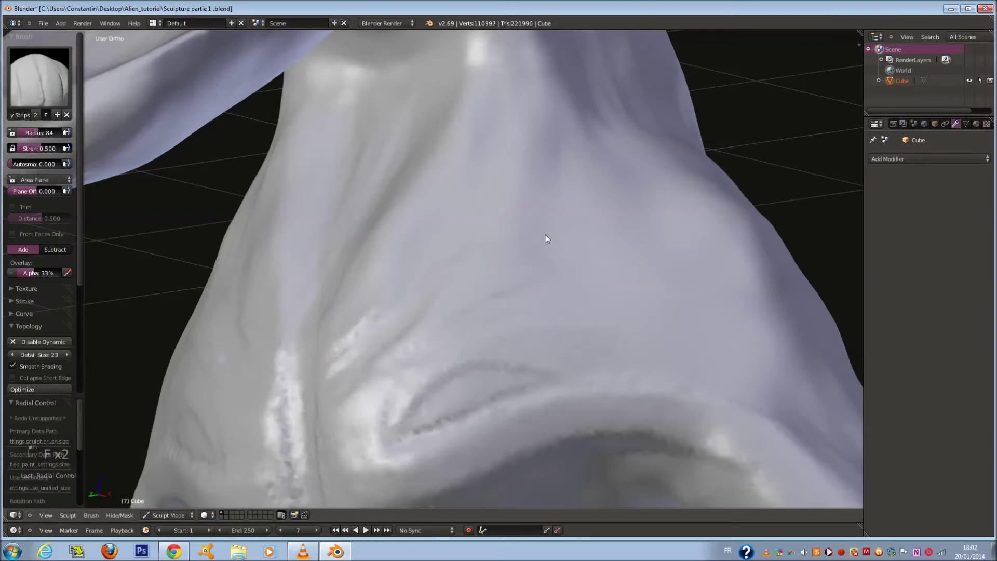
Lay clay strips across the upper chest below the neck, using brush radii of 63 and 75.
drag(459, 202, 583, 248)
middle_drag(582, 244, 594, 247)
key(f)
click(586, 240)
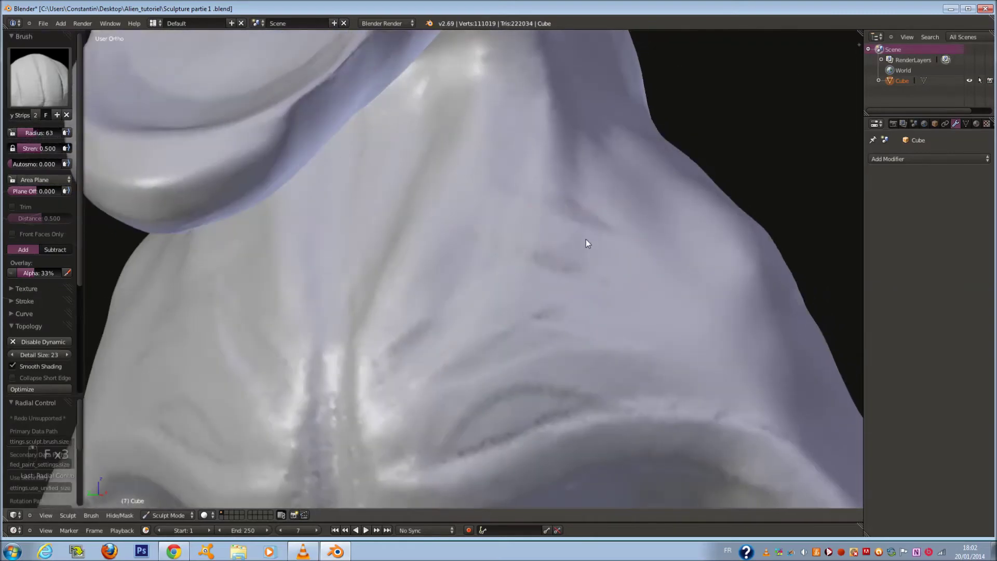
mouse_move(417, 280)
mouse_down()
mouse_move(381, 339)
mouse_move(515, 278)
mouse_move(361, 285)
mouse_move(375, 311)
mouse_move(383, 303)
mouse_up()
key(f)
click(392, 265)
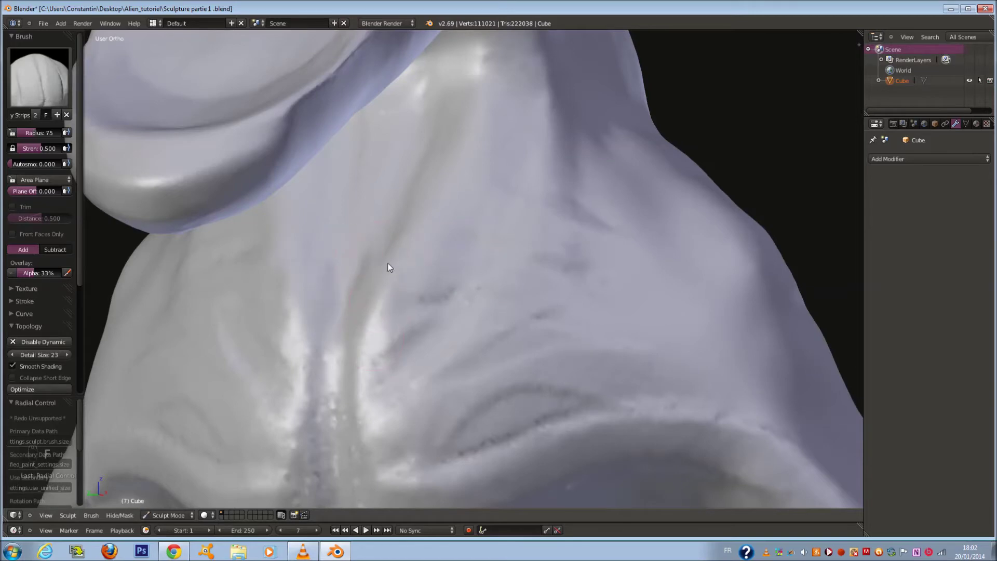
Run clay strips from the middle of the chest toward the shoulder, starting with a brush radius of 90.
mouse_move(512, 274)
mouse_down()
mouse_move(396, 249)
mouse_move(613, 296)
mouse_move(439, 273)
mouse_move(589, 283)
mouse_up()
middle_drag(588, 280, 565, 267)
key(f)
click(573, 266)
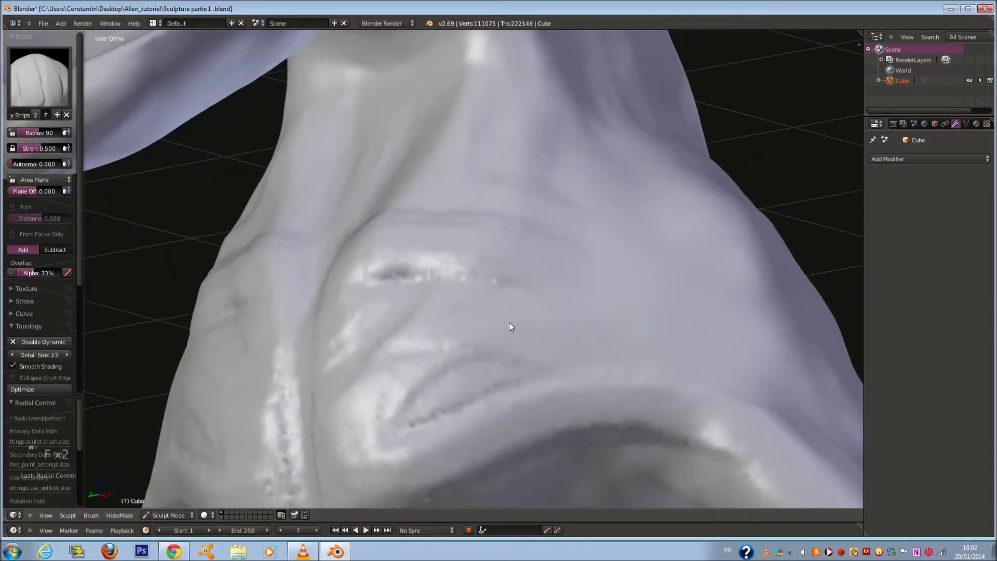
shift+middle_drag(406, 374, 413, 296)
scroll(447, 274, up, 4)
scroll(448, 274, down, 3)
key(f)
click(389, 234)
mouse_move(394, 250)
mouse_down()
mouse_move(340, 222)
mouse_move(481, 278)
mouse_move(392, 323)
mouse_move(549, 289)
mouse_up()
Fill out the chest muscle with long, wide clay strips reaching the shoulder.
mouse_move(558, 242)
middle_down()
mouse_move(417, 259)
mouse_move(364, 284)
middle_up()
key(f)
click(482, 248)
key(f)
click(367, 280)
mouse_move(369, 277)
mouse_down()
mouse_move(467, 268)
mouse_move(637, 305)
mouse_up()
drag(457, 302, 571, 341)
Begin shaping the front of the shoulder muscle with clay strips above the upper arm.
scroll(571, 341, down, 5)
middle_drag(571, 341, 566, 348)
scroll(490, 258, up, 3)
mouse_move(441, 268)
middle_down()
mouse_move(490, 258)
mouse_move(581, 270)
middle_up()
key(f)
click(489, 257)
scroll(537, 239, up, 1)
key(f)
click(571, 264)
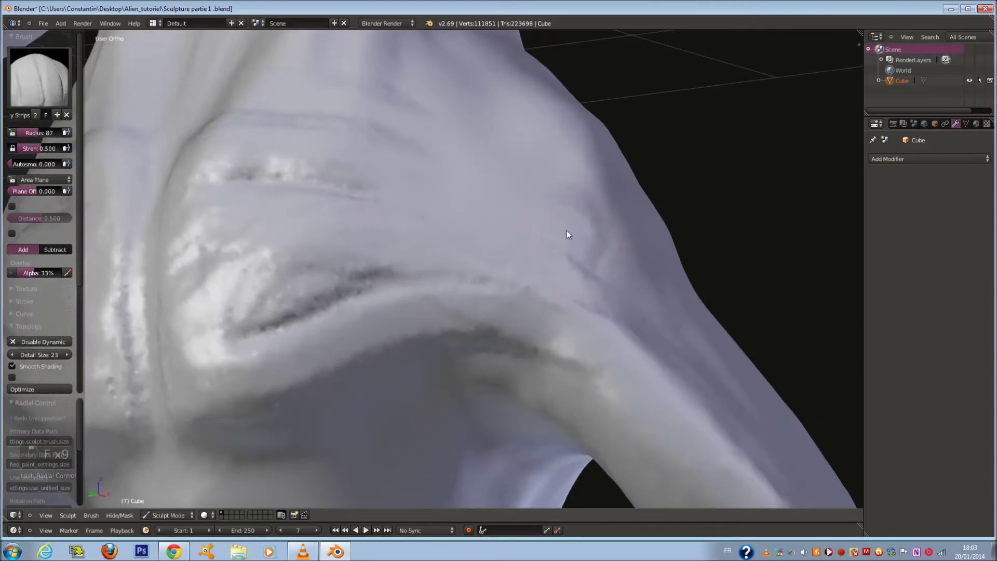
middle_drag(573, 222, 525, 245)
key(f)
click(525, 245)
mouse_move(430, 273)
mouse_down()
mouse_move(529, 253)
mouse_move(510, 236)
mouse_move(561, 280)
mouse_move(487, 272)
mouse_move(575, 261)
mouse_move(548, 258)
mouse_move(499, 203)
mouse_up()
Round out the outer side of the shoulder with clay strips, starting at a brush radius of 104.
key(f)
click(536, 255)
scroll(496, 195, down, 2)
middle_drag(493, 182, 423, 188)
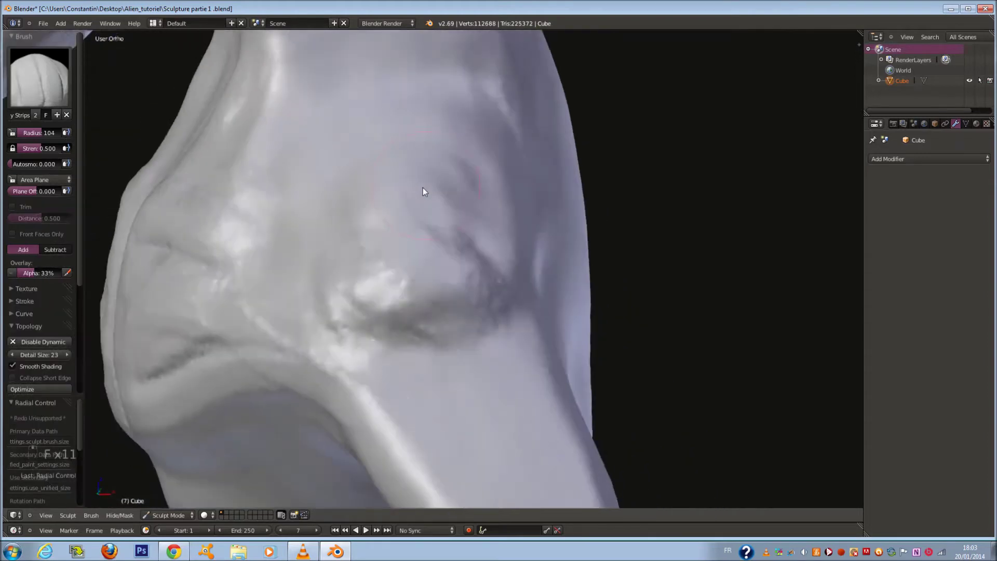
scroll(363, 193, up, 3)
mouse_move(353, 194)
middle_down()
mouse_move(356, 203)
mouse_move(323, 218)
mouse_move(365, 245)
mouse_move(308, 225)
middle_up()
mouse_move(308, 225)
mouse_down()
mouse_move(359, 296)
mouse_move(303, 218)
mouse_move(289, 173)
mouse_move(423, 177)
mouse_move(367, 162)
mouse_up()
mouse_move(367, 161)
middle_down()
mouse_move(383, 253)
mouse_move(331, 148)
mouse_move(311, 272)
mouse_move(490, 185)
mouse_move(324, 194)
middle_up()
drag(290, 271, 392, 260)
Lay diagonal clay strips across the back of the shoulder toward the spine and set the radius to 67.
middle_drag(392, 260, 319, 269)
key(f)
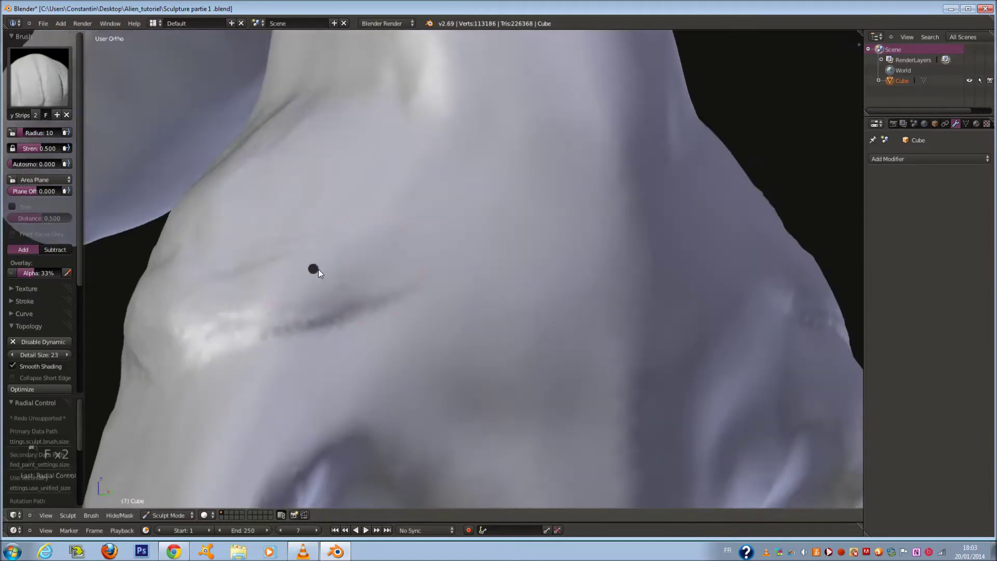
click(356, 281)
mouse_move(257, 305)
mouse_down()
mouse_move(302, 299)
mouse_move(473, 168)
mouse_move(464, 145)
mouse_up()
drag(291, 327, 423, 258)
drag(346, 283, 283, 330)
key(f)
click(259, 331)
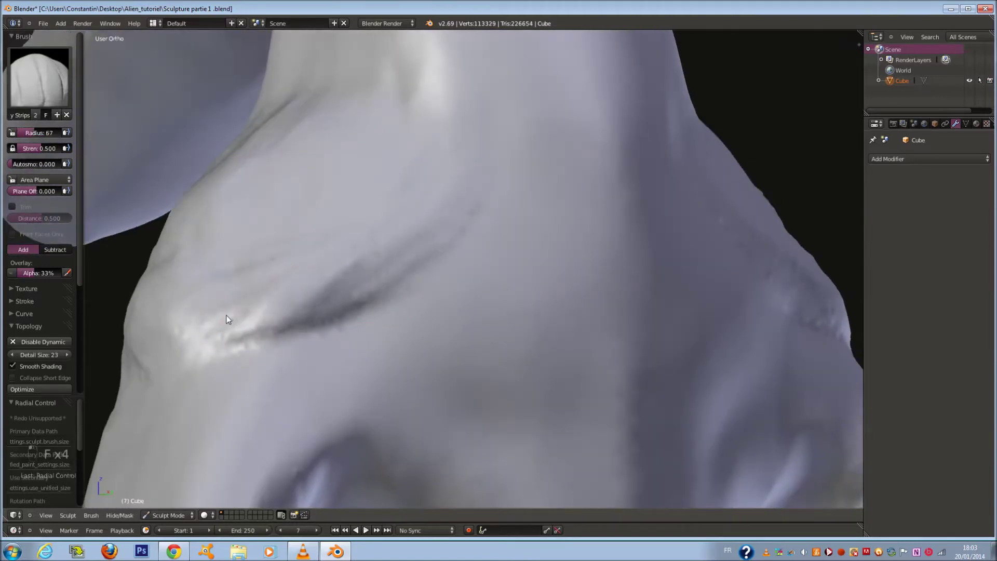
Build up the top and rear of the shoulder with upward clay strips, enlarging the radius to 121.
drag(249, 275, 381, 127)
drag(275, 233, 373, 98)
middle_drag(332, 117, 353, 186)
key(f)
click(381, 188)
mouse_move(309, 293)
mouse_down()
mouse_move(375, 122)
mouse_move(287, 174)
mouse_move(323, 199)
mouse_up()
middle_drag(291, 120, 355, 151)
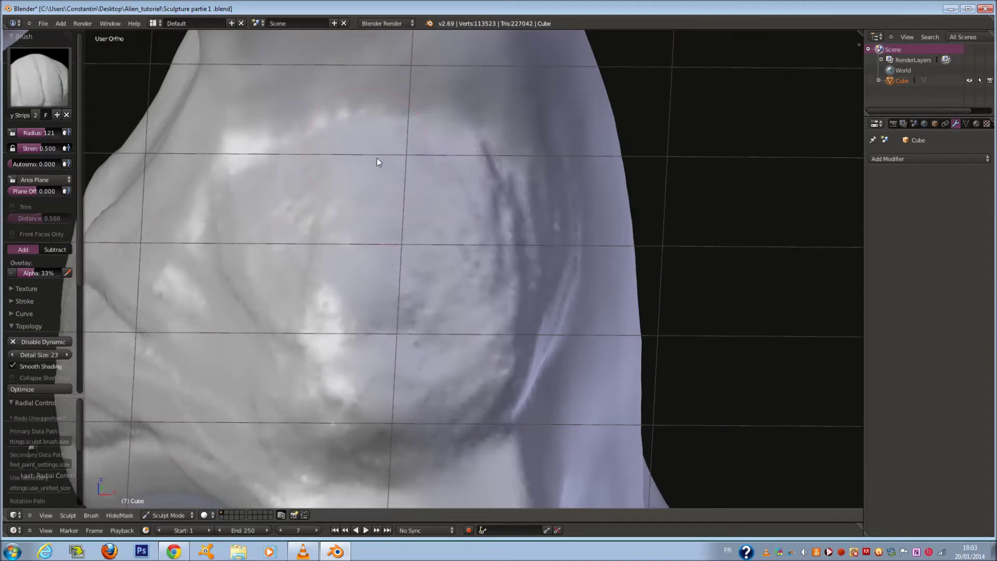
Add more clay strips across the outer shoulder muscle, resizing the brush between strokes.
mouse_move(294, 173)
mouse_down()
mouse_move(243, 176)
mouse_move(180, 244)
mouse_move(307, 261)
mouse_move(397, 228)
mouse_up()
scroll(398, 229, down, 8)
mouse_move(399, 229)
middle_down()
mouse_move(495, 215)
mouse_move(521, 197)
mouse_move(572, 233)
mouse_move(489, 244)
middle_up()
scroll(523, 199, down, 6)
scroll(546, 231, up, 5)
scroll(488, 244, up, 4)
scroll(442, 230, up, 3)
key(f)
click(426, 225)
drag(365, 118, 501, 220)
Build up the chest muscle beside the sternum with clay strips at a brush radius of 74.
mouse_move(556, 259)
middle_down()
mouse_move(521, 278)
mouse_move(429, 247)
mouse_move(398, 270)
mouse_move(410, 252)
mouse_move(429, 255)
mouse_move(429, 275)
mouse_move(448, 281)
middle_up()
scroll(430, 255, up, 3)
key(f)
click(441, 256)
key(f)
click(295, 397)
middle_drag(260, 408, 311, 367)
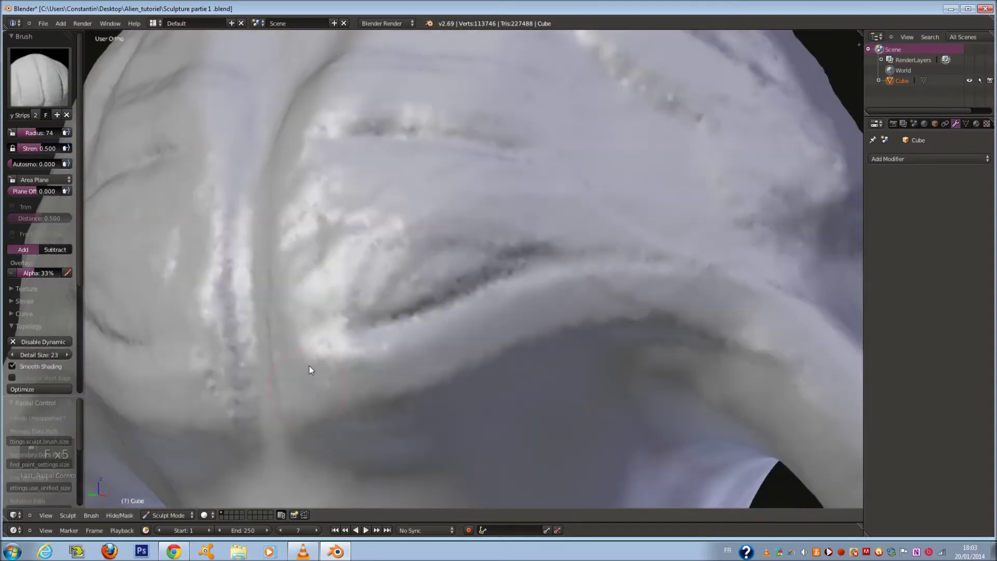
mouse_move(311, 386)
mouse_down()
mouse_move(326, 392)
mouse_move(504, 340)
mouse_move(661, 310)
mouse_move(337, 367)
mouse_move(289, 378)
mouse_move(285, 394)
mouse_move(276, 279)
mouse_move(292, 148)
mouse_move(292, 198)
mouse_move(457, 91)
mouse_move(668, 140)
mouse_move(561, 112)
mouse_move(504, 80)
mouse_up()
middle_drag(497, 125, 407, 141)
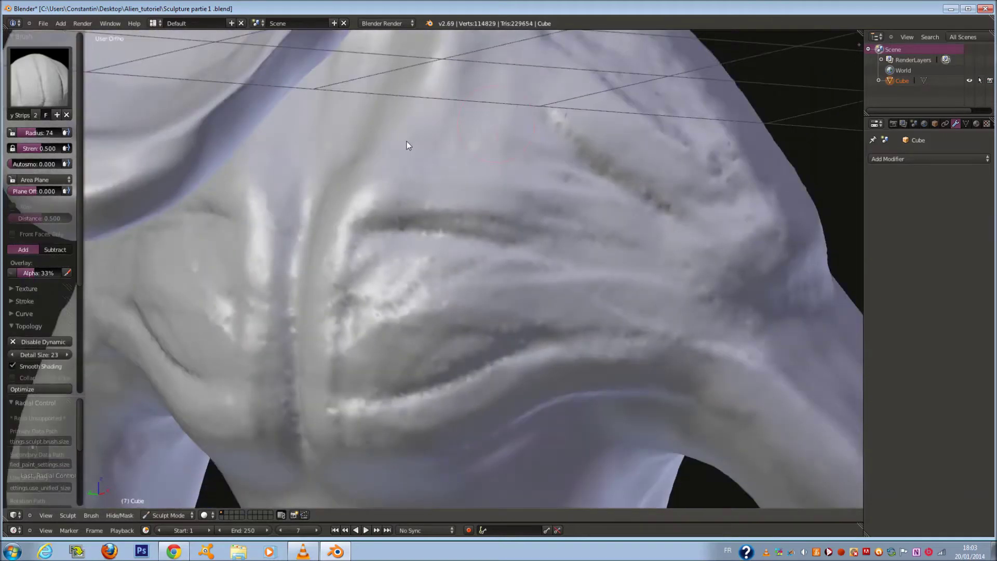
Fill out the muscle bands on the chest beside the sternum with clay strips at brush radii of 83 and 75.
middle_drag(474, 137, 413, 211)
key(f)
click(414, 210)
drag(358, 239, 403, 255)
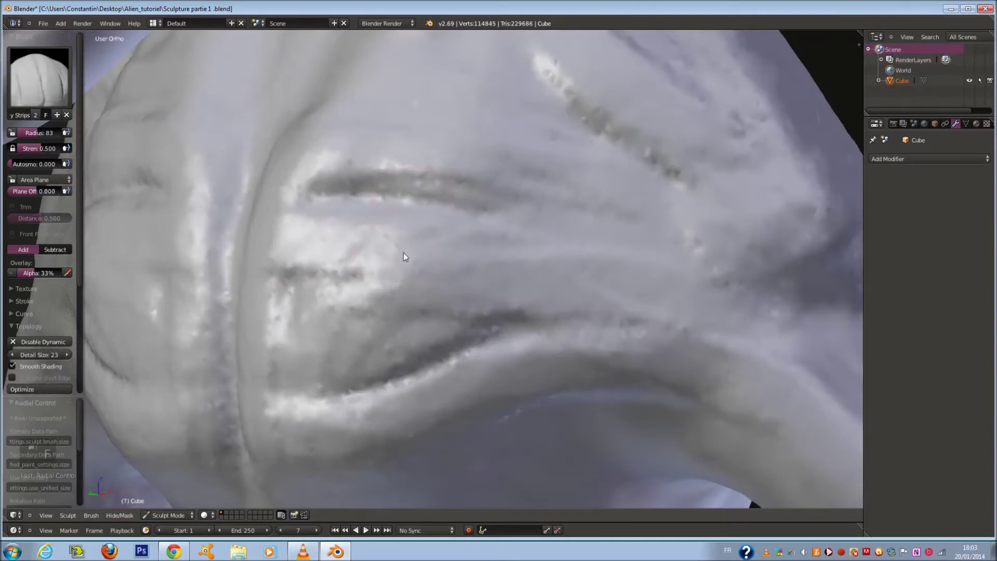
middle_drag(403, 255, 419, 254)
key(f)
click(420, 257)
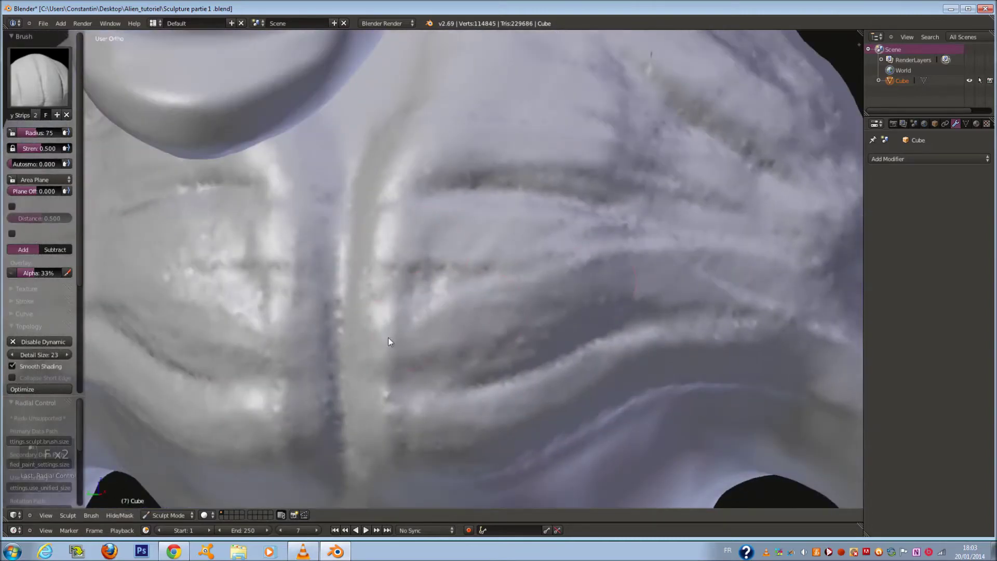
mouse_move(392, 332)
mouse_down()
mouse_move(416, 364)
mouse_move(668, 242)
mouse_move(456, 382)
mouse_move(671, 231)
mouse_move(408, 269)
mouse_move(554, 174)
mouse_move(477, 189)
mouse_up()
Thicken the lower chest muscle toward the armpit with clay strips, reducing the brush radius to 70.
scroll(483, 224, down, 4)
scroll(491, 256, up, 5)
key(f)
click(492, 245)
drag(394, 258, 389, 261)
middle_drag(511, 258, 461, 275)
key(f)
click(457, 275)
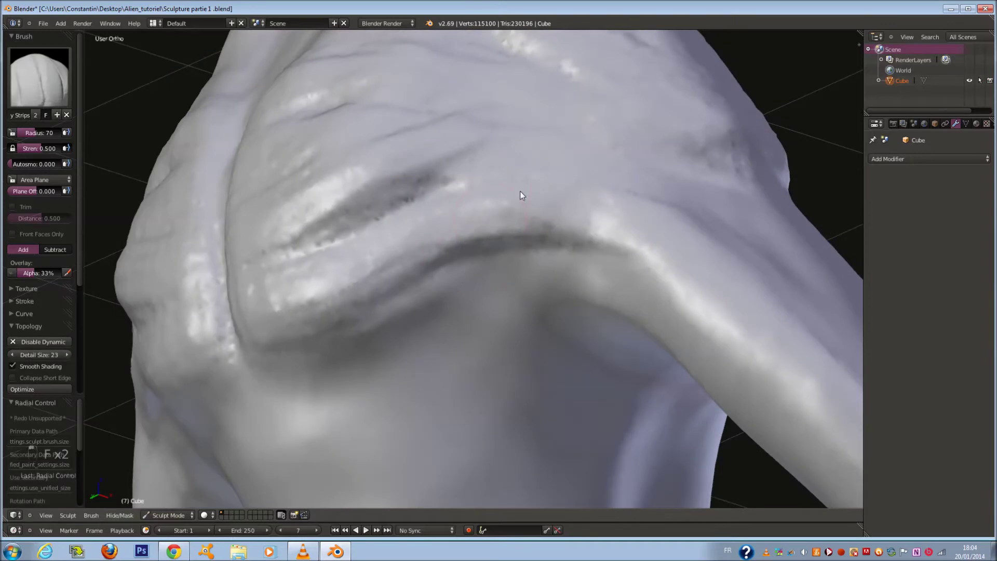
drag(484, 190, 564, 201)
middle_drag(608, 240, 584, 260)
mouse_move(393, 230)
mouse_down()
mouse_move(320, 197)
mouse_move(450, 247)
mouse_move(339, 219)
mouse_move(423, 235)
mouse_up()
Sweep clay strips across the chest from the shoulder toward the sternum, reducing the brush radius to 60.
mouse_move(298, 222)
middle_down()
mouse_move(355, 242)
mouse_move(404, 240)
middle_up()
key(f)
click(355, 243)
drag(470, 278, 366, 273)
drag(507, 167, 402, 182)
middle_drag(381, 209, 409, 201)
key(f)
click(405, 201)
mouse_move(619, 162)
mouse_down()
mouse_move(469, 217)
mouse_move(442, 275)
mouse_move(423, 281)
mouse_up()
drag(598, 280, 437, 327)
drag(655, 325, 451, 367)
Switch to the Snake Hook brush with the chest profile shown in the front view.
scroll(543, 311, down, 5)
middle_drag(543, 311, 406, 299)
scroll(405, 299, up, 3)
key(KP_3)
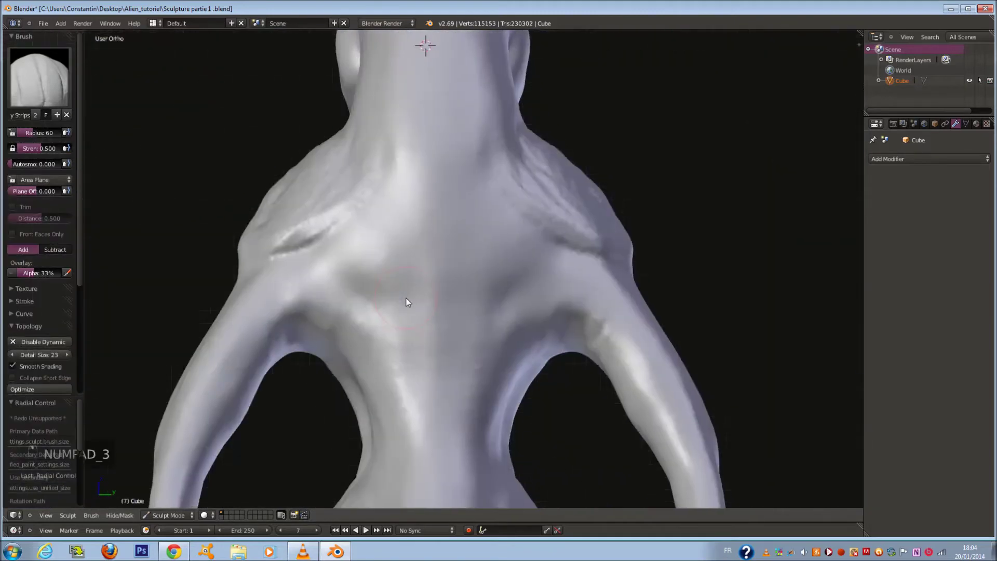
key(KP_1)
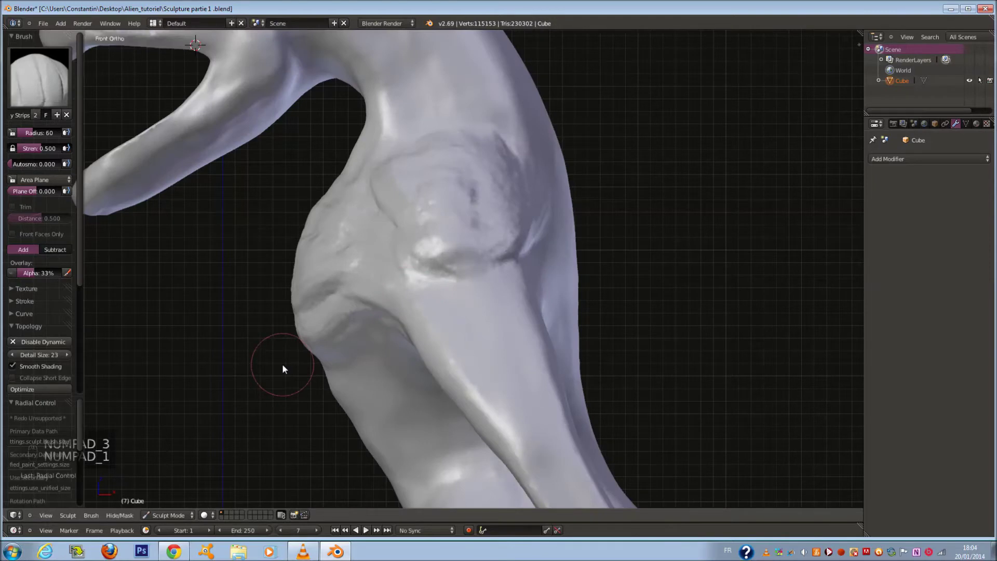
scroll(283, 363, up, 4)
key(f)
click(303, 367)
scroll(297, 329, down, 1)
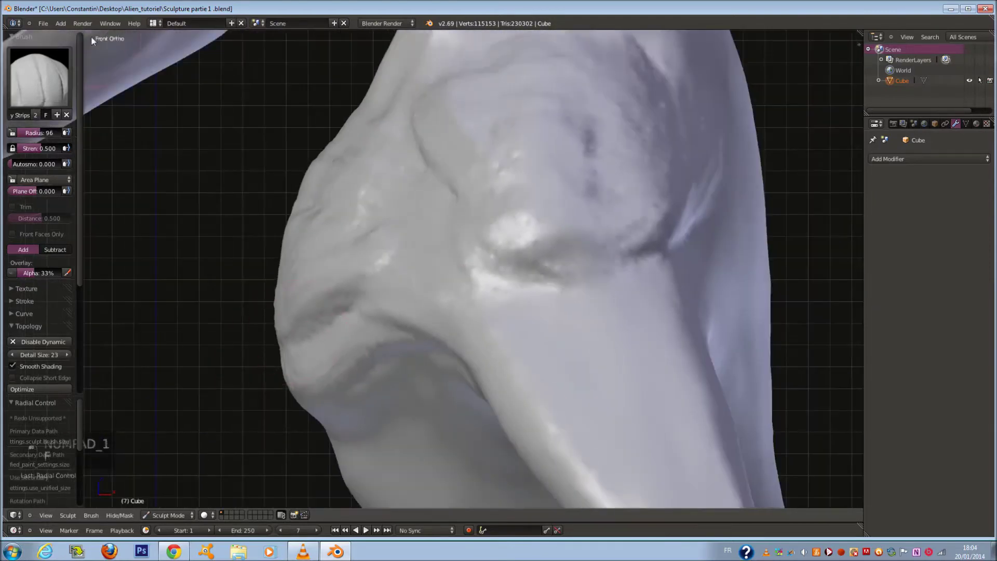
click(39, 78)
click(68, 219)
scroll(280, 278, down, 1)
scroll(280, 278, down, 1)
Pull the lower front edge of the chest downward with Snake Hook and set the brush radius to 152.
key(f)
click(342, 343)
key(f)
click(330, 318)
mouse_move(328, 320)
mouse_down()
mouse_move(313, 323)
mouse_move(329, 343)
mouse_up()
key(f)
click(305, 338)
key(f)
click(336, 349)
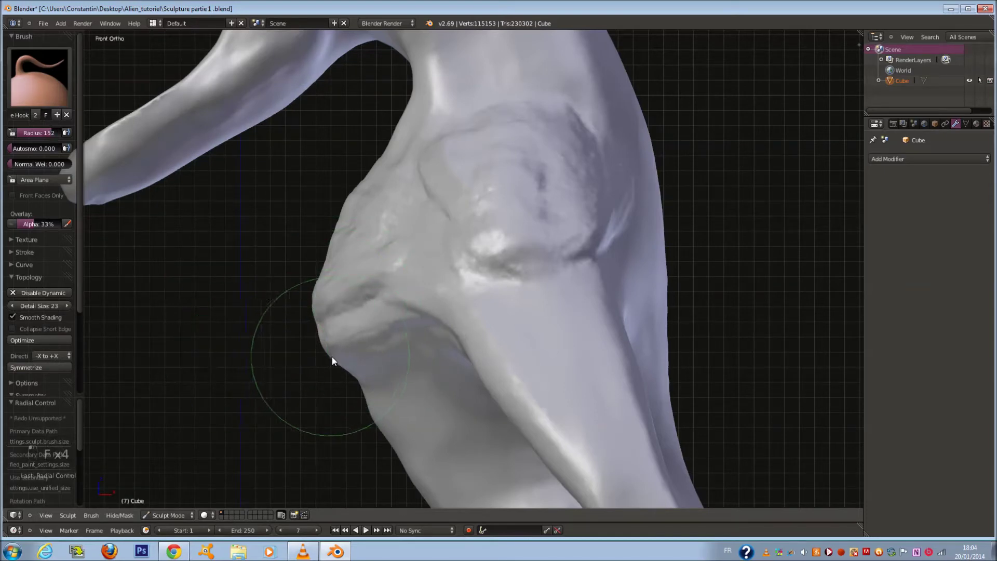
Reshape the front contour of the chest with short Snake Hook pulls at brush radii of 134 and 165.
key(f)
click(332, 252)
drag(332, 250, 326, 246)
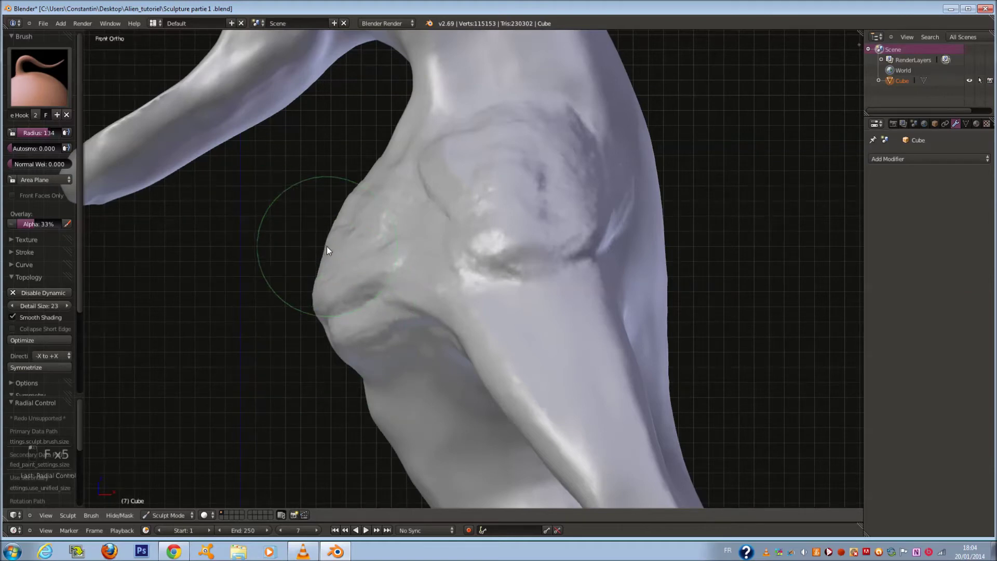
drag(358, 188, 365, 186)
key(f)
click(349, 269)
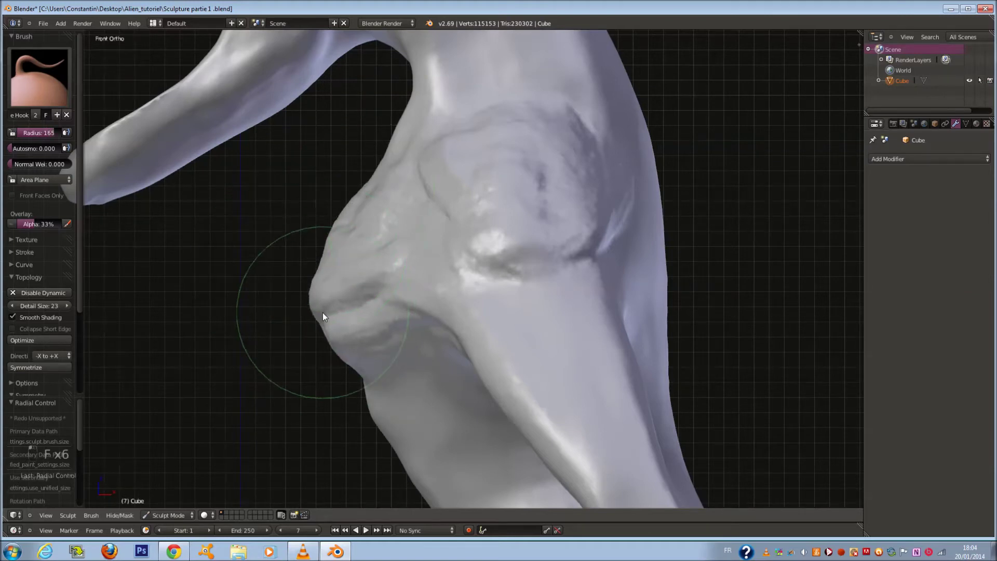
drag(323, 315, 316, 315)
Examine the reshaped chest and upper body from the side and from above.
scroll(332, 333, down, 4)
key(f)
click(392, 355)
scroll(392, 349, up, 3)
key(f)
click(406, 281)
middle_drag(383, 120, 455, 264)
scroll(524, 125, up, 2)
key(f)
click(535, 147)
scroll(534, 149, down, 2)
key(f)
click(498, 178)
key(f)
click(476, 215)
key(f)
click(493, 234)
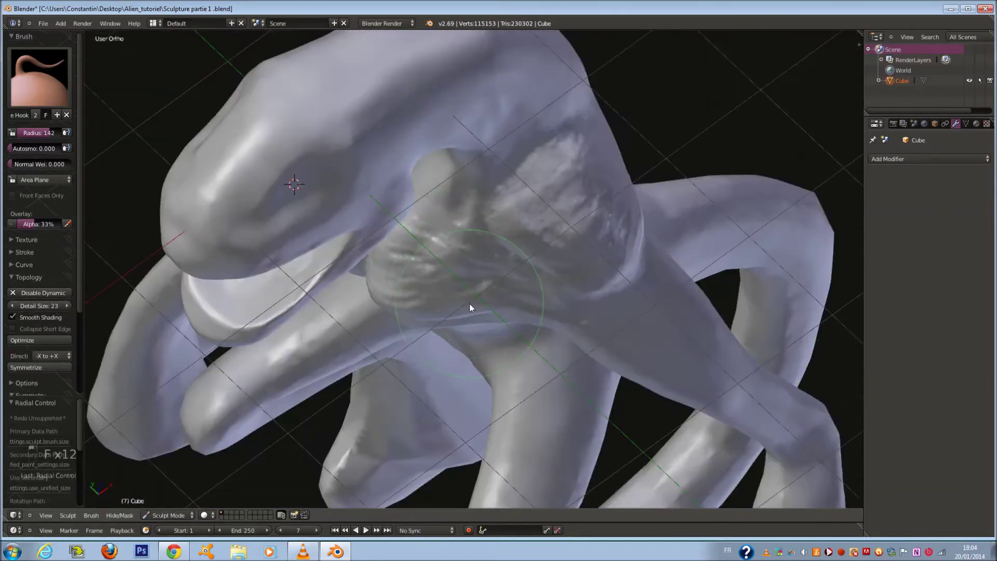
Inspect the shoulder muscle and its transition into the back from the side and rear.
middle_drag(471, 313, 638, 121)
key(KP_1)
shift+scroll(460, 225, up, 7)
key(f)
click(541, 194)
mouse_move(421, 211)
middle_down()
mouse_move(460, 215)
mouse_move(541, 300)
middle_up()
mouse_move(495, 319)
middle_down()
mouse_move(430, 354)
mouse_move(502, 345)
mouse_move(502, 303)
middle_up()
key(f)
click(508, 351)
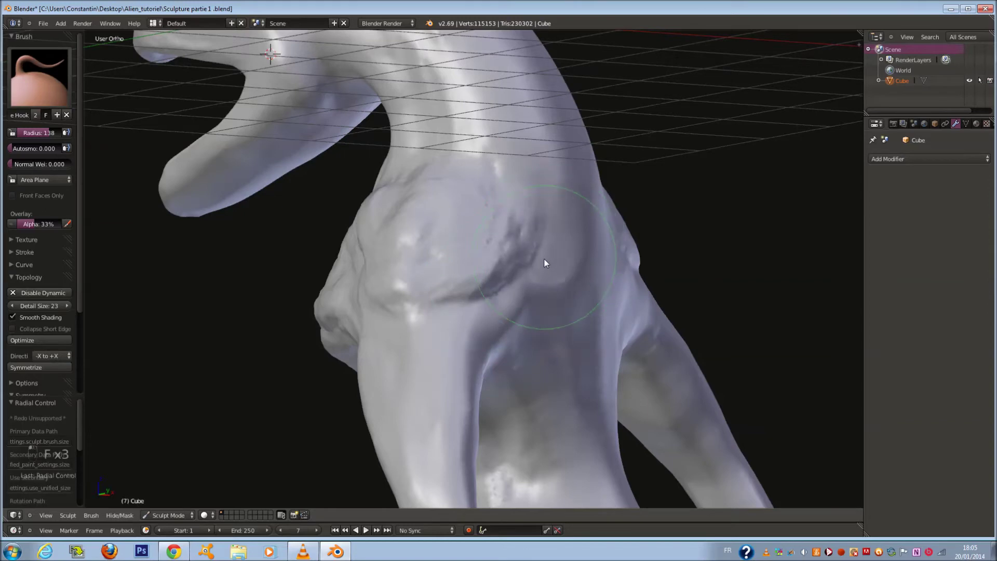
Switch to the Smooth brush at a radius of 103 and soften the rear of the shoulder.
middle_drag(545, 262, 521, 263)
key(f)
click(437, 267)
click(39, 78)
click(30, 222)
scroll(371, 230, up, 4)
scroll(451, 248, down, 4)
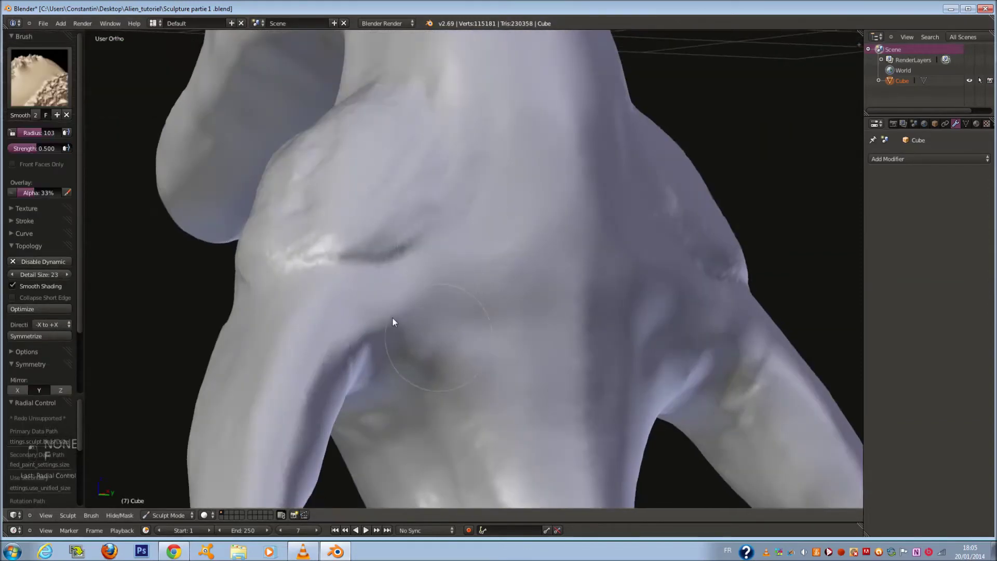
scroll(327, 259, up, 4)
middle_drag(337, 262, 372, 157)
middle_drag(483, 238, 512, 214)
mouse_move(440, 128)
mouse_down()
mouse_move(471, 182)
mouse_move(553, 246)
mouse_move(676, 266)
mouse_move(731, 429)
mouse_move(559, 356)
mouse_move(444, 249)
mouse_move(382, 310)
mouse_move(639, 318)
mouse_move(339, 308)
mouse_up()
scroll(339, 308, down, 1)
Smooth the clay strips on the outer shoulder and the side of the chest.
mouse_move(339, 308)
middle_down()
mouse_move(401, 296)
mouse_move(421, 269)
middle_up()
mouse_move(421, 269)
mouse_down()
mouse_move(425, 233)
mouse_move(545, 241)
mouse_up()
scroll(545, 241, down, 3)
mouse_move(545, 241)
middle_down()
mouse_move(490, 200)
mouse_move(550, 251)
mouse_move(540, 254)
middle_up()
scroll(540, 254, up, 7)
mouse_move(475, 243)
mouse_down()
mouse_move(598, 281)
mouse_move(646, 275)
mouse_up()
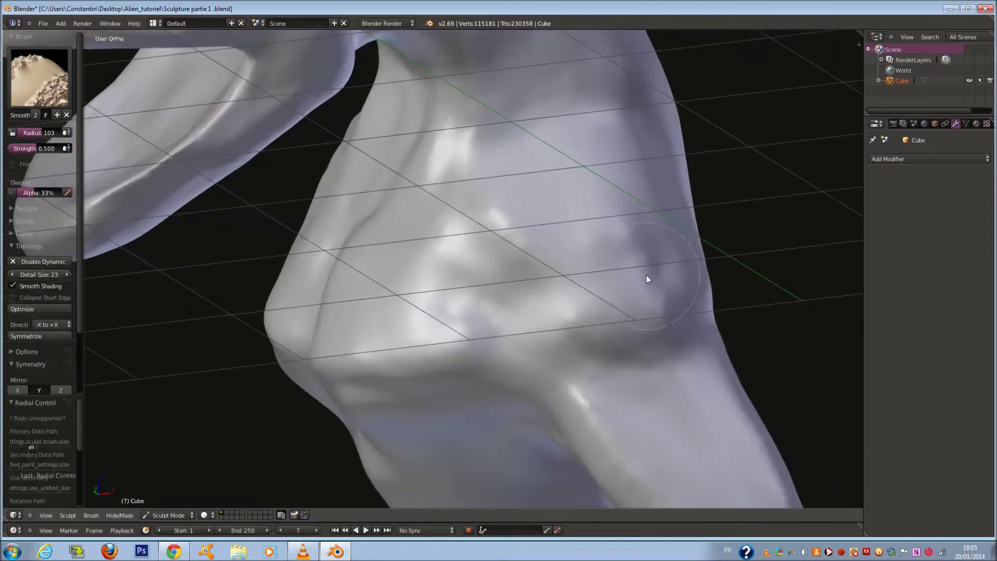
Examine the smoothed shoulders, chest and back from several angles.
scroll(645, 276, down, 4)
middle_drag(645, 276, 618, 295)
scroll(618, 295, up, 3)
middle_drag(622, 353, 610, 265)
scroll(554, 294, down, 3)
middle_drag(554, 294, 406, 342)
scroll(399, 335, up, 2)
scroll(391, 329, down, 3)
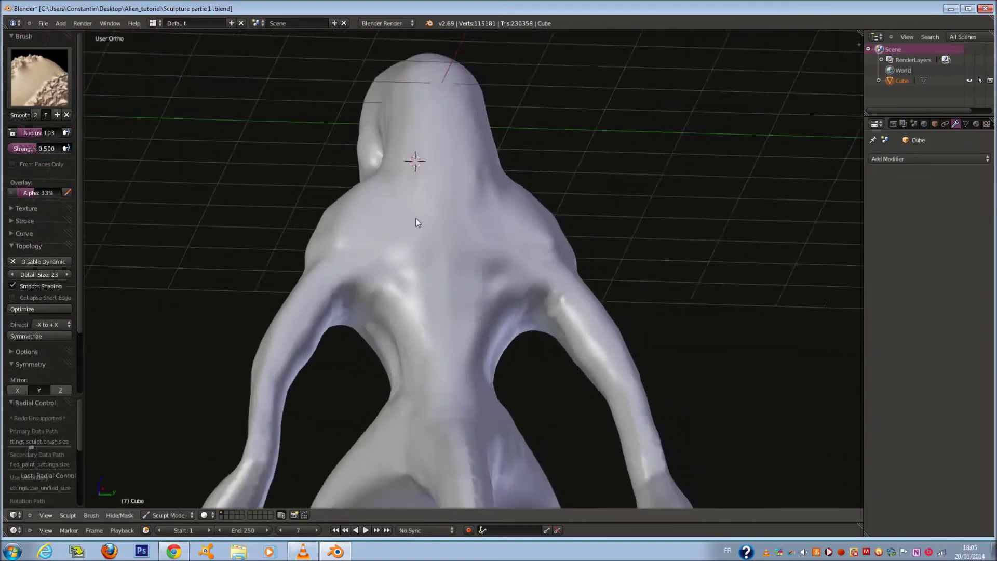
Switch back to the Clay Strips brush and set its radius to 88 for work on the upper back.
middle_drag(417, 220, 434, 268)
scroll(434, 267, up, 3)
click(41, 78)
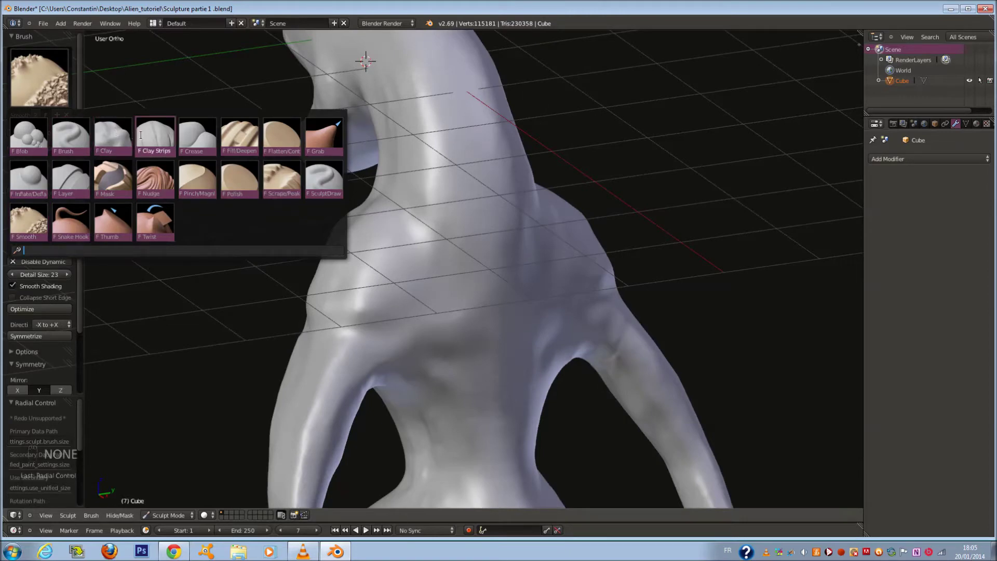
click(113, 136)
scroll(331, 192, up, 4)
click(40, 78)
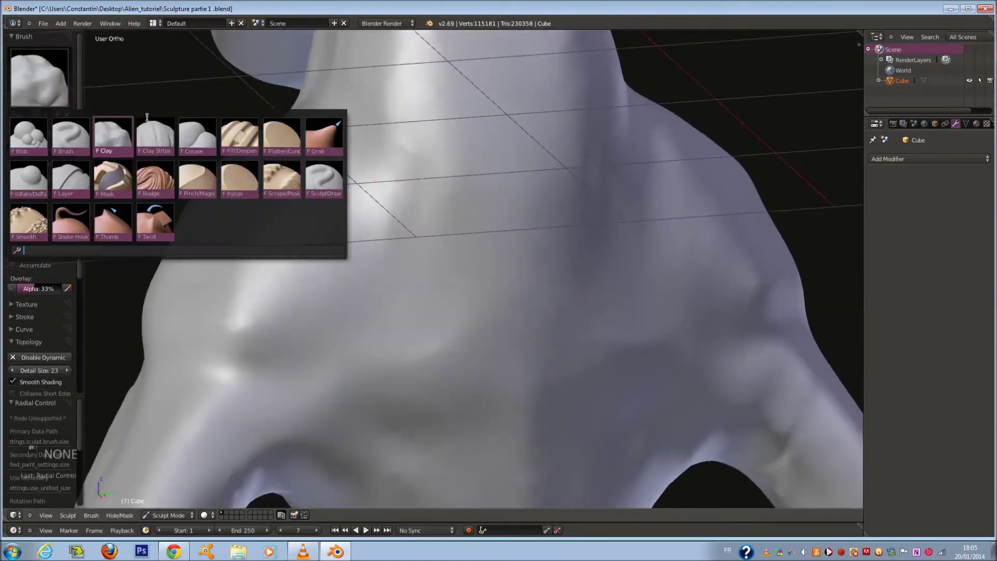
click(158, 136)
middle_drag(252, 158, 286, 218)
scroll(286, 218, up, 2)
key(f)
click(283, 214)
scroll(291, 205, down, 4)
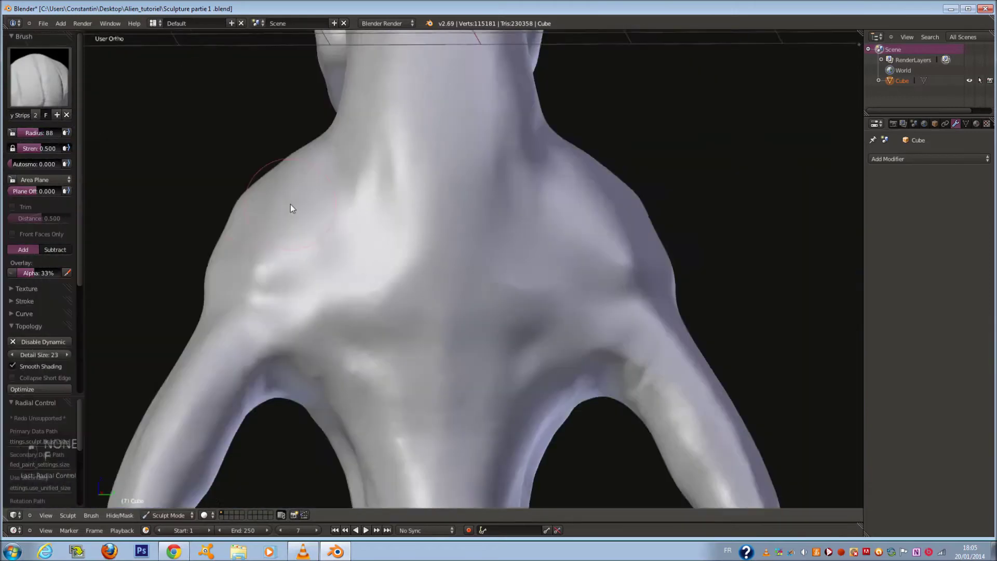
Resize the Clay Strips brush and lay strips over the shoulder blade from the top of the shoulder toward the spine.
scroll(290, 207, up, 3)
key(f)
click(318, 188)
drag(313, 192, 331, 194)
key(f)
click(333, 196)
mouse_move(224, 173)
mouse_down()
mouse_move(384, 255)
mouse_move(264, 191)
mouse_move(391, 223)
mouse_move(399, 256)
mouse_up()
Adjust the brush radius and build up the inner edge of the shoulder blade with another clay strip.
mouse_move(400, 257)
middle_down()
mouse_move(425, 239)
mouse_move(424, 225)
middle_up()
key(f)
click(425, 238)
key(f)
click(430, 224)
mouse_move(428, 225)
mouse_down()
mouse_move(450, 199)
mouse_move(395, 261)
mouse_up()
mouse_move(395, 262)
middle_down()
mouse_move(299, 301)
mouse_move(262, 232)
middle_up()
Resize the brush and lay long clay strips diagonally from the rear shoulder down the back.
scroll(299, 301, up, 1)
key(f)
click(299, 297)
mouse_move(205, 219)
mouse_down()
mouse_move(349, 377)
mouse_move(241, 279)
mouse_move(421, 447)
mouse_up()
scroll(405, 419, down, 1)
Resize the brush and add clay strips along the side back muscle from below the shoulder blade toward the waist.
key(f)
mouse_move(406, 419)
middle_down()
mouse_move(582, 387)
mouse_move(567, 384)
mouse_move(549, 315)
middle_up()
click(595, 388)
scroll(549, 315, up, 2)
mouse_move(316, 187)
mouse_down()
mouse_move(342, 189)
mouse_move(471, 299)
mouse_move(510, 396)
mouse_up()
Adjust the brush radius and extend the side back muscle with clay beside the lower spine.
key(f)
click(340, 203)
scroll(510, 393, down, 1)
middle_drag(510, 393, 489, 386)
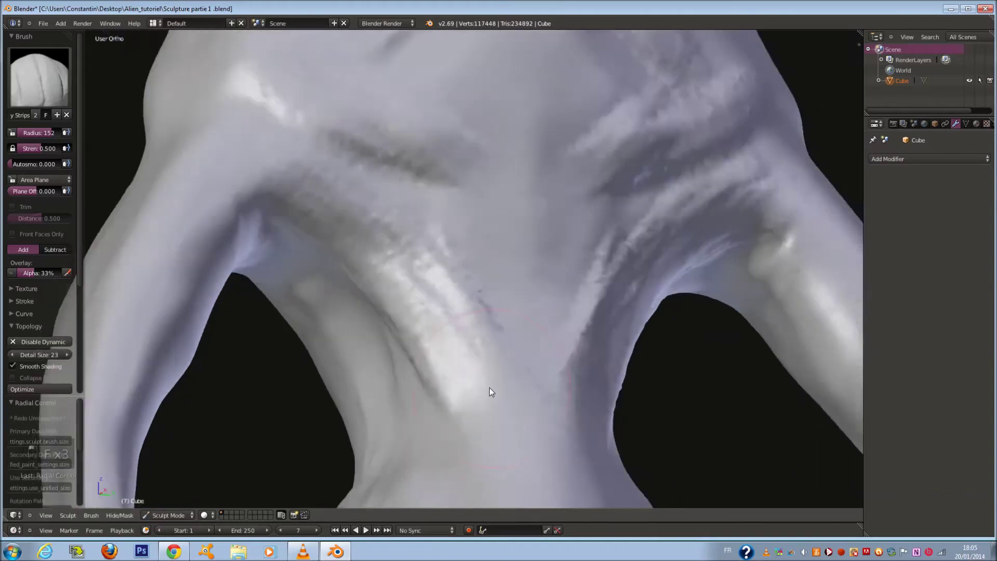
scroll(490, 388, up, 1)
key(f)
click(467, 385)
mouse_move(457, 382)
mouse_down()
mouse_move(428, 439)
mouse_move(413, 375)
mouse_move(438, 348)
mouse_move(435, 385)
mouse_up()
Resize the brush and add short clay strips across the muscles between the shoulder blade and the spine.
middle_drag(365, 395, 412, 375)
key(f)
click(474, 334)
mouse_move(381, 163)
mouse_down()
mouse_move(375, 153)
mouse_move(476, 215)
mouse_up()
middle_drag(476, 216, 382, 161)
mouse_move(358, 195)
mouse_down()
mouse_move(350, 206)
mouse_move(370, 186)
mouse_up()
Resize the brush and add a short clay strip on the back near the armpit.
mouse_move(370, 186)
middle_down()
mouse_move(274, 226)
mouse_move(302, 238)
middle_up()
key(f)
click(275, 227)
key(f)
click(279, 287)
mouse_move(286, 265)
mouse_down()
mouse_move(273, 330)
mouse_move(384, 360)
mouse_move(258, 300)
mouse_up()
middle_drag(258, 299, 322, 290)
Set the Clay Strips radius to 87 and fill in the side of the torso below the armpit.
key(f)
click(517, 275)
scroll(484, 289, down, 4)
scroll(484, 286, up, 2)
key(f)
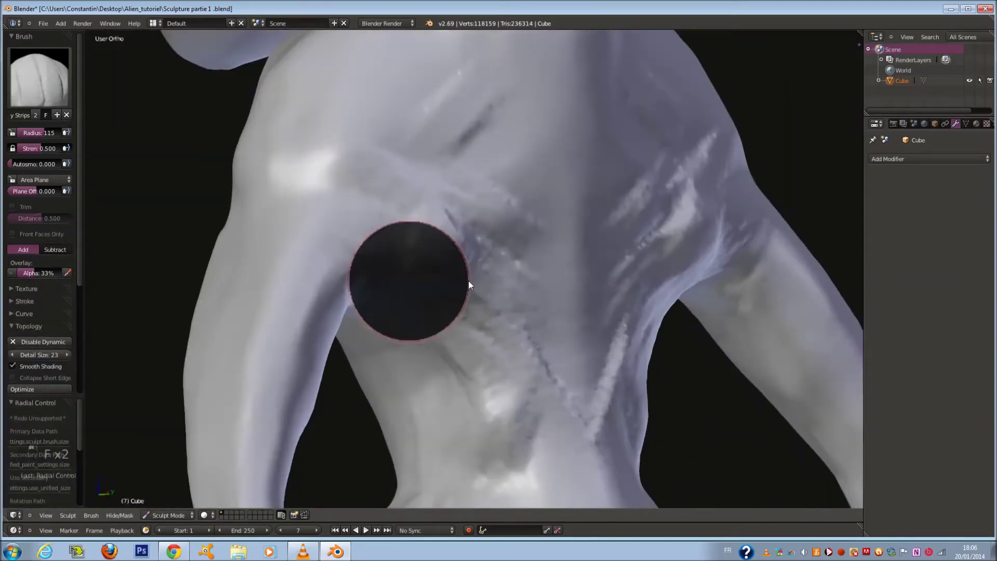
click(469, 281)
middle_drag(469, 282, 459, 312)
scroll(579, 382, down, 4)
scroll(452, 362, up, 5)
key(f)
click(434, 363)
scroll(485, 338, down, 2)
scroll(459, 312, up, 2)
Set the brush radius to 72 and start slanted rib strips on the side of the chest below the armpit.
key(f)
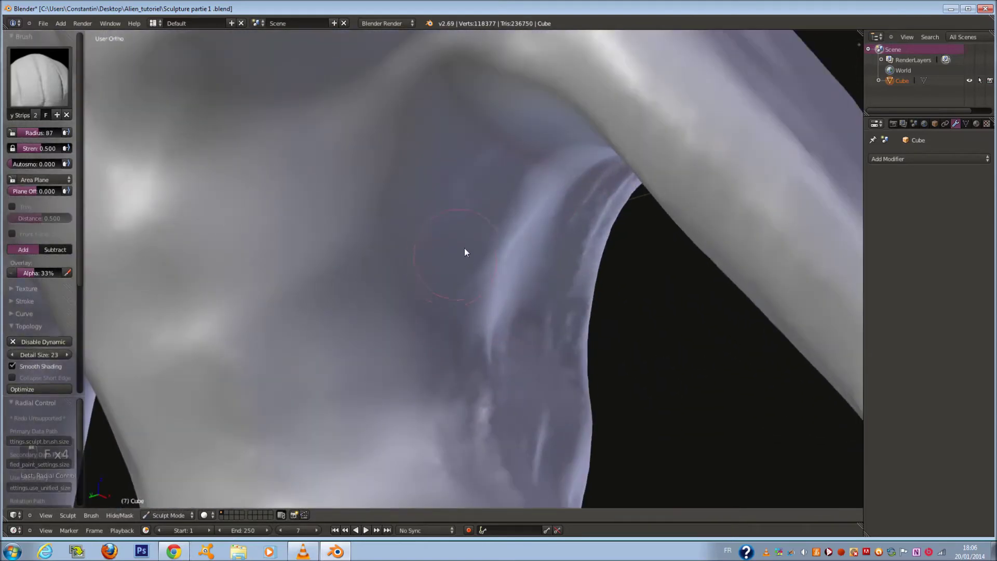
middle_drag(450, 262, 465, 229)
key(f)
click(458, 229)
drag(498, 197, 381, 281)
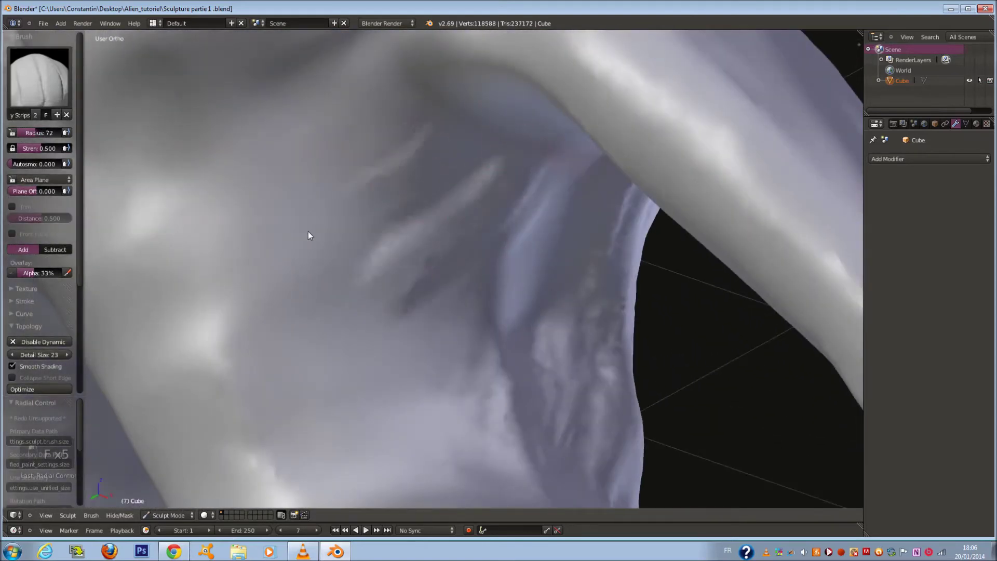
drag(411, 181, 309, 234)
Set the brush radius to 67 and extend the diagonal rib strips down and forward across the rib cage.
key(f)
click(440, 154)
key(f)
click(395, 258)
drag(446, 170, 357, 264)
drag(399, 220, 274, 312)
drag(395, 226, 307, 283)
drag(391, 136, 299, 196)
drag(497, 193, 403, 169)
scroll(336, 155, down, 3)
scroll(452, 299, up, 2)
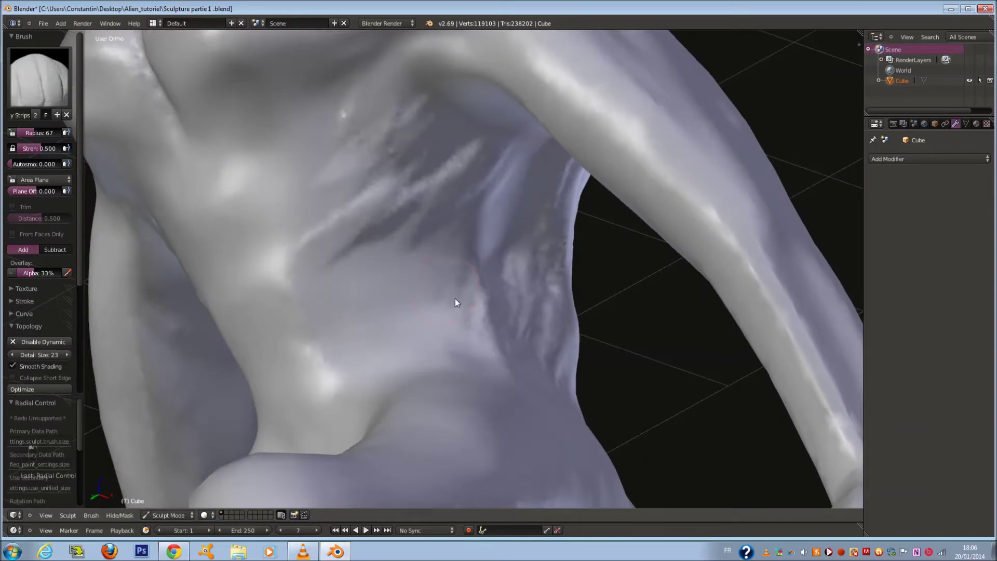
Set the brush radius to 83 and add a vertical clay strip down the flank to the hip.
middle_drag(452, 294, 485, 364)
scroll(485, 364, down, 2)
scroll(491, 354, up, 2)
key(f)
click(481, 304)
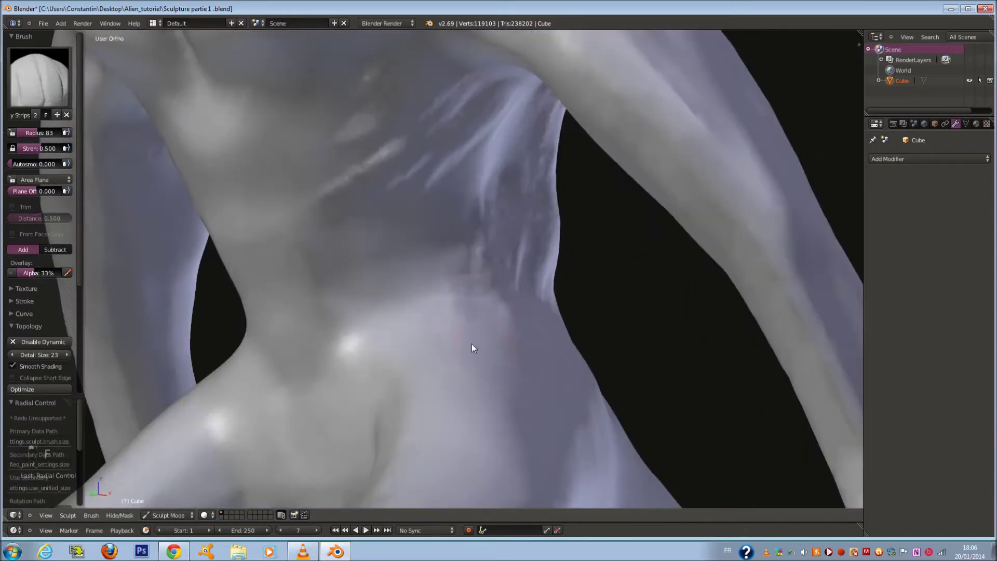
drag(465, 256, 466, 317)
mouse_move(489, 314)
middle_down()
mouse_move(448, 355)
mouse_move(465, 283)
mouse_move(440, 402)
mouse_move(421, 365)
middle_up()
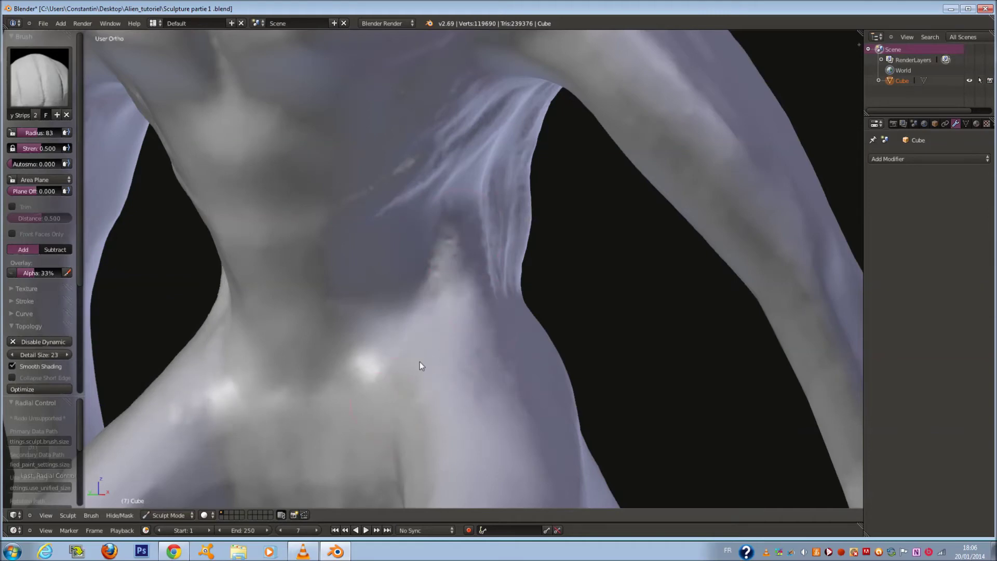
Build up the hip bone, set the brush radius to 80 and lay clay strips across the front of the pelvis.
drag(420, 362, 428, 397)
scroll(434, 421, down, 2)
mouse_move(434, 421)
middle_down()
mouse_move(427, 345)
mouse_move(407, 353)
middle_up()
key(f)
click(425, 345)
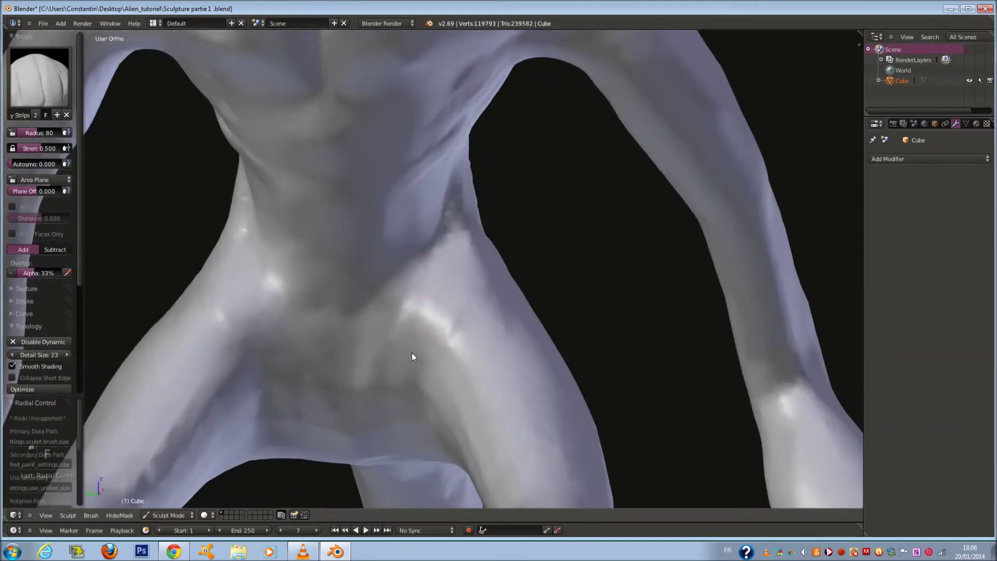
scroll(449, 320, up, 3)
mouse_move(452, 320)
mouse_down()
mouse_move(331, 422)
mouse_move(421, 359)
mouse_move(291, 406)
mouse_up()
middle_drag(290, 405, 291, 389)
Set the brush radius to 76 and add clay to the lower abdomen and the crease above the thigh.
key(f)
click(311, 389)
mouse_move(300, 353)
mouse_down()
mouse_move(301, 449)
mouse_move(314, 393)
mouse_up()
key(f)
click(294, 390)
drag(345, 344, 399, 348)
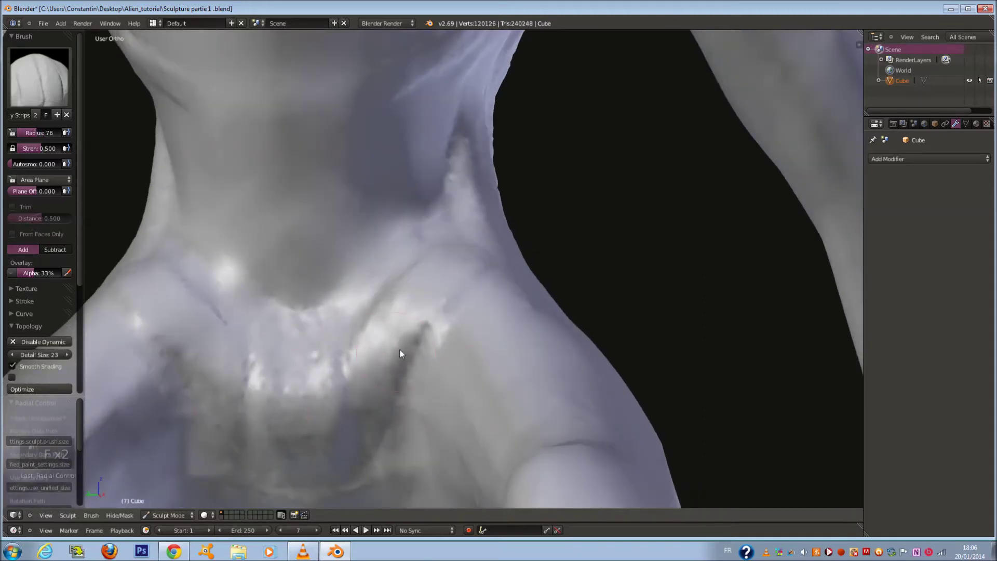
Resize the brush and add a clay strip diagonally over the side of the abdomen and ribs.
middle_drag(400, 348, 512, 254)
mouse_move(460, 302)
middle_down()
mouse_move(456, 262)
mouse_move(358, 233)
mouse_move(455, 228)
middle_up()
scroll(456, 263, down, 3)
scroll(359, 234, up, 1)
key(f)
click(456, 229)
mouse_move(467, 240)
mouse_down()
mouse_move(457, 204)
mouse_move(495, 223)
mouse_move(394, 112)
mouse_move(366, 141)
mouse_up()
Switch to the Smooth brush at a radius of 143 and soften the abdomen, pelvis and back.
click(41, 83)
click(30, 222)
scroll(391, 241, up, 1)
key(f)
click(424, 240)
middle_drag(366, 141, 397, 145)
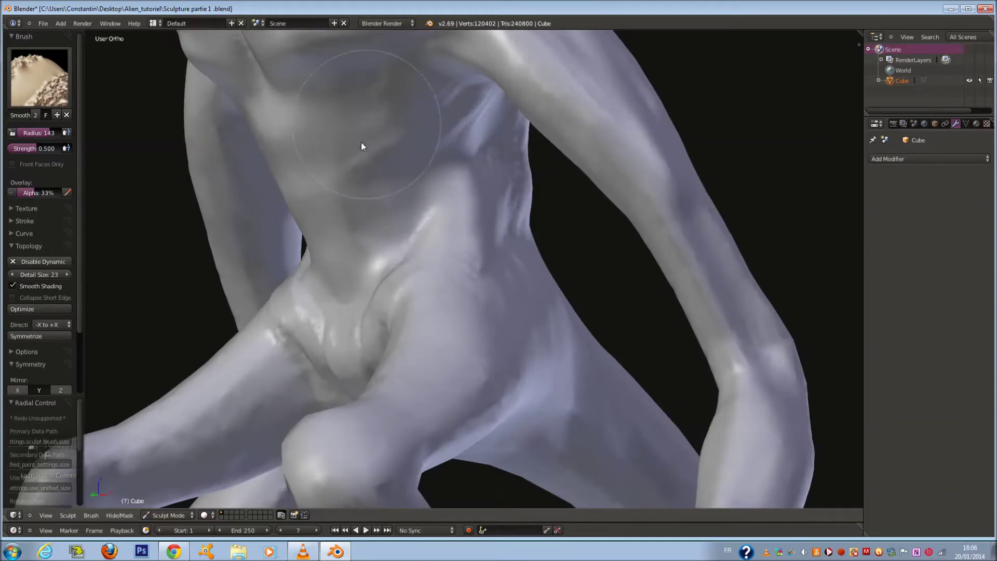
middle_drag(264, 138, 342, 287)
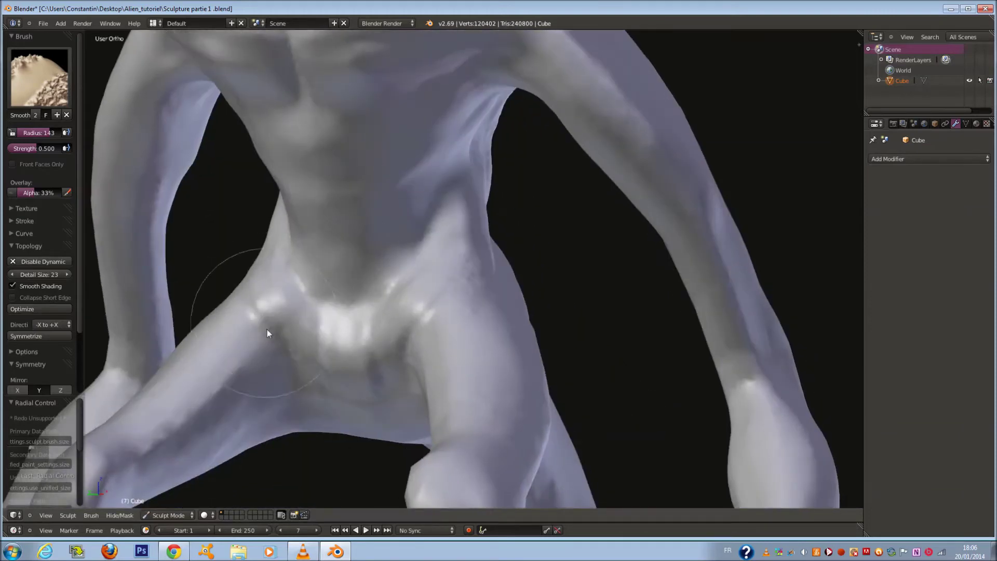
mouse_move(378, 364)
middle_down()
mouse_move(343, 379)
mouse_move(460, 323)
mouse_move(499, 245)
mouse_move(416, 252)
mouse_move(483, 150)
mouse_move(398, 127)
middle_up()
mouse_move(398, 127)
mouse_down()
mouse_move(367, 166)
mouse_move(379, 152)
mouse_move(485, 171)
mouse_move(444, 135)
mouse_move(430, 159)
mouse_move(442, 207)
mouse_move(490, 275)
mouse_move(487, 317)
mouse_up()
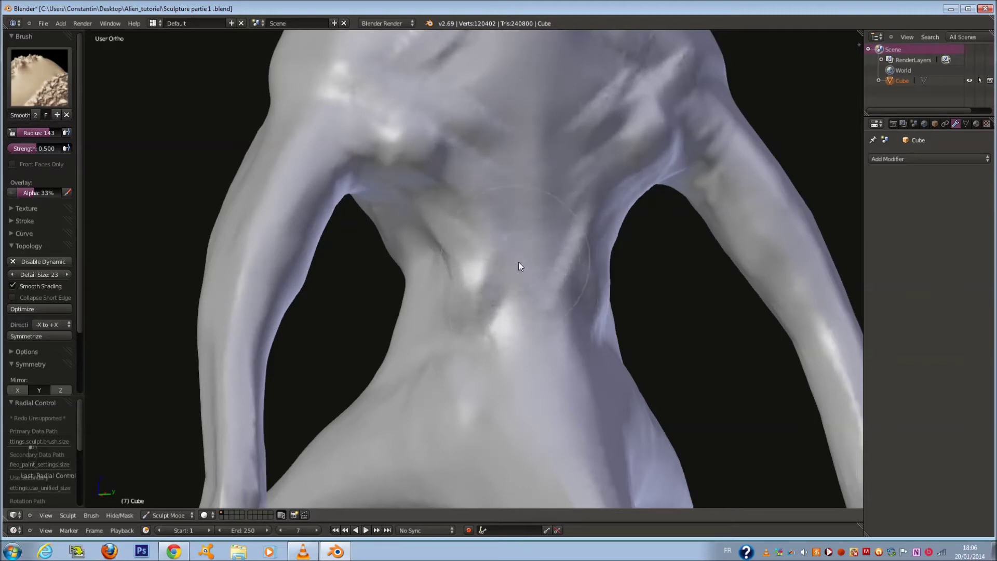
Examine the smoothed back, shoulders and neck from several angles and distances.
scroll(478, 78, down, 4)
shift+middle_drag(497, 107, 476, 172)
scroll(476, 175, up, 3)
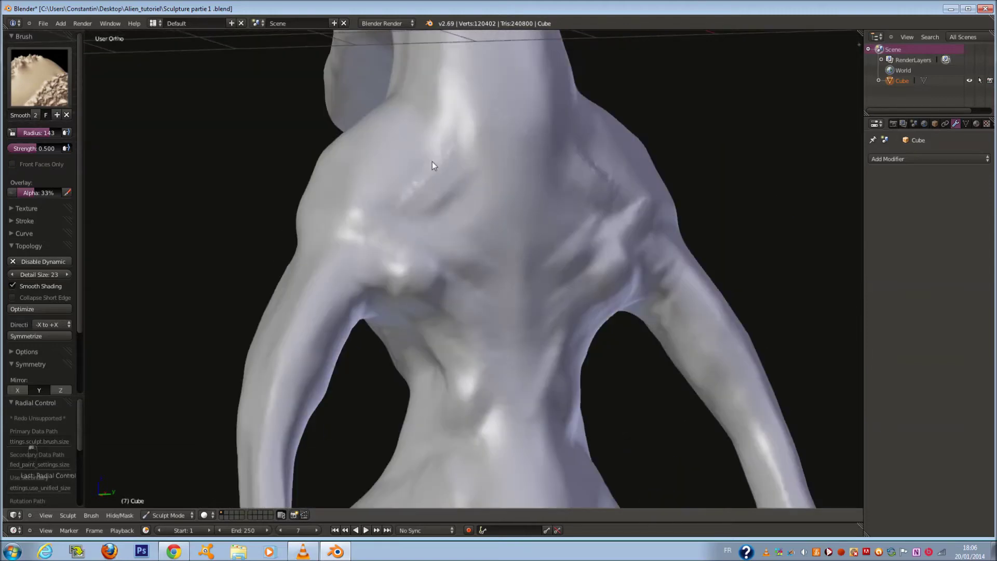
scroll(451, 175, down, 5)
middle_drag(475, 231, 624, 236)
scroll(623, 236, down, 3)
mouse_move(462, 311)
middle_down()
mouse_move(425, 324)
mouse_move(317, 320)
mouse_move(467, 309)
mouse_move(594, 328)
mouse_move(437, 319)
mouse_move(177, 352)
mouse_move(438, 246)
mouse_move(474, 256)
middle_up()
scroll(177, 352, up, 2)
scroll(177, 351, up, 4)
scroll(439, 246, up, 2)
scroll(448, 251, down, 3)
click(27, 96)
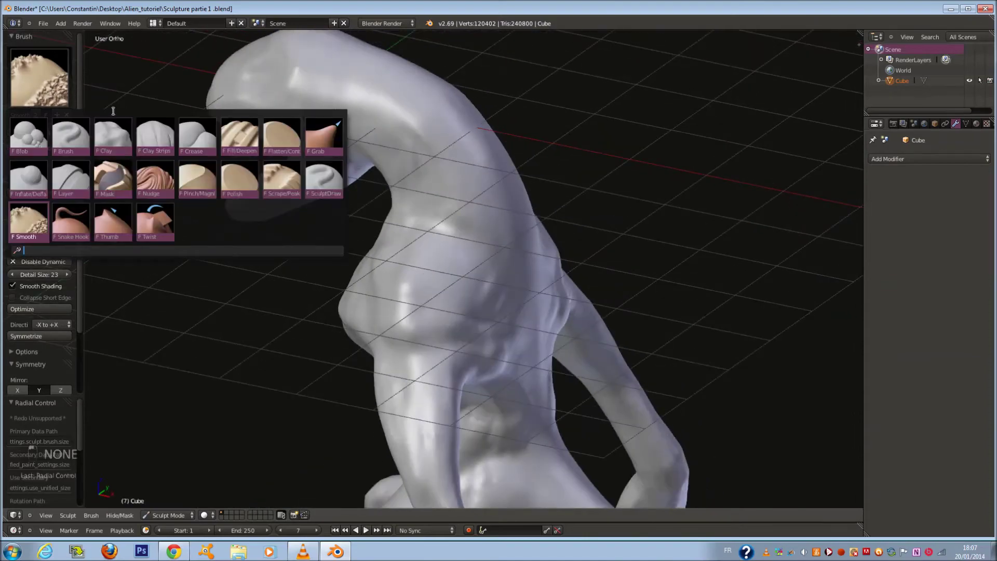
click(149, 136)
mouse_move(389, 134)
shift+middle_down()
mouse_move(388, 197)
mouse_move(473, 199)
shift+middle_up()
key(f)
click(356, 207)
scroll(472, 198, up, 3)
scroll(468, 248, up, 2)
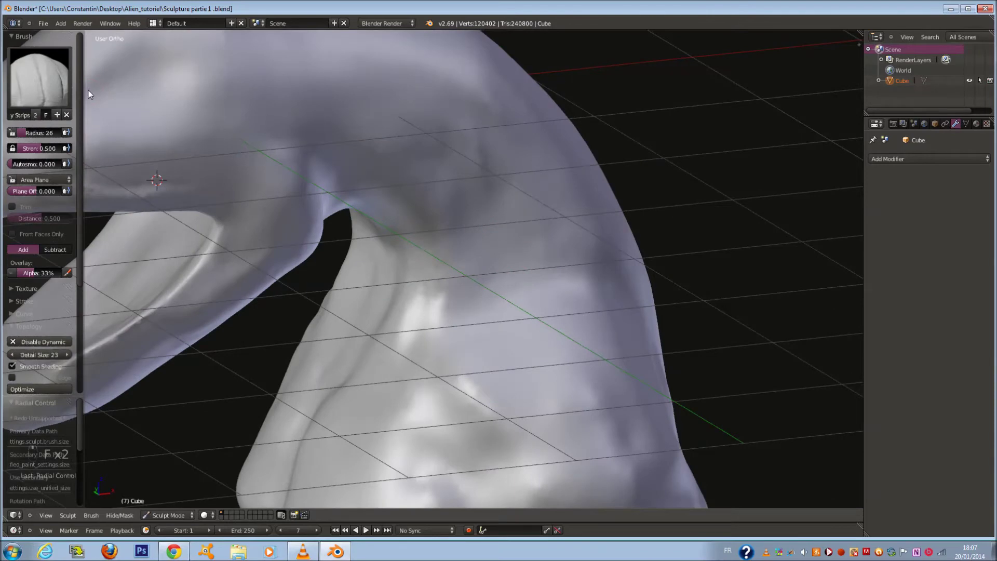
Switch to the Crease brush, set its radius to 64 and carve creases along the base of the neck.
click(39, 80)
click(190, 136)
scroll(497, 343, up, 2)
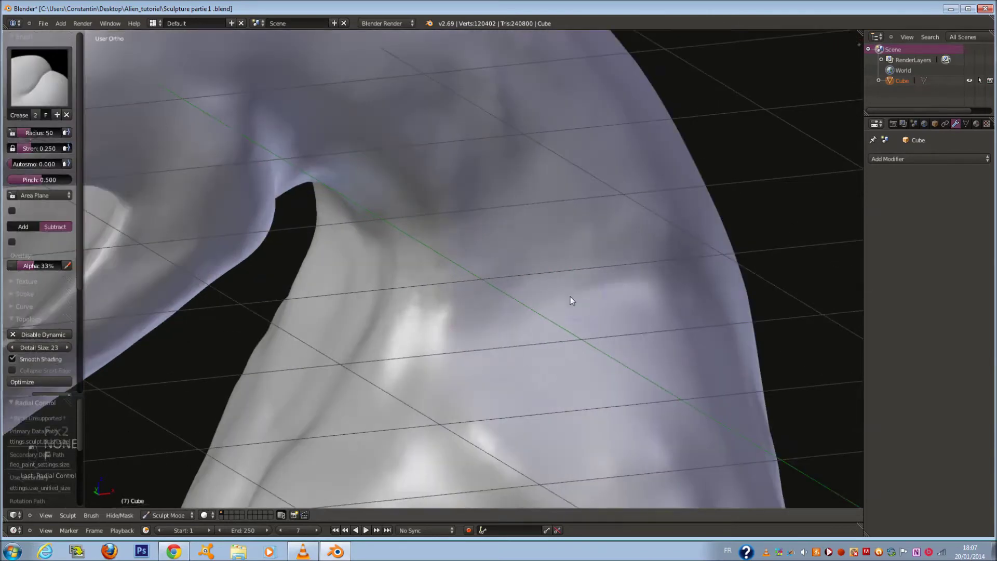
drag(487, 364, 460, 385)
mouse_move(470, 351)
middle_down()
mouse_move(481, 317)
mouse_move(515, 290)
middle_up()
scroll(481, 317, up, 3)
key(f)
click(523, 292)
drag(524, 269, 451, 388)
drag(557, 223, 431, 387)
drag(499, 288, 414, 400)
middle_drag(516, 369, 435, 350)
scroll(436, 350, down, 2)
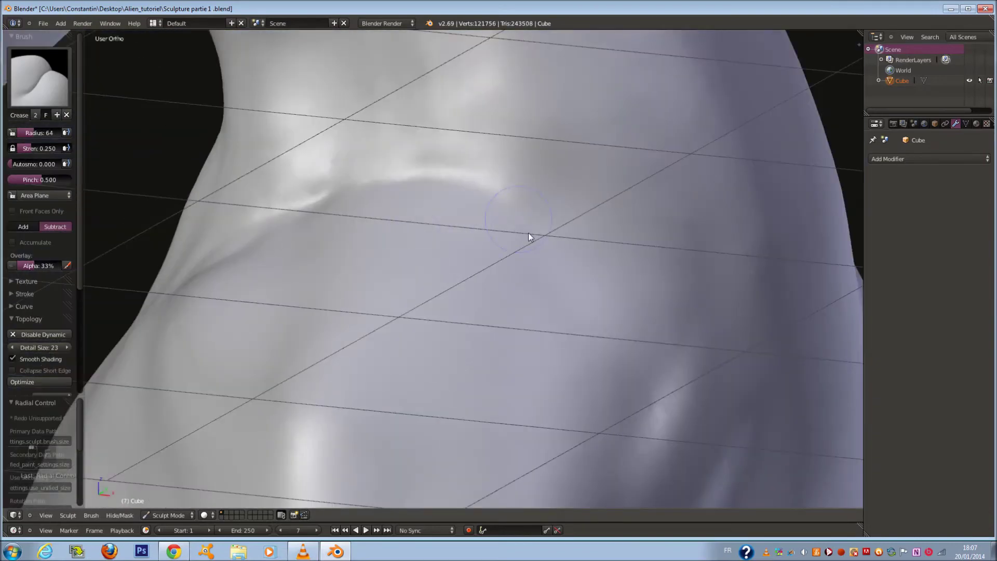
Carve creases around the shoulder muscle and along the edge of the shoulder blade.
drag(543, 241, 620, 387)
middle_drag(576, 268, 512, 345)
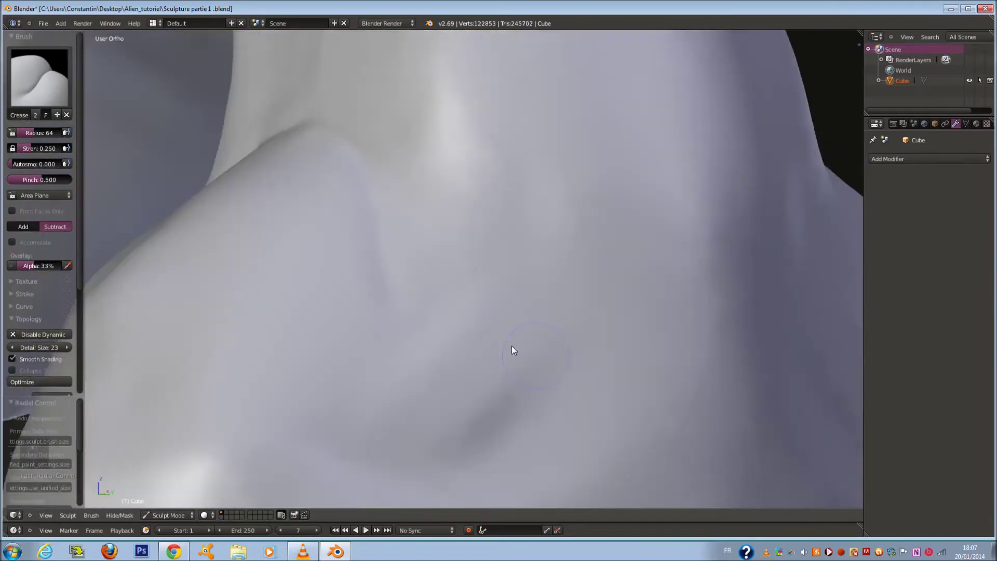
drag(376, 191, 410, 337)
mouse_move(410, 337)
middle_down()
mouse_move(426, 304)
mouse_move(379, 303)
middle_up()
mouse_move(380, 368)
mouse_down()
mouse_move(405, 370)
mouse_move(445, 436)
mouse_up()
scroll(461, 481, down, 3)
mouse_move(461, 481)
shift+middle_down()
mouse_move(461, 381)
mouse_move(440, 330)
shift+middle_up()
scroll(462, 364, up, 2)
Switch to the Smooth brush at a radius of 69 and soften the creases around the shoulder blade.
click(39, 78)
click(46, 225)
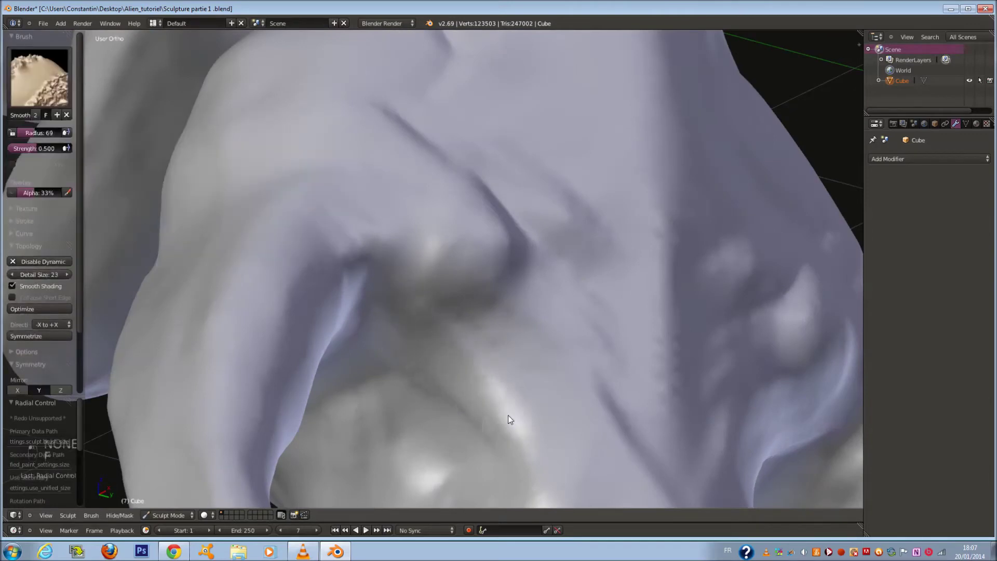
scroll(523, 434, down, 3)
middle_drag(483, 361, 456, 267)
scroll(415, 220, up, 4)
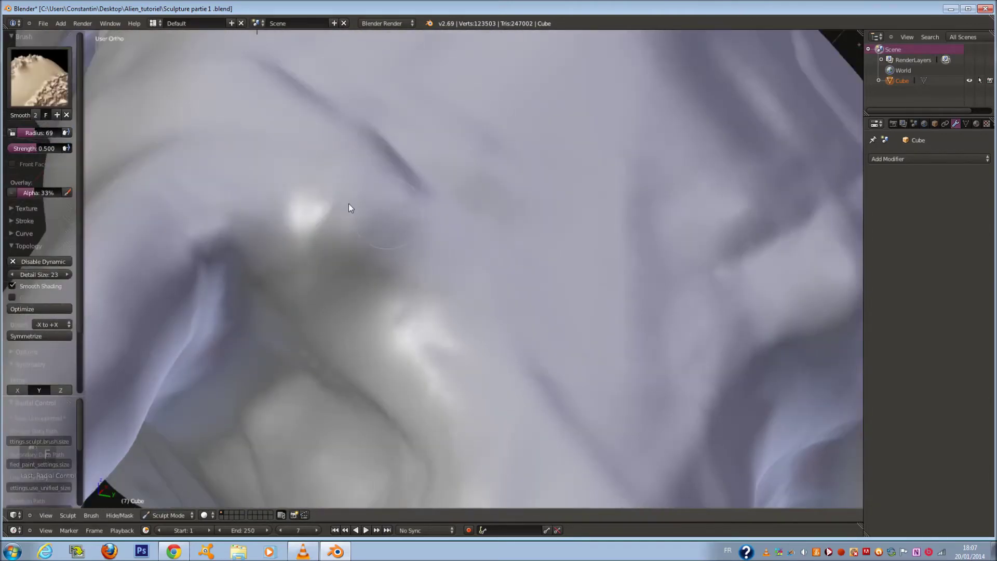
Switch back to the Crease brush and carve creases down the back between the shoulder blades.
click(39, 78)
click(153, 133)
mouse_move(416, 270)
middle_down()
mouse_move(432, 294)
mouse_move(359, 336)
middle_up()
drag(417, 434, 414, 426)
middle_drag(413, 425, 422, 360)
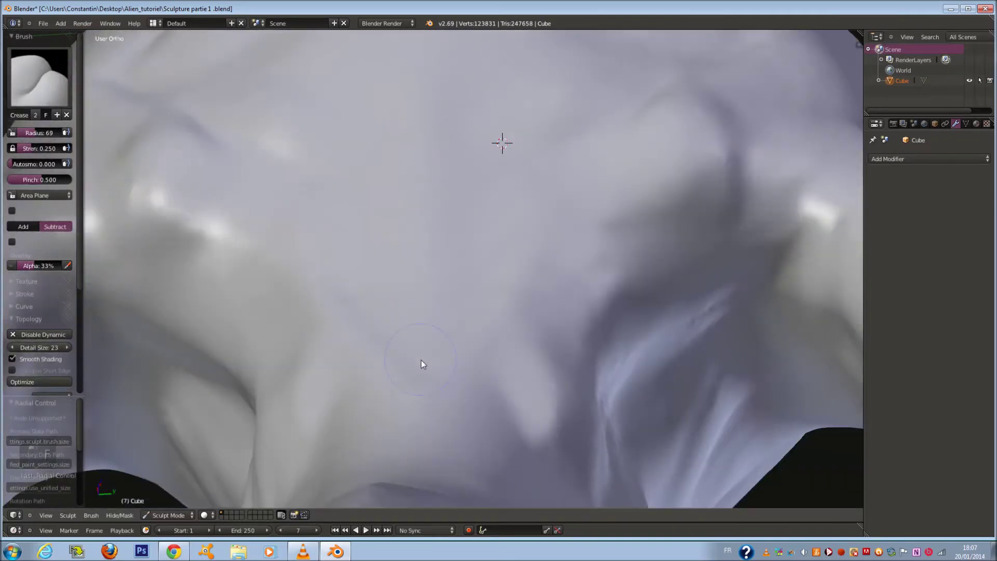
drag(330, 224, 386, 303)
scroll(385, 303, down, 2)
middle_drag(385, 304, 379, 289)
drag(426, 242, 423, 183)
middle_drag(423, 187, 420, 214)
drag(419, 214, 429, 153)
mouse_move(429, 153)
middle_down()
mouse_move(451, 181)
mouse_move(575, 162)
mouse_move(597, 179)
middle_up()
Set the Crease radius to 48 and carve the fold along the lower edge of the chest muscle.
scroll(530, 208, up, 2)
key(f)
click(400, 305)
scroll(392, 310, up, 1)
drag(305, 339, 422, 329)
middle_drag(422, 329, 451, 332)
key(f)
click(454, 332)
drag(345, 342, 605, 328)
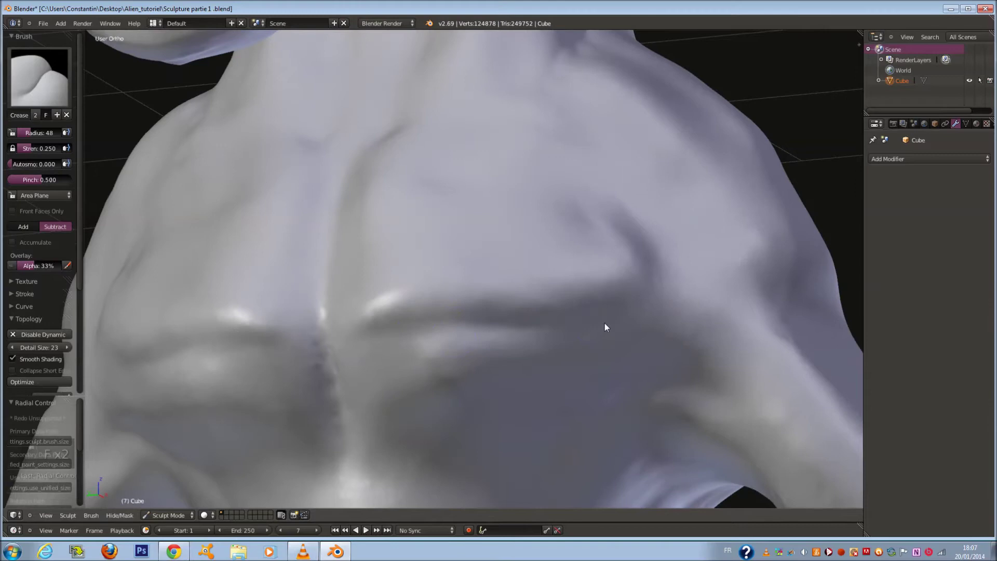
Set the Crease radius to 66 and carve a second fold beneath the chest muscle toward the armpit.
middle_drag(659, 314, 613, 342)
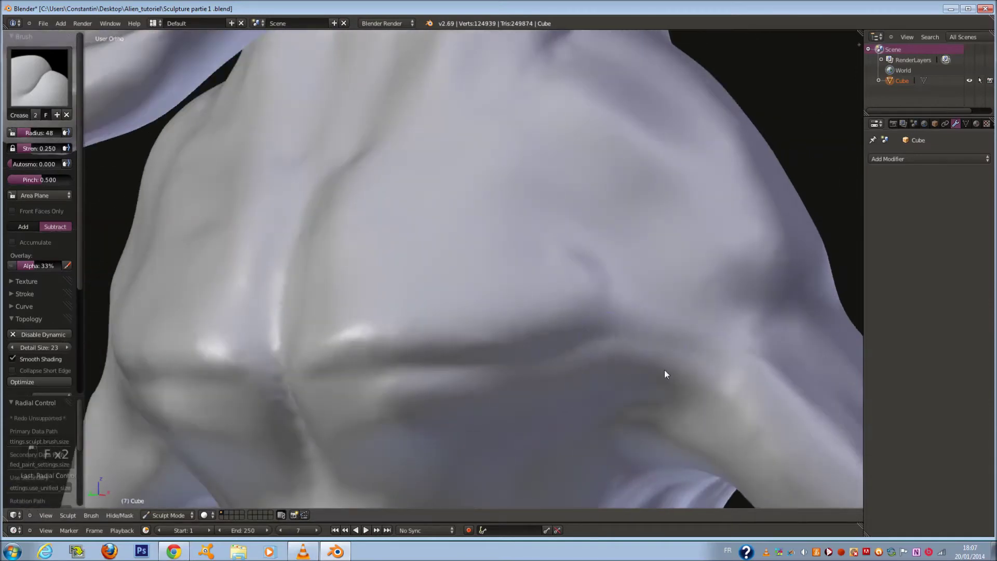
middle_drag(665, 371, 663, 338)
key(f)
click(305, 410)
drag(304, 411, 434, 403)
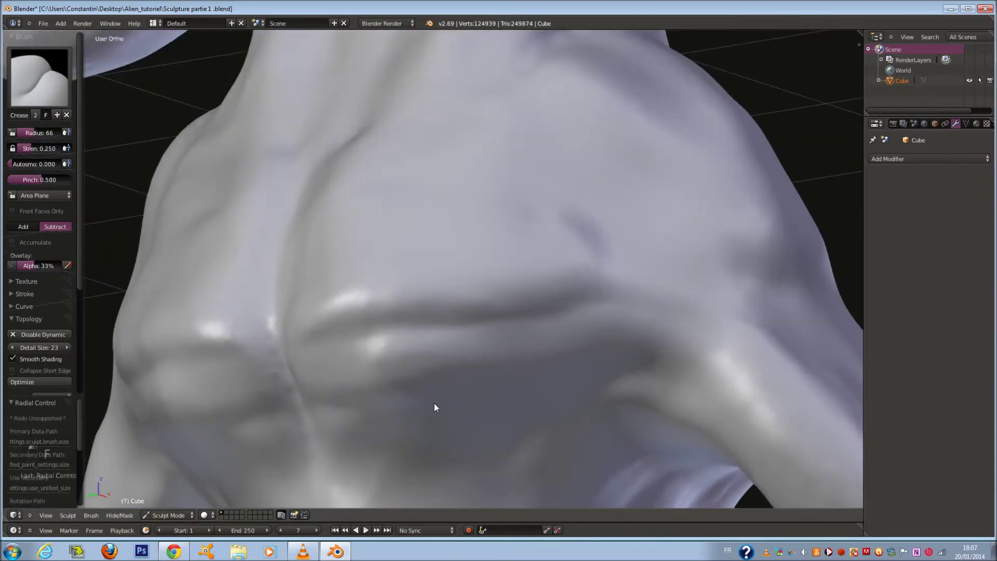
mouse_move(565, 379)
mouse_down()
mouse_move(760, 421)
mouse_move(660, 365)
mouse_up()
middle_drag(660, 365, 654, 405)
Set the Crease radius to 56 and carve creases across the side of the chest and its underside.
key(f)
click(382, 285)
mouse_move(382, 284)
middle_down()
mouse_move(405, 278)
mouse_move(367, 278)
mouse_move(606, 263)
mouse_move(464, 283)
middle_up()
middle_drag(381, 232, 437, 229)
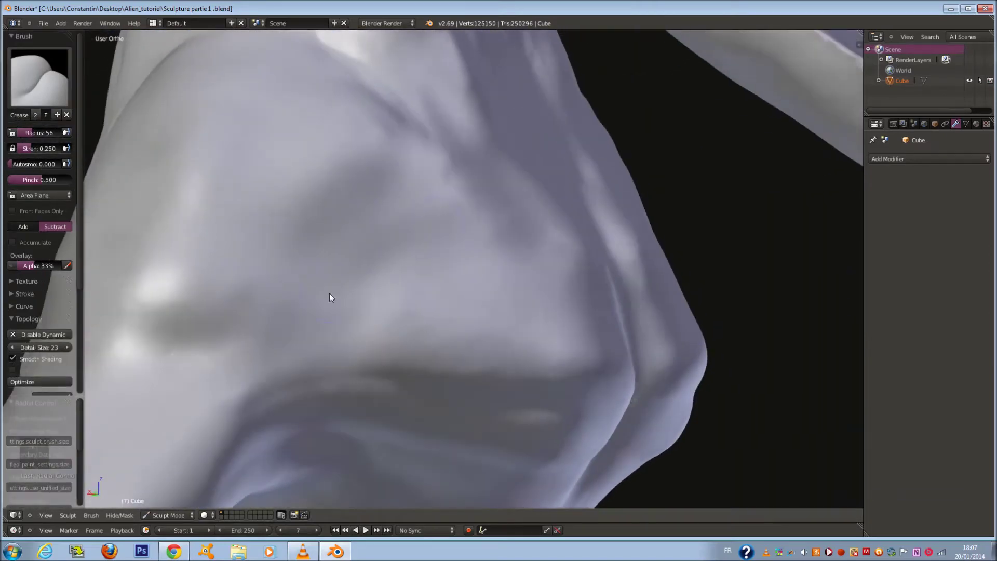
mouse_move(327, 335)
mouse_down()
mouse_move(548, 334)
mouse_move(403, 330)
mouse_up()
mouse_move(403, 329)
middle_down()
mouse_move(291, 325)
mouse_move(374, 344)
middle_up()
drag(375, 344, 473, 332)
drag(199, 278, 406, 217)
Set the Crease radius to 64 and carve short horizontal creases beside the breastbone.
mouse_move(586, 262)
middle_down()
mouse_move(430, 266)
mouse_move(380, 242)
middle_up()
key(f)
click(433, 266)
drag(352, 238, 398, 240)
mouse_move(365, 284)
mouse_down()
mouse_move(398, 284)
mouse_move(402, 305)
mouse_up()
drag(362, 203, 400, 212)
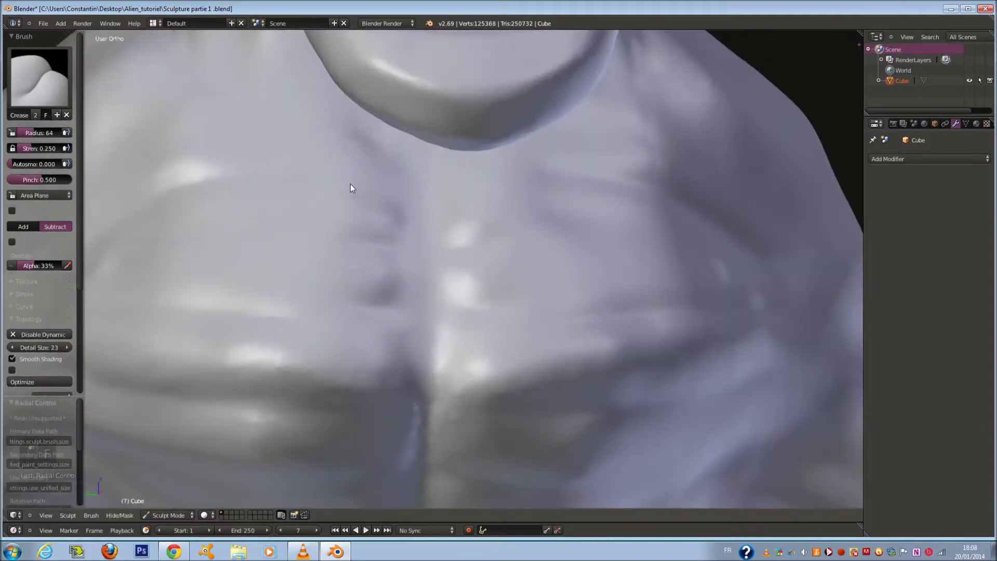
Set the Crease radius to 57 and add two more short creases along the breastbone.
middle_drag(314, 247, 342, 242)
scroll(364, 281, down, 5)
mouse_move(474, 314)
middle_down()
mouse_move(392, 302)
mouse_move(420, 261)
mouse_move(380, 250)
middle_up()
scroll(420, 261, up, 5)
key(f)
click(391, 283)
drag(318, 313, 358, 314)
drag(314, 348, 361, 353)
Set the Crease radius to 72 and carve creases down the shoulder muscle to where it meets the upper arm.
scroll(560, 296, down, 5)
middle_drag(560, 304, 394, 275)
scroll(309, 311, up, 2)
middle_drag(309, 311, 426, 250)
scroll(426, 250, up, 4)
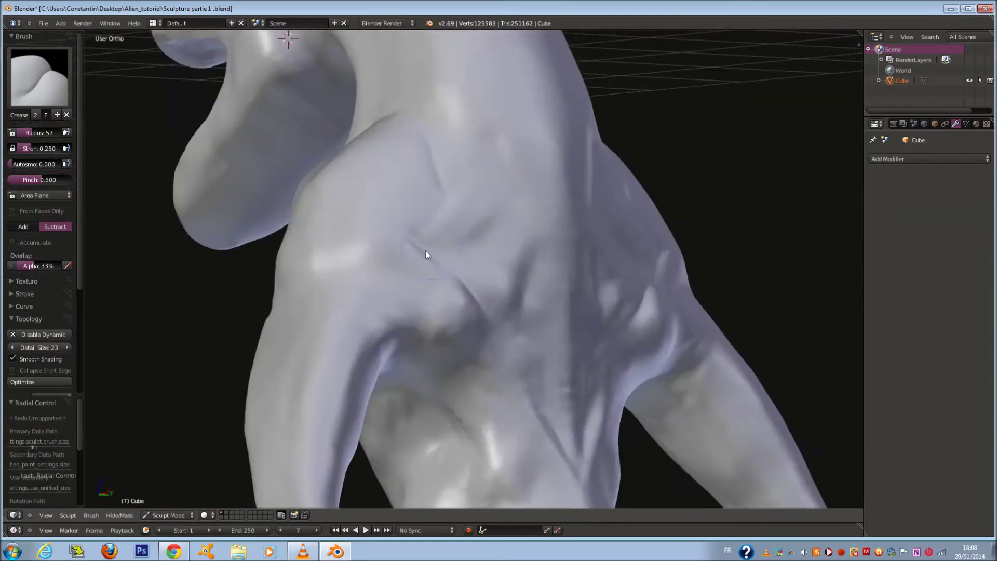
key(f)
middle_drag(326, 278, 558, 245)
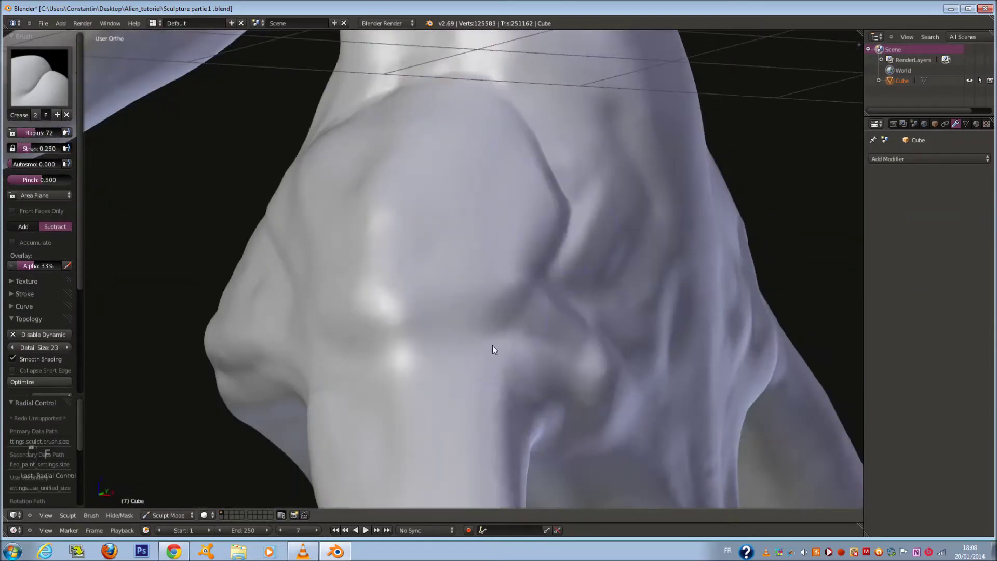
middle_drag(492, 345, 417, 304)
mouse_move(459, 436)
mouse_down()
mouse_move(351, 224)
mouse_move(483, 408)
mouse_up()
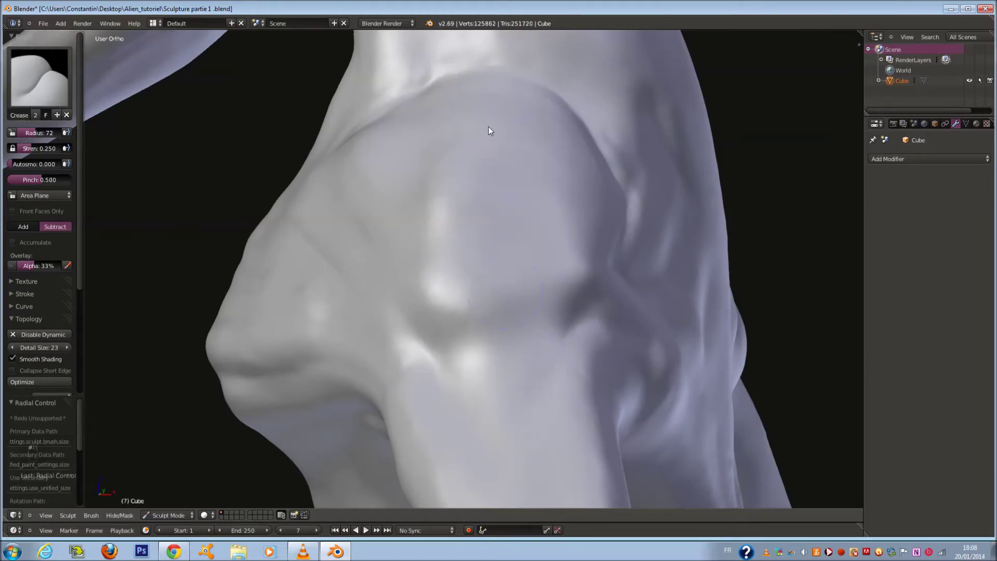
drag(439, 148, 483, 379)
drag(441, 262, 476, 375)
drag(562, 186, 510, 418)
Examine the upper back, the shoulders and the whole body from several angles and distances.
scroll(510, 419, down, 5)
middle_drag(504, 362, 408, 127)
scroll(408, 128, up, 4)
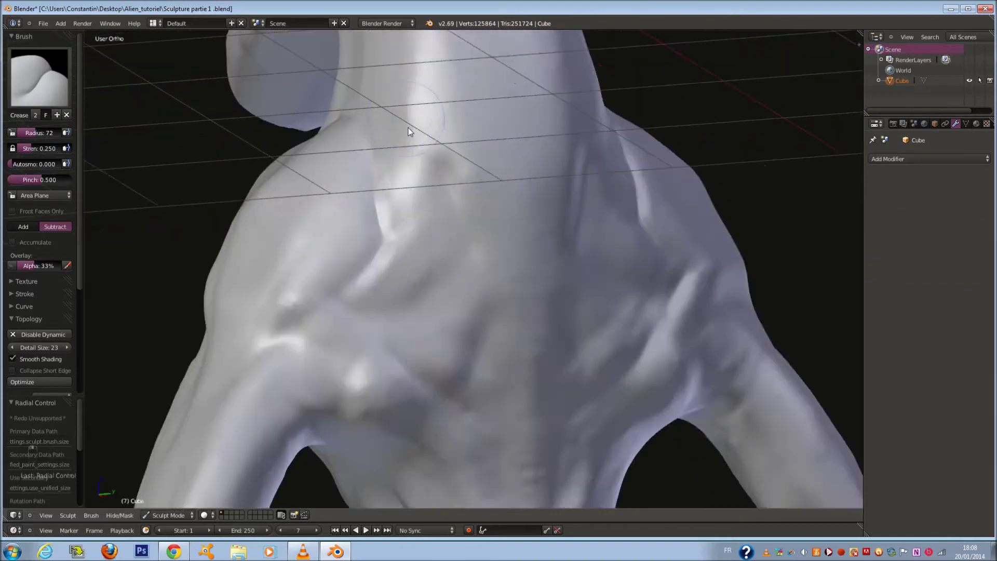
scroll(409, 128, down, 8)
middle_drag(480, 413, 617, 378)
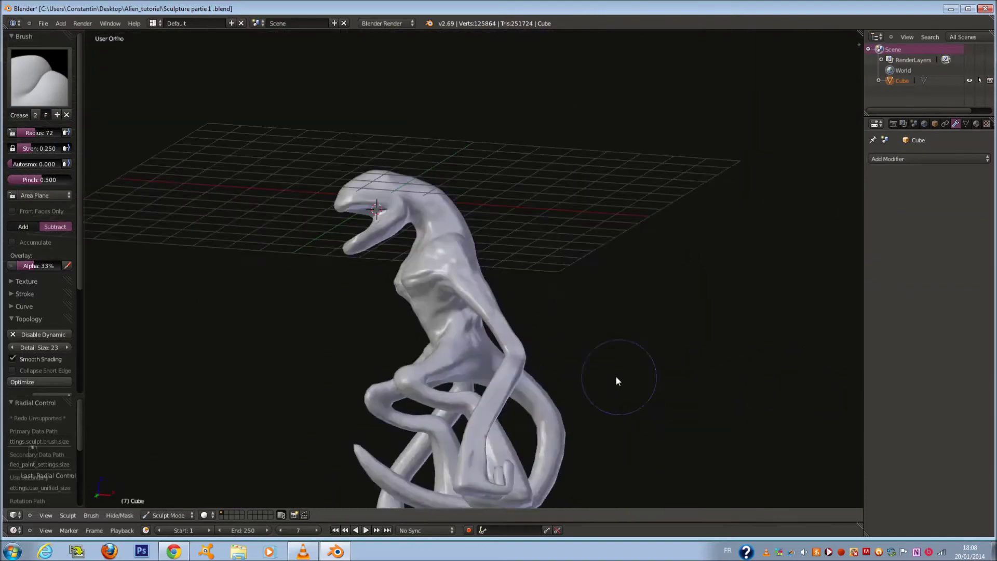
scroll(498, 253, up, 5)
middle_drag(499, 253, 214, 231)
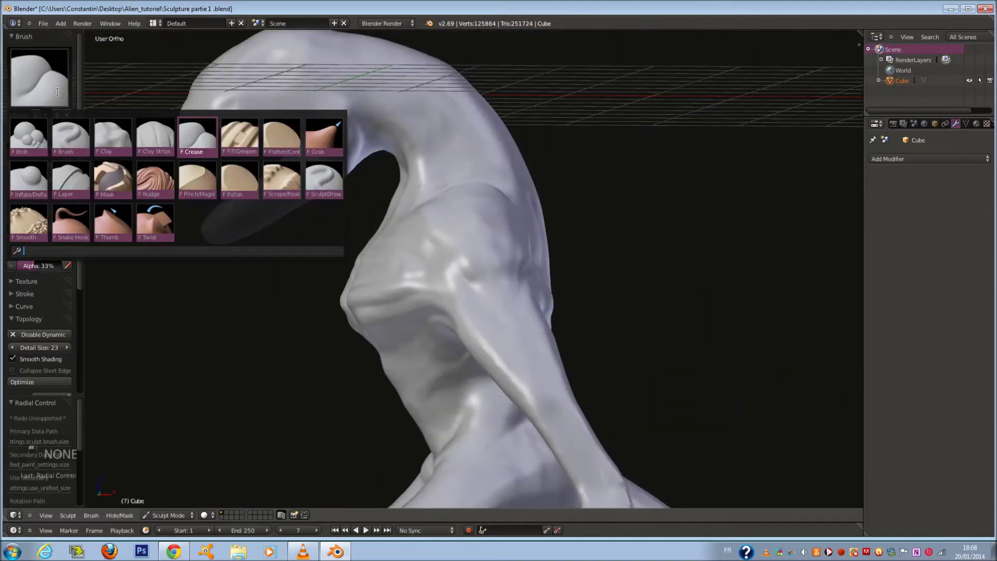
Switch to the Clay Strips brush at a radius of 81 and add clay on the side of the neck behind the jaw.
click(155, 137)
scroll(468, 207, up, 5)
key(f)
click(429, 284)
middle_drag(442, 266, 419, 221)
mouse_move(411, 312)
middle_down()
mouse_move(442, 224)
mouse_move(366, 209)
middle_up()
key(f)
click(372, 209)
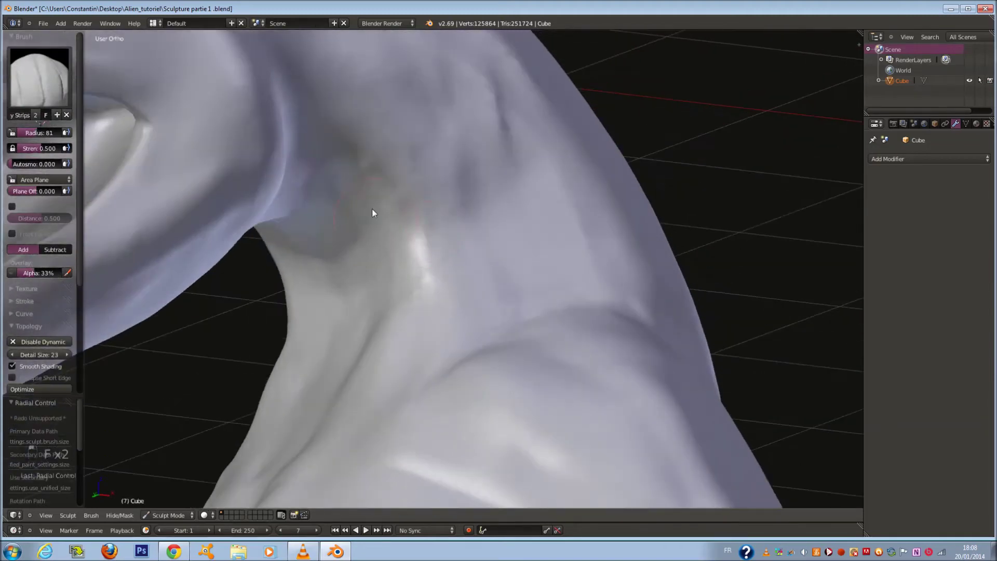
mouse_move(344, 161)
mouse_down()
mouse_move(394, 178)
mouse_move(408, 208)
mouse_up()
mouse_move(406, 192)
middle_down()
mouse_move(404, 173)
mouse_move(390, 188)
middle_up()
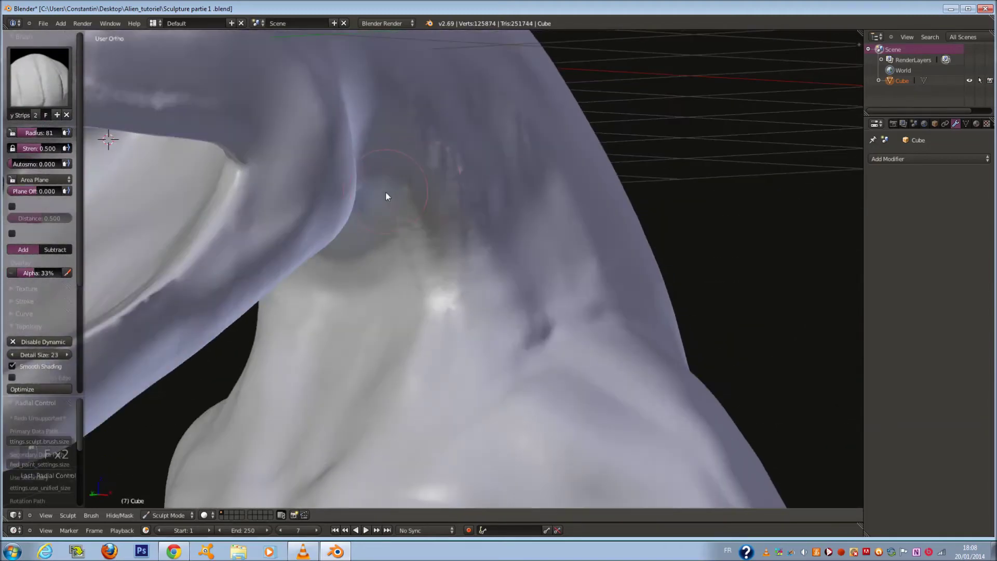
Build up muscle strands on the throat under the jaw with Clay Strips, starting at a radius of 75.
mouse_move(419, 316)
middle_down()
mouse_move(410, 330)
mouse_move(397, 249)
mouse_move(417, 245)
middle_up()
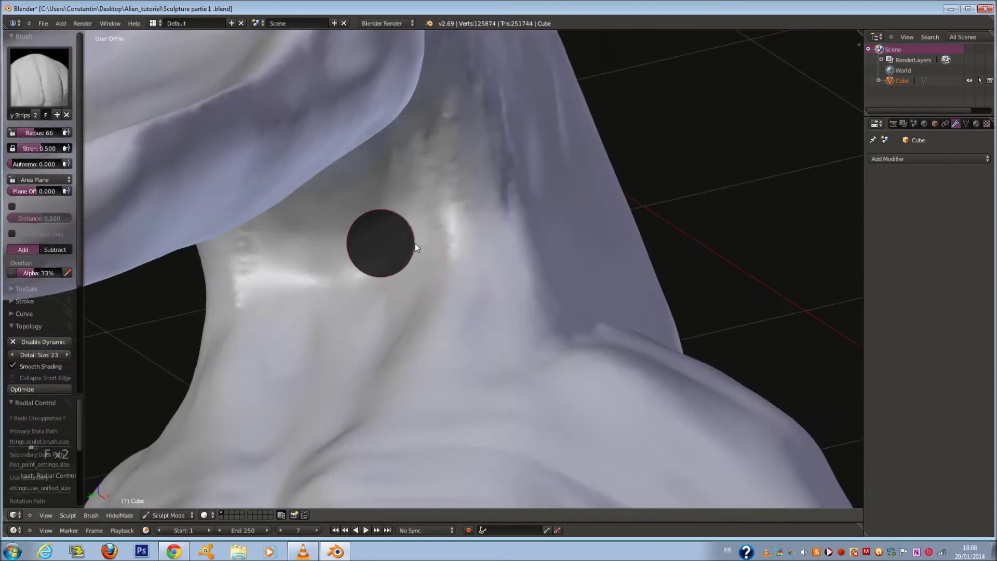
mouse_move(396, 280)
mouse_down()
mouse_move(394, 238)
mouse_move(387, 281)
mouse_up()
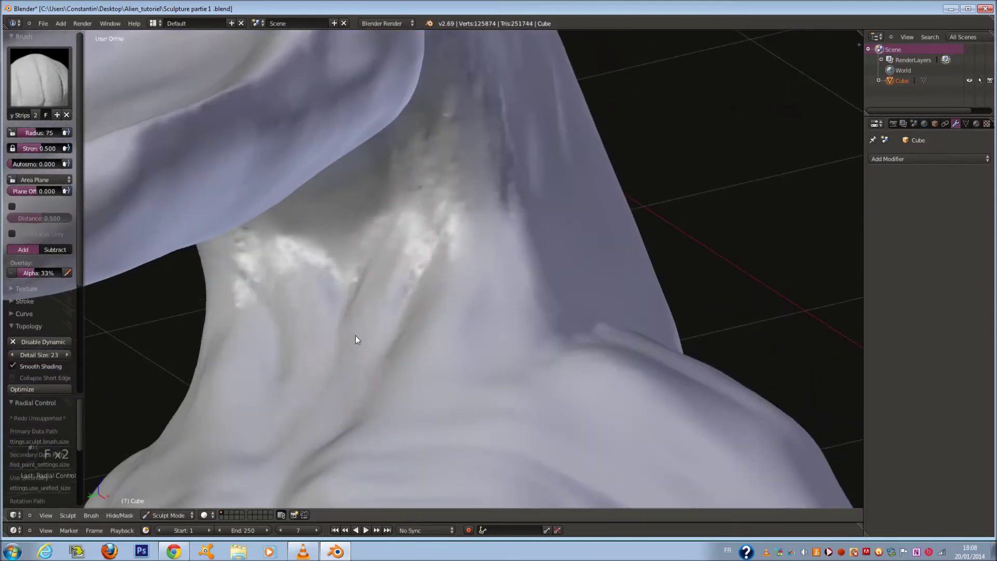
middle_drag(371, 290, 364, 208)
key(f)
click(363, 206)
drag(387, 192, 349, 178)
key(f)
click(289, 154)
mouse_move(303, 215)
mouse_down()
mouse_move(319, 218)
mouse_move(326, 202)
mouse_move(312, 216)
mouse_move(318, 224)
mouse_up()
key(f)
click(307, 214)
Resize the Clay Strips brush and add a short vertical strip on the side of the throat.
middle_drag(318, 226, 390, 276)
scroll(388, 224, down, 3)
key(f)
click(393, 276)
mouse_move(409, 223)
mouse_down()
mouse_move(419, 349)
mouse_move(411, 254)
mouse_up()
middle_drag(408, 249, 432, 213)
Build up a rounded bulge on the throat under the jaw, raising the Clay Strips radius to 100.
scroll(405, 210, up, 3)
key(f)
click(405, 209)
drag(319, 208, 312, 247)
drag(286, 195, 285, 273)
key(f)
click(281, 227)
drag(283, 208, 298, 281)
mouse_move(285, 225)
mouse_down()
mouse_move(314, 296)
mouse_move(336, 272)
mouse_up()
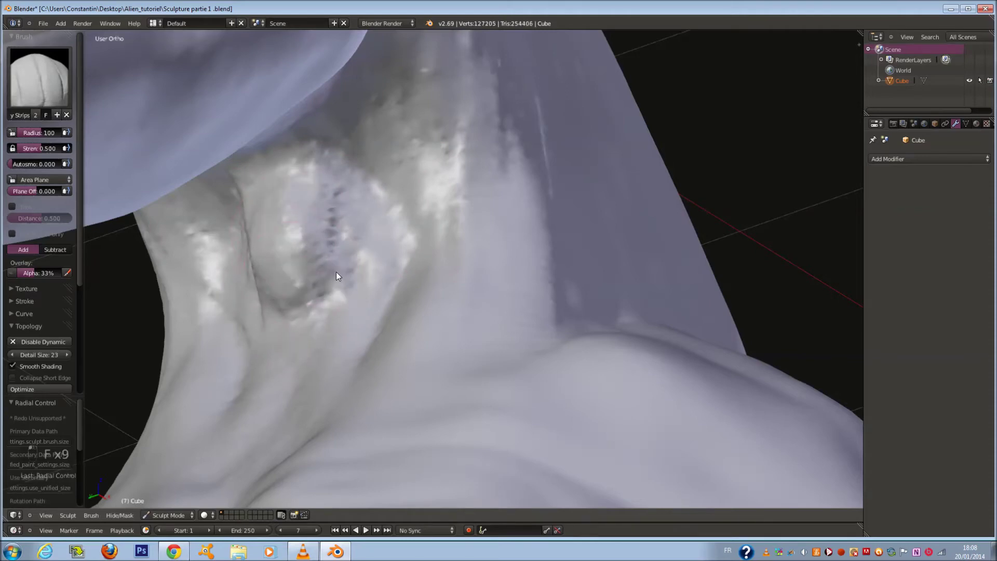
Adjust the brush size and add a short clay strip beside the throat bulge.
middle_drag(341, 197, 339, 267)
key(f)
click(349, 274)
drag(356, 271, 357, 308)
Set the Clay Strips radius to 92 and lay two long strips down the side of the neck.
middle_drag(277, 136, 264, 169)
key(f)
click(234, 166)
middle_drag(366, 226, 418, 240)
key(f)
click(425, 242)
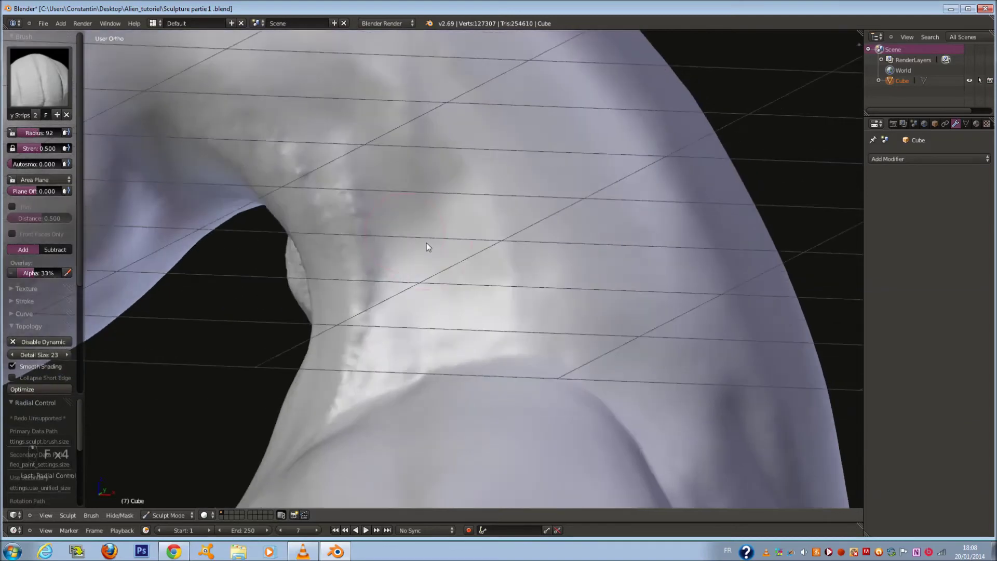
middle_drag(303, 121, 334, 113)
drag(357, 118, 416, 344)
drag(325, 117, 380, 286)
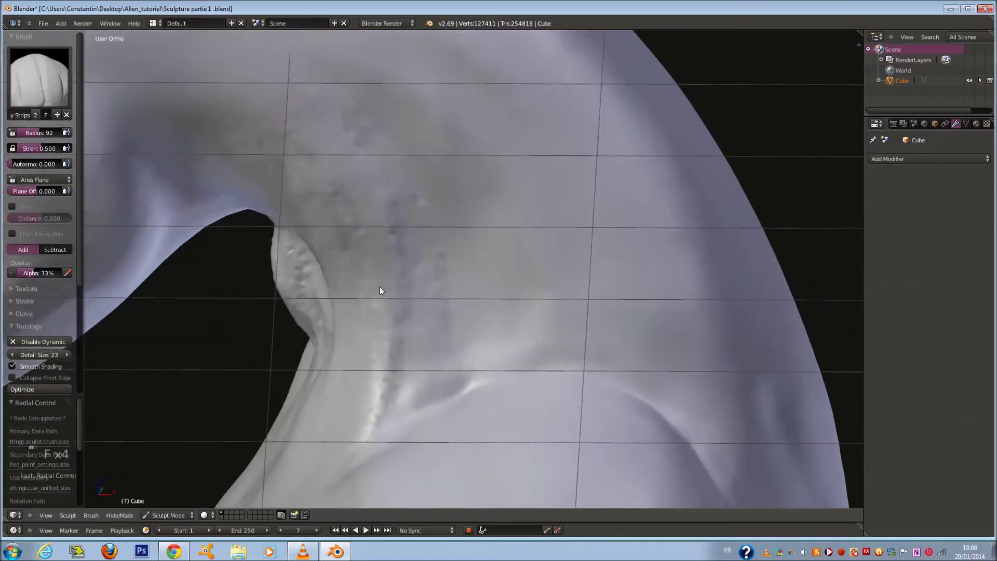
Extend the neck muscle with clay strips running forward beneath the back of the head.
middle_drag(382, 232, 418, 244)
mouse_move(397, 130)
mouse_down()
mouse_move(249, 131)
mouse_move(260, 97)
mouse_up()
drag(374, 115, 191, 94)
middle_drag(251, 85, 268, 125)
mouse_move(312, 137)
mouse_down()
mouse_move(240, 139)
mouse_move(251, 133)
mouse_up()
Set the Clay Strips radius to 100 and thicken the side neck muscle down toward the shoulder.
middle_drag(303, 136, 379, 161)
key(f)
click(384, 159)
mouse_move(390, 172)
mouse_down()
mouse_move(447, 321)
mouse_move(439, 330)
mouse_up()
middle_drag(438, 329, 455, 283)
drag(455, 260, 438, 381)
scroll(437, 378, down, 4)
middle_drag(430, 316, 413, 341)
scroll(412, 340, up, 5)
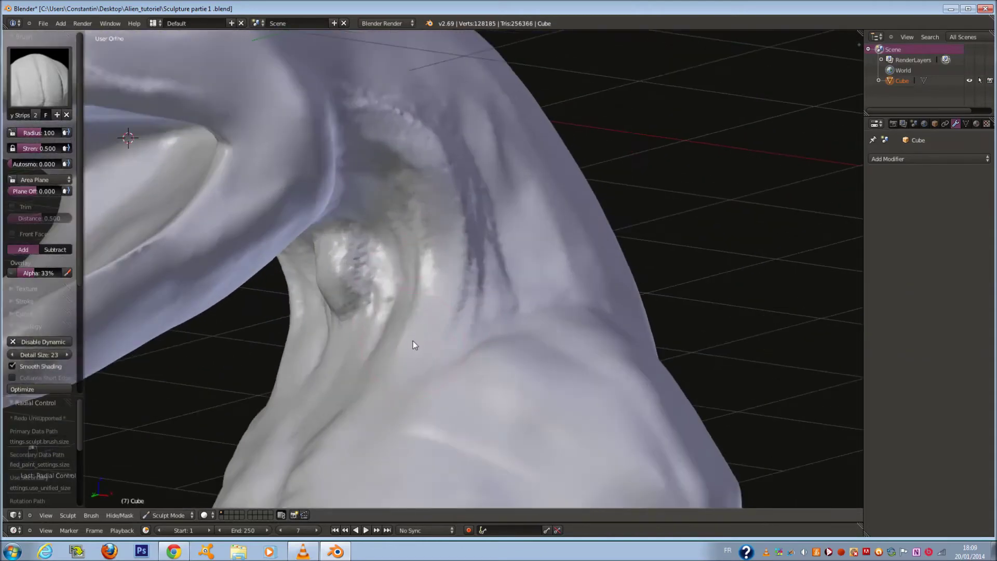
Lay two more clay strips along the side neck muscle down to the top of the shoulder.
scroll(323, 72, down, 1)
mouse_move(458, 162)
mouse_down()
mouse_move(414, 287)
mouse_move(408, 337)
mouse_up()
drag(447, 171, 404, 358)
Set the Clay Strips radius to 53 and build a long strip from the shoulder up the neck to the head.
mouse_move(404, 358)
middle_down()
mouse_move(362, 312)
mouse_move(335, 308)
middle_up()
key(f)
click(320, 311)
shift+middle_drag(278, 55, 286, 133)
scroll(278, 121, up, 1)
key(f)
key(f)
click(265, 137)
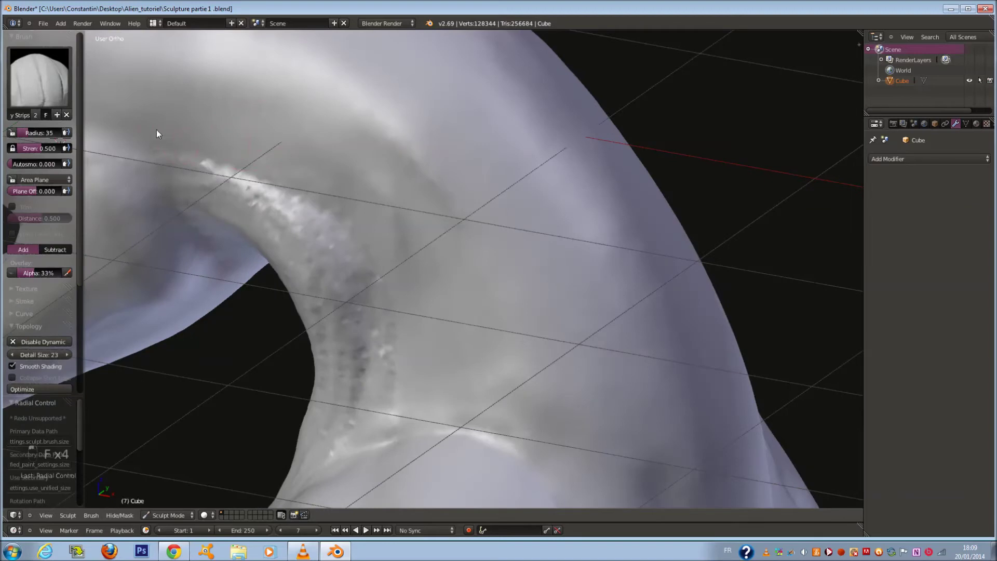
key(f)
click(434, 403)
mouse_move(414, 414)
mouse_down()
mouse_move(406, 319)
mouse_move(225, 140)
mouse_move(273, 139)
mouse_move(404, 323)
mouse_move(394, 285)
mouse_move(200, 152)
mouse_up()
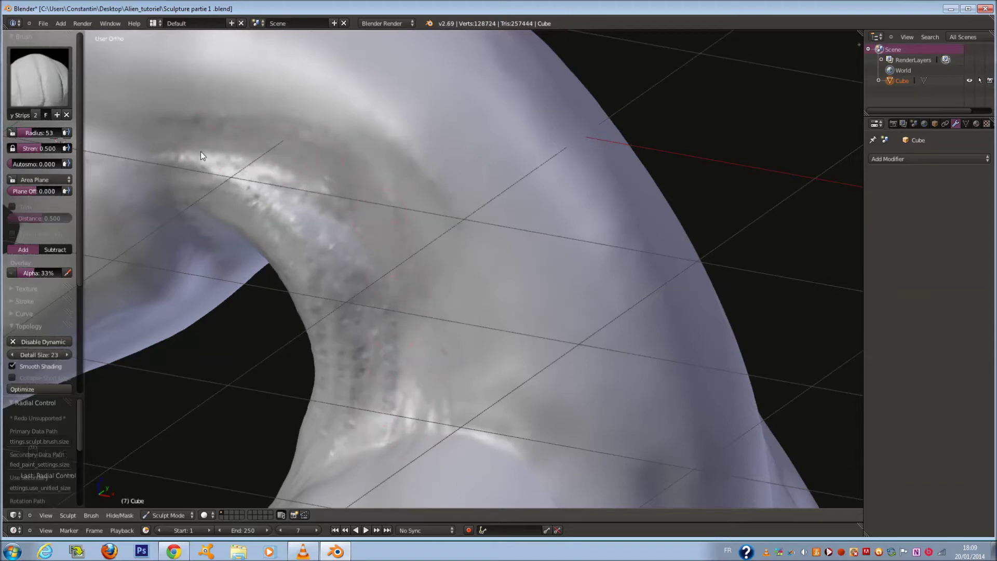
scroll(519, 267, down, 10)
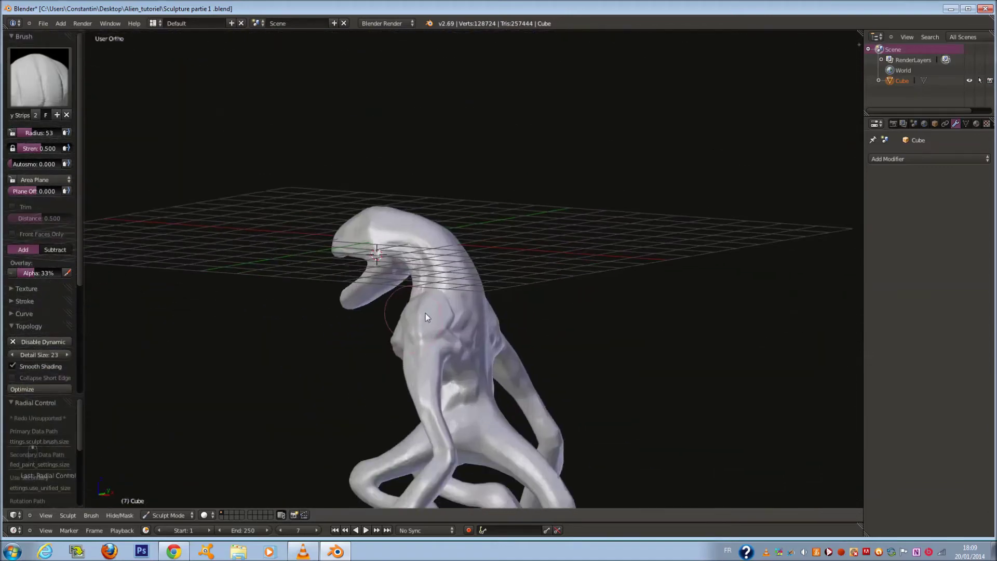
Set the Clay Strips radius to 74 and build horizontal folds around the back of the neck.
scroll(511, 299, up, 7)
mouse_move(210, 138)
middle_down()
mouse_move(405, 268)
mouse_move(367, 269)
middle_up()
key(f)
click(386, 280)
middle_drag(416, 348, 449, 350)
key(f)
click(448, 350)
mouse_move(458, 306)
mouse_down()
mouse_move(523, 324)
mouse_move(560, 322)
mouse_move(623, 291)
mouse_up()
mouse_move(378, 323)
middle_down()
mouse_move(453, 296)
mouse_move(379, 305)
middle_up()
drag(378, 304, 484, 314)
mouse_move(484, 314)
middle_down()
mouse_move(436, 262)
mouse_move(561, 270)
middle_up()
drag(561, 270, 447, 249)
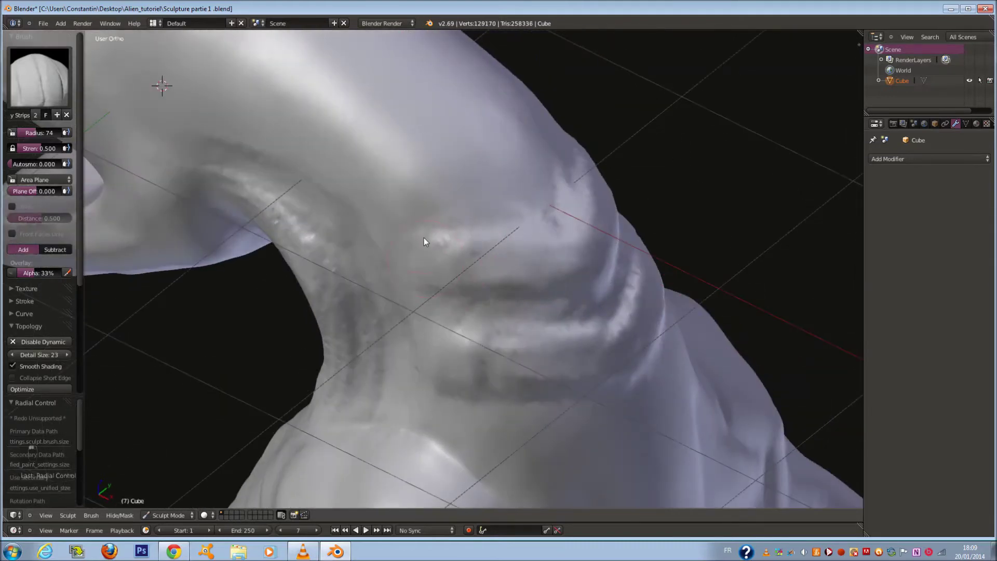
Lay more clay strips across the upper nape, stacking folds toward the back of the head.
middle_drag(424, 242, 385, 262)
mouse_move(385, 263)
mouse_down()
mouse_move(528, 254)
mouse_move(391, 251)
mouse_up()
mouse_move(392, 252)
middle_down()
mouse_move(392, 190)
mouse_move(423, 182)
mouse_move(428, 231)
mouse_move(319, 296)
mouse_move(370, 303)
middle_up()
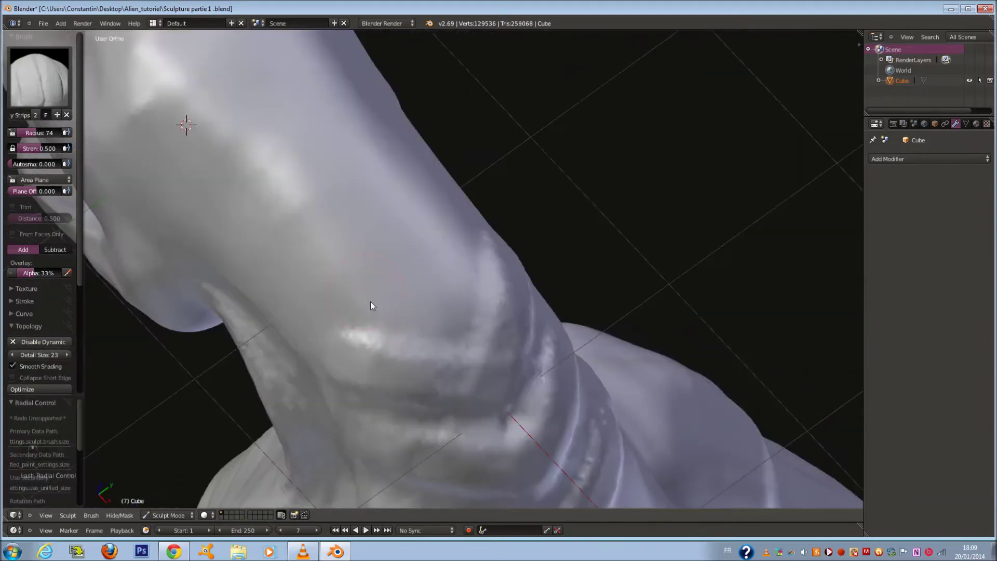
mouse_move(361, 293)
mouse_down()
mouse_move(259, 247)
mouse_move(279, 297)
mouse_up()
middle_drag(279, 300, 266, 272)
mouse_move(267, 273)
mouse_down()
mouse_move(285, 205)
mouse_move(276, 204)
mouse_up()
Resize the Clay Strips brush and add a short strip on the rear side of the head.
mouse_move(275, 205)
middle_down()
mouse_move(288, 193)
mouse_move(272, 184)
middle_up()
key(f)
click(248, 179)
mouse_move(249, 178)
mouse_down()
mouse_move(197, 166)
mouse_move(195, 129)
mouse_move(274, 223)
mouse_up()
mouse_move(275, 224)
middle_down()
mouse_move(269, 125)
mouse_move(418, 342)
mouse_move(437, 344)
middle_up()
Set the Clay Strips radius to 98 and thicken the V-shaped folds on the lower nape.
scroll(417, 342, down, 3)
scroll(418, 342, up, 2)
shift+scroll(437, 343, down, 12)
scroll(372, 308, up, 2)
key(f)
click(344, 303)
mouse_move(344, 303)
mouse_down()
mouse_move(405, 338)
mouse_move(233, 260)
mouse_move(392, 326)
mouse_up()
key(f)
click(387, 326)
drag(285, 262, 310, 277)
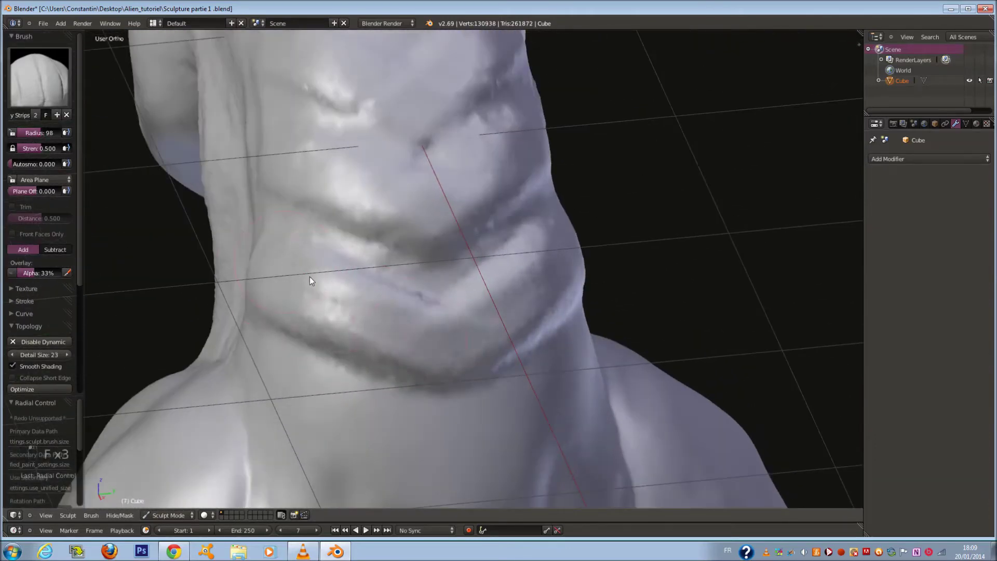
mouse_move(302, 132)
mouse_down()
mouse_move(387, 219)
mouse_move(271, 152)
mouse_move(411, 274)
mouse_move(390, 244)
mouse_up()
Build up the V-shaped folds on the upper nape with radius-98 clay strips.
mouse_move(390, 244)
middle_down()
mouse_move(416, 258)
mouse_move(361, 169)
middle_up()
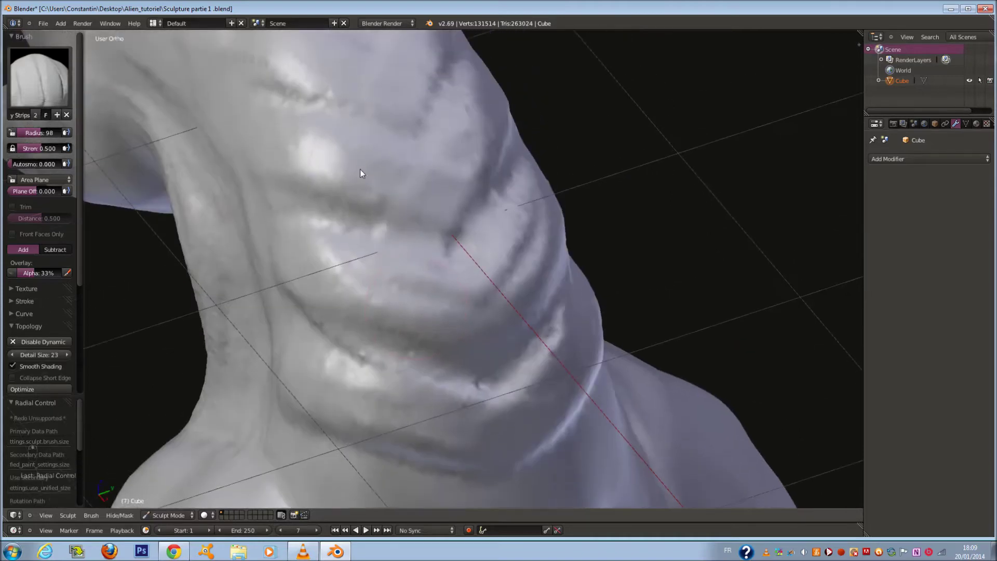
drag(423, 208, 293, 172)
mouse_move(294, 172)
middle_down()
mouse_move(359, 186)
mouse_move(251, 149)
middle_up()
drag(251, 148, 277, 170)
middle_drag(241, 132, 209, 79)
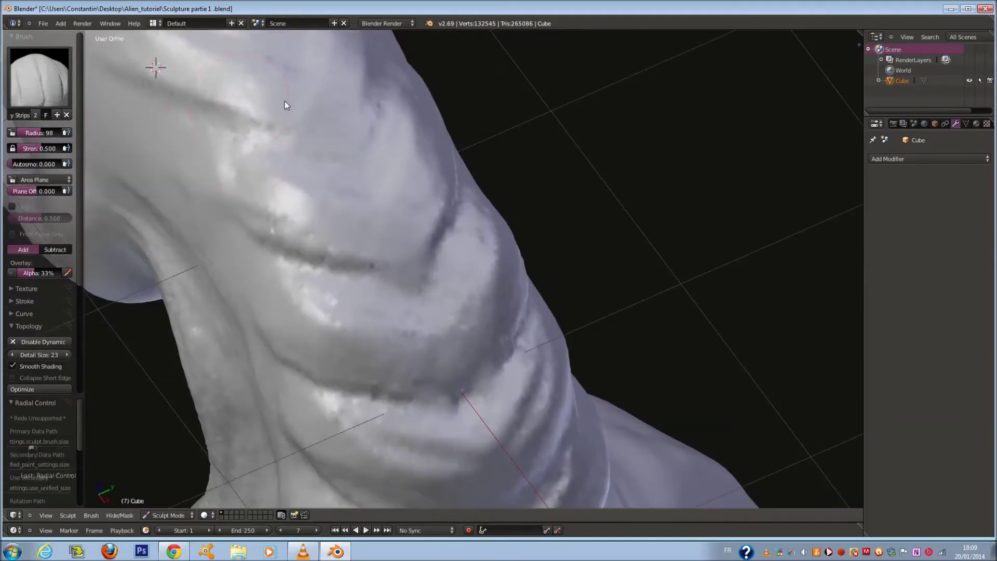
Resize the Clay Strips brush and lay diagonal strips over the back of the head toward the midline.
middle_drag(284, 101, 338, 72)
key(f)
click(319, 128)
mouse_move(228, 140)
mouse_down()
mouse_move(260, 219)
mouse_move(229, 162)
mouse_move(248, 197)
mouse_up()
mouse_move(335, 205)
mouse_down()
mouse_move(363, 241)
mouse_move(403, 221)
mouse_move(401, 261)
mouse_up()
middle_drag(401, 260, 395, 267)
mouse_move(396, 268)
mouse_down()
mouse_move(416, 256)
mouse_move(443, 338)
mouse_move(445, 329)
mouse_up()
mouse_move(445, 329)
middle_down()
mouse_move(420, 323)
mouse_move(412, 361)
mouse_move(462, 327)
mouse_move(265, 286)
middle_up()
Switch to the Polish brush, set its radius to 102 and polish across the lower chest edge.
scroll(418, 319, down, 10)
scroll(458, 316, up, 7)
click(49, 94)
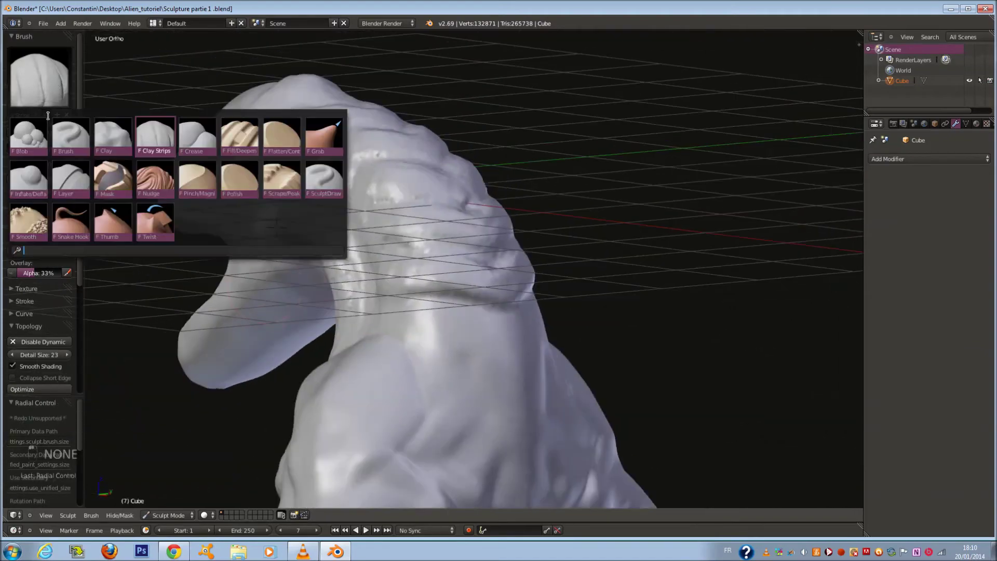
click(225, 185)
middle_drag(271, 195, 408, 185)
scroll(415, 202, down, 4)
mouse_move(468, 333)
middle_down()
mouse_move(491, 384)
mouse_move(384, 296)
middle_up()
scroll(492, 384, up, 1)
key(f)
click(510, 384)
scroll(386, 302, up, 5)
key(f)
drag(261, 356, 534, 341)
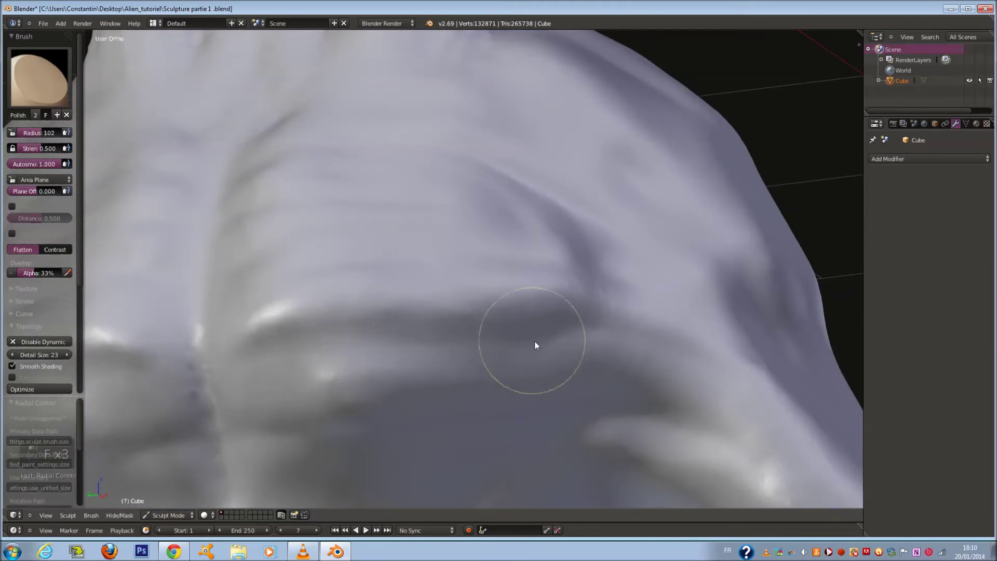
Set the Polish radius to 63 and flatten the surface just above the lower edge of the chest muscle.
key(f)
click(286, 289)
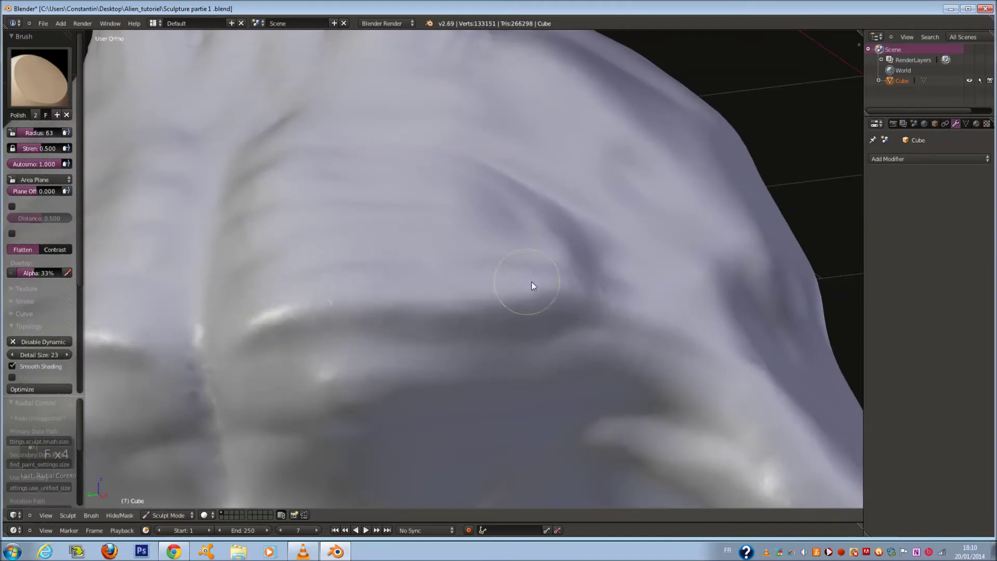
drag(346, 282, 572, 270)
mouse_move(584, 272)
middle_down()
mouse_move(565, 302)
mouse_move(512, 301)
middle_up()
Set the Polish radius to 94 and flatten the shoulder muscle and the dent beneath it.
key(f)
click(588, 306)
key(f)
click(521, 300)
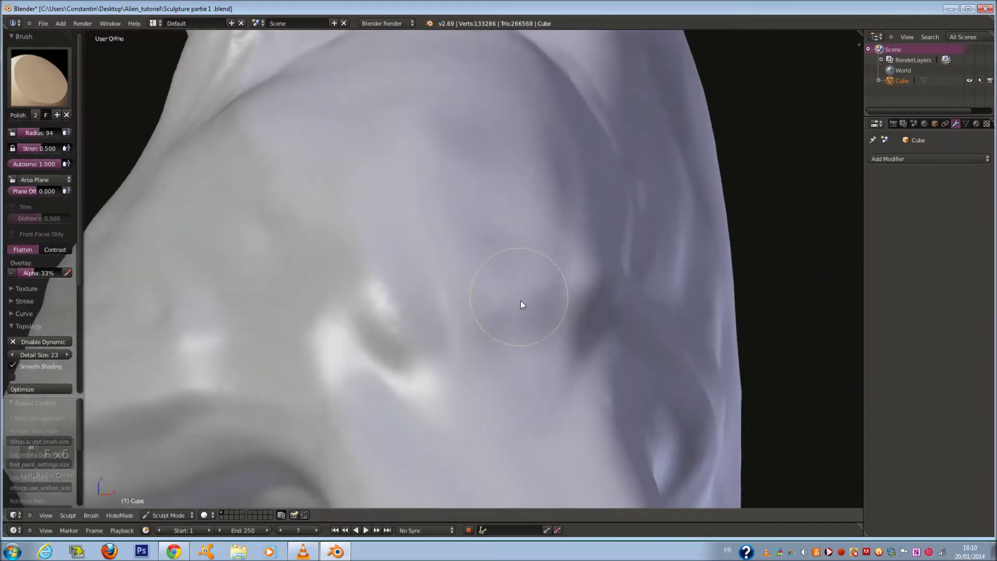
drag(269, 107, 257, 154)
drag(390, 346, 405, 332)
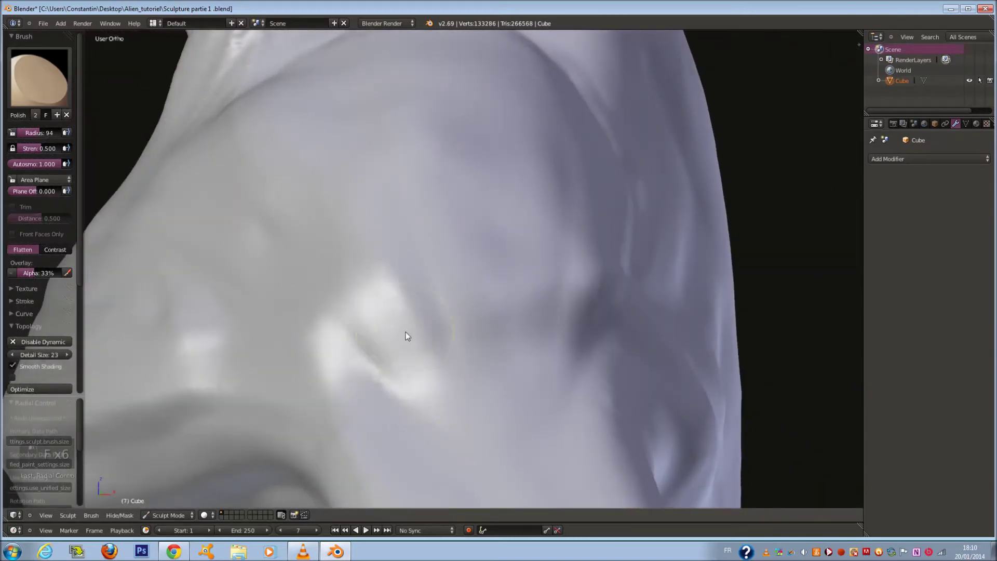
Set the Polish radius to 102 and flatten the shoulder muscle from its top down to the upper arm.
middle_drag(417, 332, 374, 357)
key(f)
click(380, 355)
mouse_move(330, 129)
mouse_down()
mouse_move(274, 269)
mouse_move(329, 122)
mouse_up()
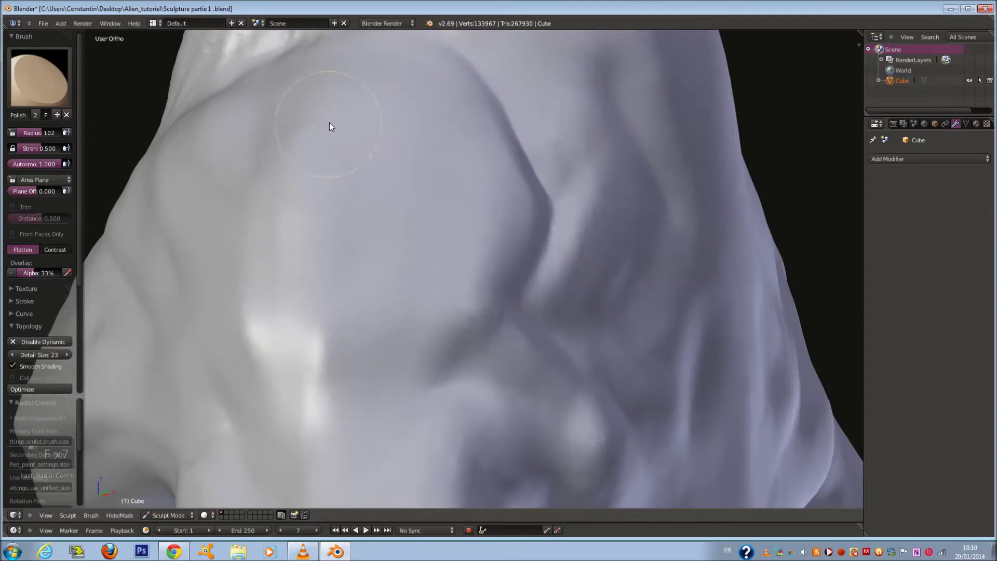
middle_drag(375, 197, 331, 208)
mouse_move(322, 307)
mouse_down()
mouse_move(363, 271)
mouse_move(245, 401)
mouse_up()
Polish the front of the upper arm beside the armpit.
mouse_move(244, 401)
middle_down()
mouse_move(328, 340)
mouse_move(462, 312)
mouse_move(379, 329)
mouse_move(518, 326)
middle_up()
drag(712, 384, 721, 401)
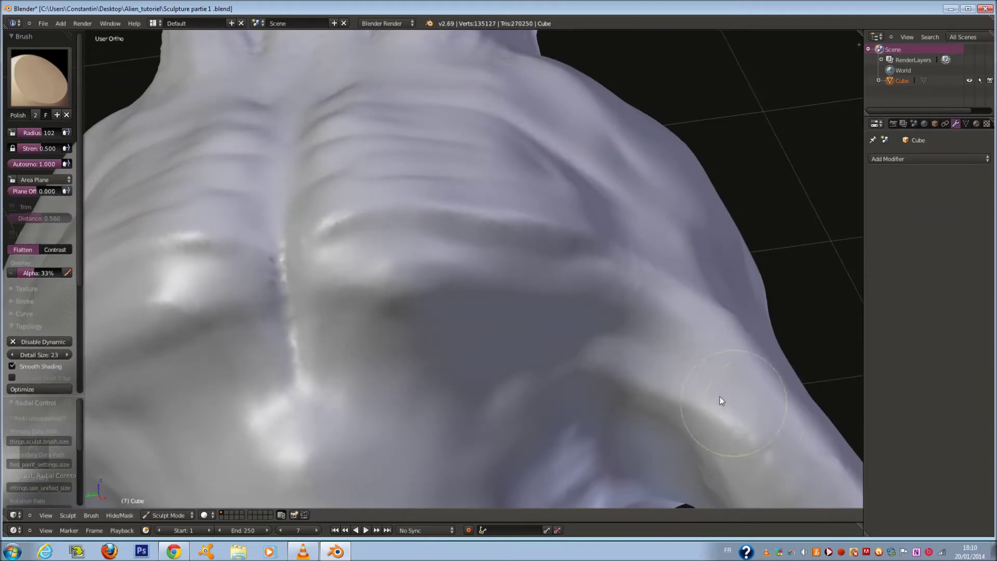
middle_drag(721, 400, 718, 457)
Set the Polish radius to 63 and soften the chest ridges beside the breastbone.
key(f)
click(320, 263)
middle_drag(381, 312, 383, 259)
drag(300, 328, 475, 310)
key(f)
click(465, 306)
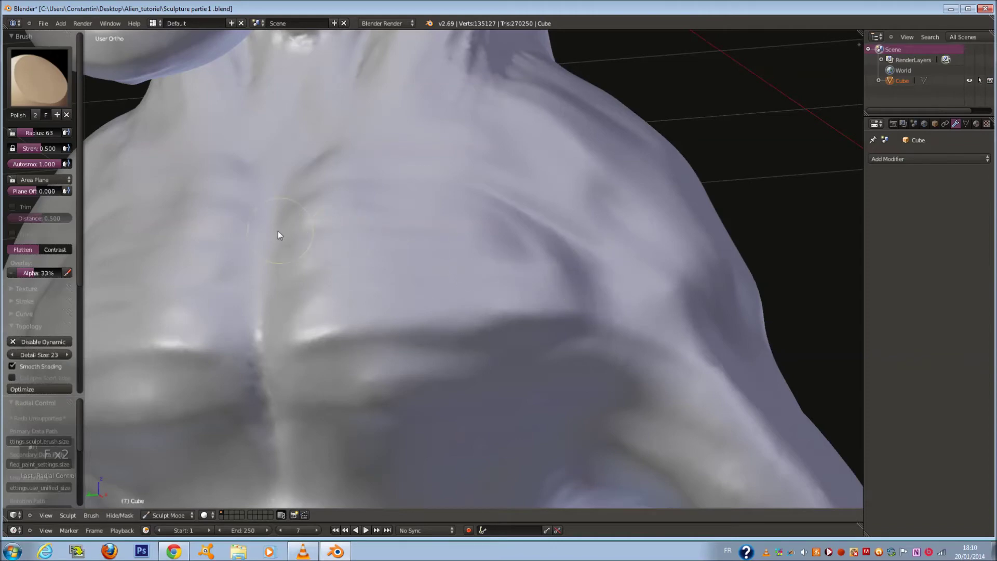
middle_drag(379, 235, 524, 270)
middle_drag(457, 263, 466, 244)
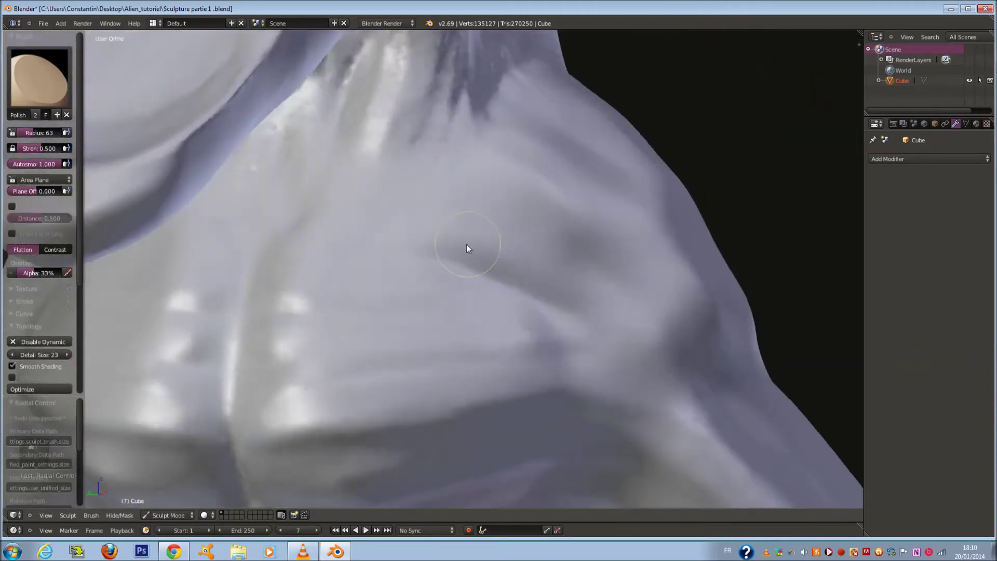
Polish the side of the shoulder muscle with radius 92 and the crease above the armpit with radius 90.
scroll(405, 247, down, 7)
mouse_move(343, 249)
middle_down()
mouse_move(300, 286)
mouse_move(387, 278)
middle_up()
scroll(337, 275, up, 6)
key(f)
click(375, 277)
key(f)
click(401, 243)
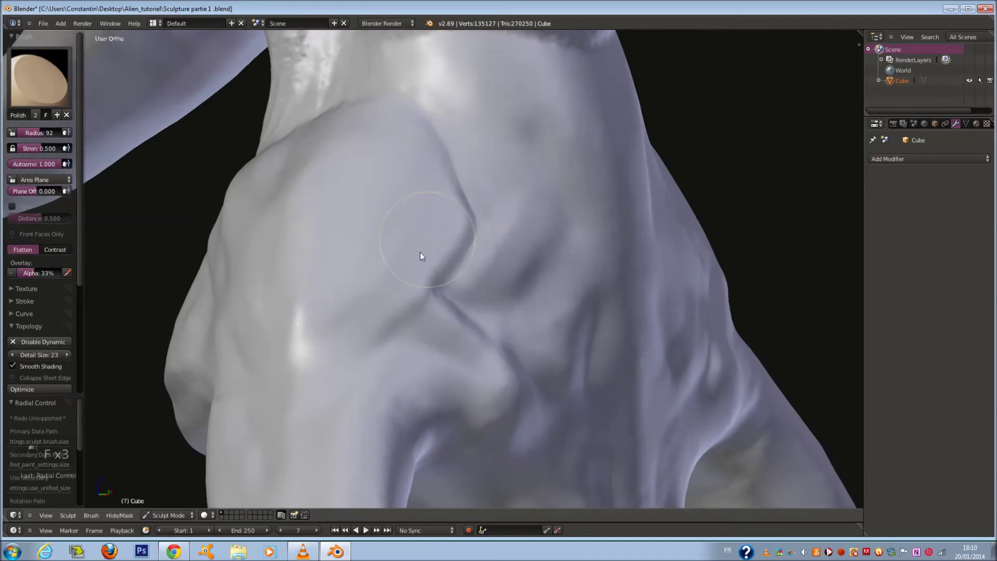
middle_drag(323, 325, 323, 329)
key(f)
click(343, 311)
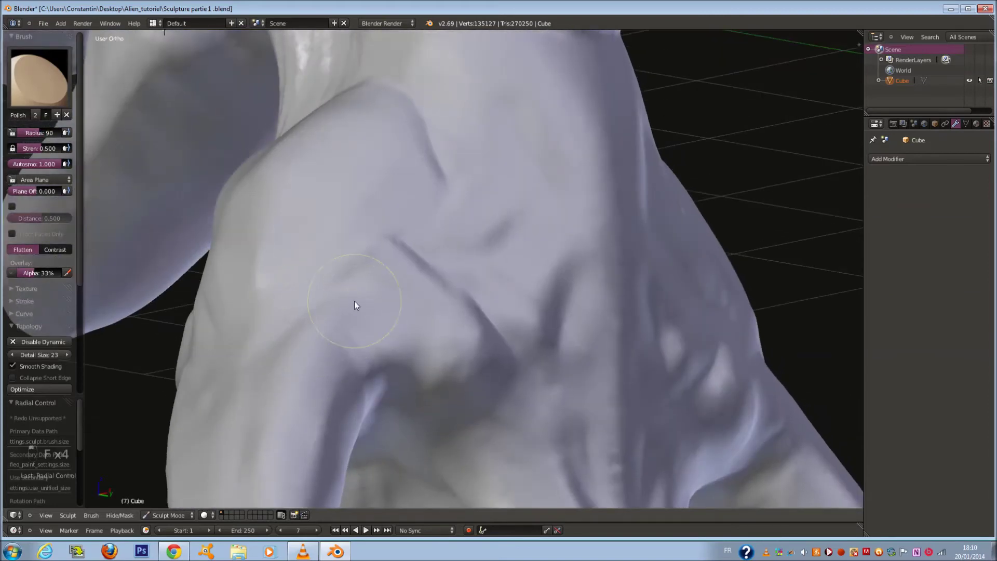
mouse_move(462, 382)
middle_down()
mouse_move(432, 316)
mouse_move(454, 385)
middle_up()
Set the Polish radius to 103 and save the scene over the existing Sculpture partie 1 .blend file.
mouse_move(381, 328)
middle_down()
mouse_move(452, 400)
mouse_move(578, 370)
middle_up()
key(f)
click(585, 370)
middle_drag(459, 298, 442, 321)
scroll(338, 350, down, 6)
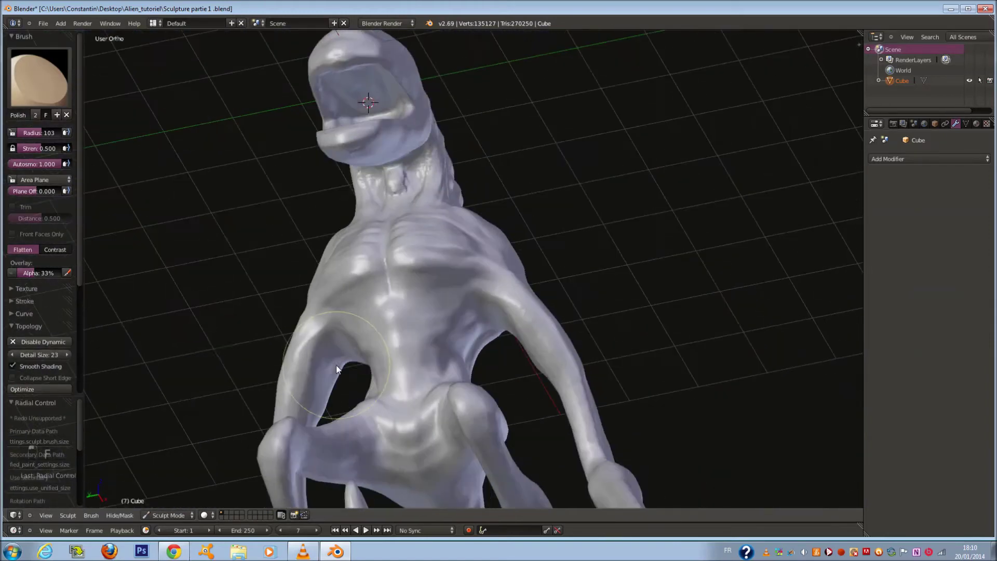
key(ctrl+s)
click(336, 365)
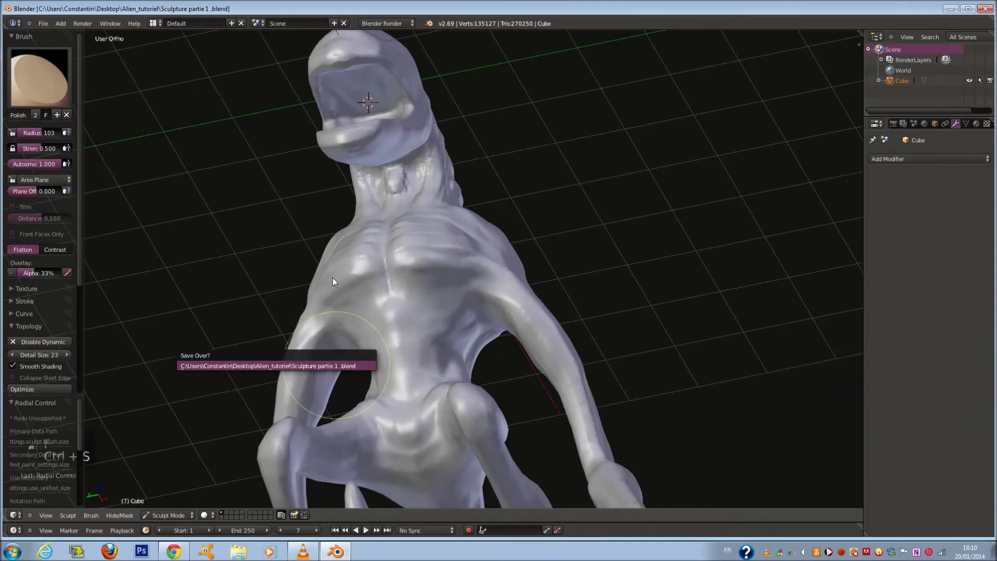
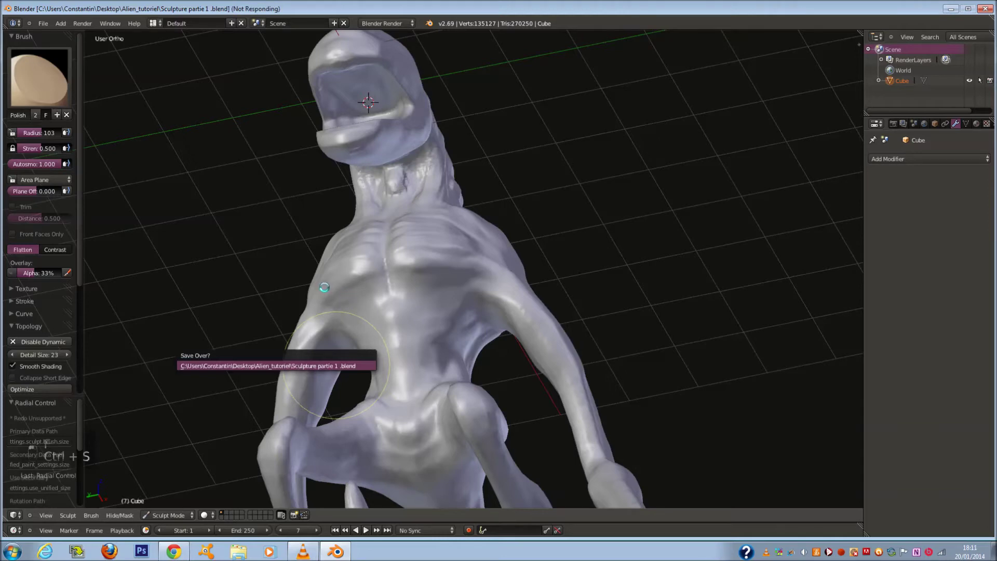
Switch to the Smooth brush, set its radius to 113 and smooth the side neck muscle and throat bulge.
click(35, 100)
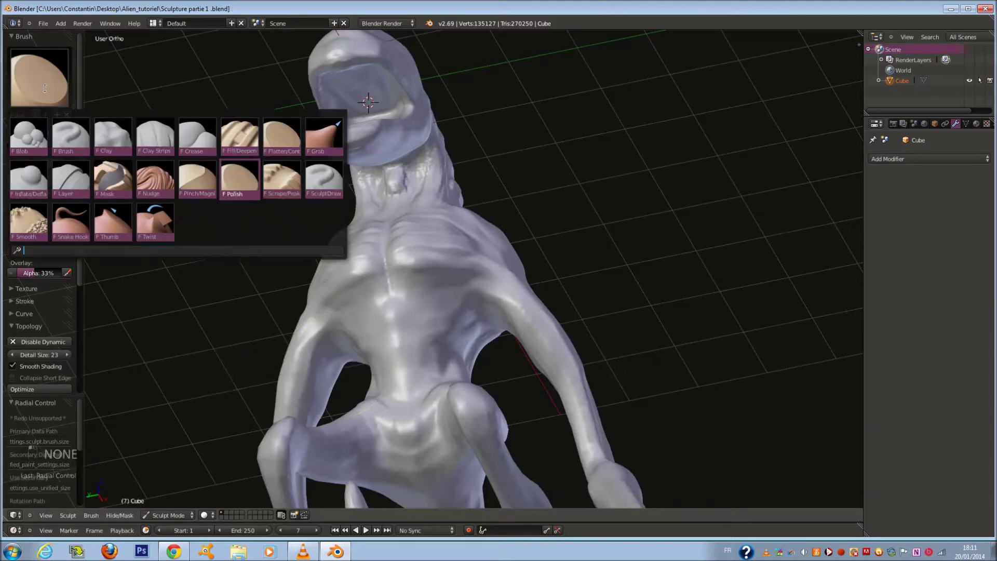
click(35, 227)
scroll(606, 149, up, 1)
mouse_move(606, 149)
middle_down()
mouse_move(355, 235)
mouse_move(355, 378)
middle_up()
scroll(478, 177, up, 6)
middle_drag(477, 177, 345, 231)
key(f)
click(259, 142)
mouse_move(257, 142)
mouse_down()
mouse_move(367, 151)
mouse_move(367, 278)
mouse_move(469, 392)
mouse_move(395, 170)
mouse_move(390, 430)
mouse_move(297, 348)
mouse_move(276, 309)
mouse_up()
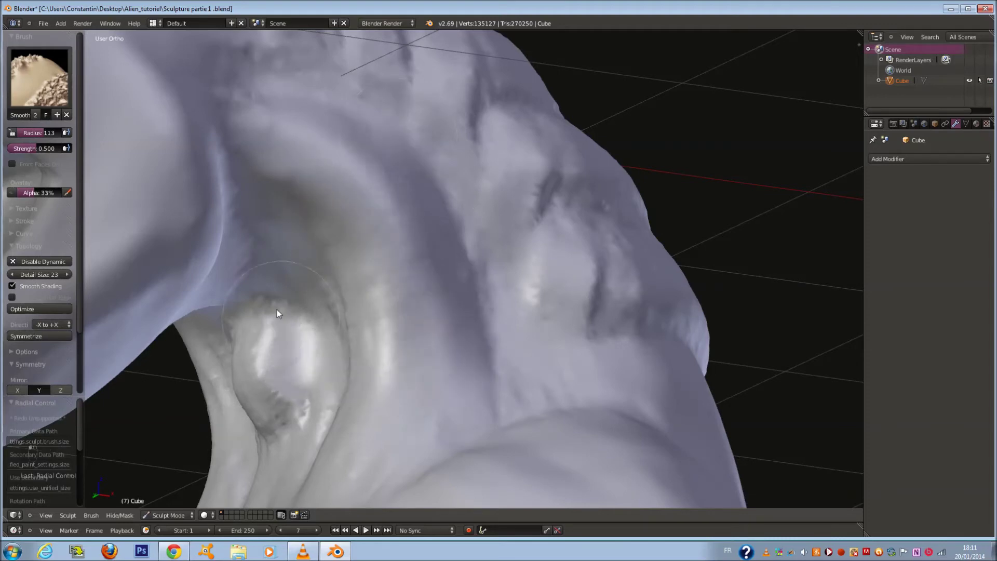
drag(225, 263, 291, 431)
middle_drag(305, 351, 377, 337)
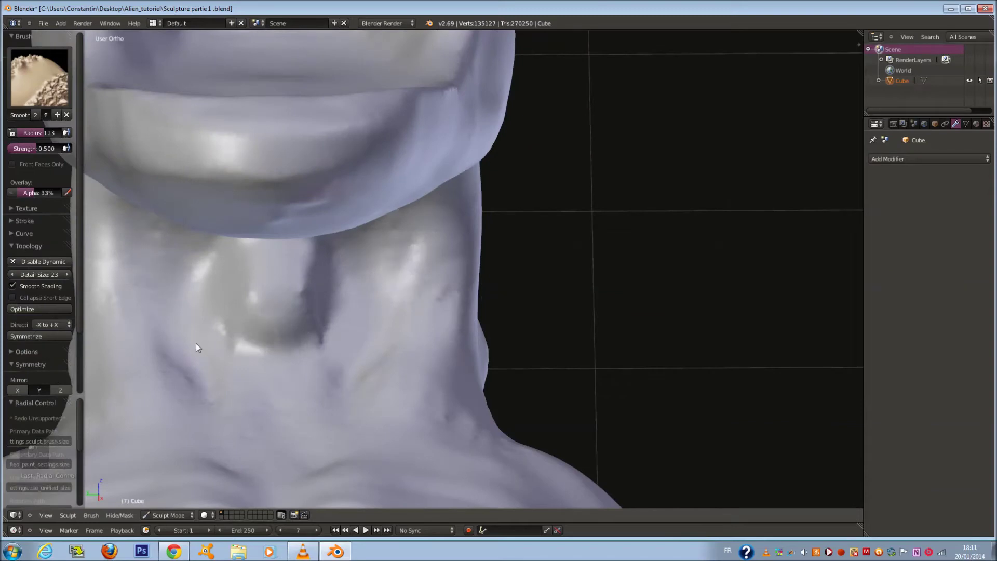
Set the Smooth radius to 82 and soften the folds on the nape and back of the head.
mouse_move(585, 363)
middle_down()
mouse_move(386, 393)
mouse_move(614, 291)
mouse_move(559, 314)
middle_up()
key(f)
click(501, 280)
middle_drag(500, 280, 465, 276)
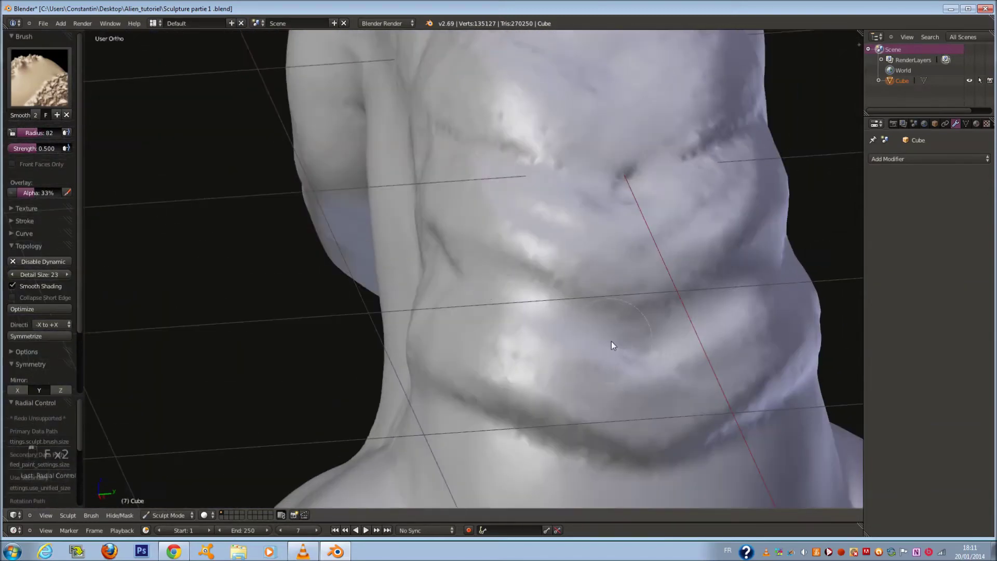
middle_drag(602, 177, 482, 72)
mouse_move(570, 134)
middle_down()
mouse_move(511, 92)
mouse_move(481, 117)
middle_up()
scroll(534, 223, down, 6)
middle_drag(533, 223, 525, 200)
scroll(525, 200, up, 2)
Switch to Clay Strips with radius 101 and lay a diagonal strip on the lowest nape fold.
click(54, 95)
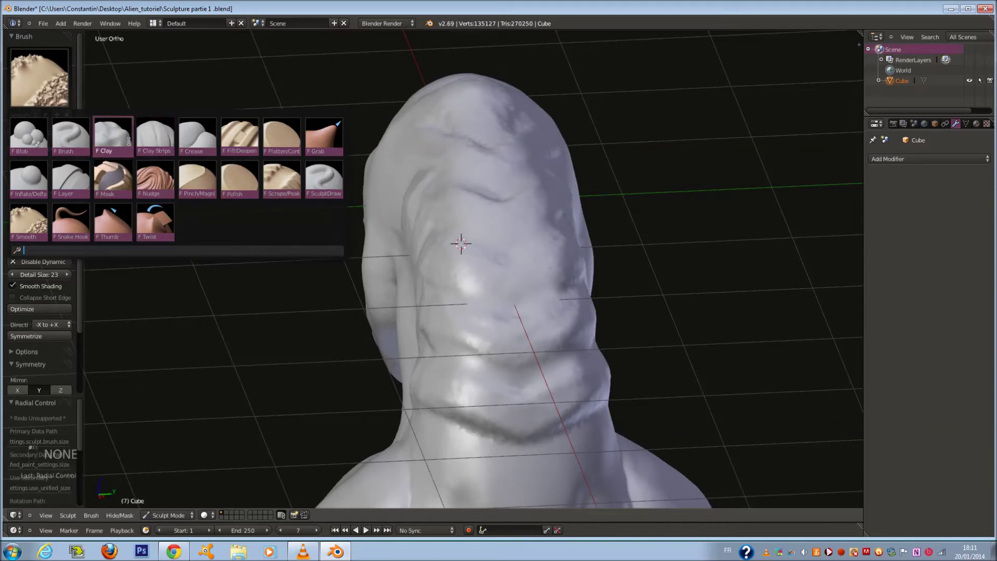
click(141, 140)
ctrl+scroll(423, 316, up, 4)
key(f)
click(426, 319)
shift+scroll(410, 321, down, 5)
scroll(410, 322, up, 6)
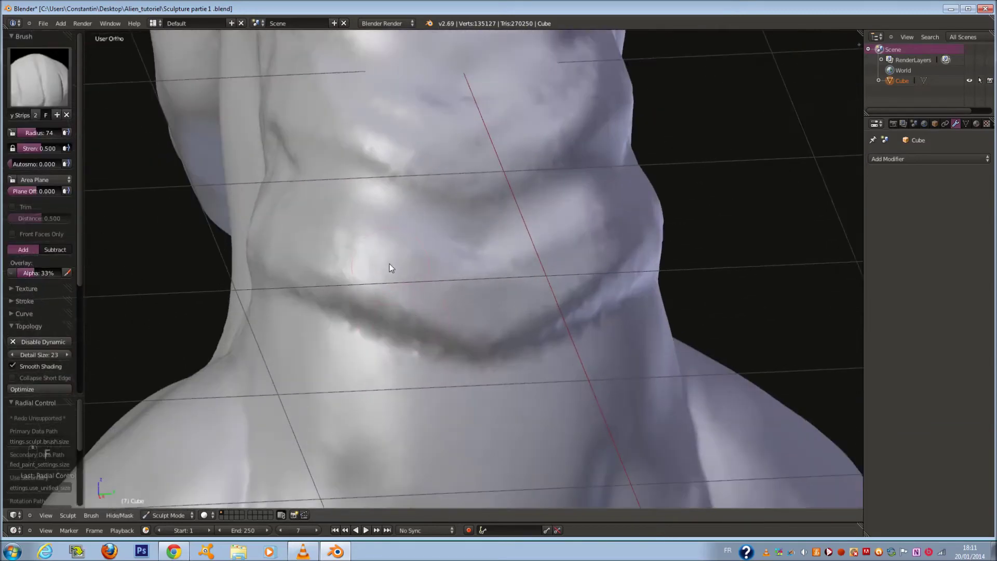
key(f)
click(325, 255)
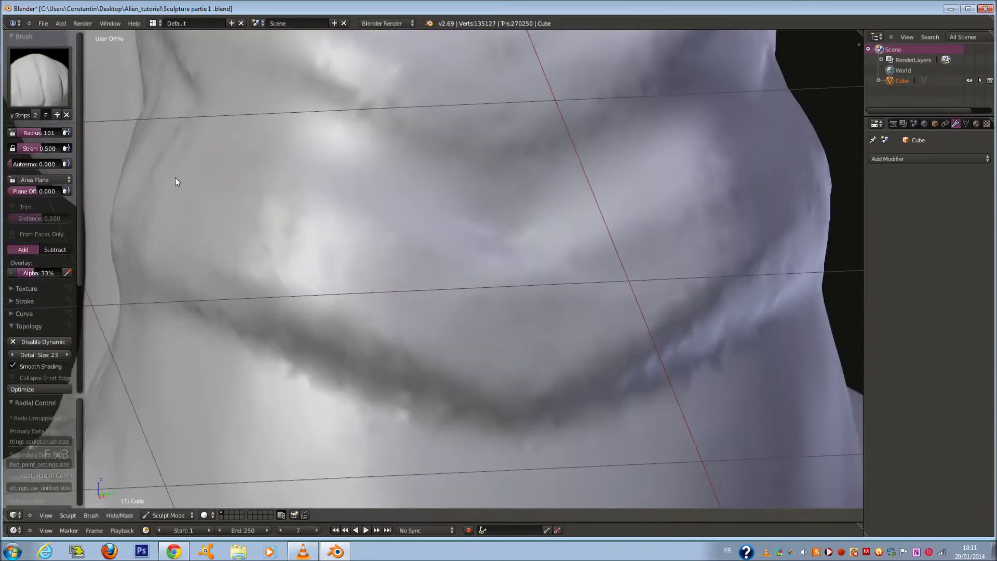
drag(174, 176, 371, 250)
Resize the Clay Strips brush and thicken the lowest nape fold with diagonal strips toward the midline.
key(f)
click(410, 263)
drag(197, 190, 458, 319)
mouse_move(270, 228)
mouse_down()
mouse_move(494, 325)
mouse_move(499, 317)
mouse_up()
drag(302, 233, 378, 200)
Set the Clay Strips radius to 95 and build up the next higher V-shaped nape fold with repeated strips.
key(f)
click(373, 197)
middle_drag(362, 164, 365, 195)
drag(258, 172, 478, 307)
drag(299, 184, 524, 323)
drag(259, 194, 567, 337)
drag(249, 224, 539, 331)
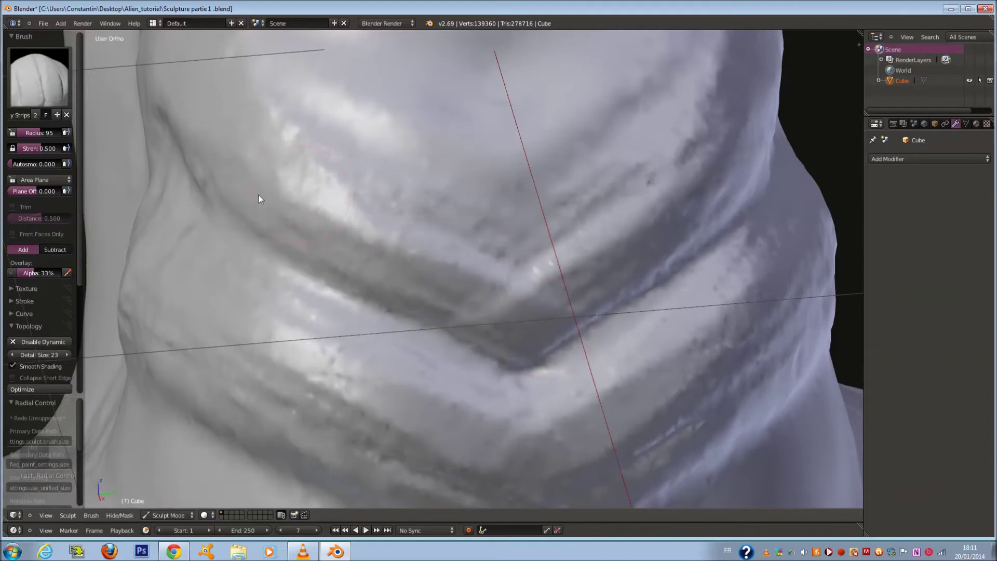
Finish the V-shaped nape fold with a Clay Strips stroke, resize the brush and lay diagonal strips on the fold above.
drag(258, 195, 441, 289)
scroll(441, 289, down, 2)
shift+middle_drag(441, 289, 436, 416)
scroll(393, 207, up, 1)
key(f)
click(406, 202)
scroll(406, 202, up, 2)
key(f)
click(317, 187)
mouse_move(229, 130)
mouse_down()
mouse_move(420, 203)
mouse_move(383, 217)
mouse_up()
mouse_move(228, 159)
mouse_down()
mouse_move(445, 255)
mouse_move(452, 223)
mouse_up()
Set the Clay Strips radius to 99 and add a short strip at the outer end of the upper nape fold.
scroll(452, 216, down, 2)
key(f)
click(452, 215)
mouse_move(225, 142)
mouse_down()
mouse_move(344, 170)
mouse_move(442, 243)
mouse_move(272, 123)
mouse_move(336, 185)
mouse_move(329, 160)
mouse_move(341, 166)
mouse_up()
scroll(341, 167, down, 5)
mouse_move(416, 208)
middle_down()
mouse_move(560, 284)
mouse_move(581, 262)
middle_up()
scroll(581, 261, up, 4)
scroll(547, 280, down, 3)
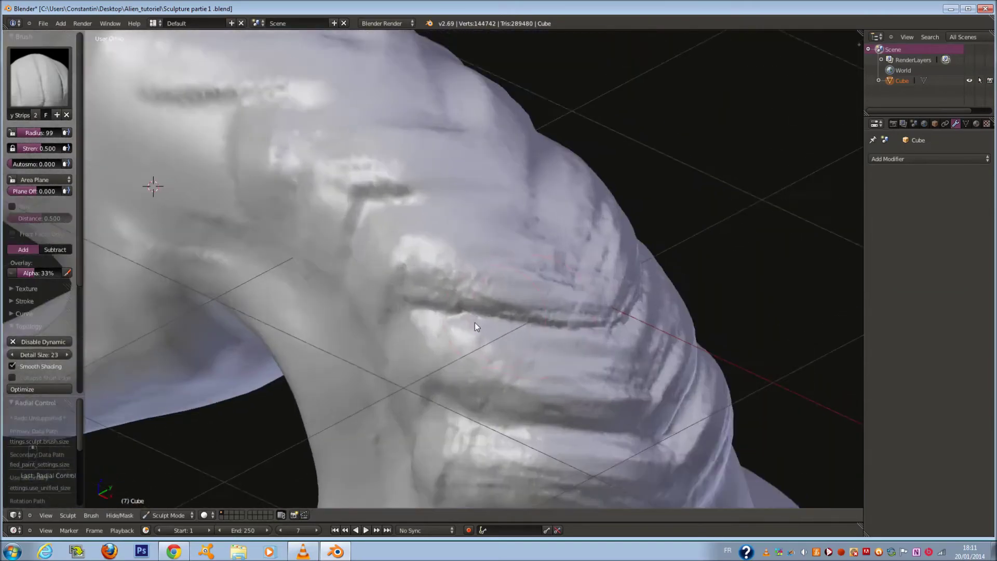
Set the Clay Strips radius to 95 and extend the nape fold with a strip up the side of the neck.
middle_drag(475, 322, 427, 338)
scroll(428, 339, up, 5)
key(f)
click(233, 135)
mouse_move(233, 137)
mouse_down()
mouse_move(260, 179)
mouse_move(146, 61)
mouse_move(362, 234)
mouse_move(163, 70)
mouse_move(198, 75)
mouse_up()
middle_drag(350, 208, 376, 245)
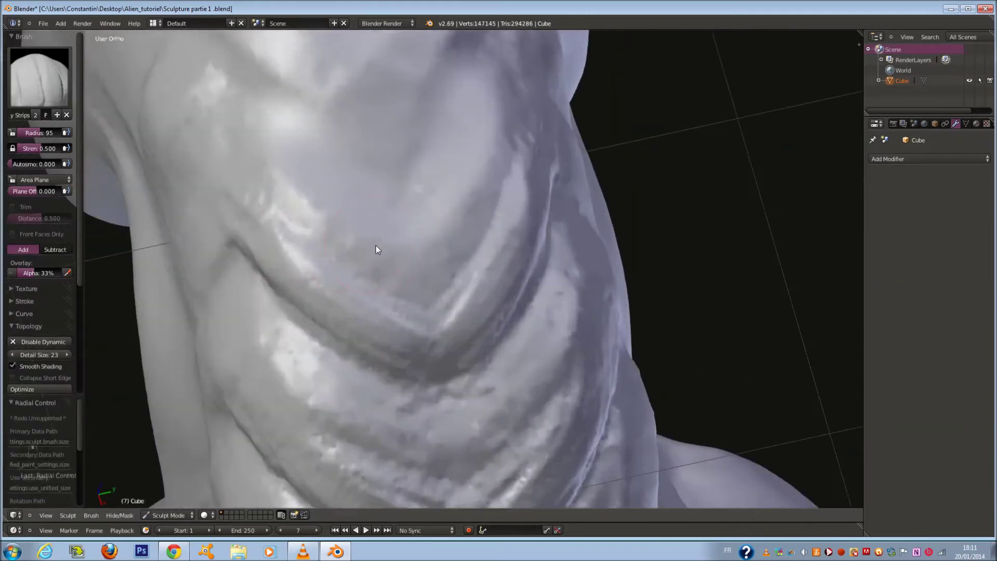
Set the Clay Strips radius to 89 and build up the highest V-shaped nape folds with diagonal strips toward the midline.
key(f)
click(349, 173)
drag(272, 119, 317, 213)
mouse_move(238, 125)
mouse_down()
mouse_move(324, 213)
mouse_move(425, 283)
mouse_up()
shift+middle_drag(357, 149, 358, 266)
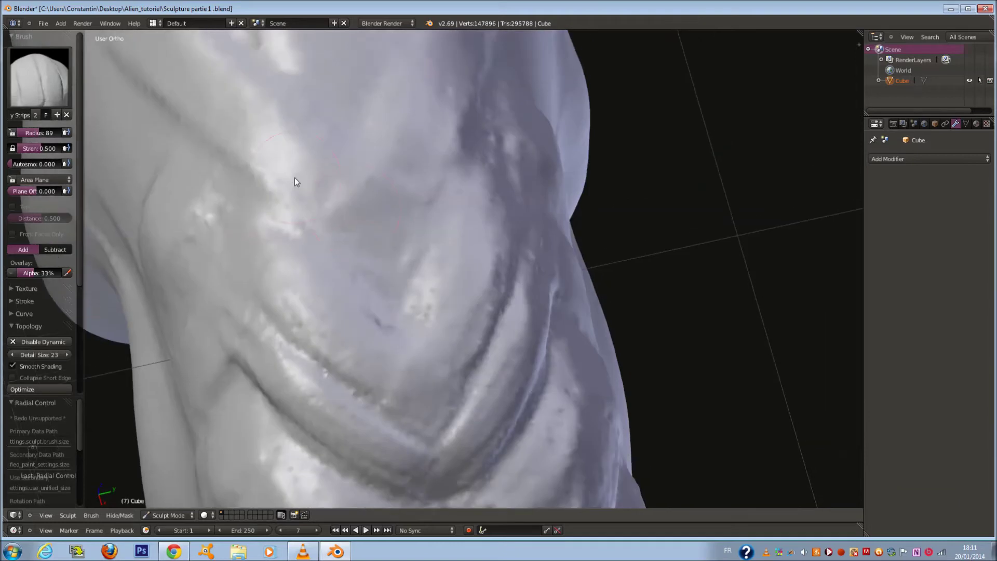
mouse_move(277, 130)
mouse_down()
mouse_move(347, 220)
mouse_move(335, 212)
mouse_move(414, 227)
mouse_up()
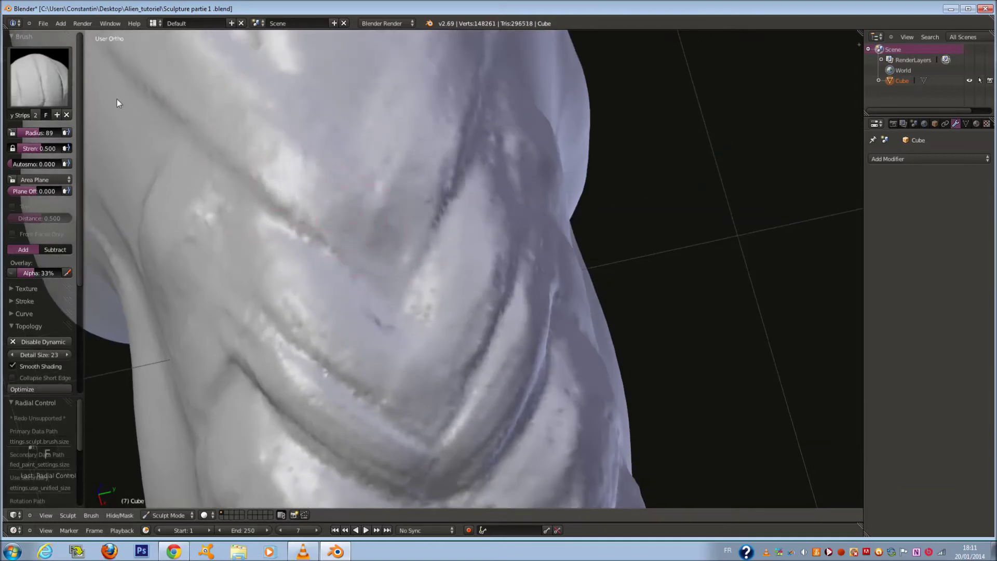
Switch to the Draw brush, reduce its radius to 42 and trace the lower V-shaped edge of the highest nape fold.
click(40, 79)
click(71, 137)
scroll(374, 249, up, 2)
key(f)
click(359, 244)
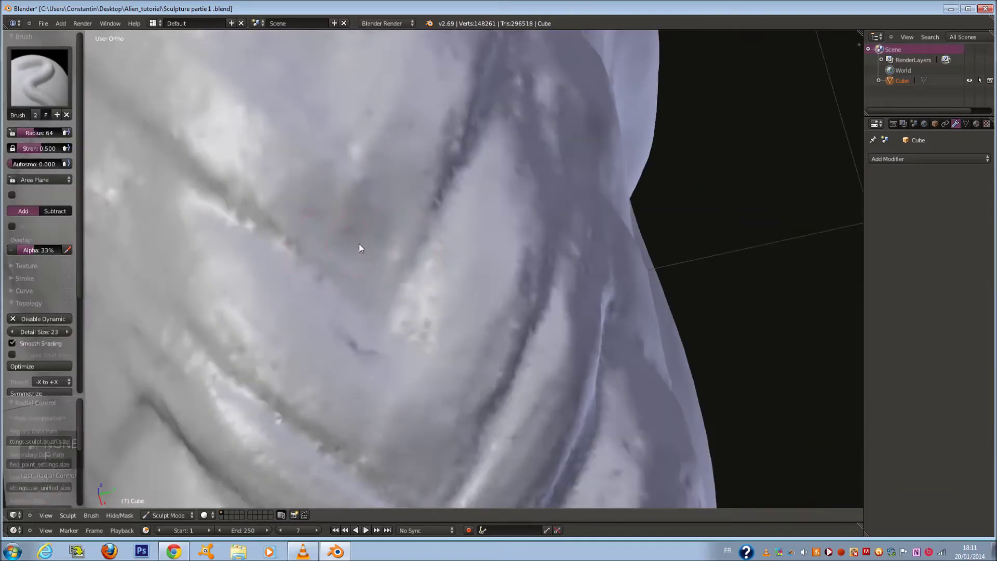
mouse_move(212, 208)
mouse_down()
mouse_move(337, 319)
mouse_move(236, 207)
mouse_up()
key(f)
click(224, 202)
mouse_move(182, 182)
mouse_down()
mouse_move(381, 361)
mouse_move(245, 231)
mouse_move(342, 352)
mouse_move(389, 364)
mouse_up()
middle_drag(385, 361, 348, 306)
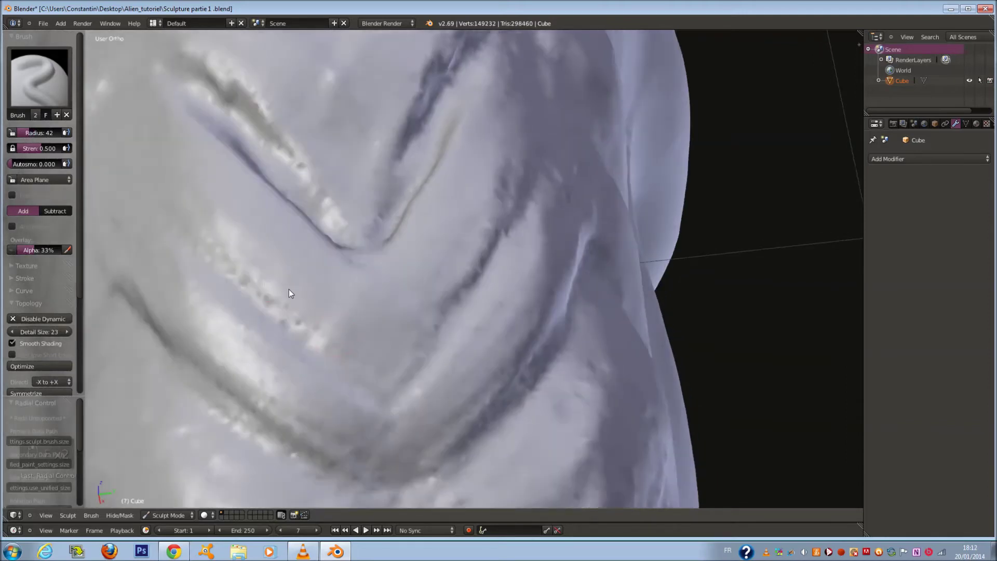
Define the edge of the next lower nape fold with Draw strokes, resizing the brush between them.
mouse_move(169, 190)
mouse_down()
mouse_move(246, 299)
mouse_move(381, 394)
mouse_move(238, 292)
mouse_move(214, 254)
mouse_up()
mouse_move(214, 254)
middle_down()
mouse_move(277, 323)
mouse_move(242, 308)
middle_up()
key(f)
click(184, 261)
mouse_move(249, 311)
mouse_down()
mouse_move(347, 406)
mouse_move(339, 370)
mouse_up()
Add a short Draw stroke at the outer end of the lower nape fold.
key(f)
middle_drag(339, 374, 313, 356)
scroll(360, 309, down, 3)
scroll(362, 311, up, 3)
mouse_move(209, 364)
mouse_down()
mouse_move(281, 446)
mouse_move(364, 485)
mouse_move(291, 454)
mouse_move(200, 338)
mouse_up()
middle_drag(201, 338, 260, 378)
Set the Draw radius to 37 and add a fine stroke at the side of the lowest nape folds.
key(f)
click(255, 426)
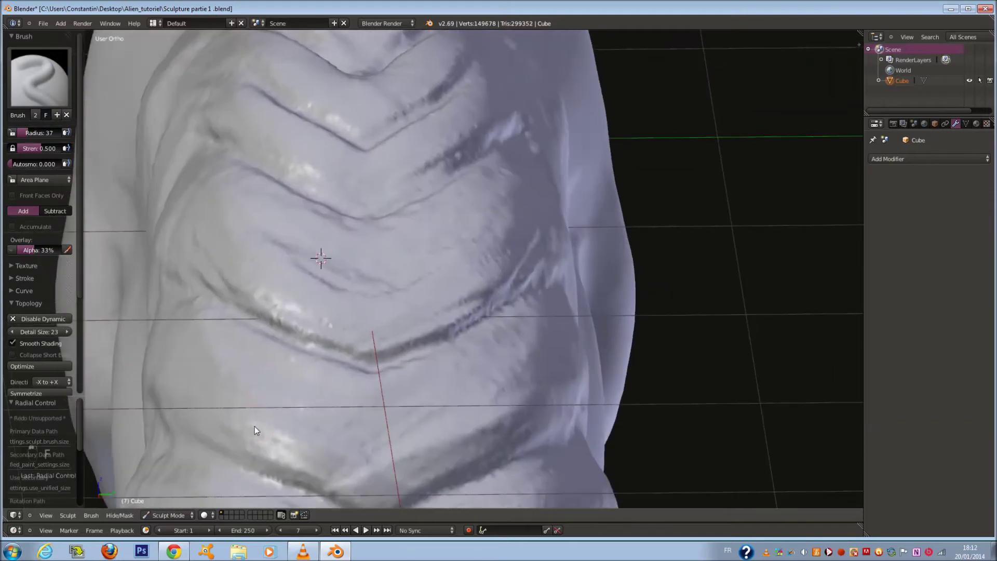
ctrl+scroll(260, 430, down, 3)
ctrl+scroll(260, 430, up, 3)
scroll(298, 424, down, 1)
shift+scroll(297, 424, down, 6)
scroll(298, 423, up, 2)
mouse_move(198, 383)
mouse_down()
mouse_move(229, 433)
mouse_move(375, 476)
mouse_move(153, 366)
mouse_up()
scroll(153, 367, down, 5)
middle_drag(153, 366, 467, 300)
scroll(662, 386, down, 4)
scroll(506, 332, up, 3)
scroll(468, 300, up, 3)
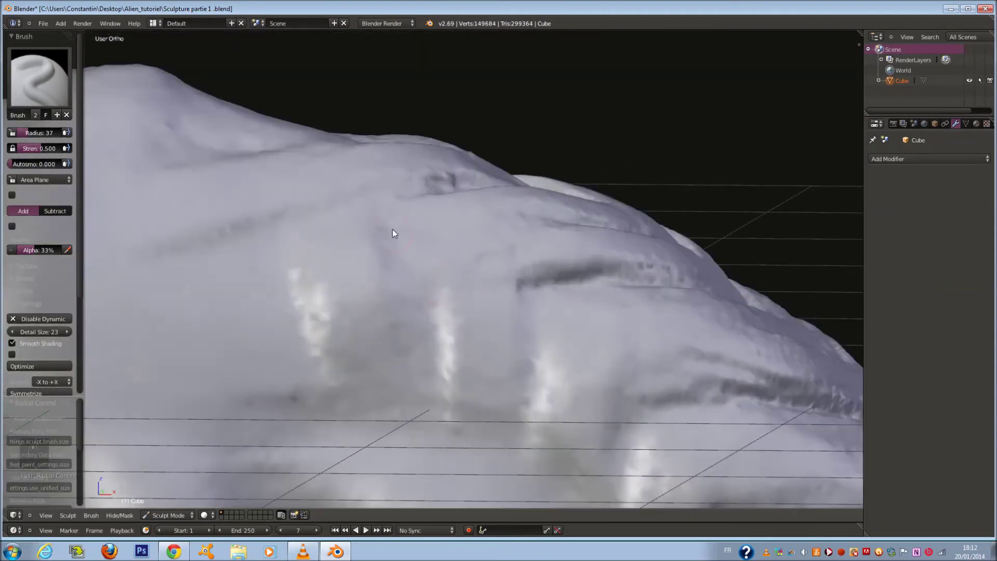
mouse_move(418, 202)
mouse_down()
mouse_move(397, 285)
mouse_move(396, 249)
mouse_up()
scroll(400, 214, up, 2)
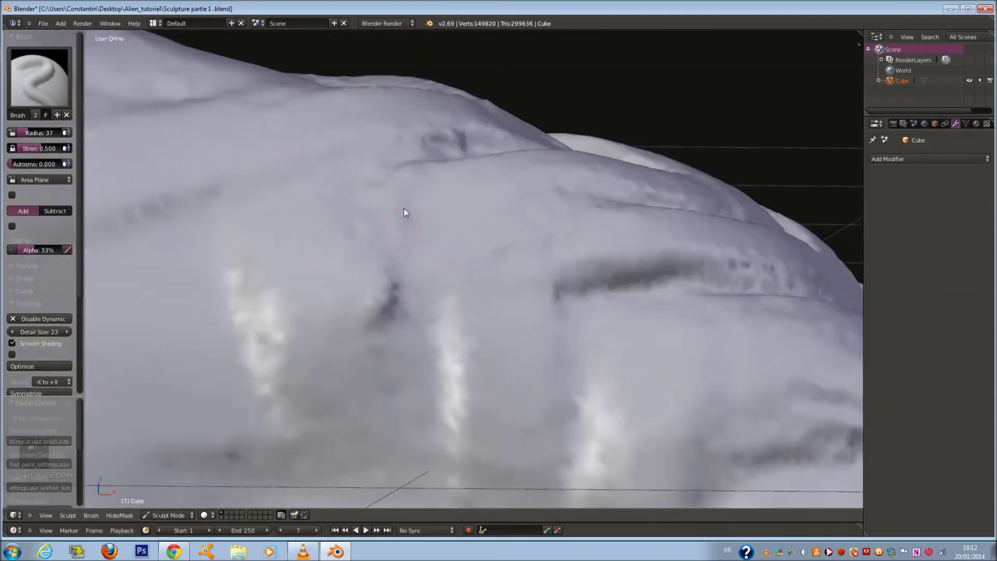
key(ctrl+z)
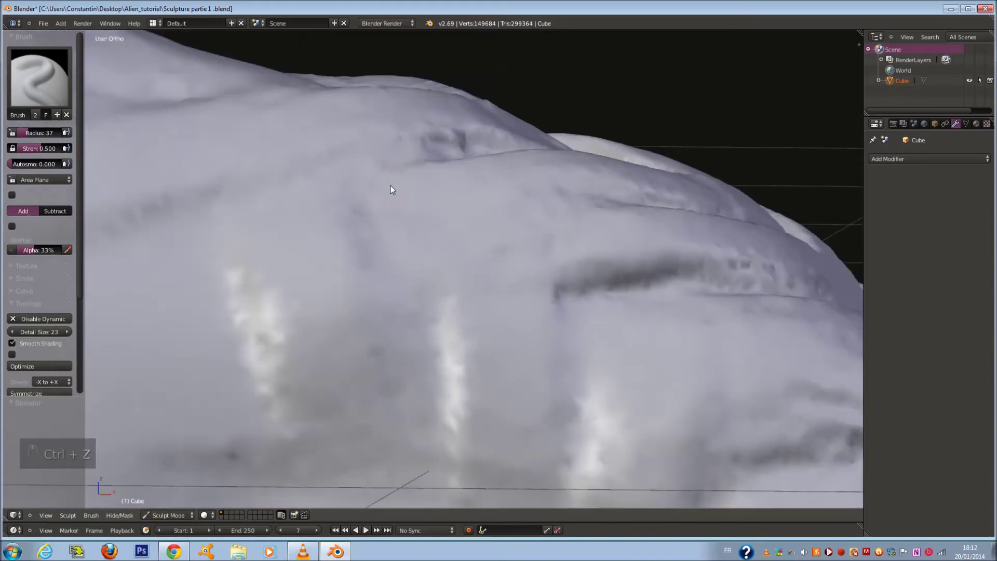
key(ctrl+z)
Sculpt creases at the side ends of the neck folds with the standard Brush at radius 45.
drag(382, 206, 405, 421)
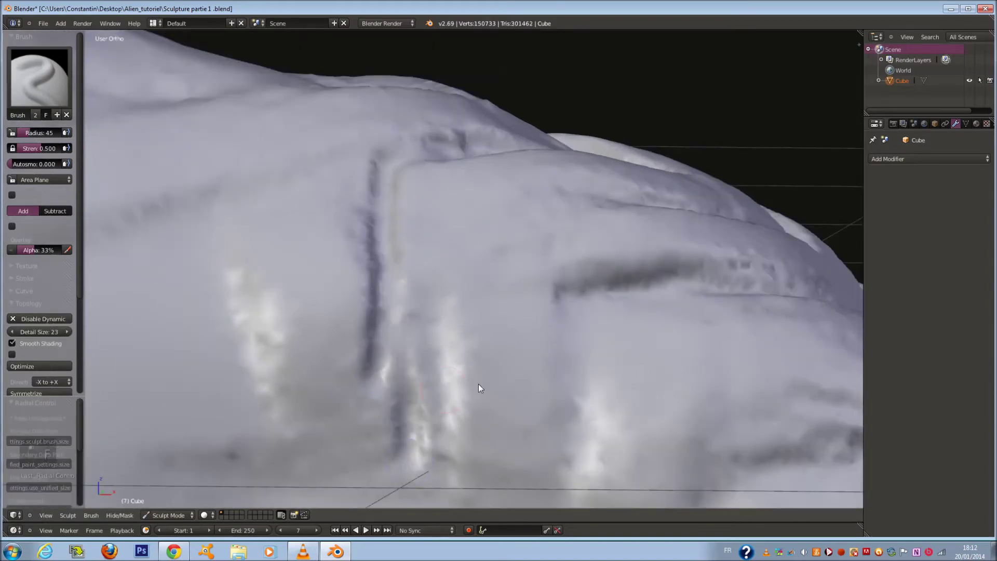
middle_drag(478, 388, 472, 324)
drag(458, 267, 451, 408)
drag(472, 262, 467, 408)
middle_drag(468, 407, 469, 368)
drag(492, 322, 483, 366)
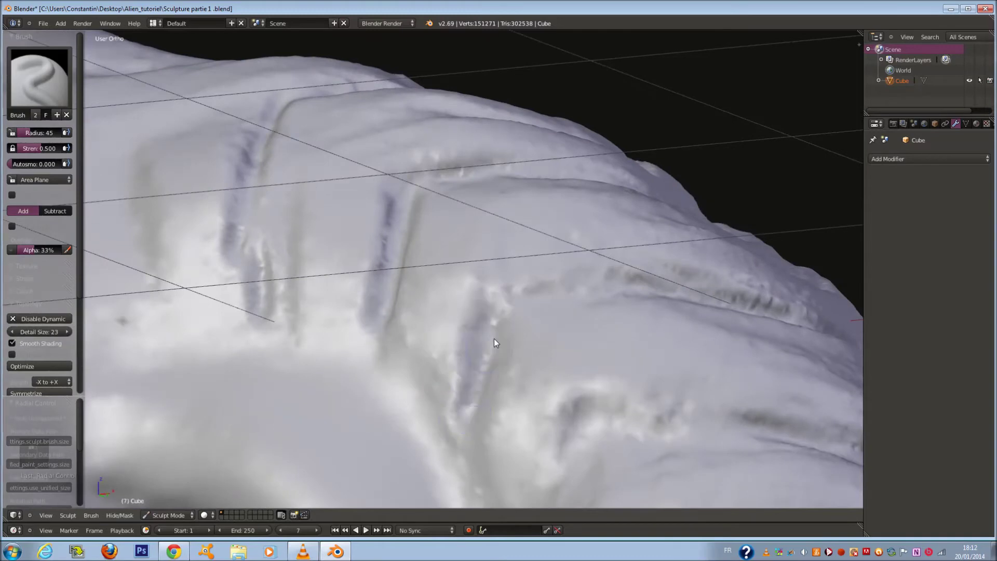
middle_drag(520, 395, 506, 370)
mouse_move(492, 257)
mouse_down()
mouse_move(431, 363)
mouse_move(538, 254)
mouse_move(652, 234)
mouse_up()
Select the Clay Strips brush and resize it for work on the creature's upper back.
scroll(592, 392, down, 3)
mouse_move(652, 235)
middle_down()
mouse_move(591, 392)
mouse_move(644, 373)
middle_up()
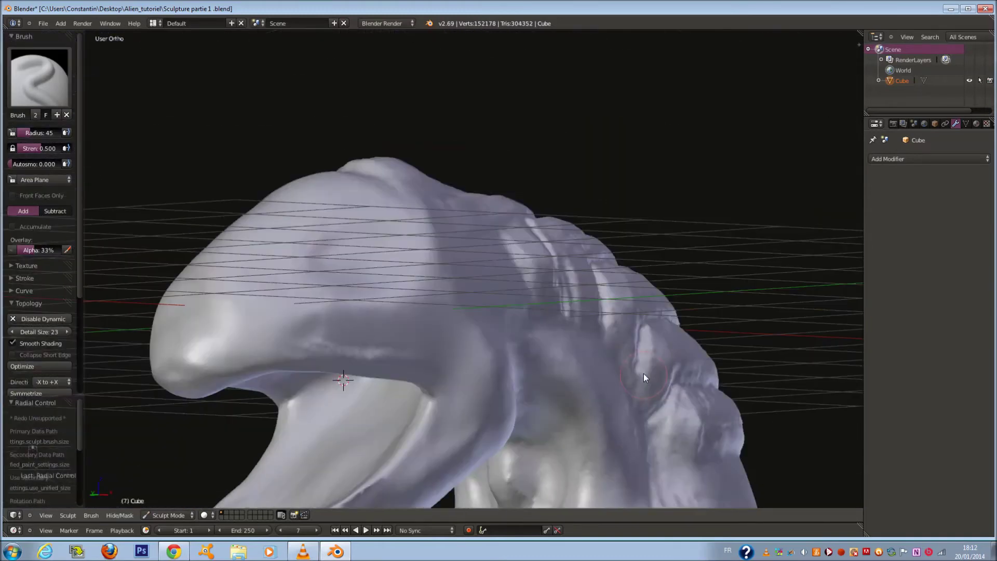
scroll(645, 373, down, 7)
middle_drag(554, 382, 518, 352)
scroll(554, 355, up, 3)
mouse_move(547, 175)
middle_down()
mouse_move(534, 207)
mouse_move(445, 205)
mouse_move(522, 211)
middle_up()
click(20, 78)
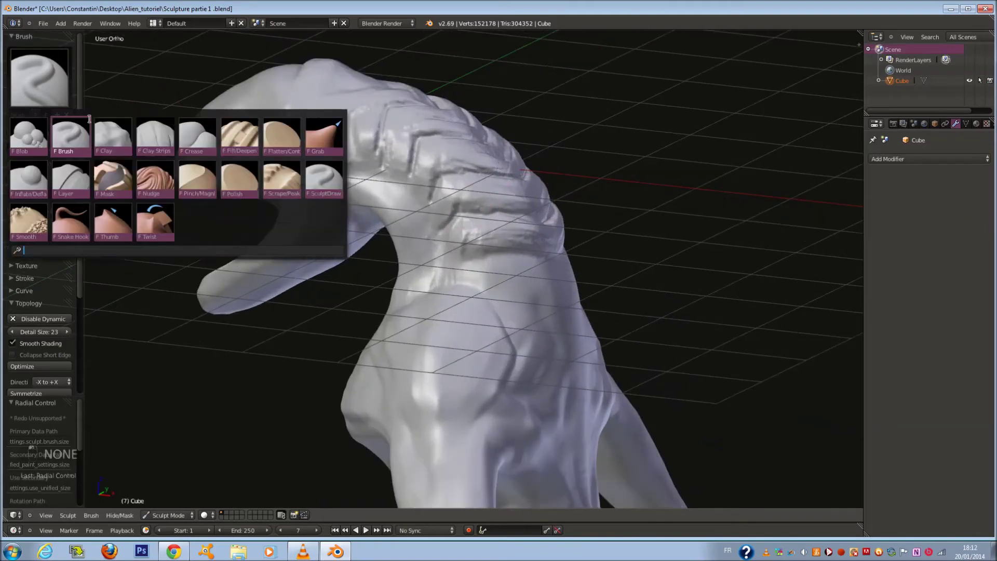
click(155, 136)
middle_drag(296, 213, 248, 199)
mouse_move(267, 293)
shift+middle_down()
mouse_move(274, 222)
mouse_move(321, 225)
shift+middle_up()
scroll(322, 224, up, 2)
key(f)
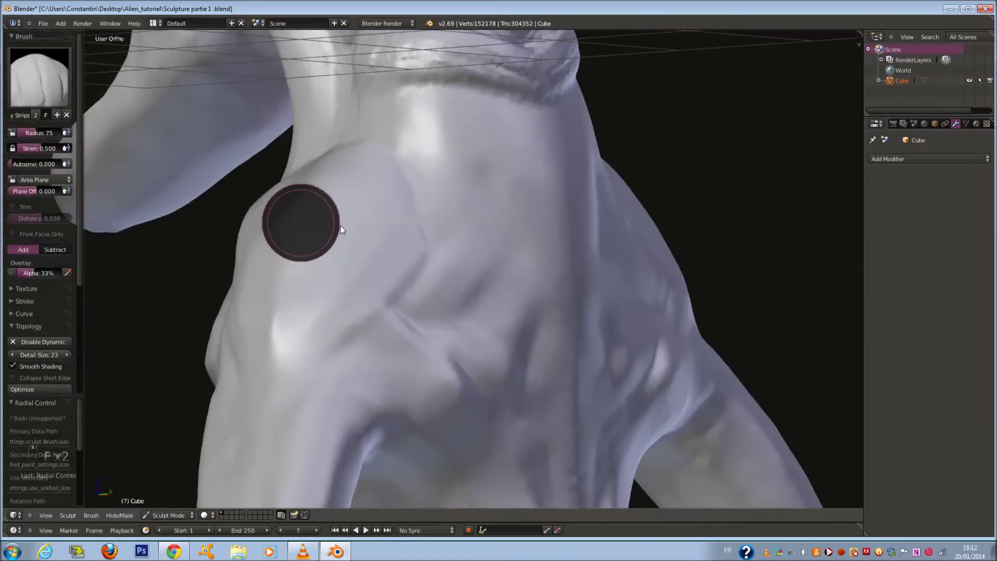
click(341, 225)
Build up muscle strips over the creature's shoulder blades with Clay Strips, adjusting the brush size between strokes.
scroll(399, 191, up, 2)
mouse_move(406, 188)
middle_down()
mouse_move(412, 158)
mouse_move(407, 166)
middle_up()
key(f)
click(406, 166)
mouse_move(351, 138)
mouse_down()
mouse_move(292, 220)
mouse_move(272, 200)
mouse_move(341, 124)
mouse_move(382, 116)
mouse_move(315, 136)
mouse_move(276, 204)
mouse_up()
key(f)
click(364, 217)
mouse_move(338, 203)
mouse_down()
mouse_move(259, 265)
mouse_move(244, 323)
mouse_move(283, 276)
mouse_move(398, 381)
mouse_move(385, 343)
mouse_move(314, 291)
mouse_move(368, 239)
mouse_move(412, 329)
mouse_move(294, 308)
mouse_move(358, 354)
mouse_move(403, 127)
mouse_move(384, 139)
mouse_move(441, 331)
mouse_move(414, 134)
mouse_move(356, 330)
mouse_move(375, 278)
mouse_move(436, 244)
mouse_up()
Add clay strips down the middle of the upper back and below the shoulder blade at radius 94.
mouse_move(436, 244)
middle_down()
mouse_move(364, 254)
mouse_move(361, 237)
middle_up()
key(f)
click(354, 236)
drag(355, 109, 352, 157)
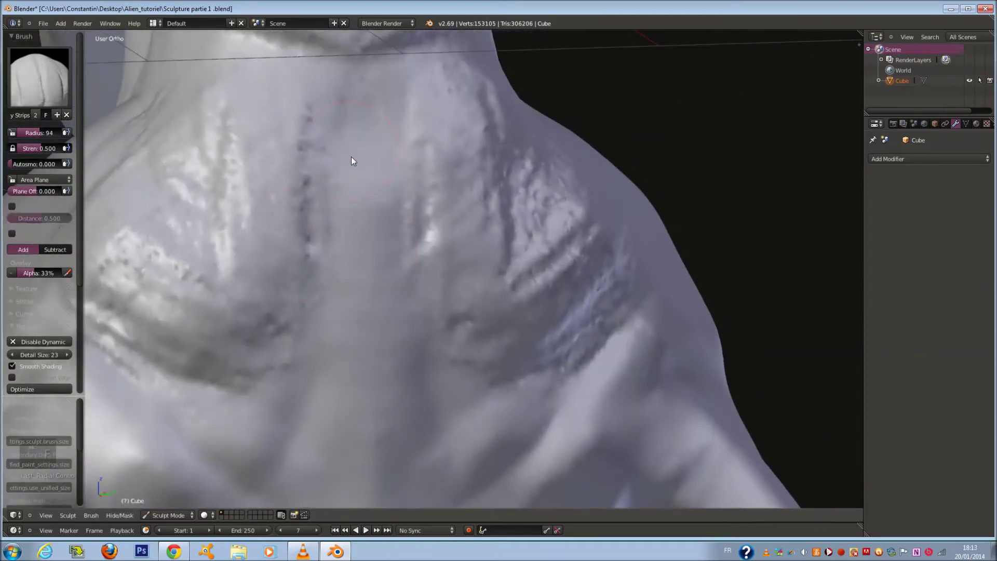
drag(205, 374, 251, 320)
Smooth the clay strips on the upper back and shoulder blades with the Smooth brush.
scroll(252, 316, down, 3)
click(39, 78)
click(29, 221)
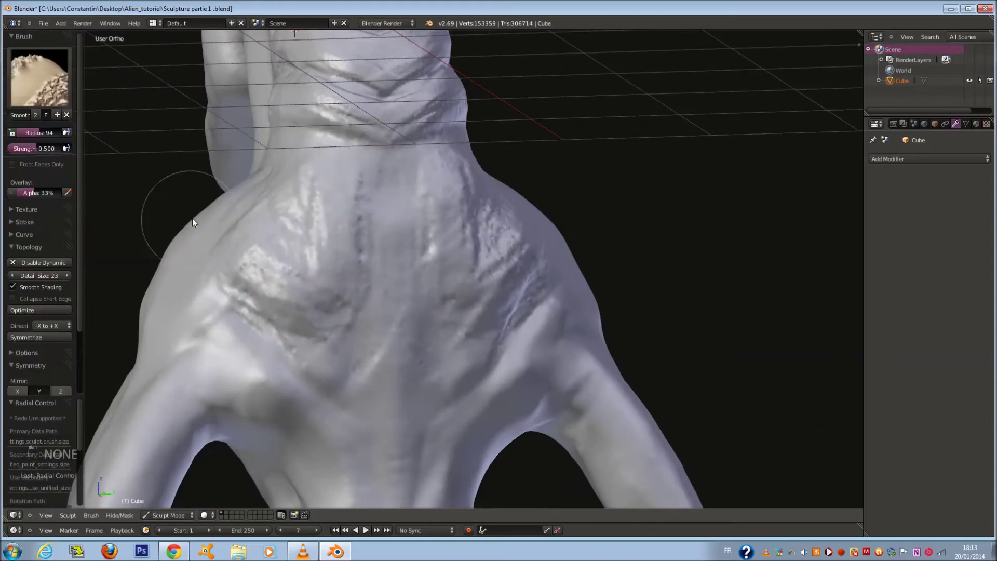
scroll(202, 225, up, 2)
mouse_move(204, 226)
mouse_down()
mouse_move(180, 264)
mouse_move(173, 300)
mouse_move(252, 394)
mouse_move(266, 315)
mouse_move(267, 148)
mouse_move(216, 285)
mouse_move(245, 165)
mouse_move(332, 151)
mouse_move(283, 397)
mouse_move(329, 387)
mouse_up()
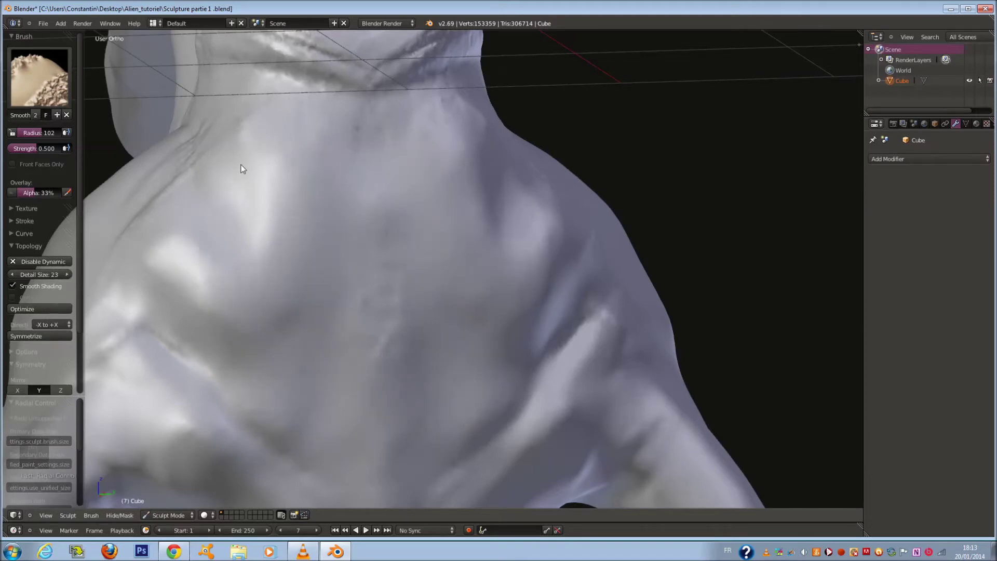
Smooth the base of the neck and the lowest neck folds, reducing the Smooth brush radius to 97.
middle_drag(243, 166, 303, 301)
mouse_move(304, 305)
mouse_down()
mouse_move(287, 403)
mouse_move(314, 327)
mouse_move(368, 278)
mouse_up()
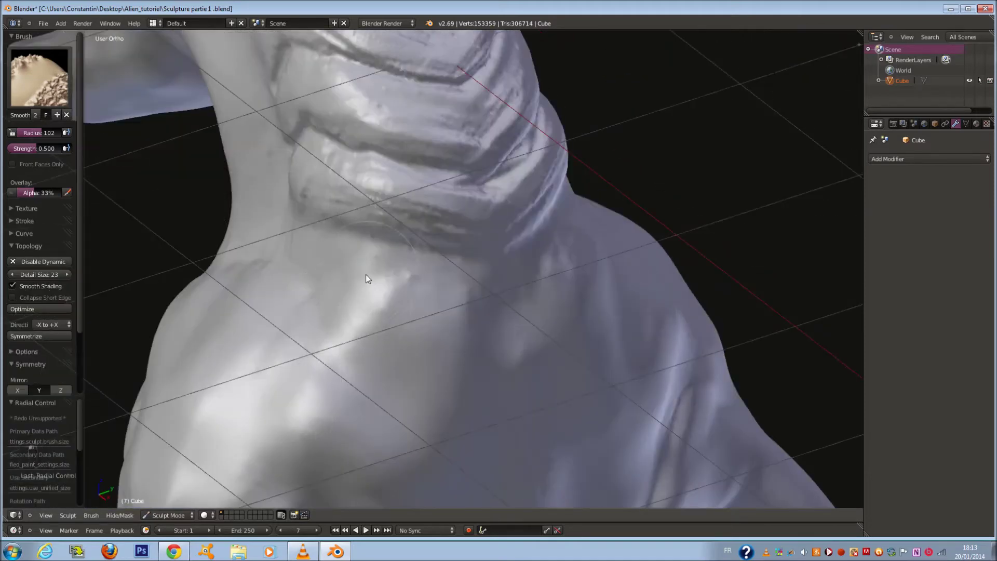
middle_drag(368, 278, 325, 265)
key(f)
click(322, 261)
mouse_move(234, 204)
mouse_down()
mouse_move(305, 257)
mouse_move(422, 278)
mouse_move(223, 181)
mouse_up()
mouse_move(239, 97)
mouse_down()
mouse_move(264, 128)
mouse_move(412, 180)
mouse_up()
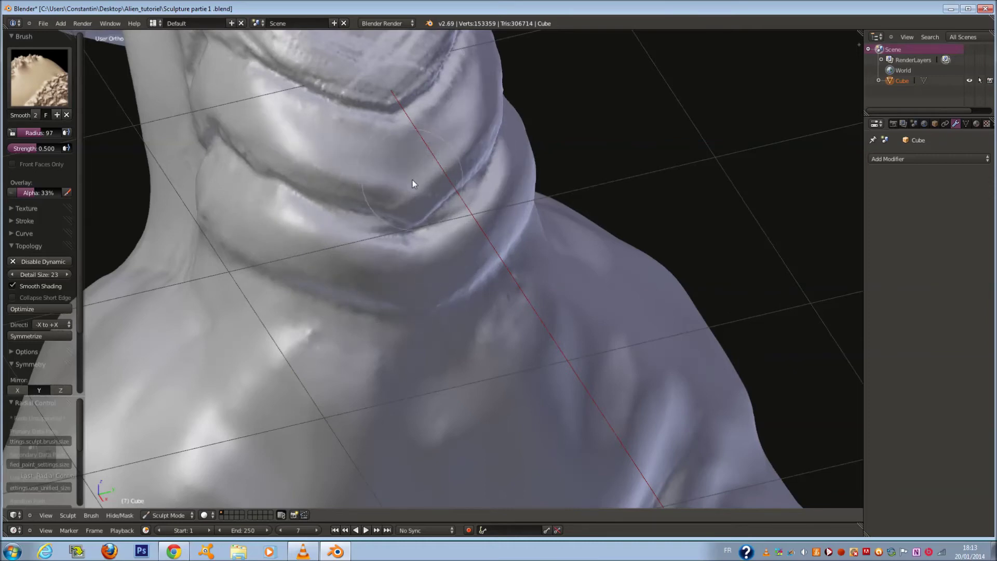
Smooth the upper neck folds with the Smooth brush radius set to 63.
shift+scroll(316, 101, up, 10)
shift+scroll(316, 101, up, 4)
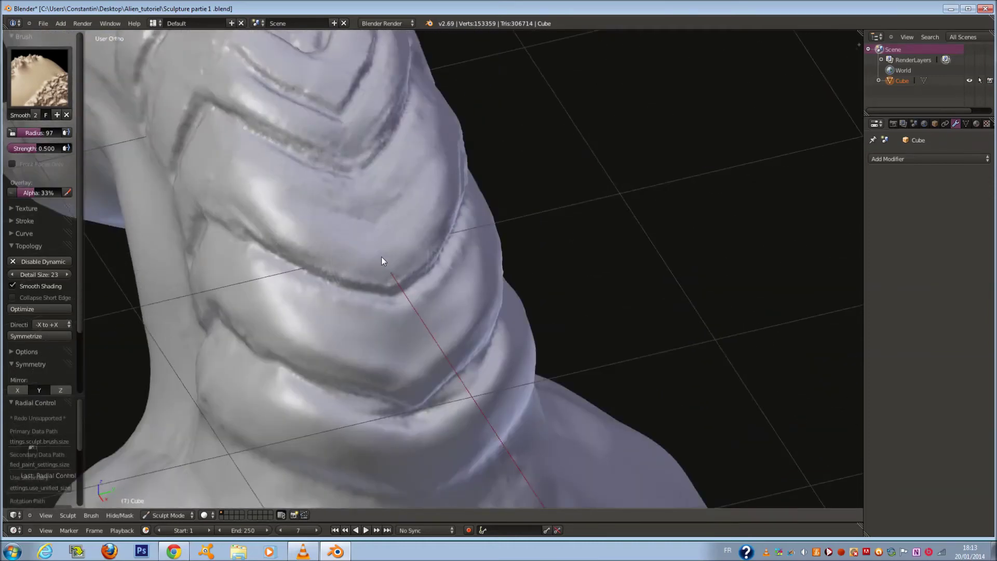
middle_drag(317, 172, 317, 199)
key(f)
click(293, 179)
mouse_move(227, 144)
mouse_down()
mouse_move(275, 191)
mouse_move(305, 194)
mouse_move(234, 141)
mouse_up()
scroll(228, 151, up, 1)
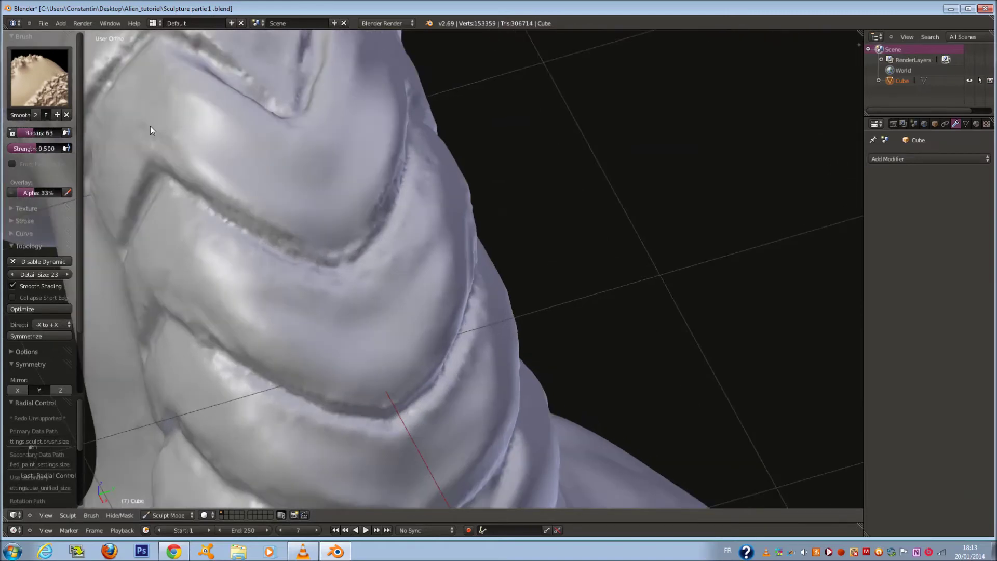
scroll(283, 193, down, 1)
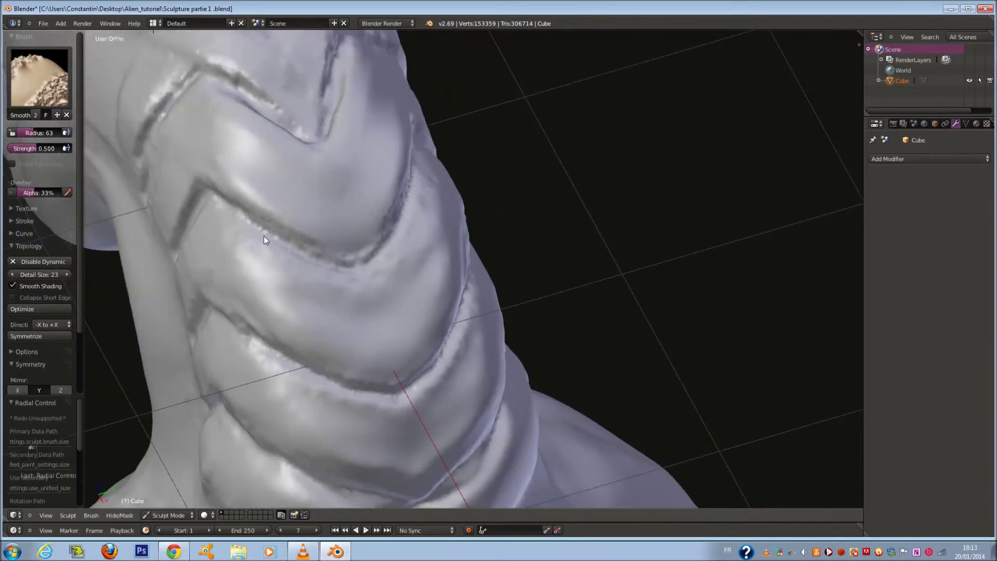
scroll(290, 196, up, 1)
scroll(254, 180, down, 1)
scroll(375, 225, down, 3)
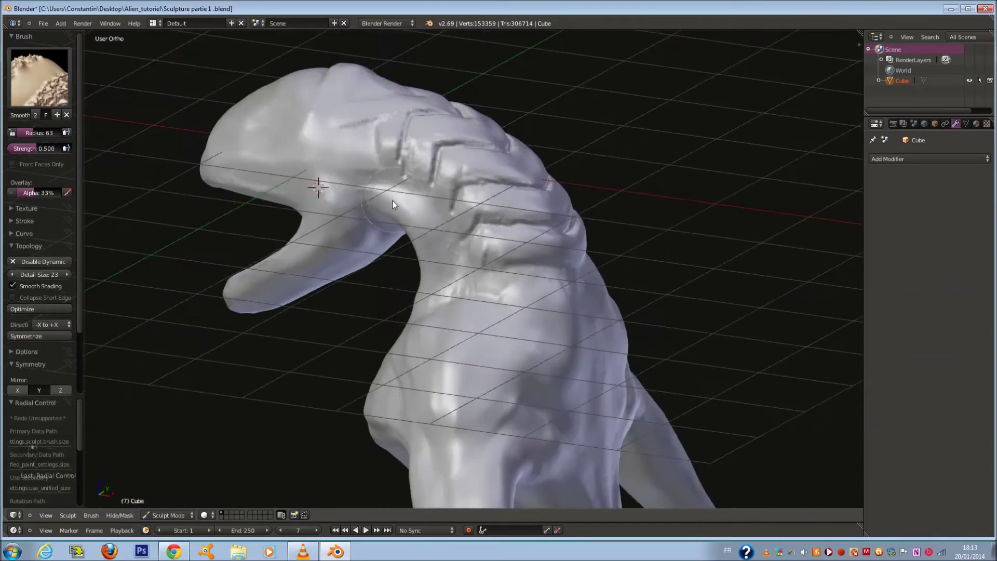
Select the Clay Strips brush and set its radius to 104 over the side of the head.
middle_drag(392, 201, 474, 188)
mouse_move(342, 299)
middle_down()
mouse_move(286, 286)
mouse_move(303, 273)
mouse_move(249, 270)
middle_up()
click(39, 77)
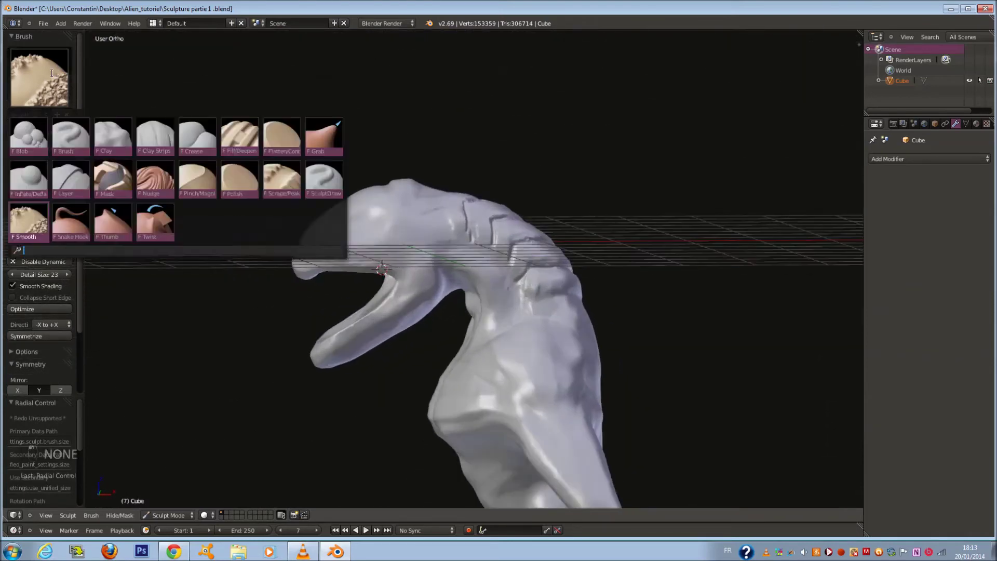
click(151, 139)
scroll(342, 214, up, 4)
key(f)
click(357, 221)
scroll(357, 221, up, 1)
mouse_move(357, 222)
middle_down()
mouse_move(398, 247)
mouse_move(382, 265)
middle_up()
scroll(399, 247, up, 5)
scroll(387, 246, down, 2)
key(f)
click(390, 266)
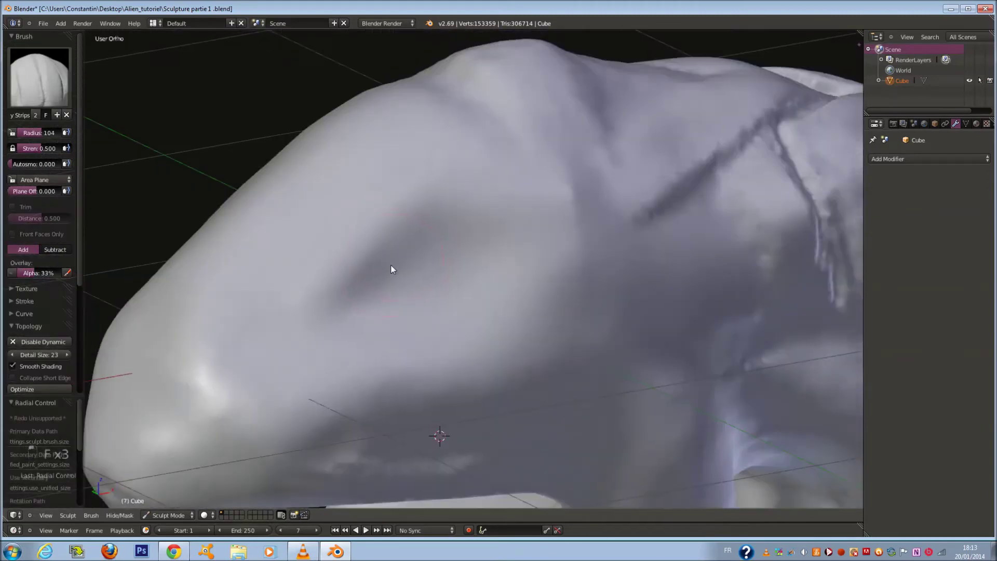
Carve an eye socket into the side of the head with inverted Clay Strips, reducing the radius to 70.
scroll(390, 265, up, 1)
key(f)
click(404, 276)
mouse_move(356, 320)
ctrl+mouse_down()
mouse_move(418, 262)
mouse_move(457, 270)
mouse_move(396, 272)
mouse_move(481, 270)
mouse_move(485, 327)
mouse_move(336, 358)
mouse_move(311, 330)
mouse_move(298, 345)
mouse_move(425, 240)
ctrl+mouse_up()
key(f)
click(306, 325)
key(f)
click(303, 342)
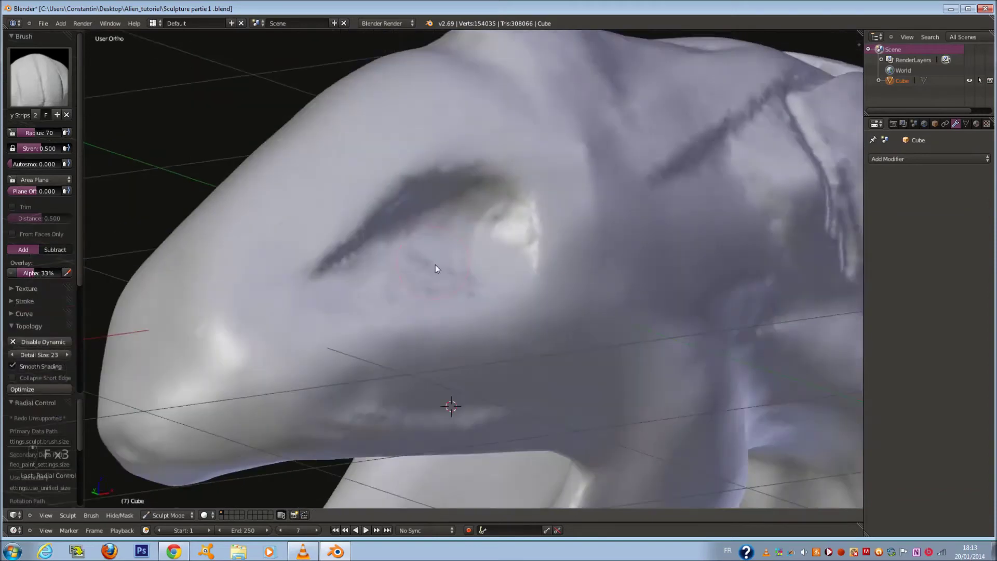
Deepen the eye socket and its rear rim with Clay Strips at radius 141.
scroll(436, 265, up, 3)
key(f)
click(470, 280)
mouse_move(555, 287)
mouse_down()
mouse_move(522, 241)
mouse_move(633, 231)
mouse_up()
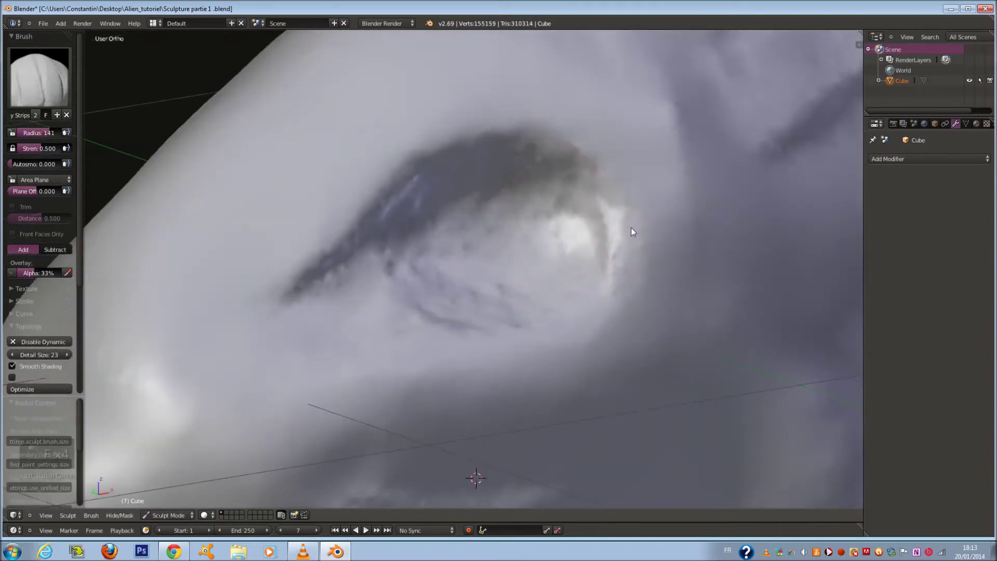
Extend the rear corner of the eye socket in front view with Clay Strips at radius 125.
key(KP_0)
key(KP_1)
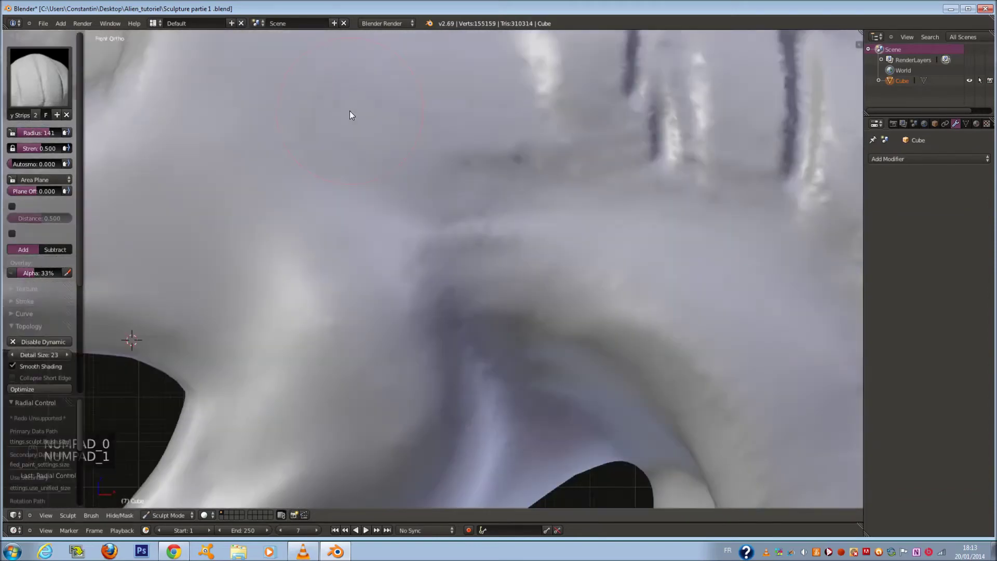
shift+scroll(350, 111, up, 6)
scroll(82, 63, down, 2)
ctrl+scroll(277, 222, down, 13)
scroll(312, 291, down, 2)
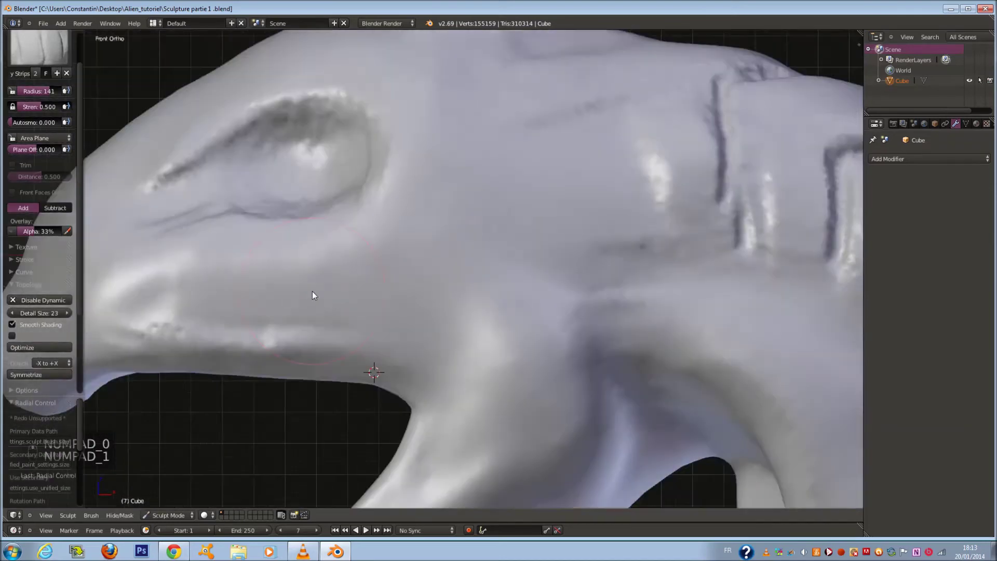
scroll(312, 291, up, 2)
shift+scroll(353, 309, up, 10)
ctrl+scroll(327, 248, down, 2)
scroll(373, 256, up, 1)
key(f)
click(382, 240)
mouse_move(383, 242)
mouse_down()
mouse_move(406, 280)
mouse_move(377, 225)
mouse_move(373, 258)
mouse_up()
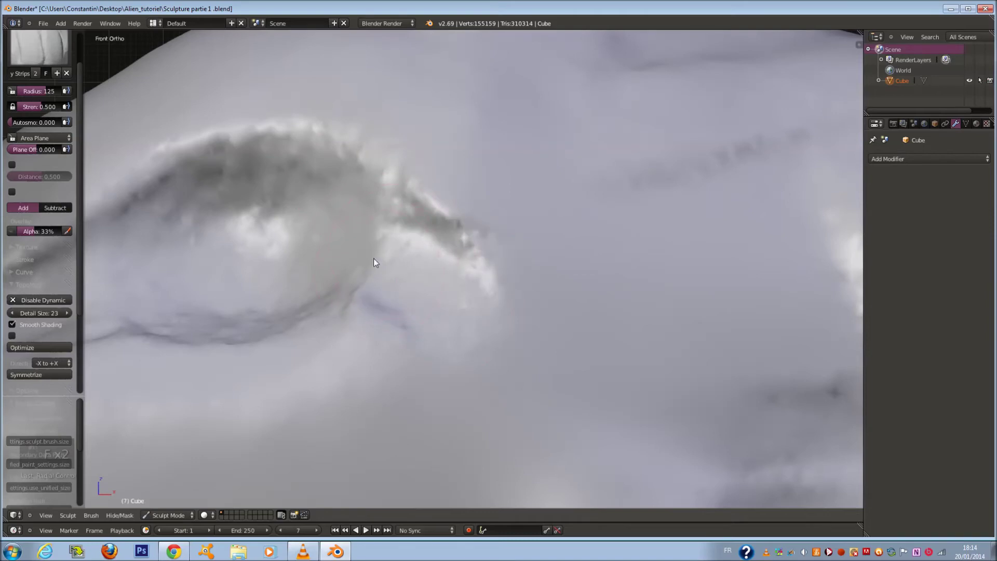
Shape the front corner and lower rim of the eye socket with Clay Strips, enlarging the radius to 157.
ctrl+scroll(355, 308, down, 6)
ctrl+scroll(356, 309, down, 6)
scroll(393, 325, down, 2)
scroll(391, 322, up, 1)
shift+scroll(364, 301, down, 6)
key(f)
click(328, 274)
shift+scroll(319, 263, up, 5)
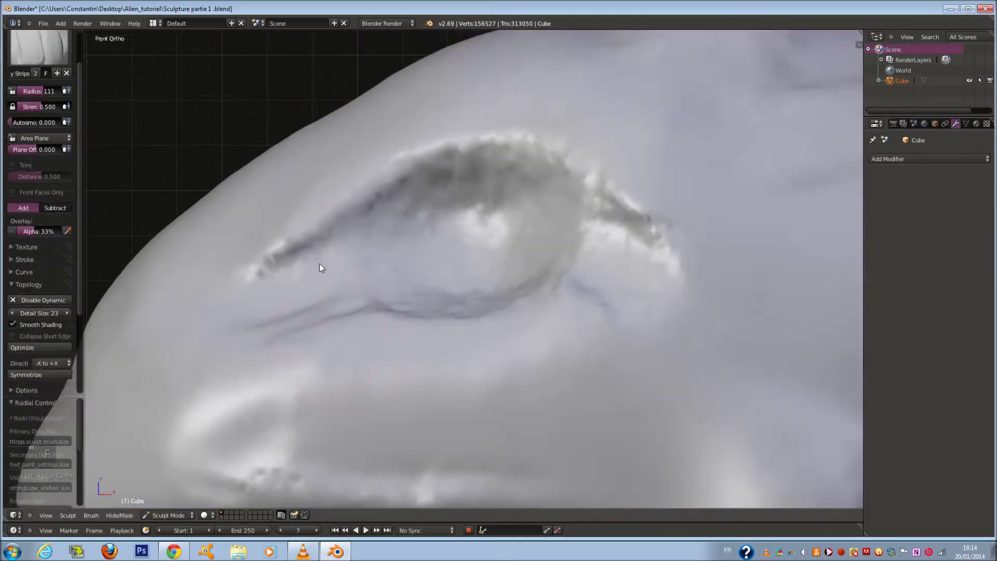
scroll(364, 258, up, 2)
ctrl+scroll(408, 248, down, 1)
key(f)
click(417, 243)
mouse_move(358, 234)
mouse_down()
mouse_move(400, 170)
mouse_move(303, 244)
mouse_move(288, 324)
mouse_move(308, 314)
mouse_move(438, 364)
mouse_move(469, 325)
mouse_move(526, 310)
mouse_move(470, 315)
mouse_up()
Switch to the standard Brush and deepen the front and lower part of the eye socket.
click(43, 24)
click(29, 49)
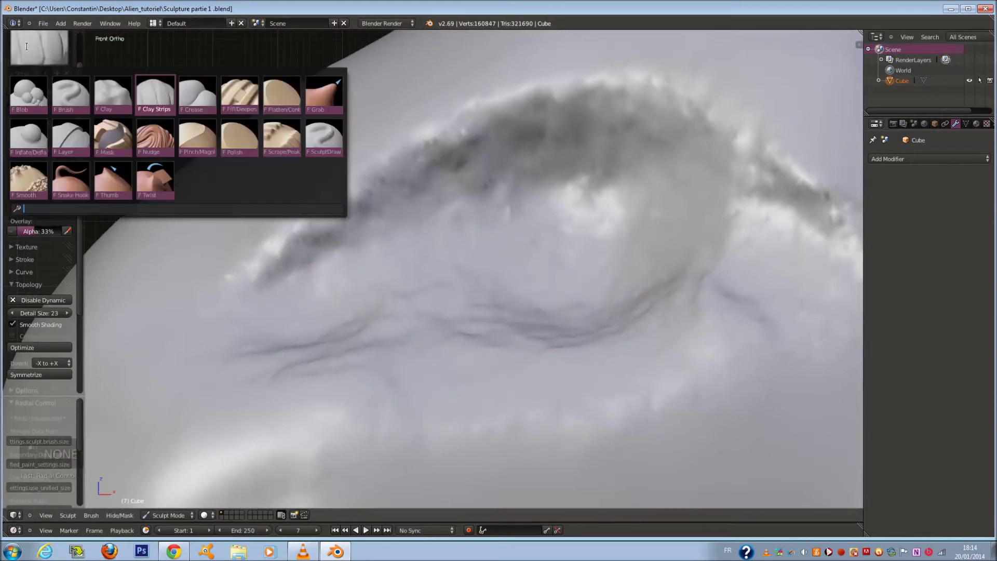
click(71, 86)
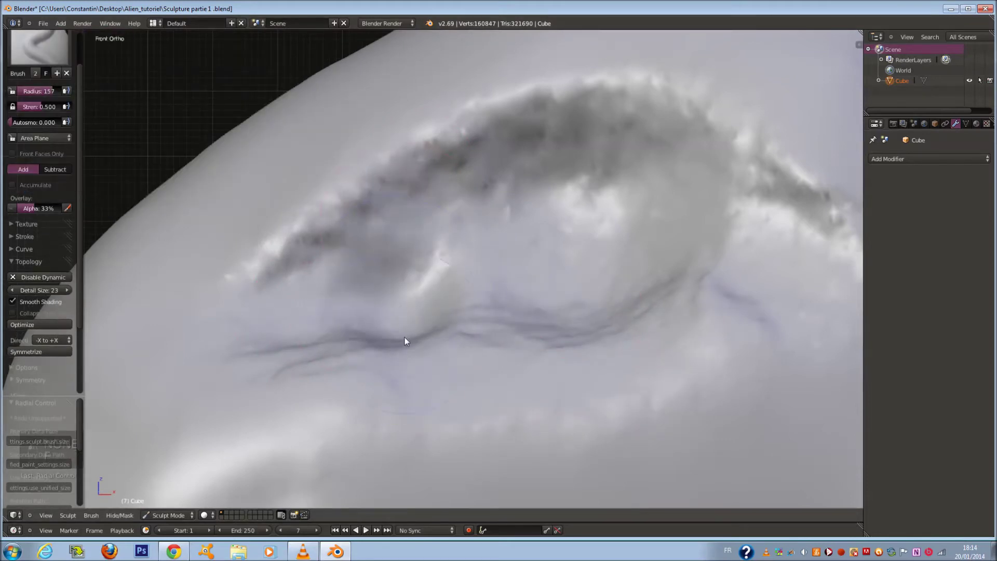
mouse_move(525, 325)
mouse_down()
mouse_move(605, 340)
mouse_move(666, 261)
mouse_move(710, 297)
mouse_move(702, 181)
mouse_move(553, 98)
mouse_move(412, 142)
mouse_move(460, 281)
mouse_move(370, 221)
mouse_up()
Save the scene over the existing file Sculpture partie 1 .blend.
scroll(566, 268, down, 5)
middle_drag(566, 267, 658, 297)
key(ctrl+s)
click(645, 295)
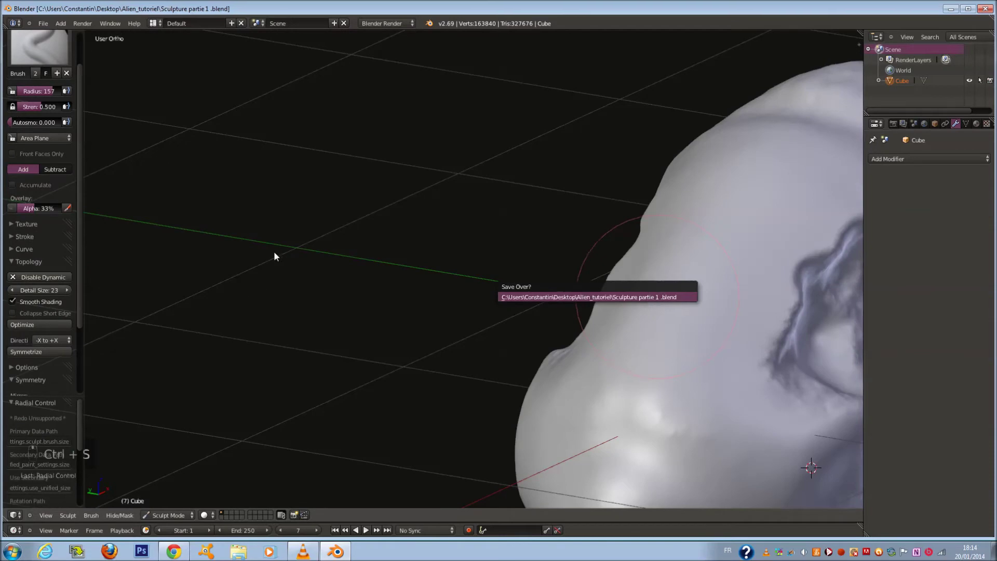
Smooth the inside of the eye socket with the Smooth brush.
scroll(313, 242, down, 1)
middle_drag(312, 242, 313, 256)
scroll(313, 256, down, 5)
scroll(312, 255, up, 3)
click(47, 47)
click(30, 181)
scroll(449, 207, up, 6)
middle_drag(460, 205, 441, 203)
mouse_move(441, 203)
mouse_down()
mouse_move(407, 326)
mouse_move(385, 311)
mouse_move(466, 367)
mouse_move(487, 274)
mouse_move(535, 313)
mouse_up()
Set the dynamic topology detail size to 20.
scroll(504, 285, down, 3)
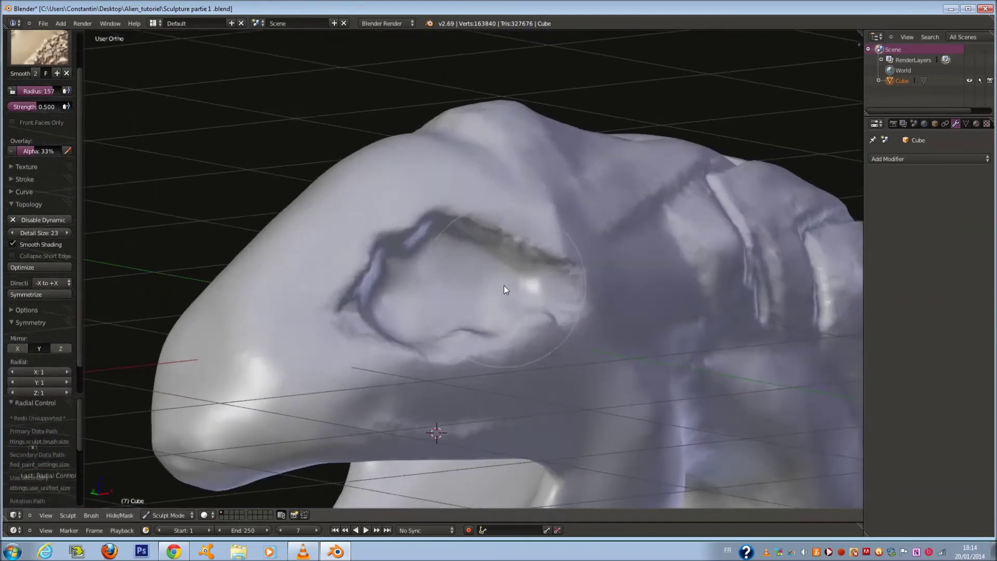
scroll(504, 285, up, 2)
scroll(58, 371, down, 2)
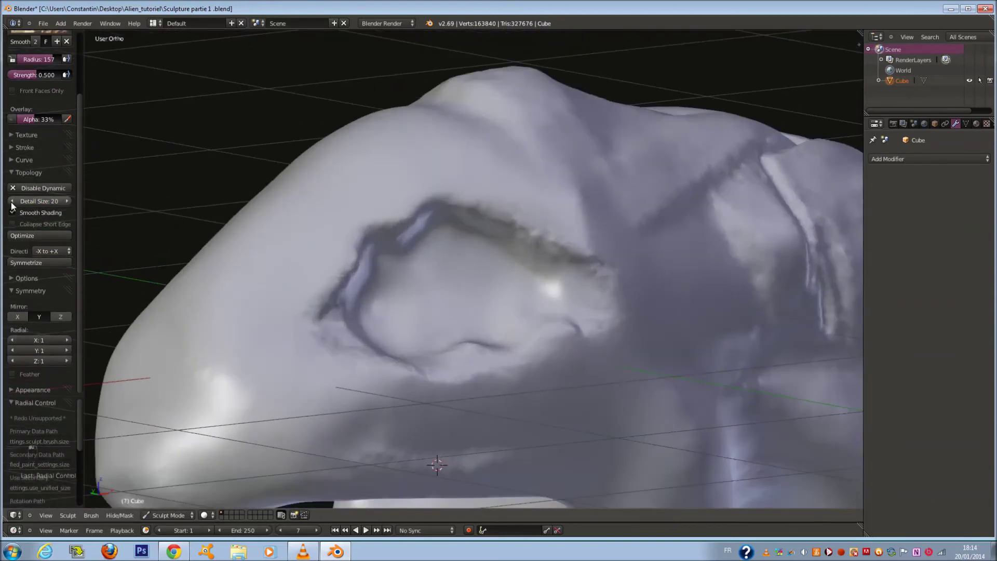
scroll(52, 93, up, 4)
Switch to Clay Strips, resize the brush and build up strokes on the snout in front of the eye socket.
click(53, 94)
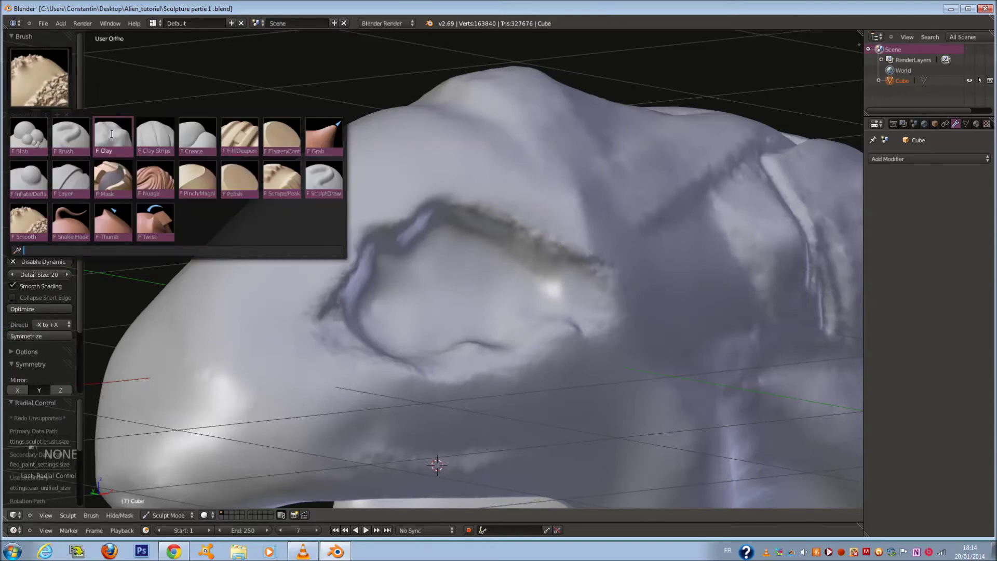
click(155, 137)
mouse_move(338, 272)
middle_down()
mouse_move(360, 259)
mouse_move(448, 278)
middle_up()
key(f)
click(430, 279)
scroll(460, 279, up, 1)
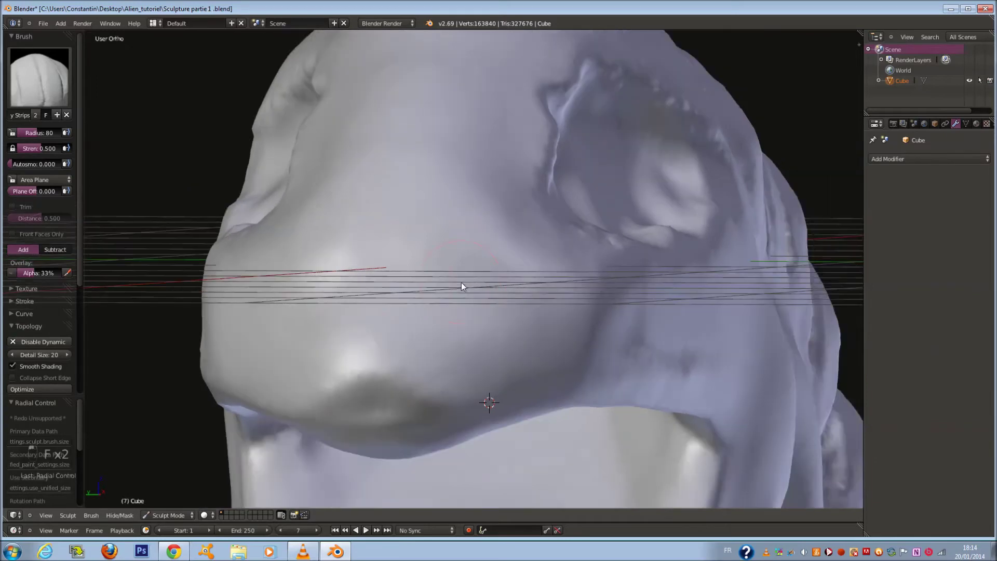
key(f)
click(465, 287)
mouse_move(479, 266)
mouse_down()
mouse_move(509, 212)
mouse_move(567, 178)
mouse_move(558, 152)
mouse_move(526, 207)
mouse_up()
mouse_move(468, 167)
mouse_down()
mouse_move(465, 151)
mouse_move(540, 199)
mouse_move(564, 239)
mouse_move(526, 197)
mouse_up()
Add long clay strips down the side of the snout and toward its tip at radius 123.
key(f)
click(579, 244)
scroll(472, 208, up, 1)
mouse_move(526, 197)
middle_down()
mouse_move(471, 208)
mouse_move(556, 208)
middle_up()
drag(471, 100, 561, 276)
mouse_move(435, 101)
mouse_down()
mouse_move(569, 283)
mouse_move(504, 171)
mouse_move(536, 312)
mouse_up()
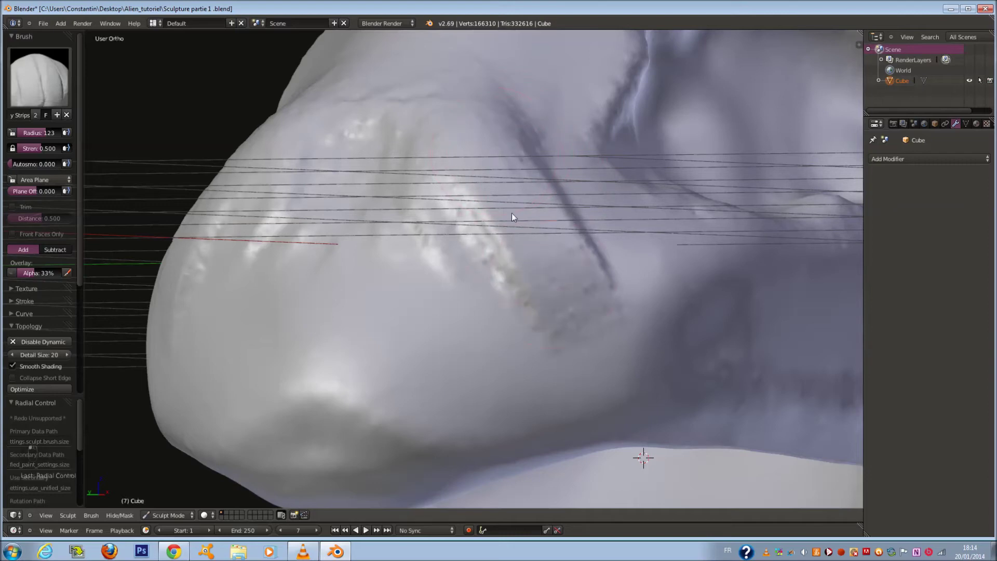
mouse_move(555, 299)
mouse_down()
mouse_move(568, 344)
mouse_move(467, 350)
mouse_up()
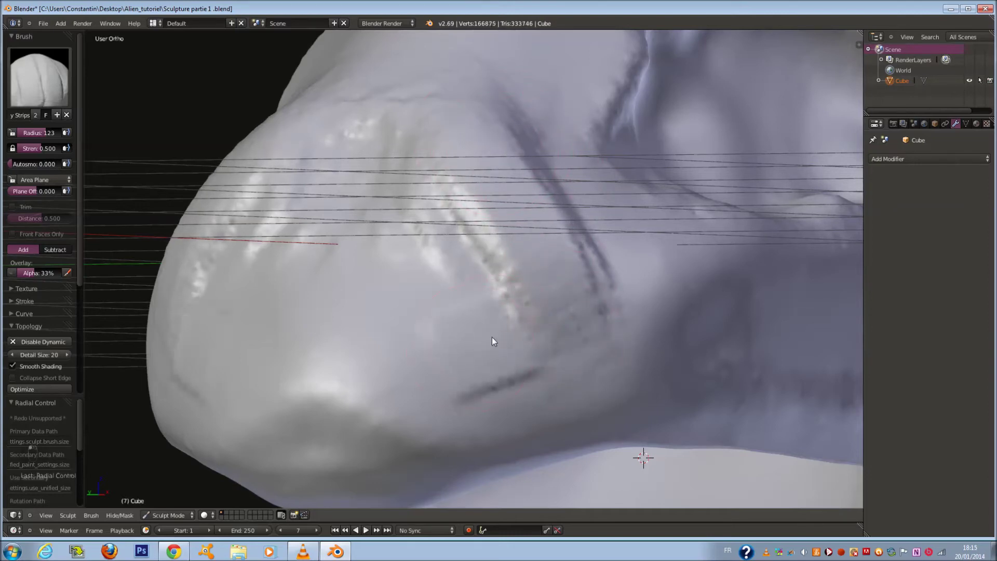
Resize the Clay Strips brush and add further strokes to the side of the snout near its tip.
key(f)
click(477, 330)
mouse_move(485, 338)
mouse_down()
mouse_move(503, 315)
mouse_move(438, 348)
mouse_move(473, 273)
mouse_move(434, 300)
mouse_up()
mouse_move(390, 340)
mouse_down()
mouse_move(401, 232)
mouse_move(434, 277)
mouse_move(435, 225)
mouse_up()
Switch to the Smooth brush at radius 112 and soften the clay strips on the snout.
key(f)
click(427, 257)
mouse_move(434, 228)
middle_down()
mouse_move(370, 240)
mouse_move(376, 253)
mouse_move(135, 93)
middle_up()
click(63, 67)
click(35, 239)
mouse_move(256, 224)
mouse_down()
mouse_move(277, 321)
mouse_move(334, 410)
mouse_move(289, 408)
mouse_move(447, 379)
mouse_move(377, 135)
mouse_move(330, 178)
mouse_move(352, 344)
mouse_move(278, 295)
mouse_move(397, 289)
mouse_up()
Switch to Clay Strips in front view and set the brush radius to 49 and strength to 0.671.
key(KP_1)
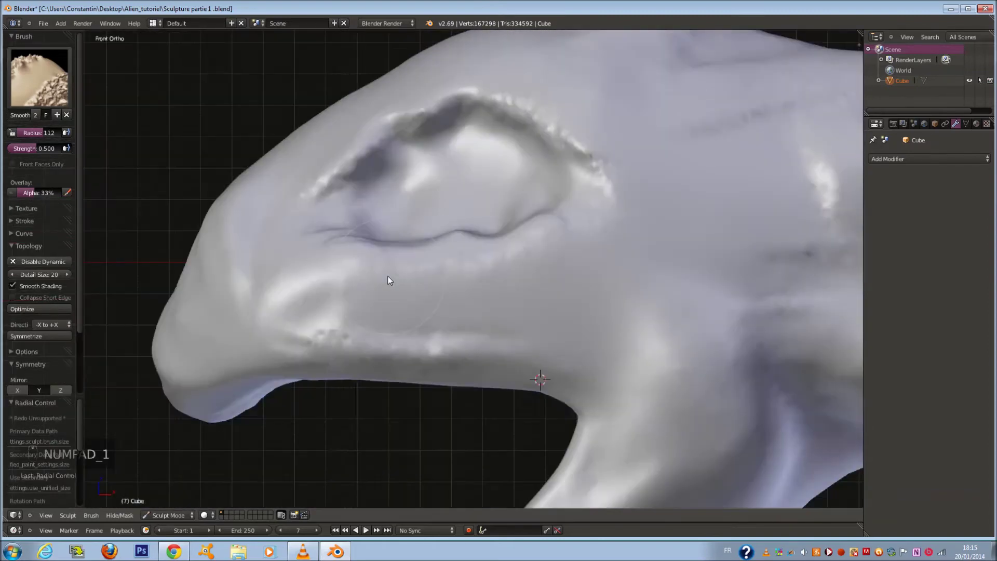
scroll(390, 281, up, 4)
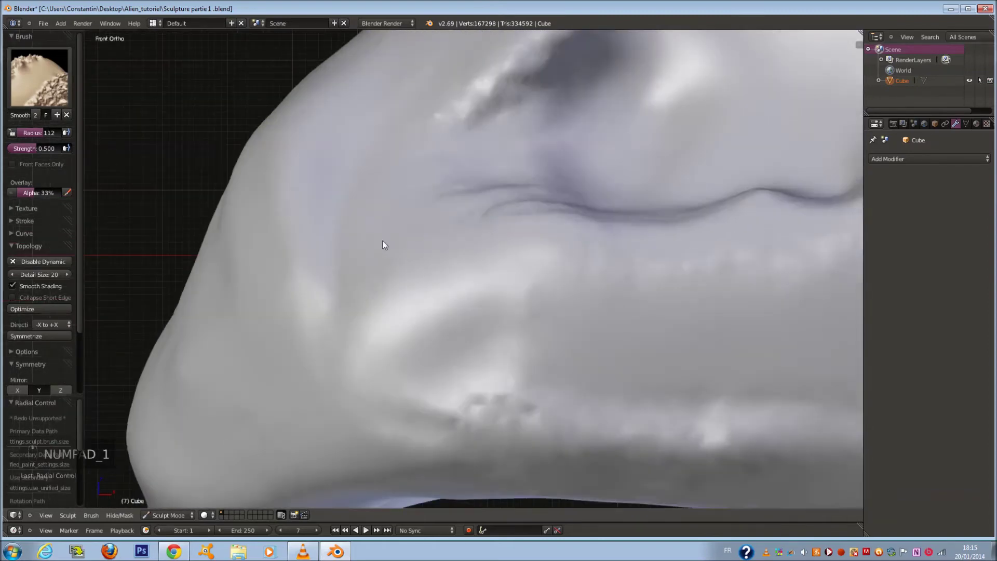
key(f)
click(335, 213)
shift+scroll(344, 274, up, 1)
ctrl+scroll(344, 273, down, 2)
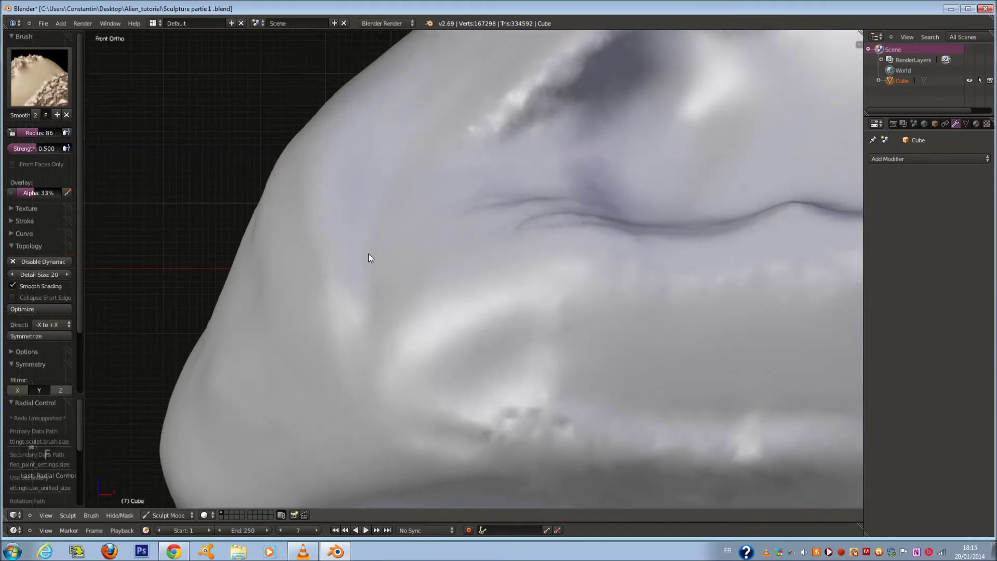
click(34, 65)
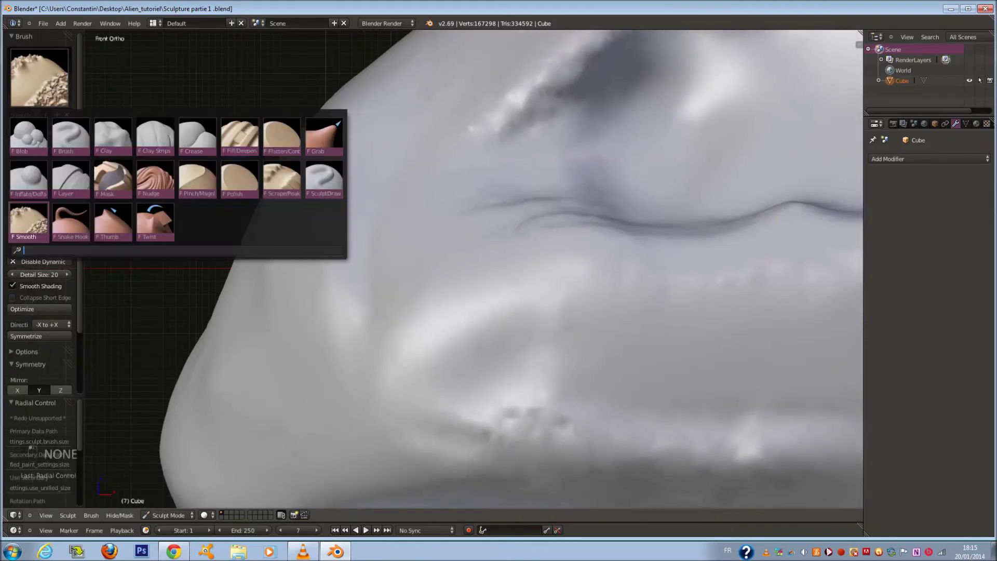
click(155, 136)
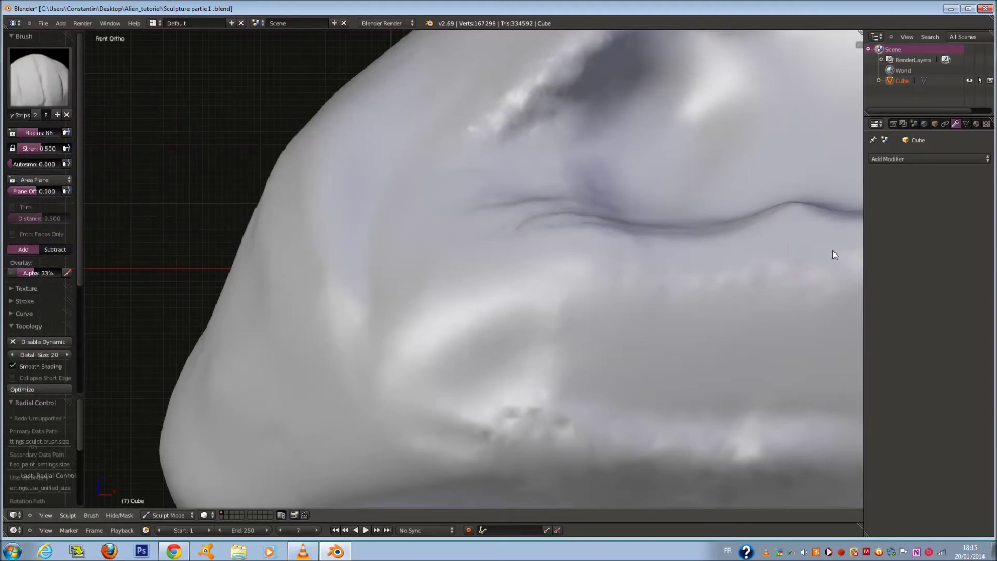
key(f)
click(373, 153)
drag(46, 152, 53, 152)
Build up an arched ridge on the snout just in front of the eye socket, working from both side views.
drag(409, 164, 378, 153)
drag(440, 190, 415, 156)
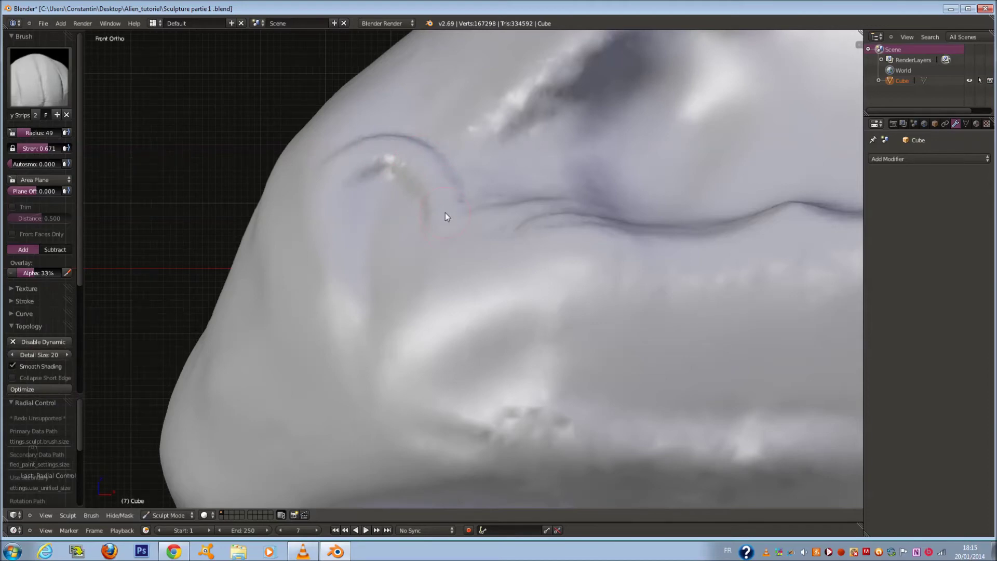
key(ctrl+KP_1)
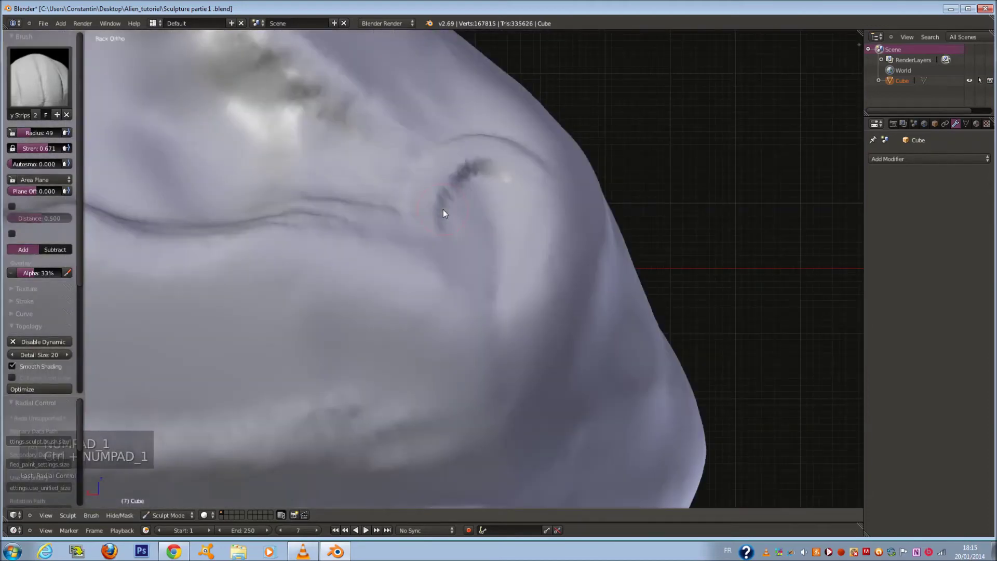
mouse_move(487, 150)
mouse_down()
mouse_move(499, 146)
mouse_move(473, 150)
mouse_move(479, 131)
mouse_move(430, 143)
mouse_move(453, 134)
mouse_up()
mouse_move(418, 171)
mouse_down()
mouse_move(388, 298)
mouse_move(429, 164)
mouse_up()
mouse_move(488, 143)
mouse_down()
mouse_move(527, 159)
mouse_move(556, 218)
mouse_move(475, 296)
mouse_move(465, 328)
mouse_move(529, 182)
mouse_move(552, 213)
mouse_move(494, 272)
mouse_move(534, 172)
mouse_move(434, 170)
mouse_move(356, 238)
mouse_move(396, 169)
mouse_move(445, 138)
mouse_move(524, 164)
mouse_move(525, 254)
mouse_move(482, 235)
mouse_up()
Enlarge Clay Strips to radius 87, thicken the arched ridge and curl its front end downward around the hollow.
key(f)
click(400, 229)
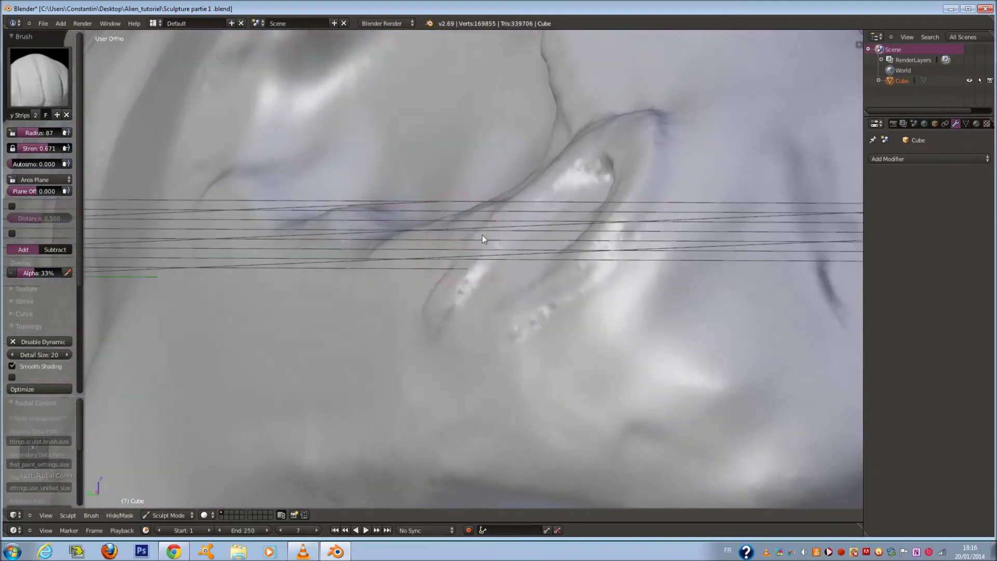
mouse_move(631, 201)
mouse_down()
mouse_move(640, 144)
mouse_move(631, 154)
mouse_move(660, 183)
mouse_up()
mouse_move(630, 153)
mouse_down()
mouse_move(594, 89)
mouse_move(604, 100)
mouse_move(551, 111)
mouse_move(489, 156)
mouse_move(566, 70)
mouse_move(561, 98)
mouse_move(573, 114)
mouse_move(608, 107)
mouse_move(601, 116)
mouse_move(530, 156)
mouse_move(484, 166)
mouse_move(506, 151)
mouse_move(531, 188)
mouse_up()
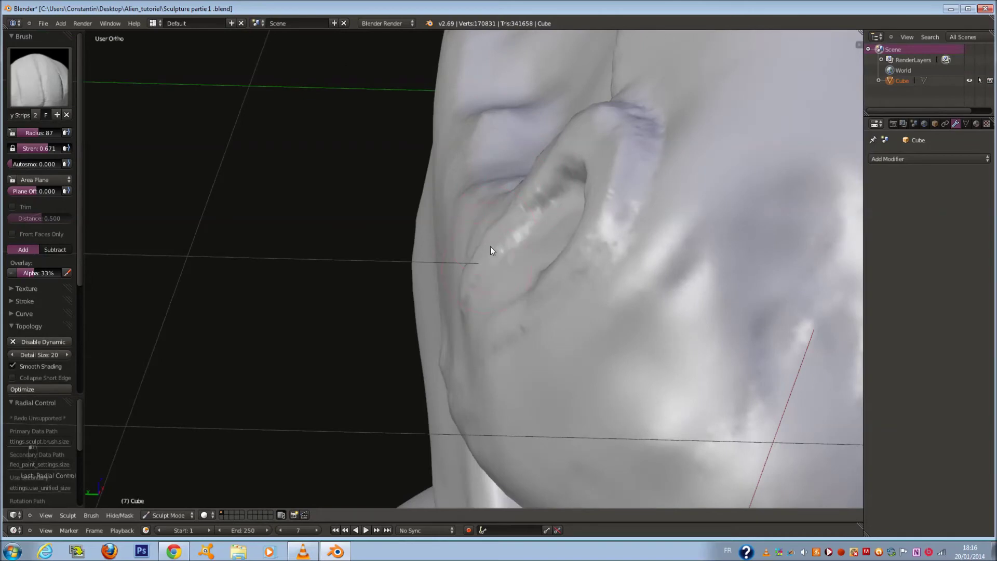
mouse_move(527, 316)
mouse_down()
mouse_move(558, 313)
mouse_move(592, 280)
mouse_up()
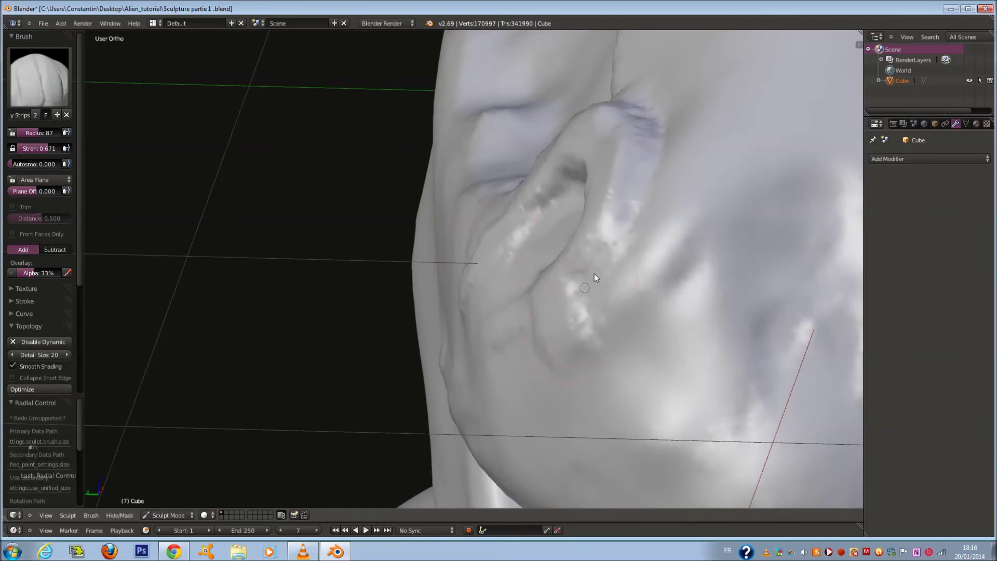
drag(582, 325, 549, 320)
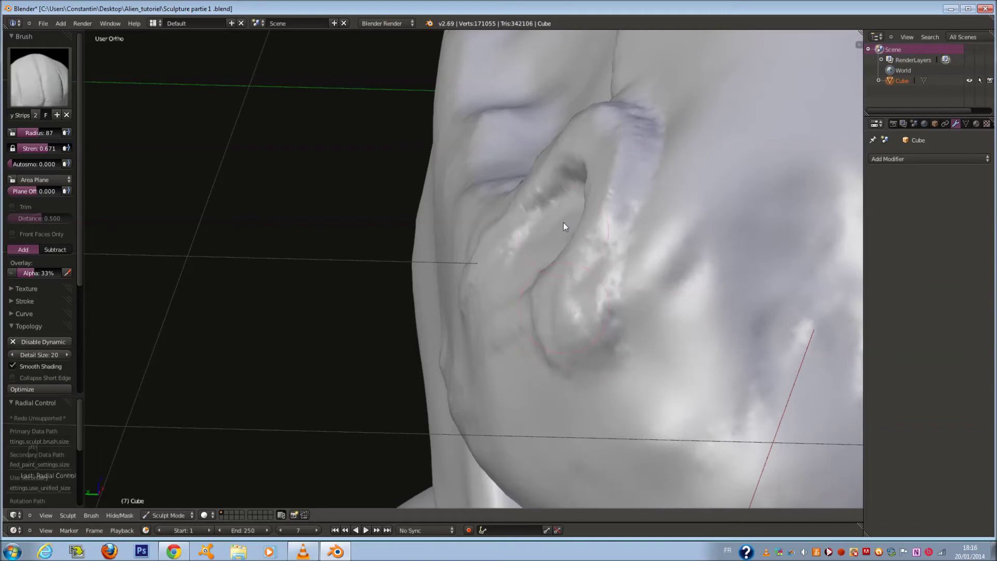
Carve a furrow beneath the arched ridge and back along the snout with subtractive Clay Strips at radius 87.
scroll(549, 193, down, 6)
alt+drag(546, 190, 582, 226)
scroll(577, 227, up, 3)
mouse_move(567, 229)
middle_down()
mouse_move(692, 194)
mouse_move(587, 219)
mouse_move(472, 320)
middle_up()
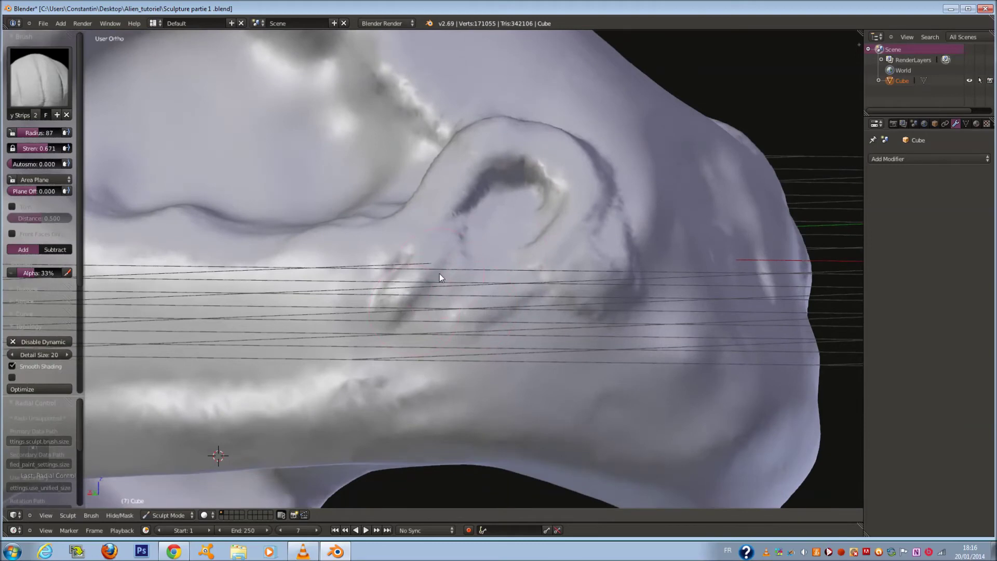
mouse_move(322, 314)
ctrl+mouse_down()
mouse_move(375, 311)
mouse_move(350, 291)
mouse_move(356, 312)
mouse_move(459, 329)
mouse_move(575, 365)
mouse_move(499, 344)
mouse_move(290, 341)
mouse_move(458, 310)
mouse_move(484, 292)
ctrl+mouse_up()
Reduce Clay Strips to radius 37 and carve lightly inside the hollow under the arched ridge.
key(f)
click(477, 285)
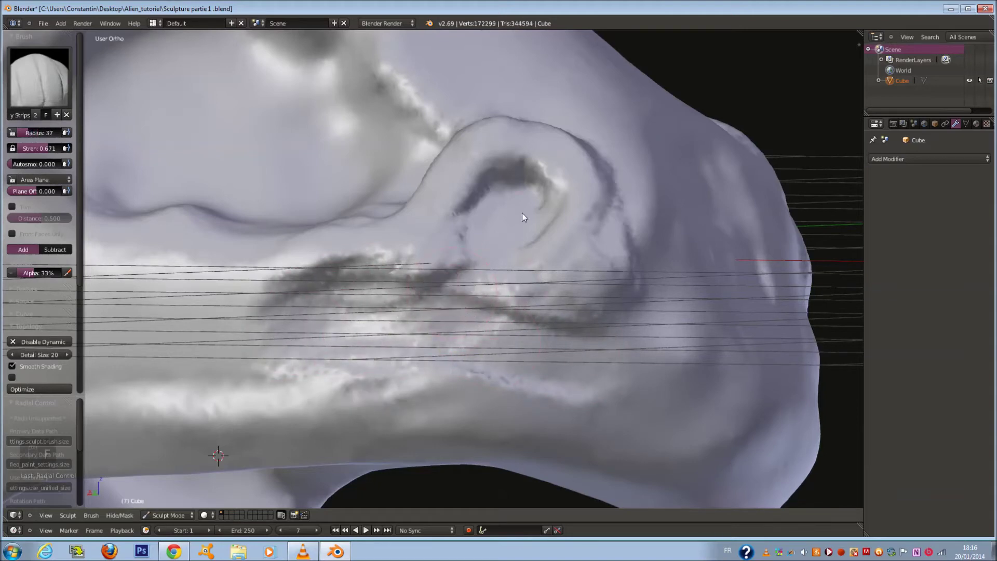
mouse_move(464, 225)
ctrl+mouse_down()
mouse_move(442, 252)
mouse_move(501, 255)
ctrl+mouse_up()
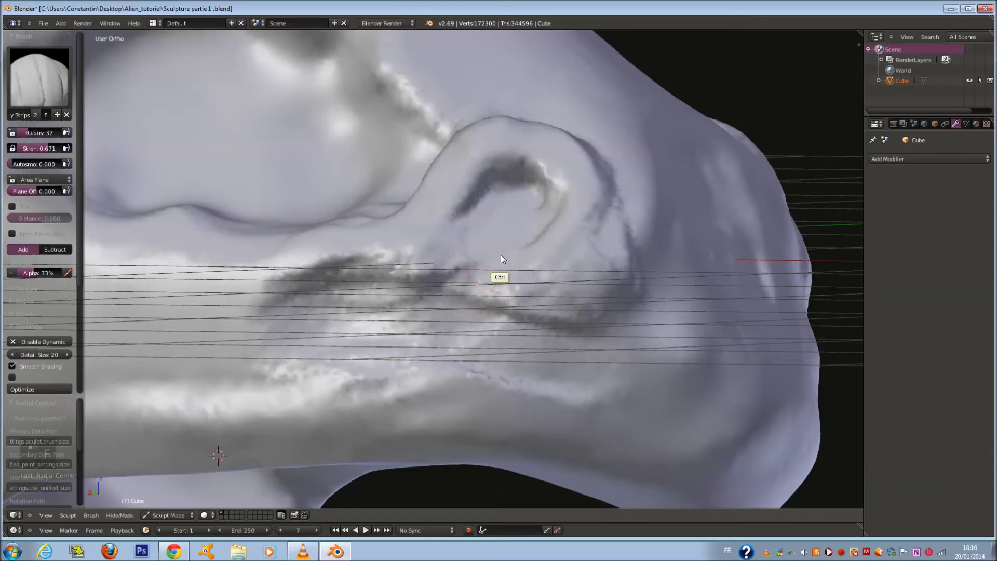
Switch to the standard Brush with radius 30 and strength 0.789 for close work on the hollow.
scroll(587, 244, up, 3)
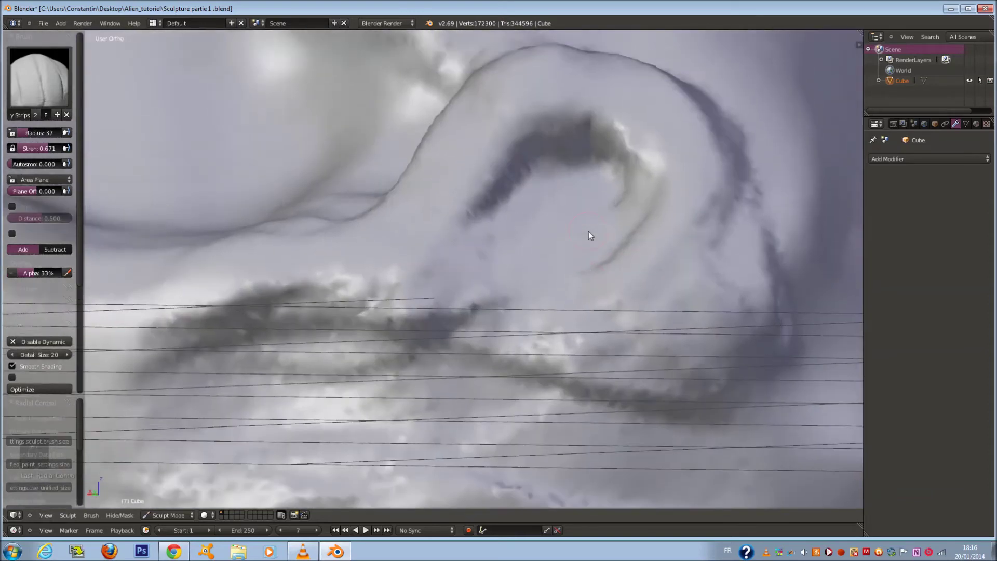
scroll(588, 231, up, 4)
key(f)
click(563, 242)
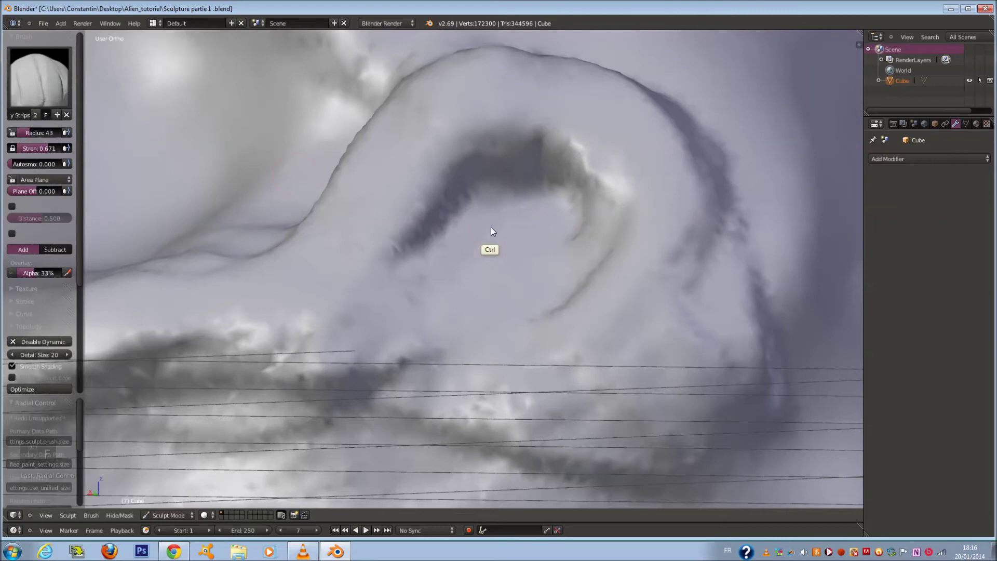
key(f)
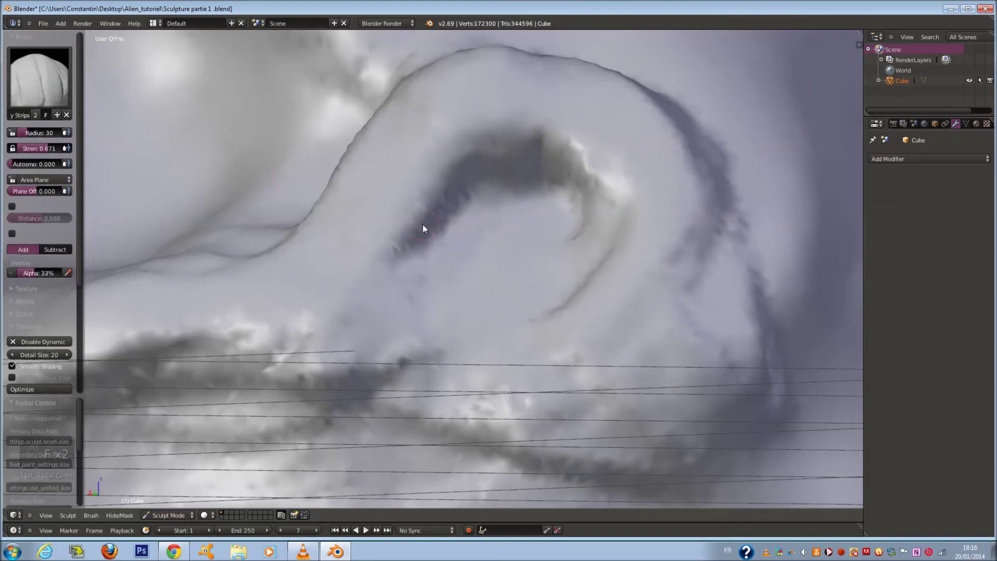
click(40, 77)
click(71, 137)
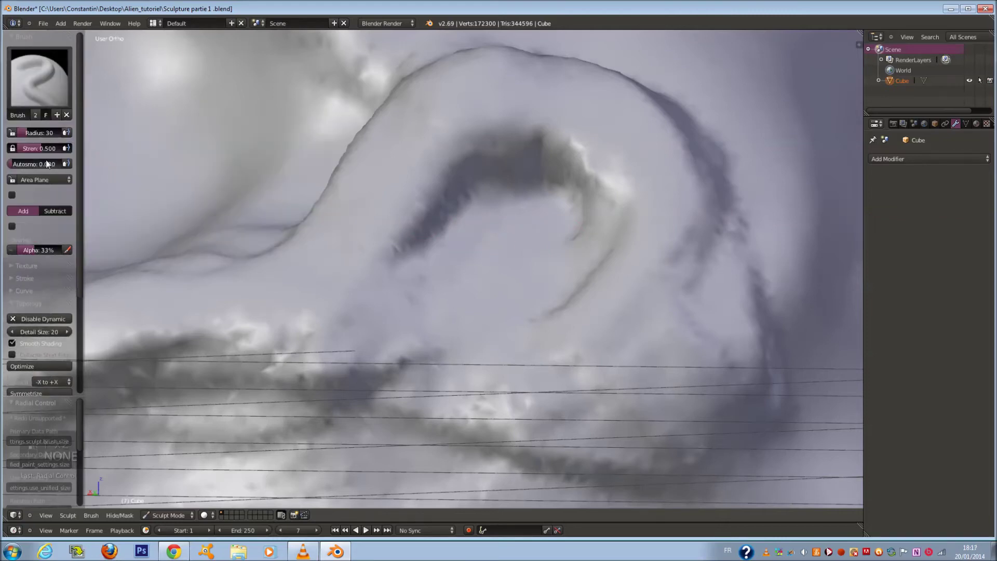
drag(48, 148, 66, 148)
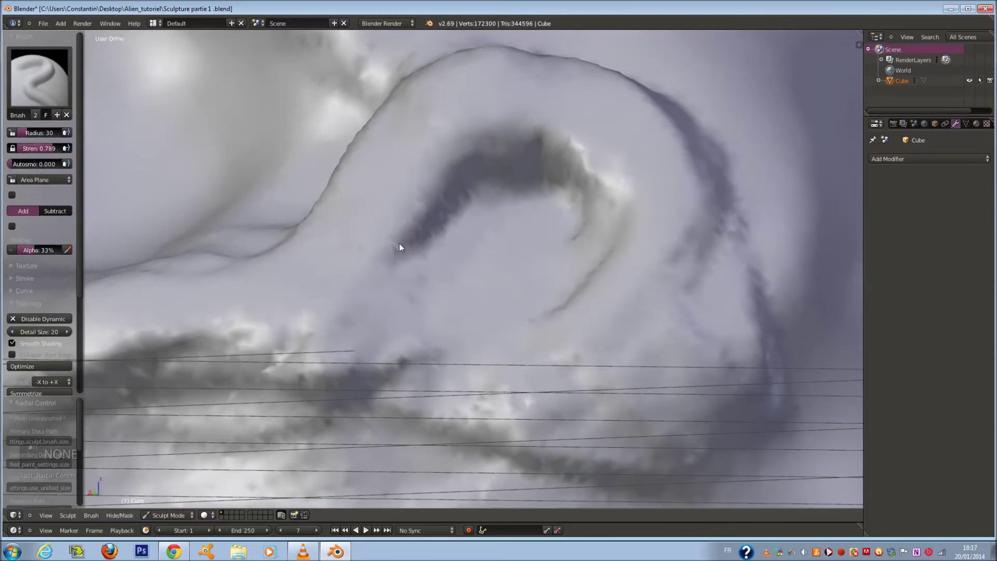
Cut two parallel slanted grooves inside the hollow under the arched ridge, widening the brush to radius 50.
key(ctrl)
mouse_move(493, 201)
ctrl+mouse_down()
mouse_move(397, 315)
mouse_move(364, 378)
ctrl+mouse_up()
key(f)
mouse_move(487, 209)
ctrl+mouse_down()
mouse_move(430, 303)
mouse_move(388, 331)
mouse_move(430, 302)
mouse_move(461, 241)
ctrl+mouse_up()
click(440, 305)
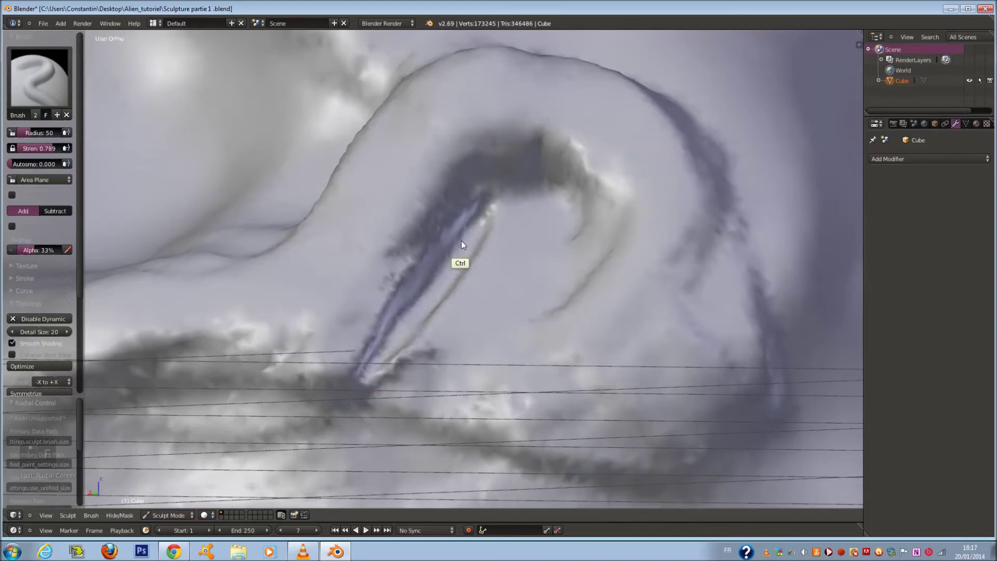
mouse_move(498, 197)
ctrl+mouse_down()
mouse_move(352, 383)
mouse_move(482, 223)
ctrl+mouse_up()
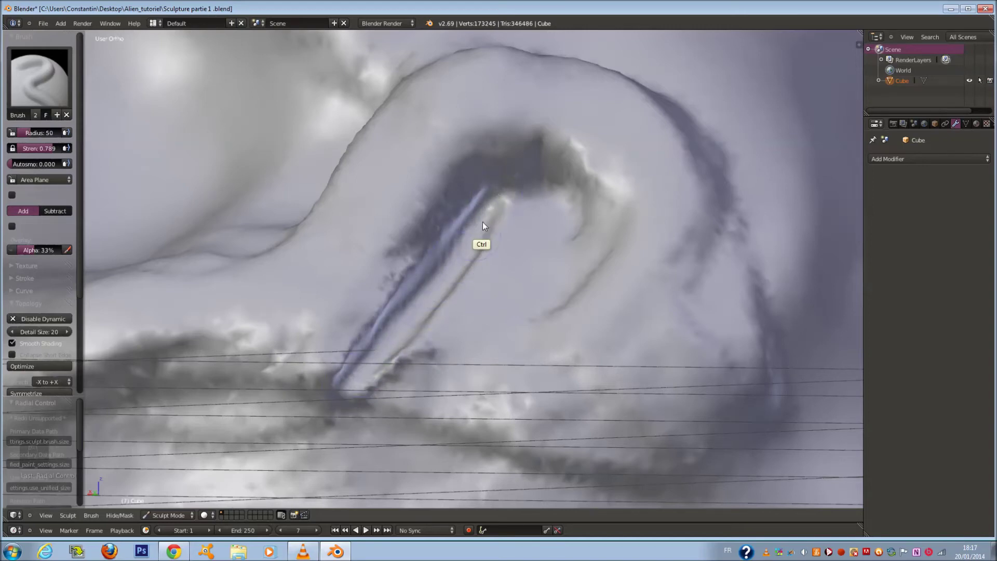
mouse_move(545, 227)
ctrl+mouse_down()
mouse_move(438, 379)
mouse_move(549, 237)
mouse_move(409, 390)
mouse_move(520, 286)
mouse_move(445, 364)
ctrl+mouse_up()
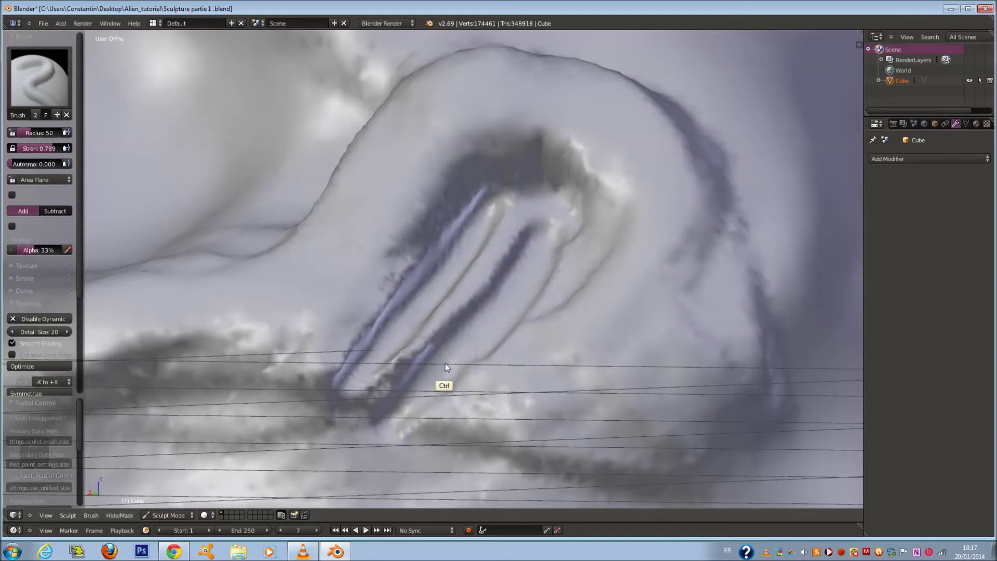
Deepen and sharpen both slanted grooves with subtractive strokes at radius 19.
key(f)
click(515, 273)
mouse_move(515, 273)
ctrl+mouse_down()
mouse_move(551, 220)
mouse_move(487, 318)
mouse_move(383, 417)
mouse_move(412, 402)
mouse_move(406, 420)
ctrl+mouse_up()
ctrl+drag(445, 372, 394, 422)
ctrl+drag(380, 355, 336, 397)
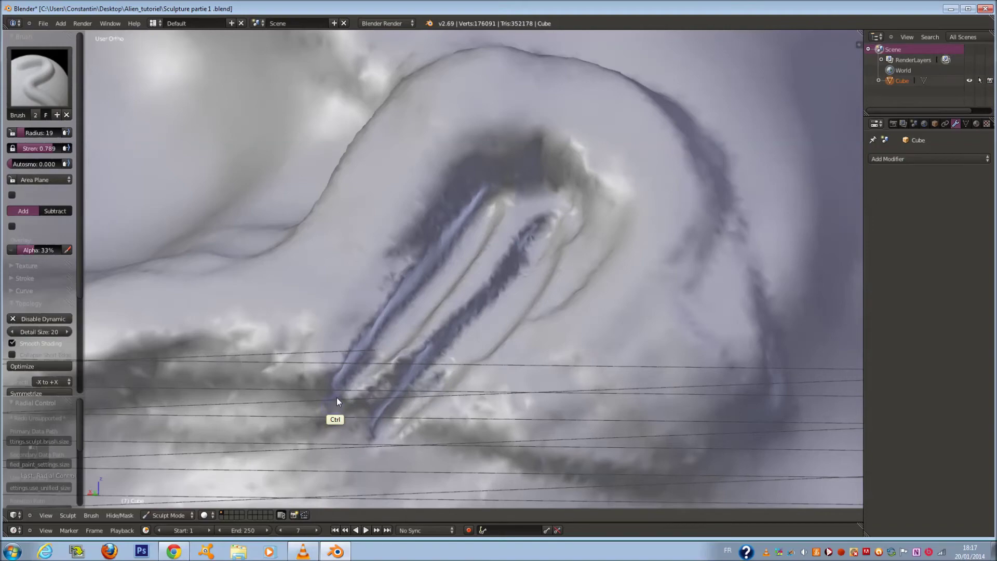
ctrl+drag(378, 341, 499, 203)
Enlarge the brush radius to 80 and switch to Clay Strips.
scroll(489, 200, down, 3)
middle_drag(488, 200, 519, 252)
scroll(519, 251, up, 4)
scroll(532, 265, up, 3)
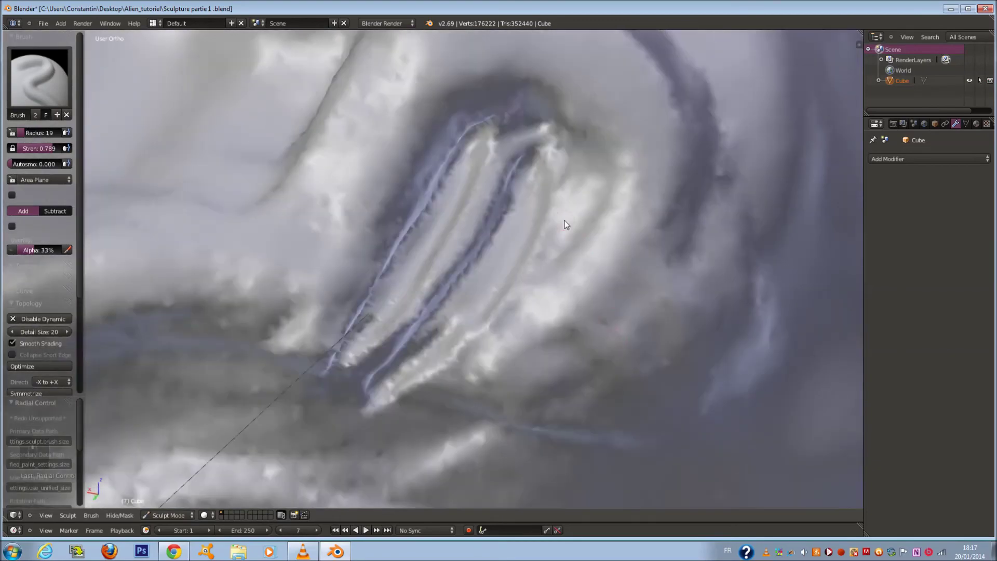
scroll(566, 224, down, 4)
middle_drag(585, 237, 471, 309)
key(f)
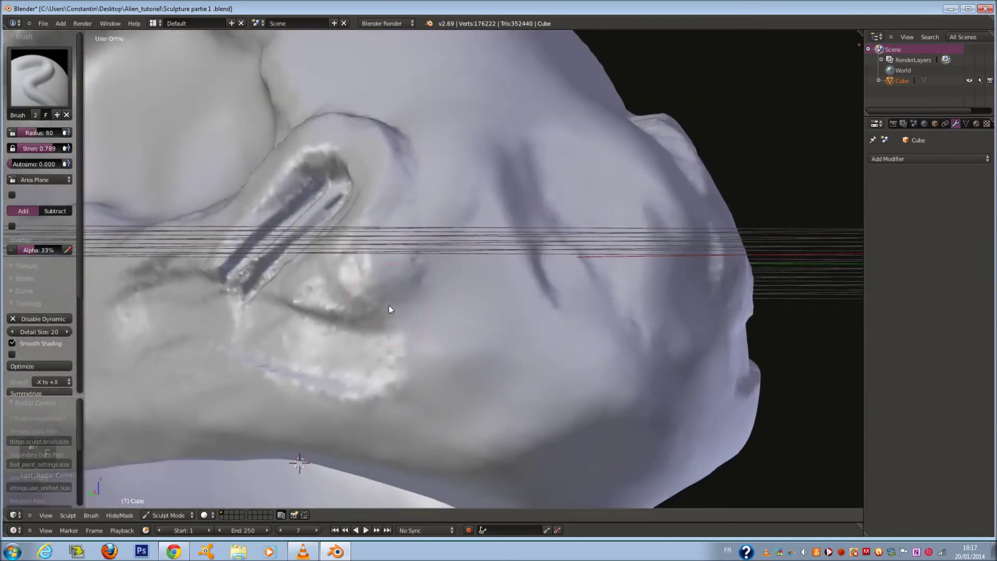
click(56, 75)
click(154, 135)
Save the sculpture over the existing file "Sculpture partie 1 .blend".
key(ctrl+s)
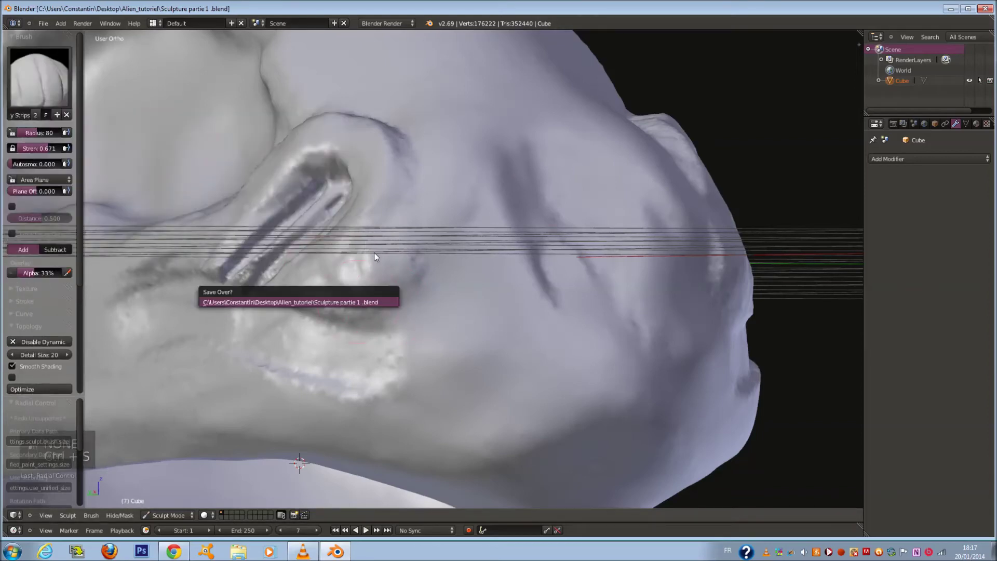
scroll(520, 247, up, 1)
scroll(491, 247, down, 1)
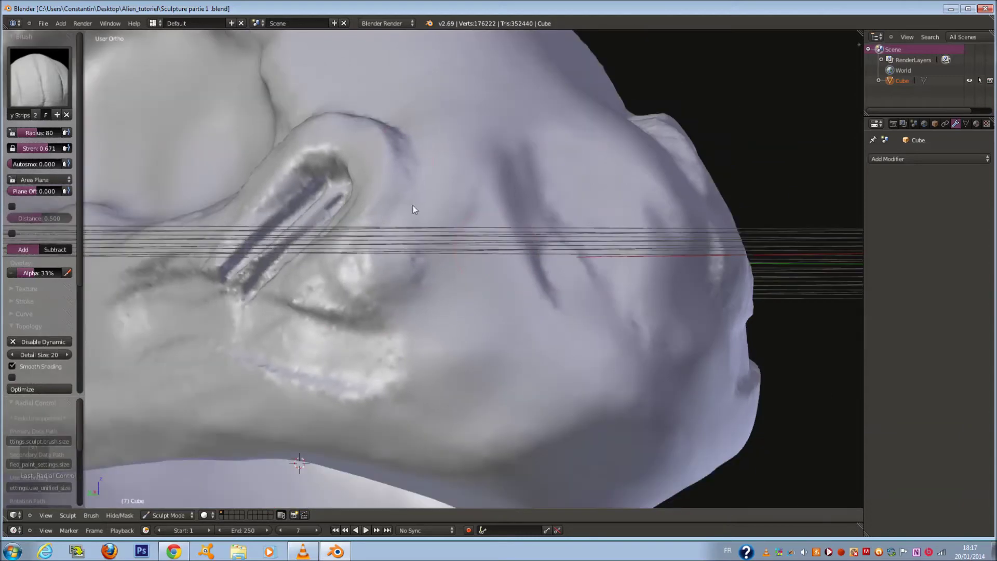
Carve beside the arched ridge and build up clay across the front of the snout and along its lower edge.
ctrl+drag(416, 203, 478, 256)
mouse_move(445, 216)
mouse_down()
mouse_move(538, 350)
mouse_move(573, 376)
mouse_up()
mouse_move(575, 375)
middle_down()
mouse_move(518, 346)
mouse_move(525, 373)
middle_up()
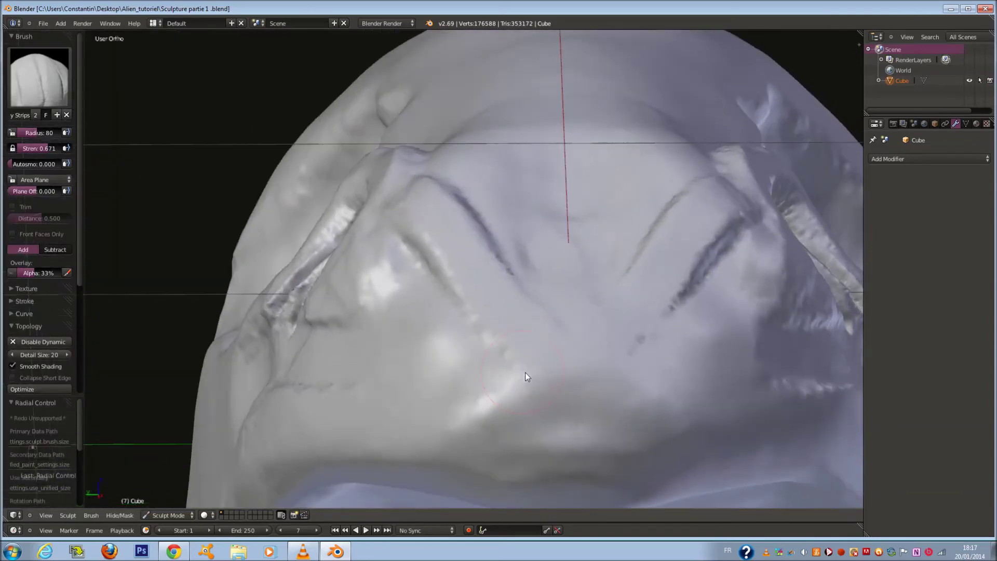
mouse_move(515, 416)
mouse_down()
mouse_move(597, 428)
mouse_move(558, 419)
mouse_move(545, 371)
mouse_move(417, 224)
mouse_move(451, 281)
mouse_move(318, 401)
mouse_move(477, 429)
mouse_move(389, 372)
mouse_up()
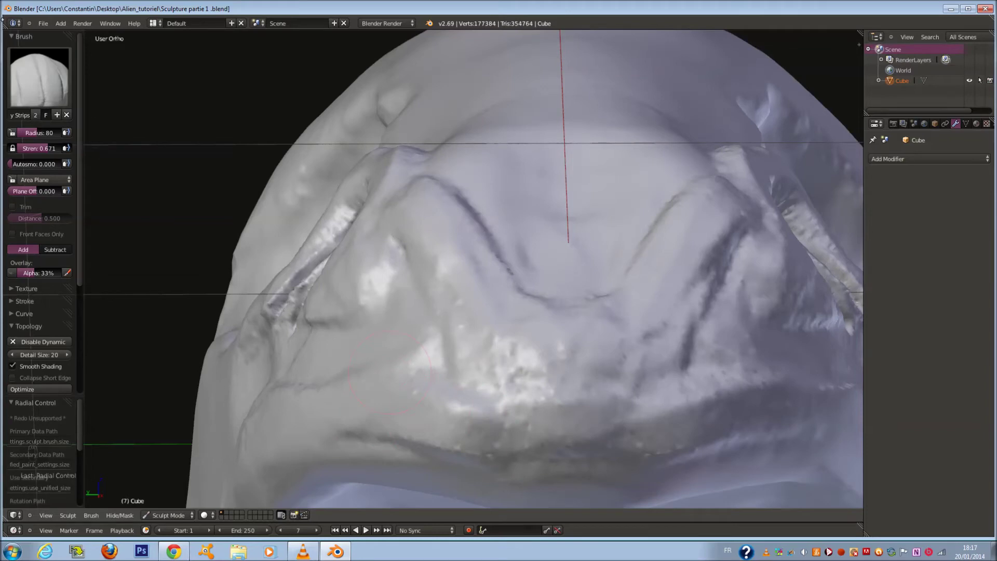
Switch to the Smooth brush and soften the new clay on the front of the snout.
click(61, 77)
click(23, 219)
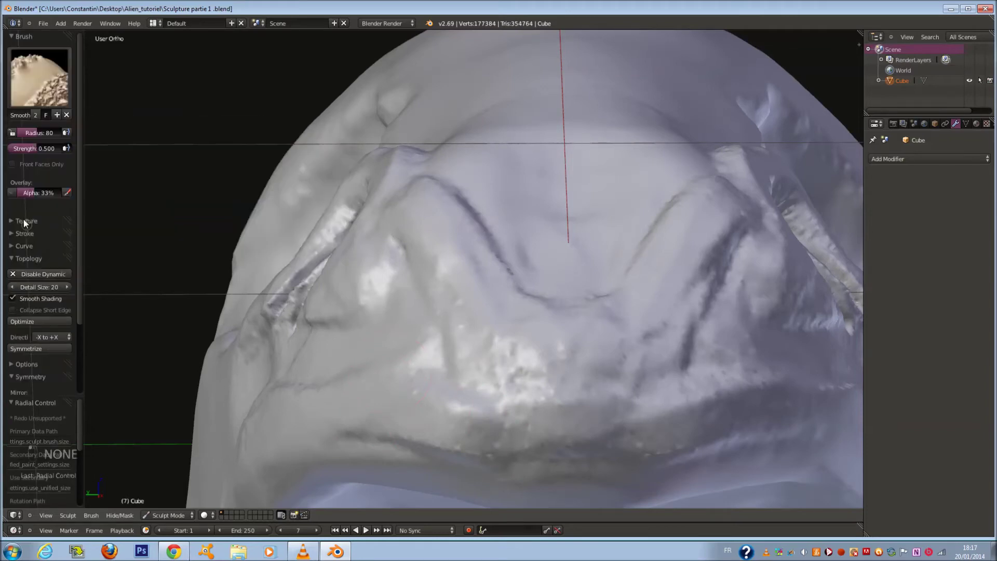
mouse_move(450, 243)
mouse_down()
mouse_move(451, 290)
mouse_move(489, 407)
mouse_move(436, 413)
mouse_move(554, 430)
mouse_move(566, 363)
mouse_move(536, 301)
mouse_move(442, 180)
mouse_up()
mouse_move(599, 369)
mouse_down()
mouse_move(723, 396)
mouse_move(750, 291)
mouse_move(719, 325)
mouse_move(757, 269)
mouse_move(790, 318)
mouse_move(782, 390)
mouse_move(679, 408)
mouse_move(554, 359)
mouse_up()
Switch to the Polish brush and flatten the surface across the front and side of the snout.
click(39, 78)
click(234, 183)
mouse_move(599, 399)
mouse_down()
mouse_move(553, 426)
mouse_move(553, 390)
mouse_move(613, 418)
mouse_move(529, 426)
mouse_move(594, 392)
mouse_move(588, 363)
mouse_move(616, 399)
mouse_move(627, 440)
mouse_move(626, 406)
mouse_move(661, 441)
mouse_move(776, 289)
mouse_move(710, 379)
mouse_move(757, 289)
mouse_move(753, 263)
mouse_move(659, 211)
mouse_move(705, 208)
mouse_move(575, 334)
mouse_move(572, 311)
mouse_up()
mouse_move(572, 311)
middle_down()
mouse_move(661, 381)
mouse_move(635, 318)
mouse_move(535, 266)
mouse_move(422, 261)
mouse_move(419, 314)
middle_up()
key(f)
click(536, 327)
middle_drag(536, 327, 519, 312)
mouse_move(520, 313)
mouse_down()
mouse_move(529, 275)
mouse_move(560, 293)
mouse_move(596, 272)
mouse_move(708, 259)
mouse_move(597, 244)
mouse_move(702, 257)
mouse_up()
Switch to the Smooth brush and soften the rim and walls of the grooved hollow, reducing the radius to 28.
click(39, 78)
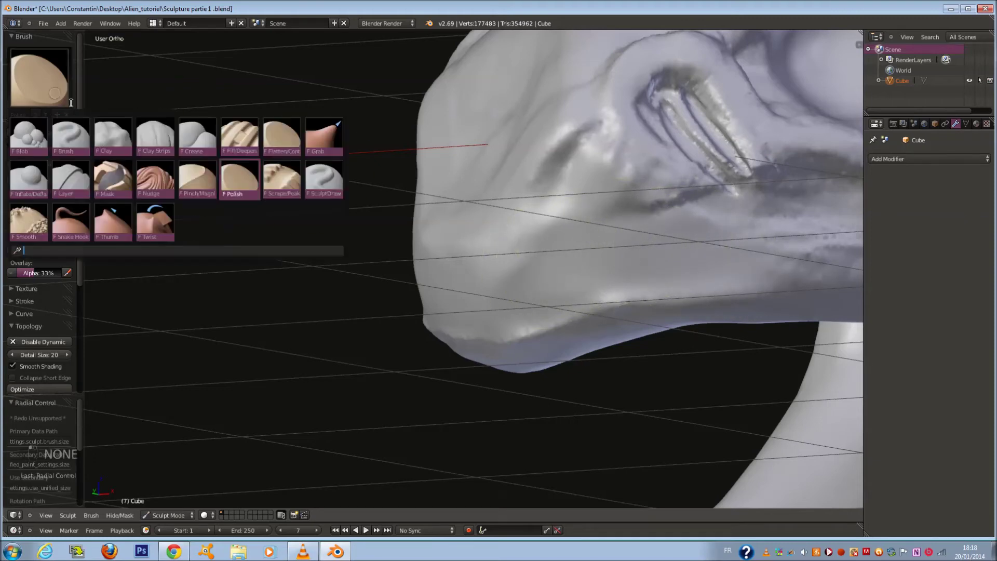
click(31, 210)
key(f)
click(674, 198)
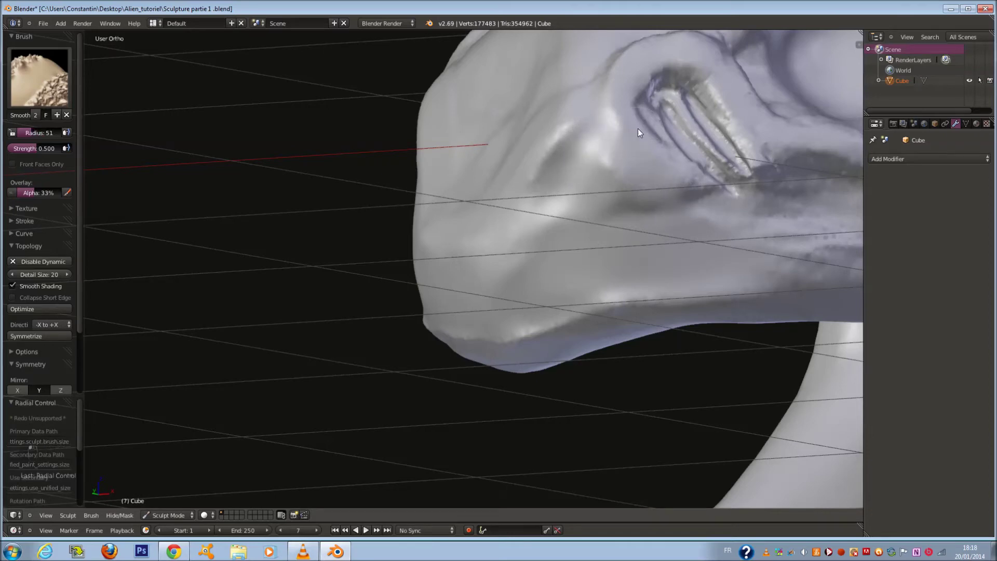
key(f)
click(691, 165)
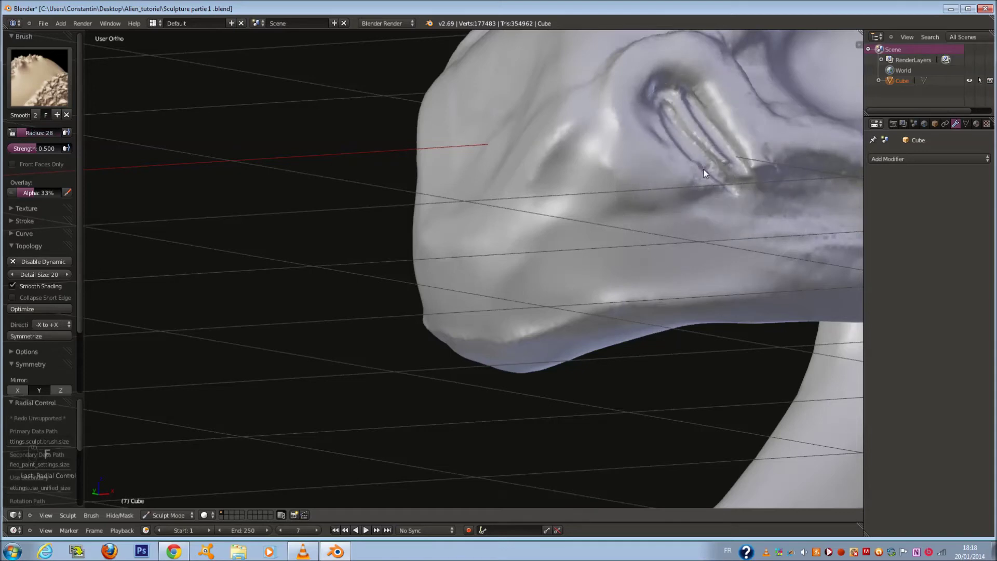
Smooth along the slanted grooves inside the hollow with the brush at radius 44.
mouse_move(704, 169)
middle_down()
mouse_move(707, 161)
mouse_move(747, 177)
mouse_move(744, 213)
mouse_move(670, 219)
mouse_move(686, 277)
mouse_move(650, 268)
mouse_move(609, 286)
mouse_move(624, 277)
middle_up()
key(f)
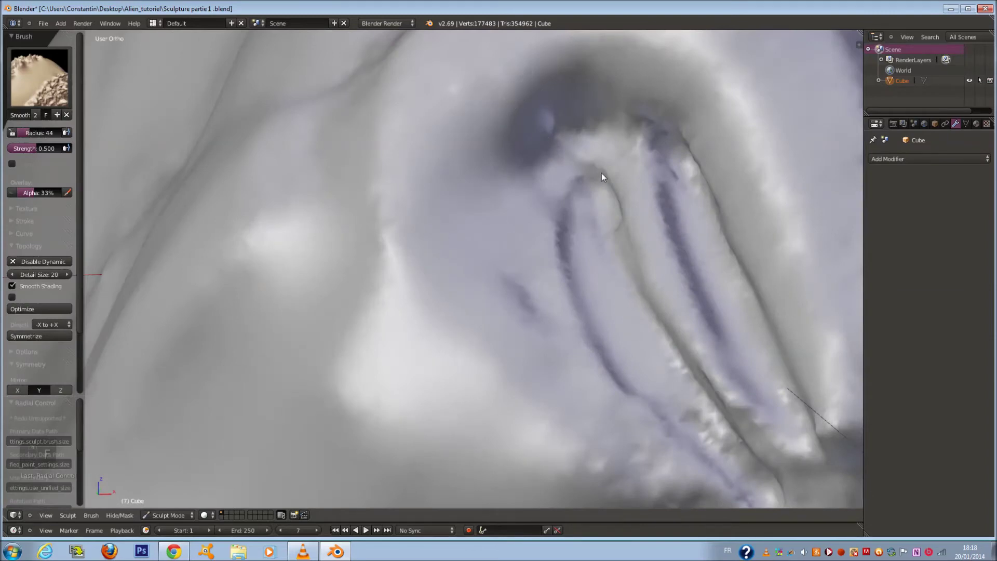
mouse_move(596, 201)
mouse_down()
mouse_move(577, 252)
mouse_move(631, 314)
mouse_move(751, 497)
mouse_move(661, 443)
mouse_move(630, 456)
mouse_move(701, 434)
mouse_move(652, 234)
mouse_move(681, 215)
mouse_move(758, 414)
mouse_up()
mouse_move(801, 467)
mouse_down()
mouse_move(717, 291)
mouse_move(683, 165)
mouse_move(766, 409)
mouse_up()
Enlarge the Smooth brush to radius 99 and blend the grooves into the hollow around them.
scroll(769, 420, down, 4)
mouse_move(786, 383)
middle_down()
mouse_move(738, 289)
mouse_move(677, 287)
middle_up()
key(f)
click(679, 288)
key(f)
click(554, 323)
mouse_move(554, 322)
mouse_down()
mouse_move(548, 215)
mouse_move(597, 196)
mouse_move(690, 213)
mouse_move(617, 257)
mouse_move(701, 195)
mouse_move(605, 151)
mouse_move(537, 179)
mouse_up()
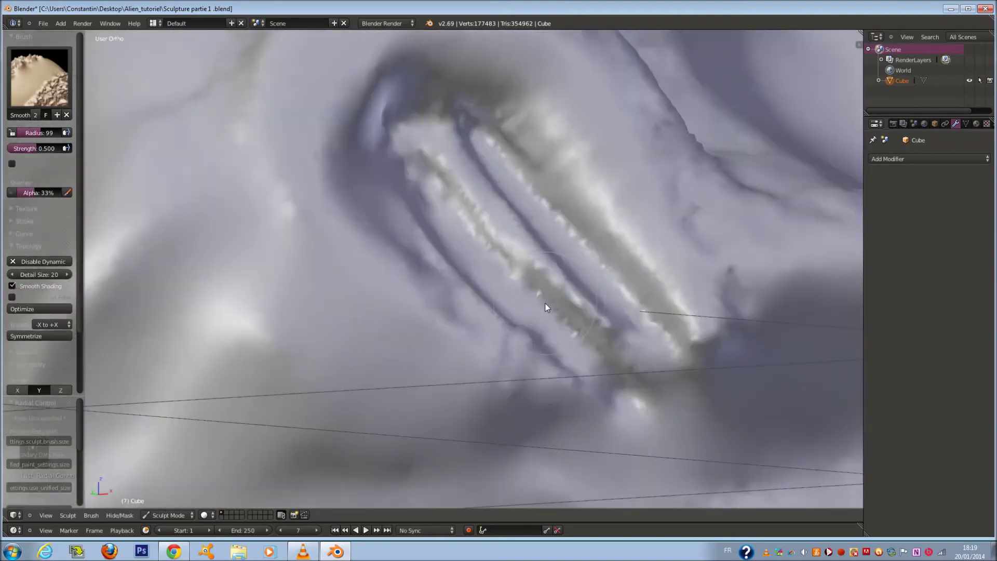
Switch to the Brush brush at radius 54 and carve the slanted grooves inside the hollow deeper with subtracting strokes.
click(36, 77)
click(71, 135)
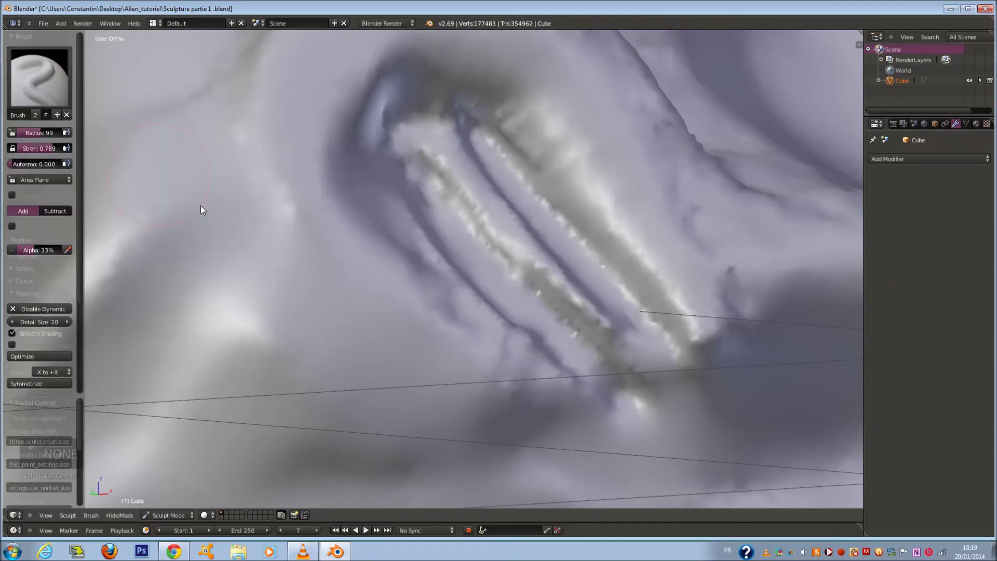
key(f)
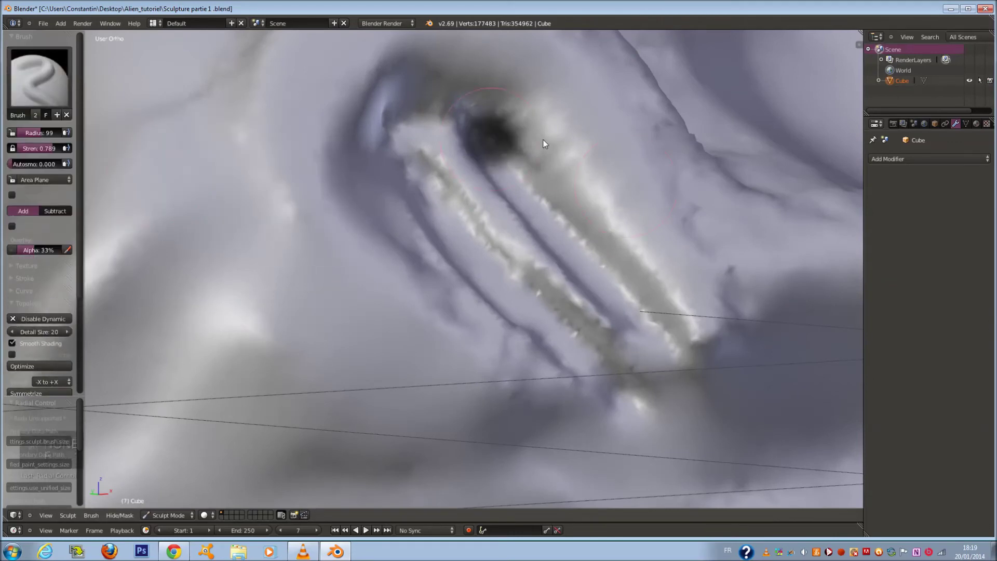
click(513, 155)
ctrl+drag(489, 130, 500, 155)
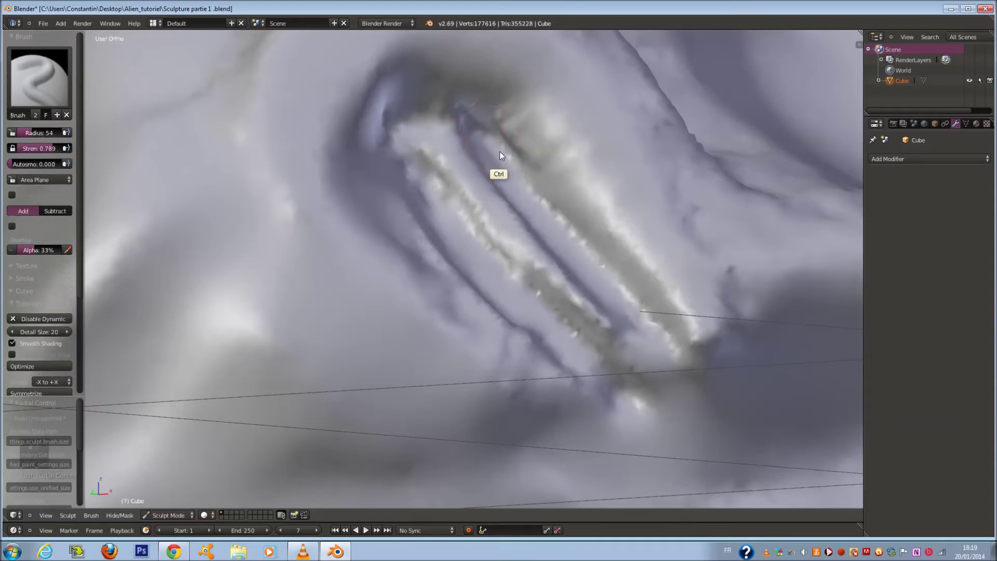
mouse_move(529, 191)
ctrl+right_down()
mouse_move(577, 246)
mouse_move(601, 250)
ctrl+right_up()
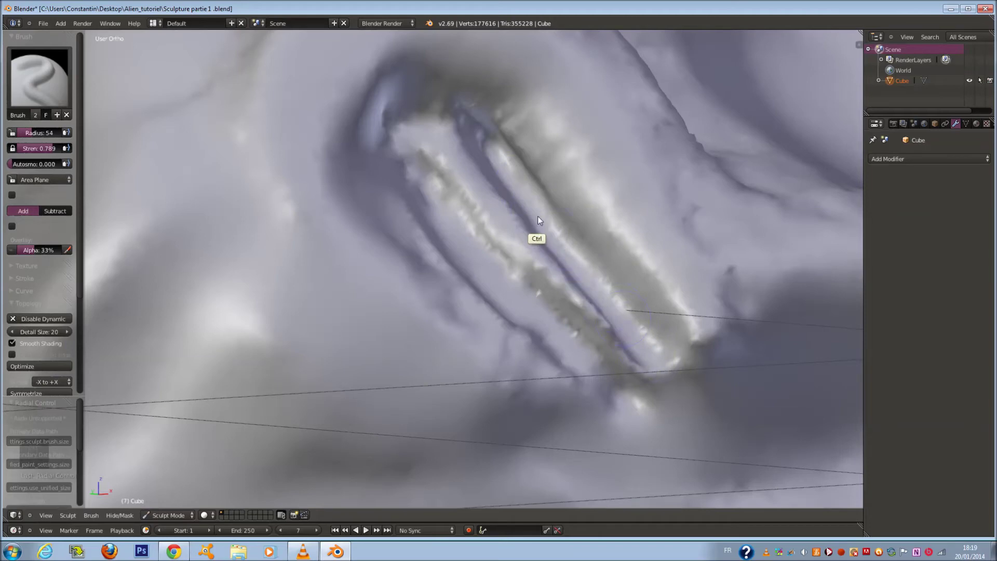
ctrl+drag(465, 126, 432, 182)
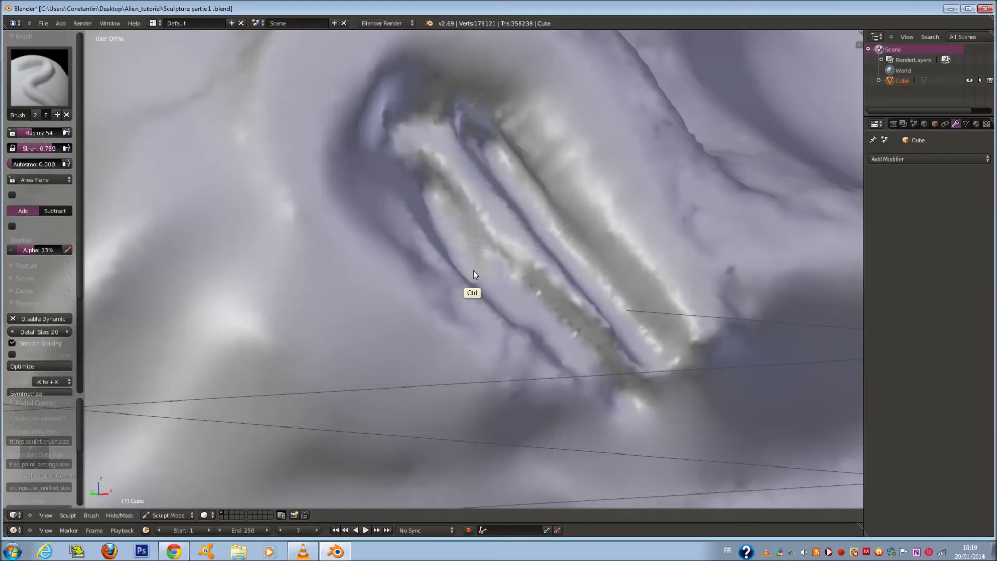
ctrl+drag(488, 273, 489, 270)
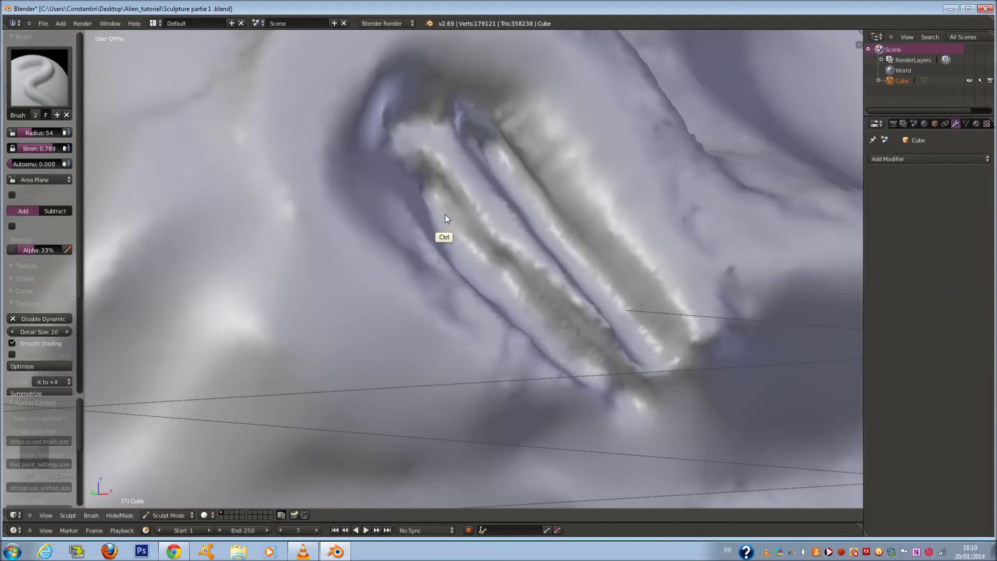
Examine the head and open lower jaw from the front view.
scroll(445, 215, up, 1)
scroll(564, 88, down, 10)
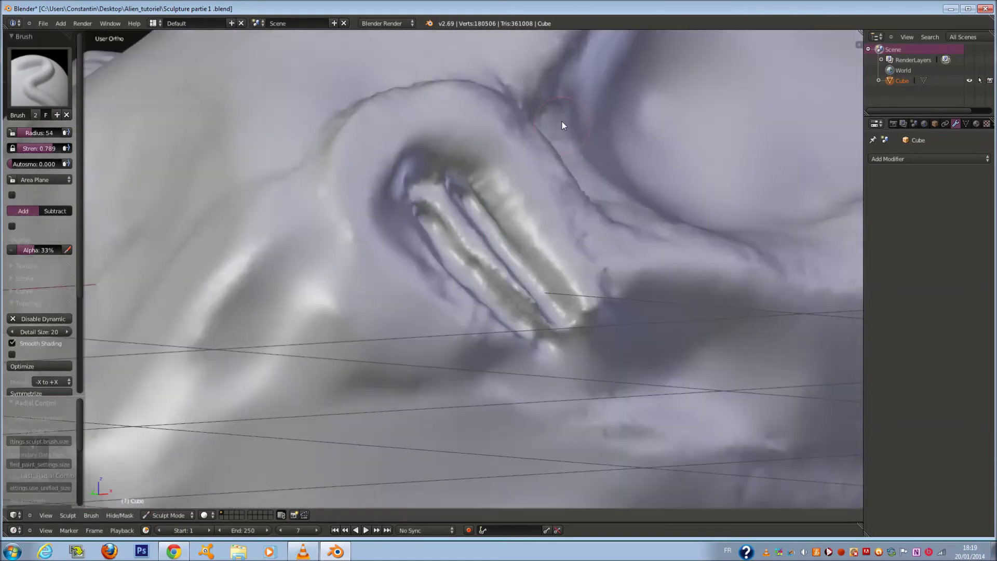
middle_drag(526, 212, 641, 250)
key(KP_1)
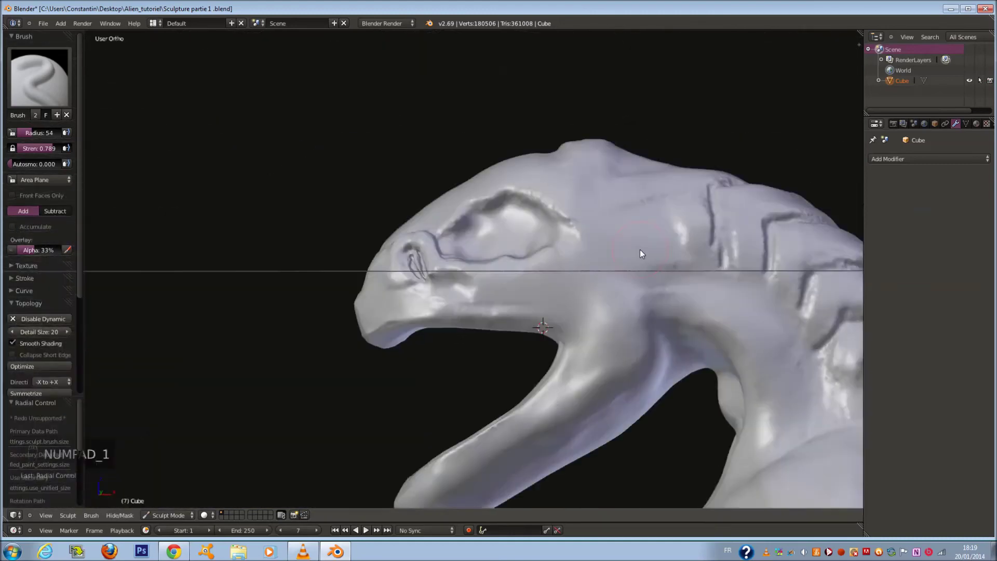
shift+scroll(469, 183, down, 3)
shift+scroll(467, 181, up, 3)
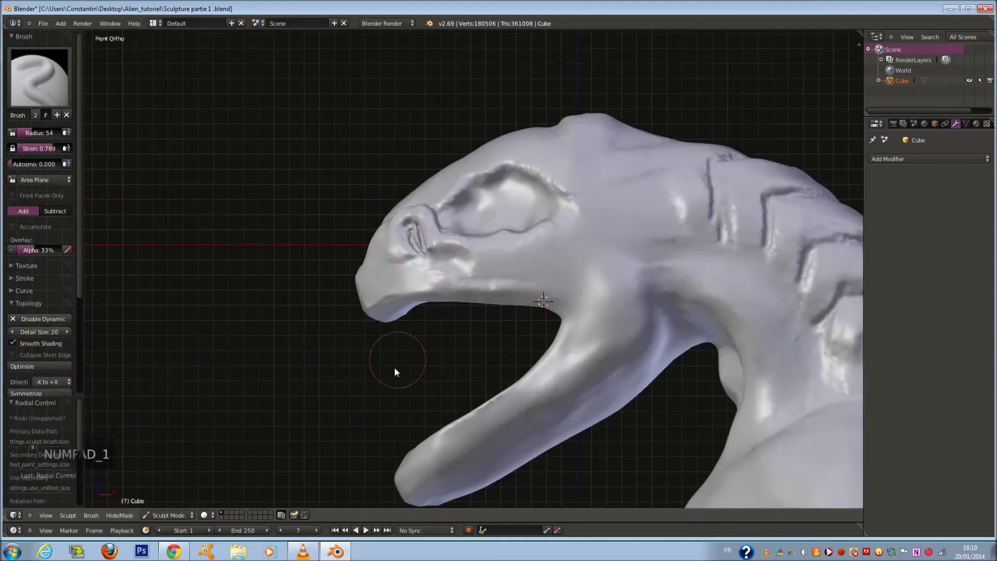
shift+scroll(396, 365, down, 8)
scroll(409, 355, up, 3)
Switch to the Snake Hook brush at radius 139 and reshape the underside of the lower jaw.
key(f)
click(430, 364)
ctrl+scroll(433, 372, down, 3)
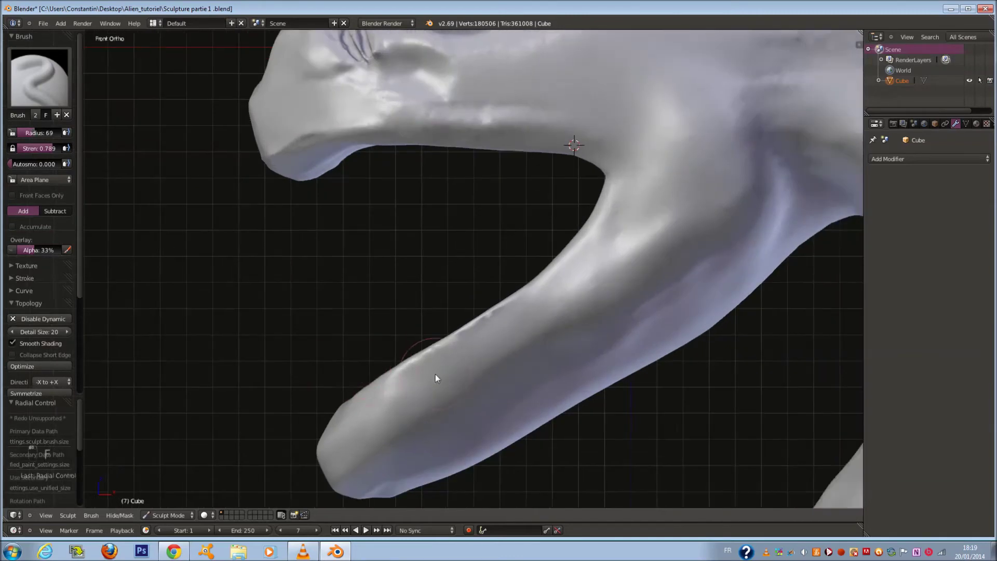
shift+scroll(436, 374, down, 3)
key(f)
click(453, 383)
click(56, 71)
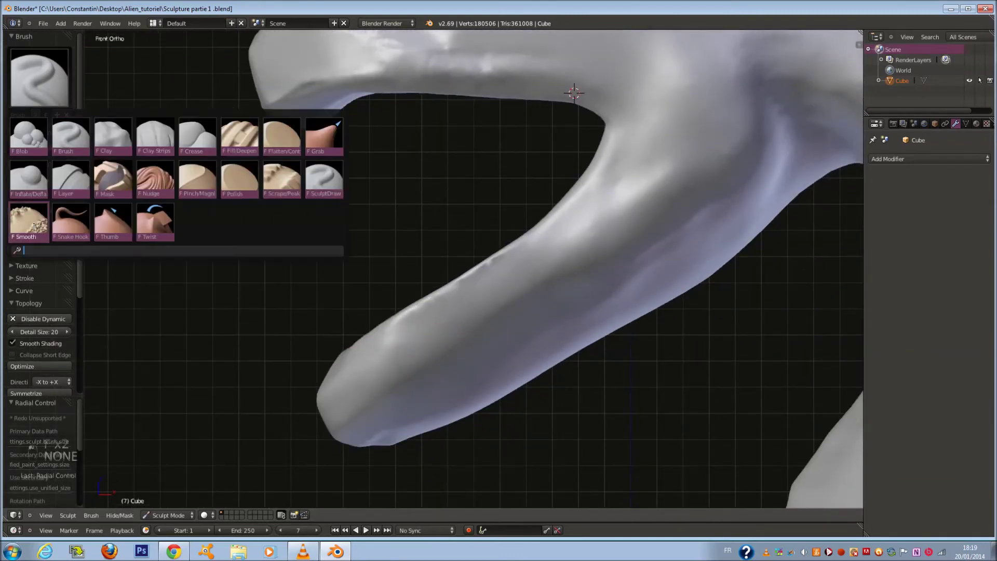
click(29, 222)
scroll(539, 407, down, 2)
click(539, 414)
middle_drag(539, 413, 522, 395)
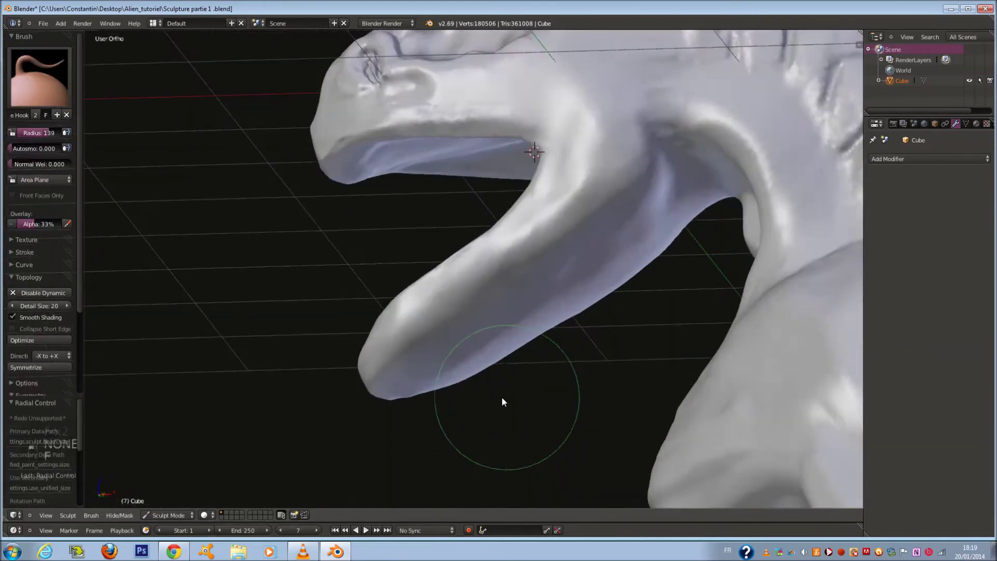
mouse_move(420, 395)
middle_down()
mouse_move(500, 430)
mouse_move(469, 388)
middle_up()
mouse_move(469, 389)
mouse_down()
mouse_move(469, 361)
mouse_move(487, 361)
mouse_move(590, 260)
mouse_up()
mouse_move(590, 261)
middle_down()
mouse_move(657, 258)
mouse_move(635, 204)
mouse_move(613, 223)
mouse_move(677, 136)
mouse_move(652, 80)
mouse_move(662, 124)
mouse_move(617, 143)
middle_up()
Enlarge the Snake Hook brush to radius 193 and pull the lower edge of the jaw near its tip downward.
click(639, 201)
key(f)
click(657, 205)
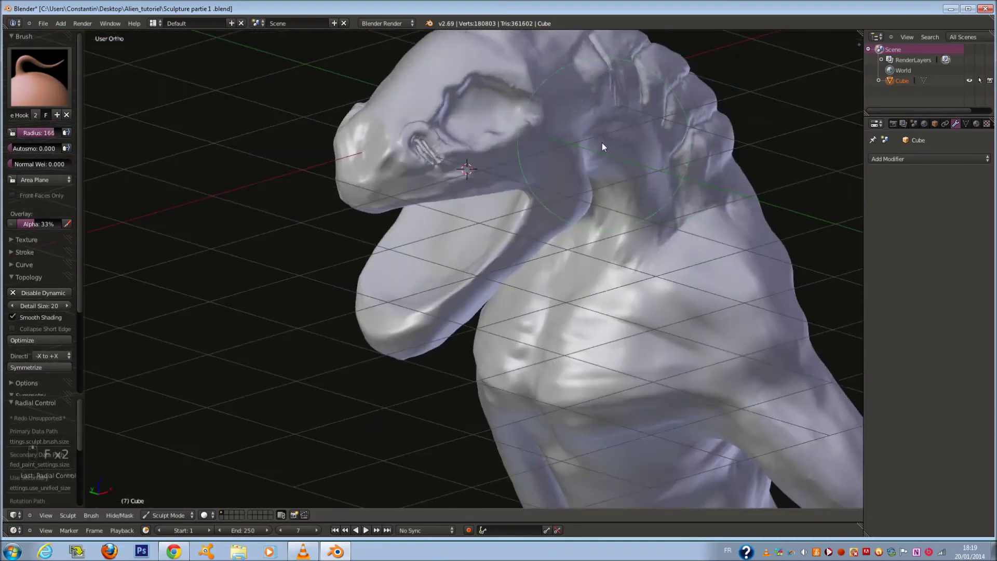
middle_drag(564, 147, 328, 255)
scroll(343, 270, up, 2)
mouse_move(412, 332)
middle_down()
mouse_move(328, 318)
mouse_move(358, 327)
middle_up()
key(f)
click(534, 385)
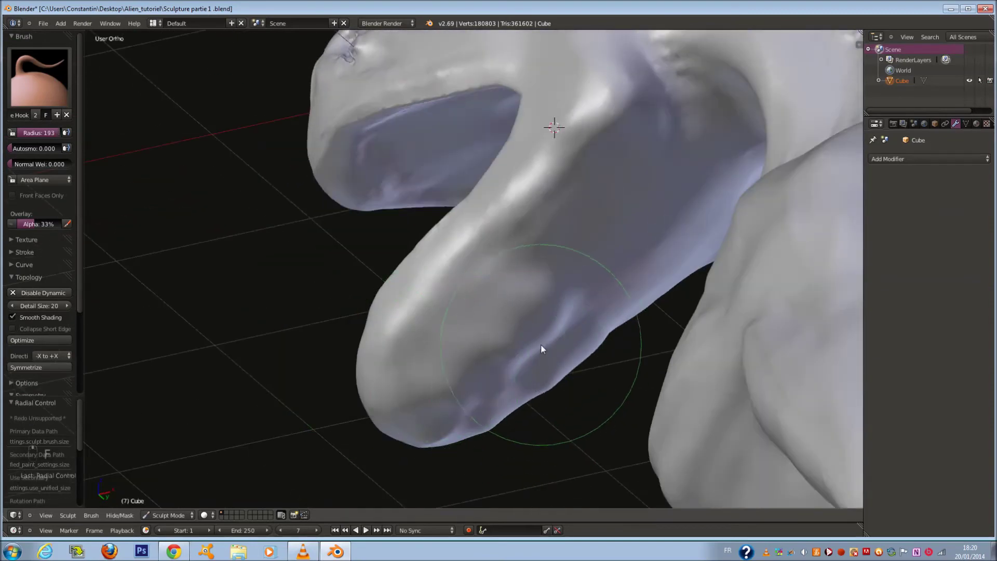
drag(540, 344, 542, 356)
drag(455, 368, 465, 390)
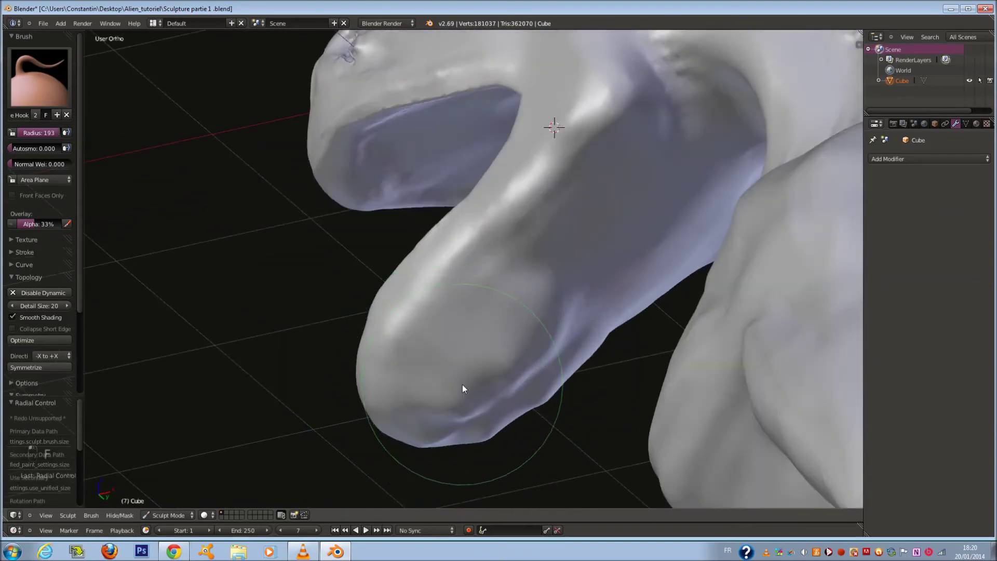
Switch to the Smooth brush at radius 193 and soften the pulled ridge along the lower jaw's underside.
click(39, 79)
click(20, 236)
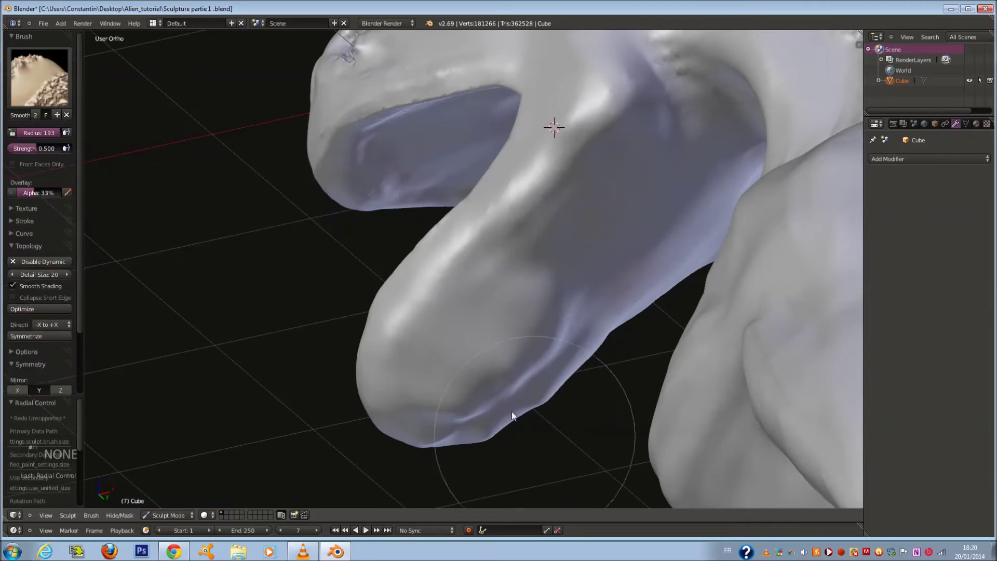
middle_drag(524, 358, 589, 375)
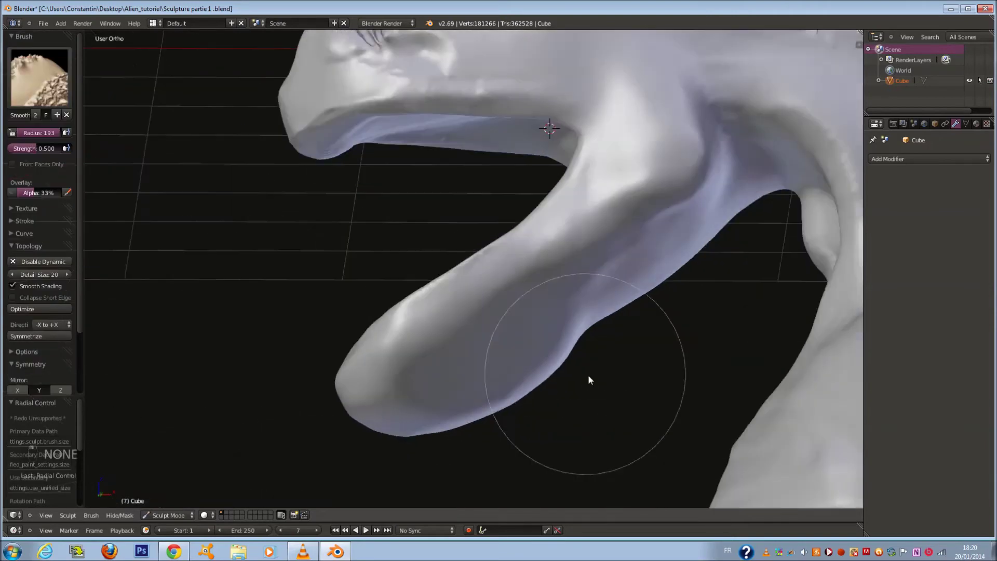
middle_drag(548, 346, 603, 362)
scroll(448, 351, up, 1)
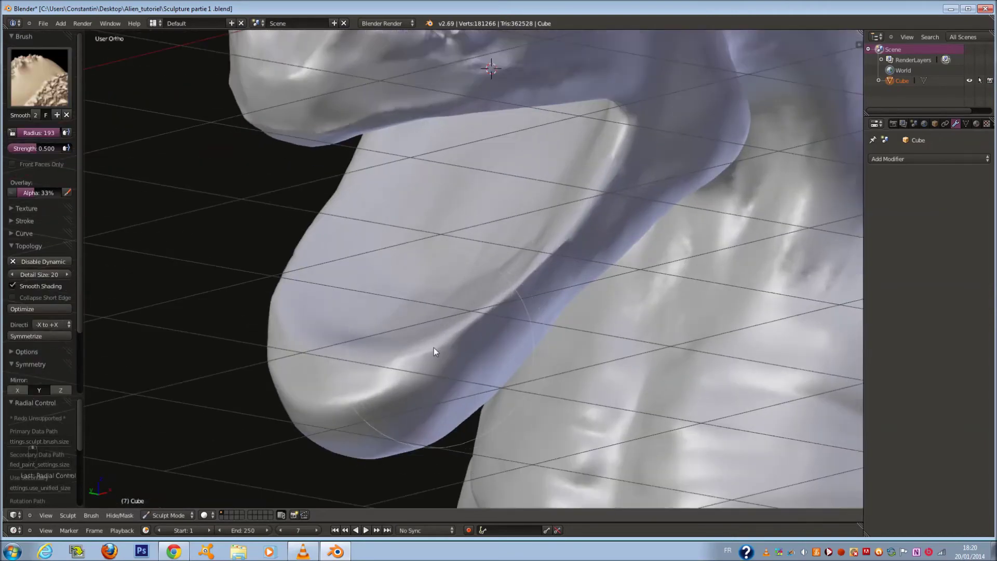
middle_drag(434, 348, 30, 177)
Switch to the Clay Strips brush at radius 65 and build up volume on the cheek behind the corner of the mouth.
click(40, 83)
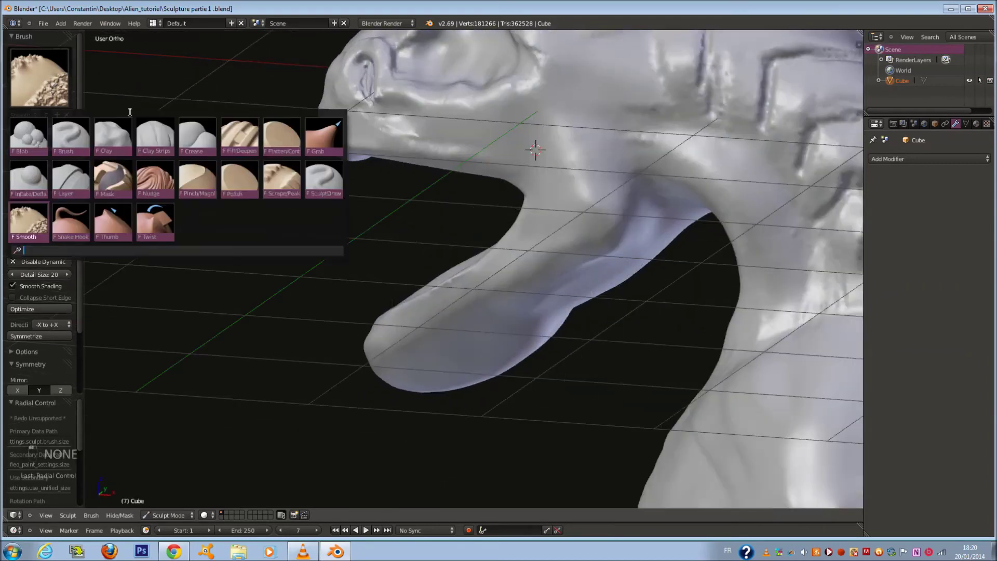
click(153, 128)
shift+scroll(653, 190, up, 8)
scroll(556, 273, up, 3)
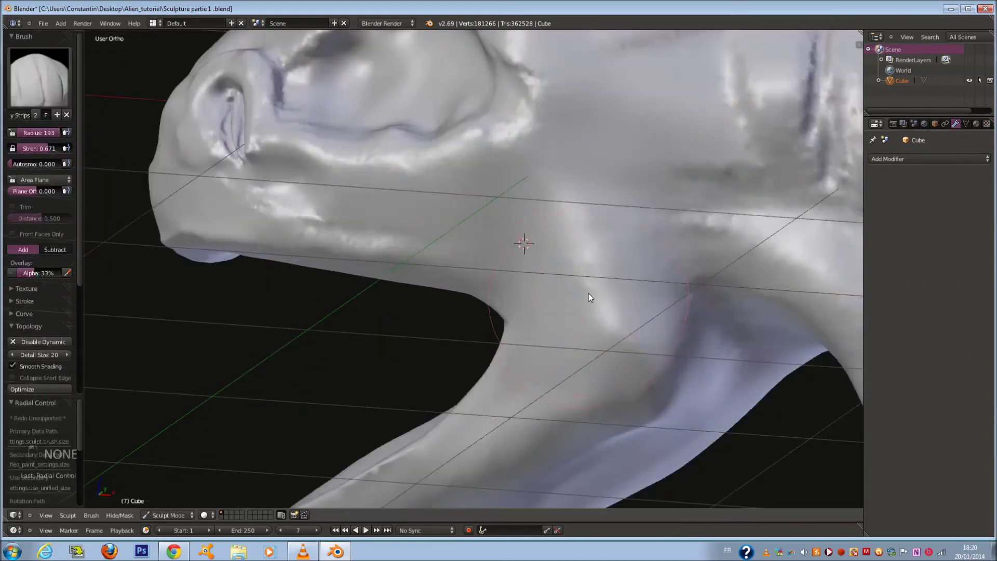
key(f)
click(552, 273)
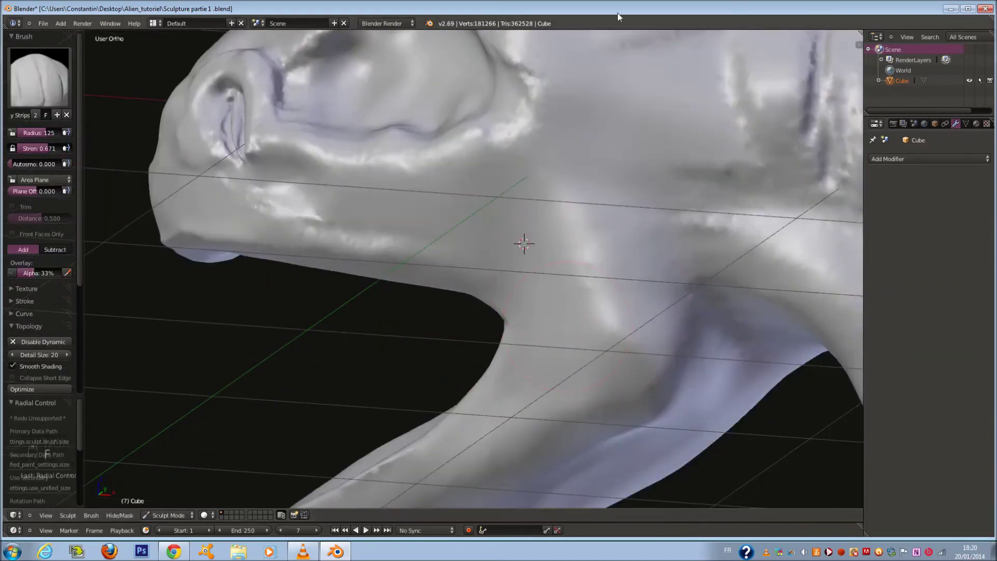
key(f)
click(495, 197)
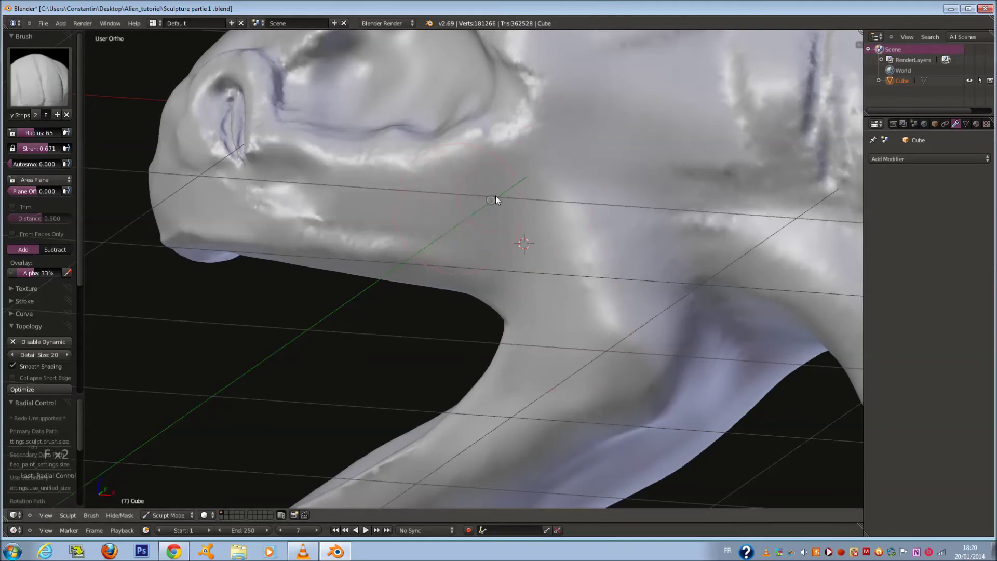
mouse_move(543, 212)
mouse_down()
mouse_move(601, 339)
mouse_move(538, 205)
mouse_move(606, 354)
mouse_move(556, 244)
mouse_move(501, 233)
mouse_up()
mouse_move(523, 264)
mouse_down()
mouse_move(579, 346)
mouse_move(507, 216)
mouse_move(597, 374)
mouse_move(535, 191)
mouse_move(548, 255)
mouse_move(585, 200)
mouse_move(531, 208)
mouse_up()
Reduce the Clay Strips radius to 29, carve around the jaw joint with subtracting strokes, and smooth its rear side.
key(f)
click(416, 225)
mouse_move(418, 221)
middle_down()
mouse_move(536, 284)
mouse_move(599, 273)
middle_up()
ctrl+drag(551, 279, 613, 281)
mouse_move(704, 277)
shift+mouse_down()
mouse_move(677, 277)
mouse_move(705, 288)
mouse_move(645, 315)
mouse_move(683, 332)
shift+mouse_up()
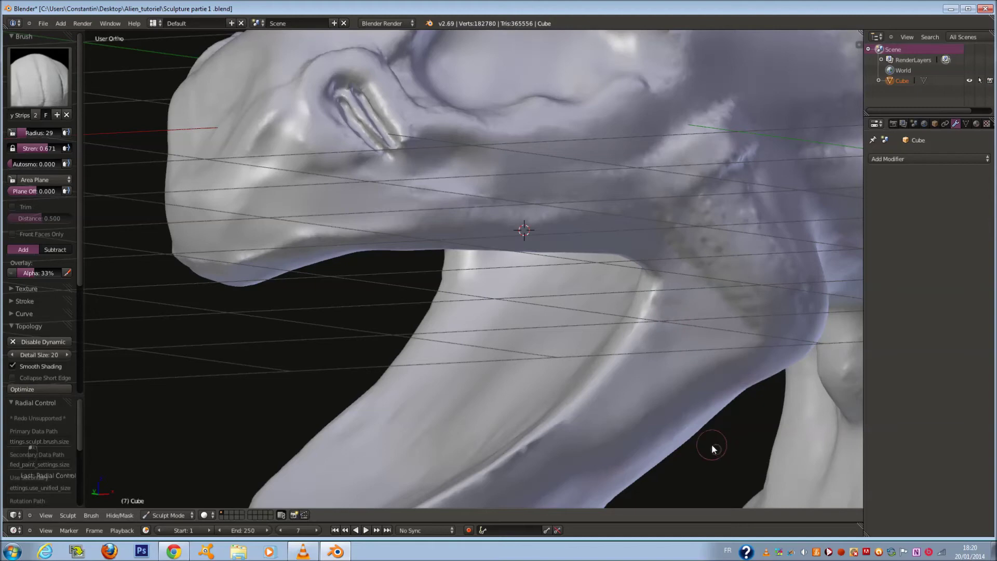
Set the Clay Strips radius to 56 and add clay down along the jaw joint behind the mouth corner.
ctrl+scroll(711, 445, up, 10)
scroll(647, 379, up, 1)
shift+scroll(647, 352, up, 11)
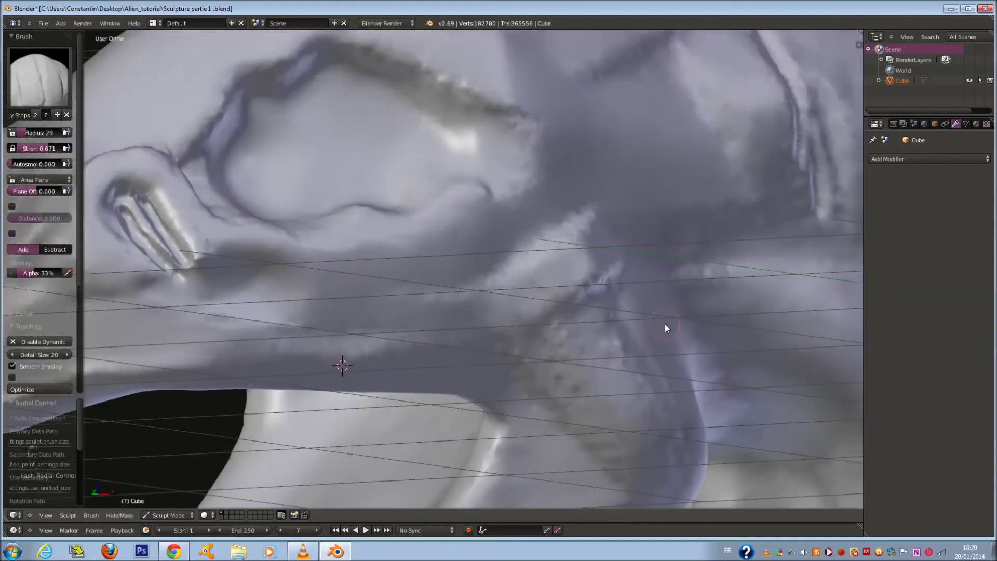
shift+scroll(665, 323, up, 1)
ctrl+scroll(654, 320, up, 4)
key(f)
click(587, 325)
shift+scroll(589, 325, down, 4)
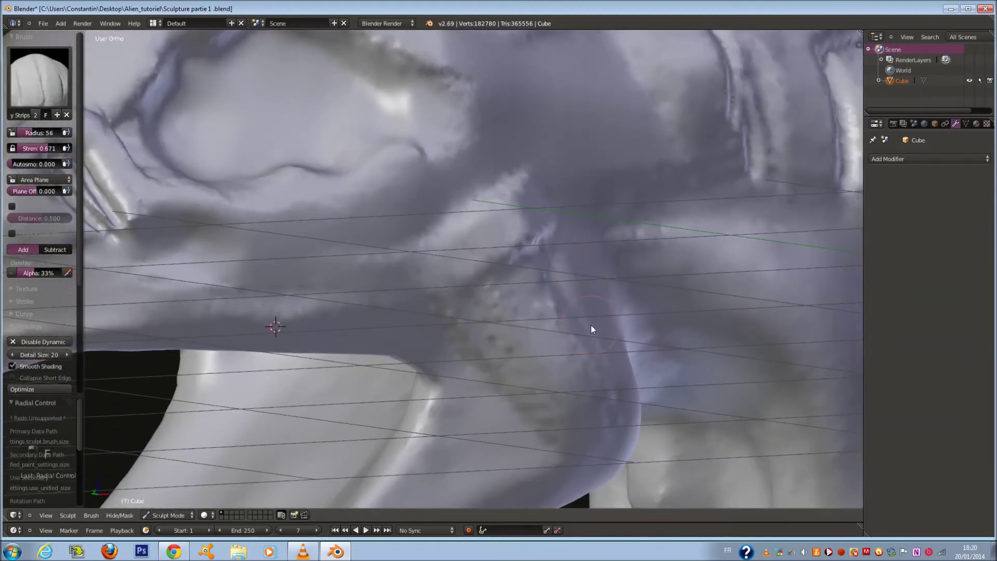
mouse_move(498, 302)
mouse_down()
mouse_move(527, 345)
mouse_move(536, 339)
mouse_move(506, 309)
mouse_move(554, 387)
mouse_up()
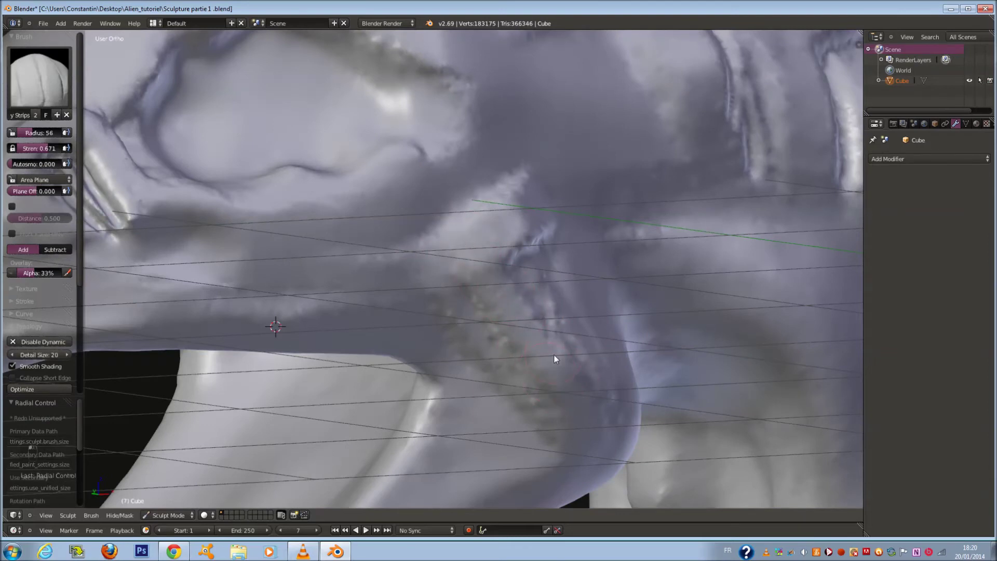
Build up a raised, angular muscle shape over the jaw joint with Clay Strips, from the cheek down to the jaw corner.
middle_drag(557, 355, 498, 330)
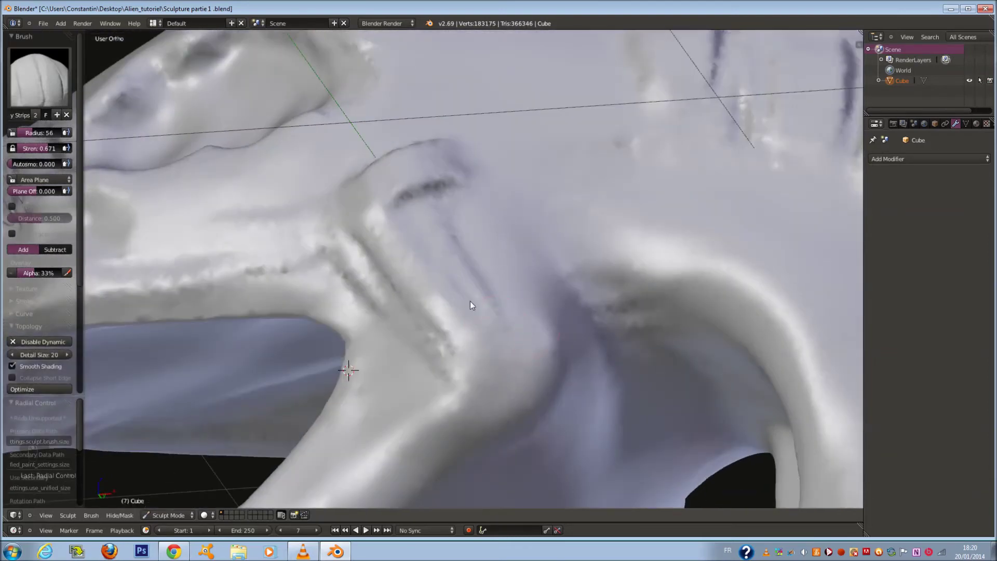
mouse_move(499, 364)
mouse_down()
mouse_move(509, 366)
mouse_move(470, 385)
mouse_move(515, 373)
mouse_move(496, 375)
mouse_move(444, 251)
mouse_move(500, 376)
mouse_move(452, 267)
mouse_move(508, 365)
mouse_move(447, 327)
mouse_move(428, 401)
mouse_move(429, 289)
mouse_move(395, 382)
mouse_move(392, 351)
mouse_up()
mouse_move(389, 291)
mouse_down()
mouse_move(450, 322)
mouse_move(477, 199)
mouse_move(421, 227)
mouse_move(443, 154)
mouse_move(386, 147)
mouse_up()
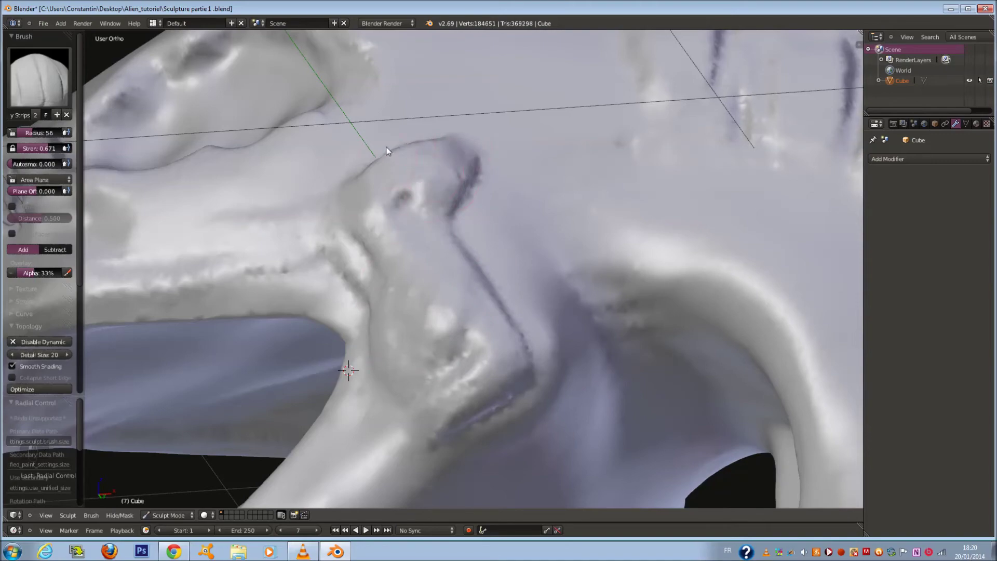
scroll(366, 186, down, 4)
mouse_move(365, 187)
middle_down()
mouse_move(472, 265)
mouse_move(484, 233)
middle_up()
Switch to the Smooth brush, enlarge it to radius 105, and soften the clay and creases around the jaw joint.
click(39, 78)
click(29, 220)
middle_drag(265, 233, 502, 231)
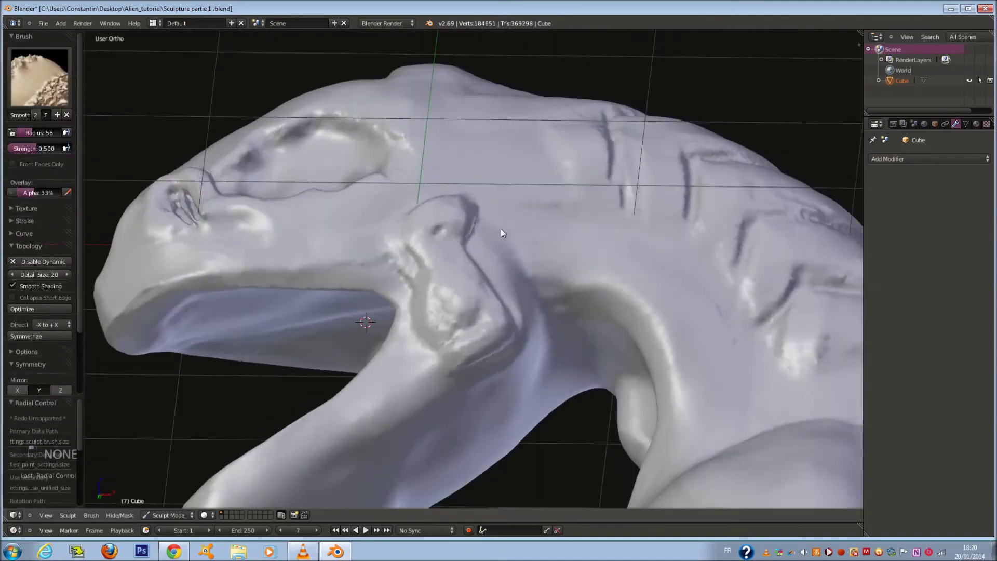
scroll(500, 242, up, 4)
mouse_move(474, 148)
mouse_down()
mouse_move(368, 173)
mouse_move(406, 256)
mouse_move(507, 382)
mouse_move(433, 399)
mouse_move(427, 467)
mouse_up()
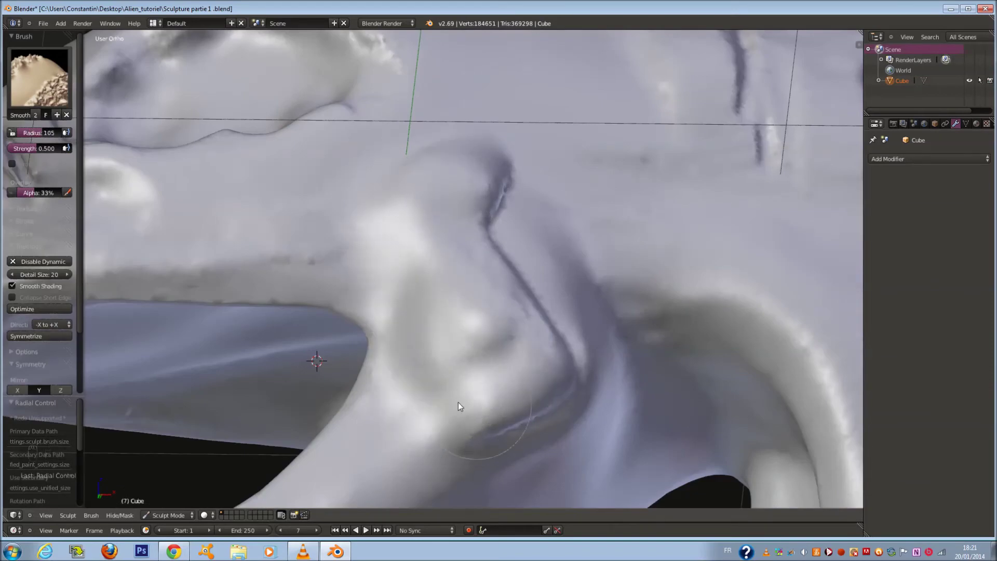
middle_drag(458, 402, 407, 409)
mouse_move(506, 338)
mouse_down()
mouse_move(431, 212)
mouse_move(484, 214)
mouse_move(444, 255)
mouse_move(422, 369)
mouse_up()
Flatten the muscle over the jaw joint with the Polish brush, reducing its radius from 105 to 61 for the lower edge.
click(39, 77)
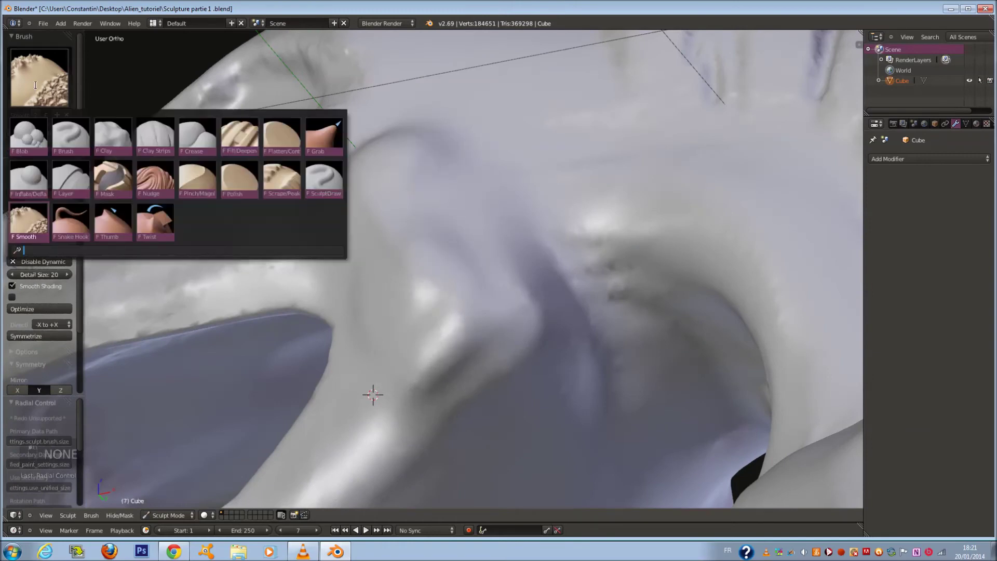
click(246, 173)
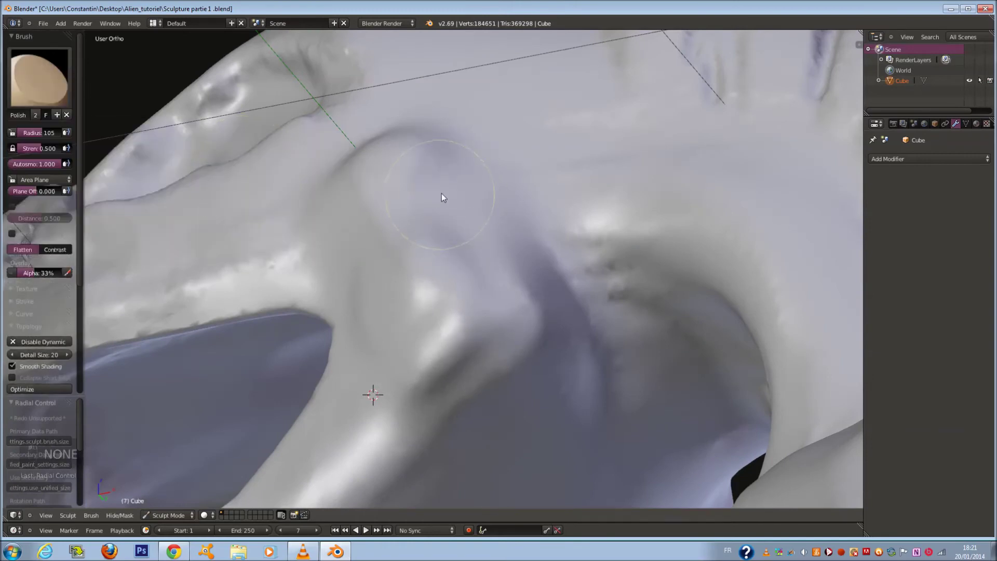
mouse_move(371, 170)
mouse_down()
mouse_move(462, 326)
mouse_move(364, 172)
mouse_move(434, 329)
mouse_move(529, 261)
mouse_move(581, 261)
mouse_move(548, 246)
mouse_up()
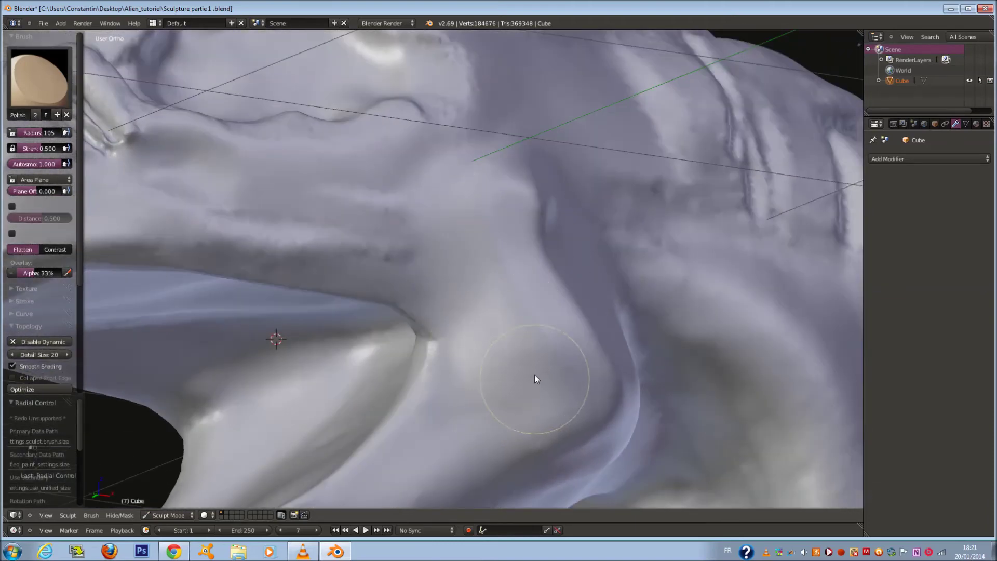
mouse_move(495, 273)
mouse_down()
mouse_move(492, 390)
mouse_move(491, 208)
mouse_move(545, 174)
mouse_move(445, 251)
mouse_move(348, 224)
mouse_move(385, 348)
mouse_up()
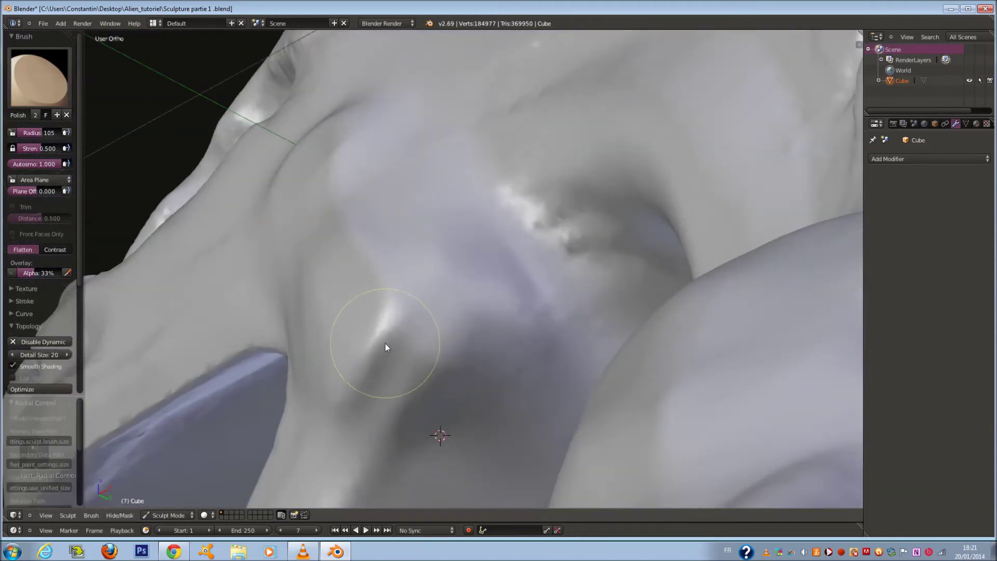
key(f)
click(337, 311)
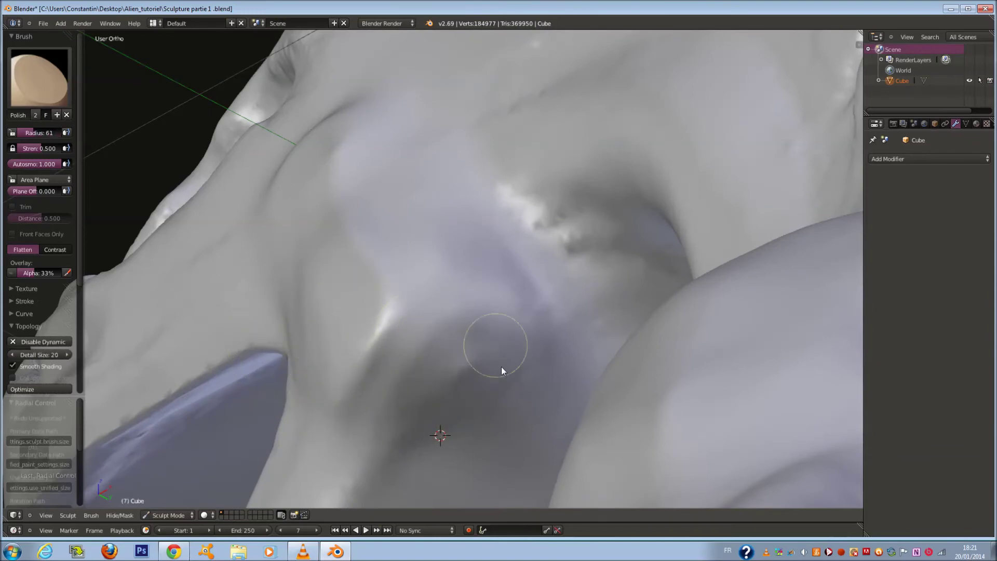
drag(405, 219, 380, 228)
Switch to the Scrape/Peaks brush at radius 118 and scrape flat planes into the jaw joint's outer and rear faces.
click(38, 78)
click(281, 179)
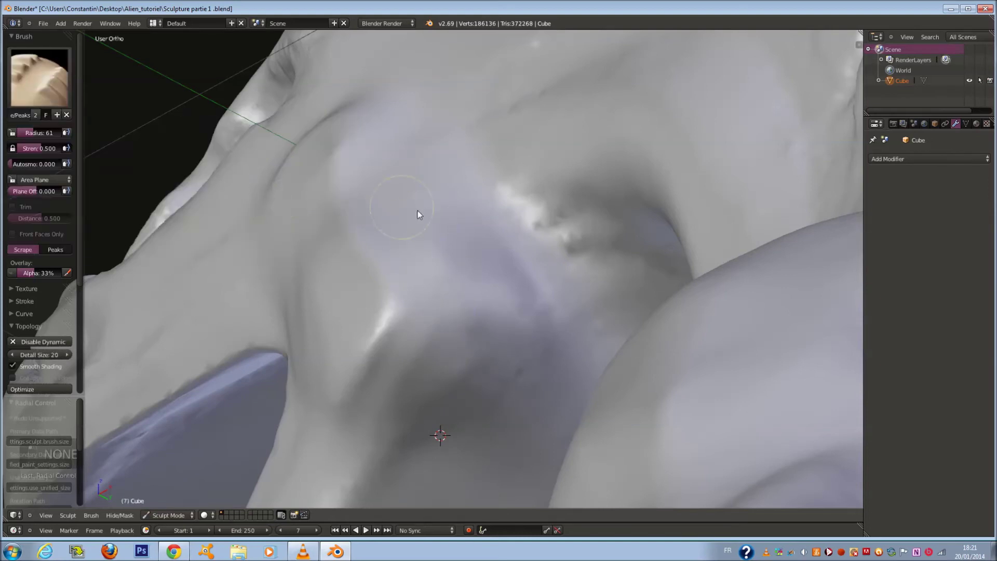
key(f)
click(425, 180)
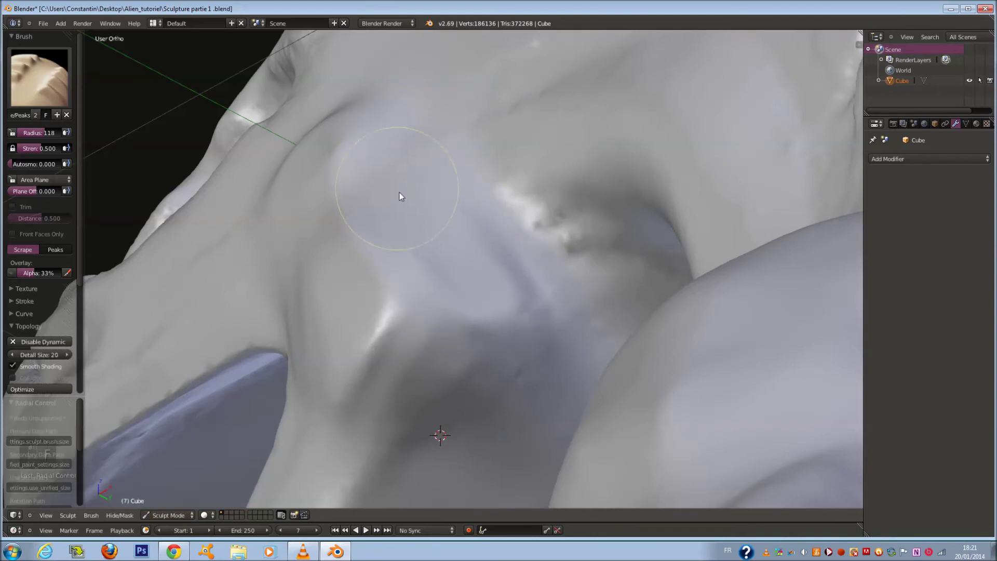
mouse_move(461, 292)
mouse_down()
mouse_move(448, 275)
mouse_move(475, 267)
mouse_move(509, 287)
mouse_move(412, 444)
mouse_move(447, 401)
mouse_move(433, 356)
mouse_move(444, 351)
mouse_move(501, 392)
mouse_move(513, 375)
mouse_move(532, 379)
mouse_move(410, 358)
mouse_move(413, 426)
mouse_move(381, 447)
mouse_move(374, 478)
mouse_up()
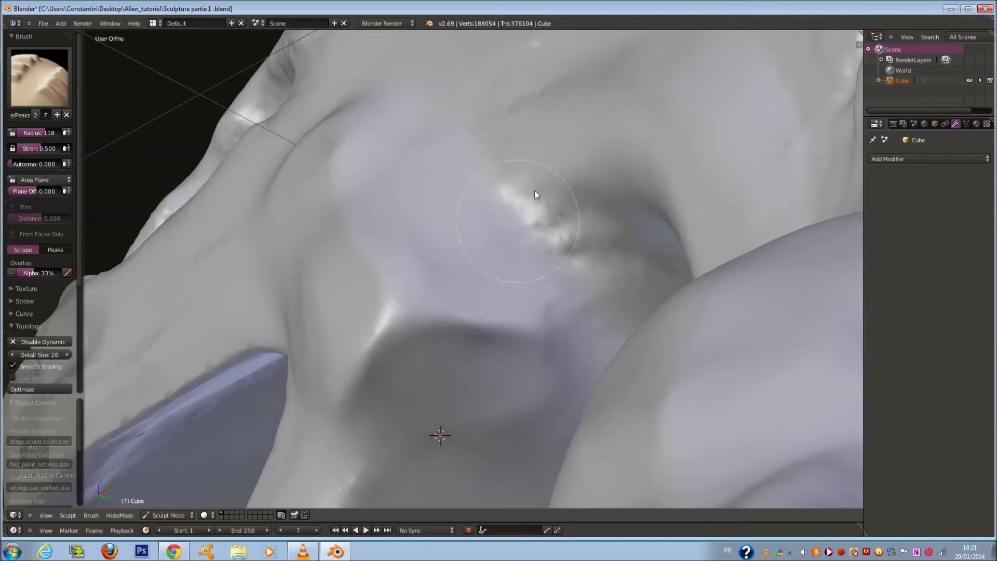
mouse_move(395, 305)
mouse_down()
mouse_move(407, 257)
mouse_move(432, 272)
mouse_up()
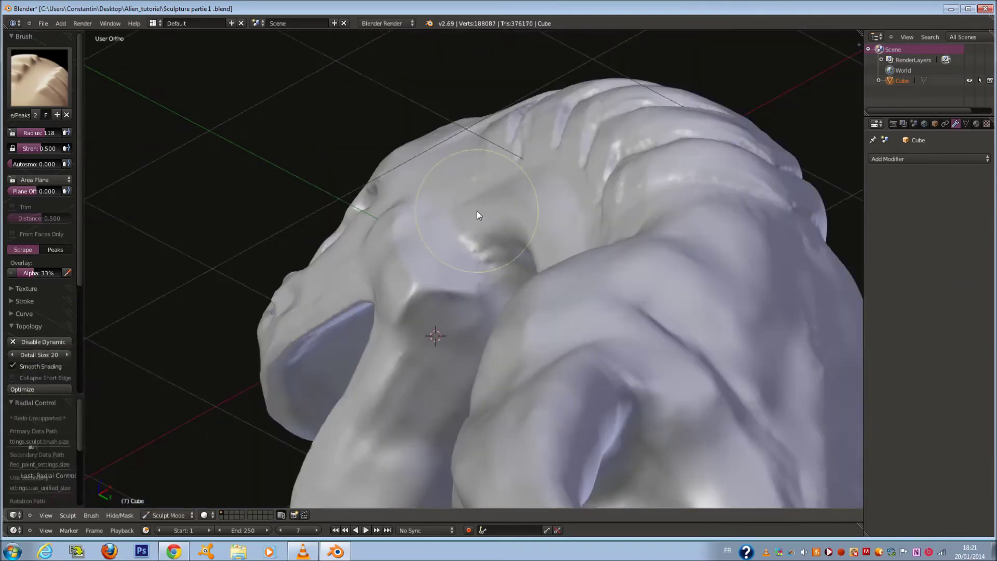
Reduce the Scrape/Peaks radius to 47 and sharpen the flat planes and edges at the front of the snout.
scroll(477, 212, down, 5)
middle_drag(477, 211, 587, 291)
scroll(405, 221, up, 4)
middle_drag(444, 265, 422, 266)
scroll(424, 267, up, 5)
key(f)
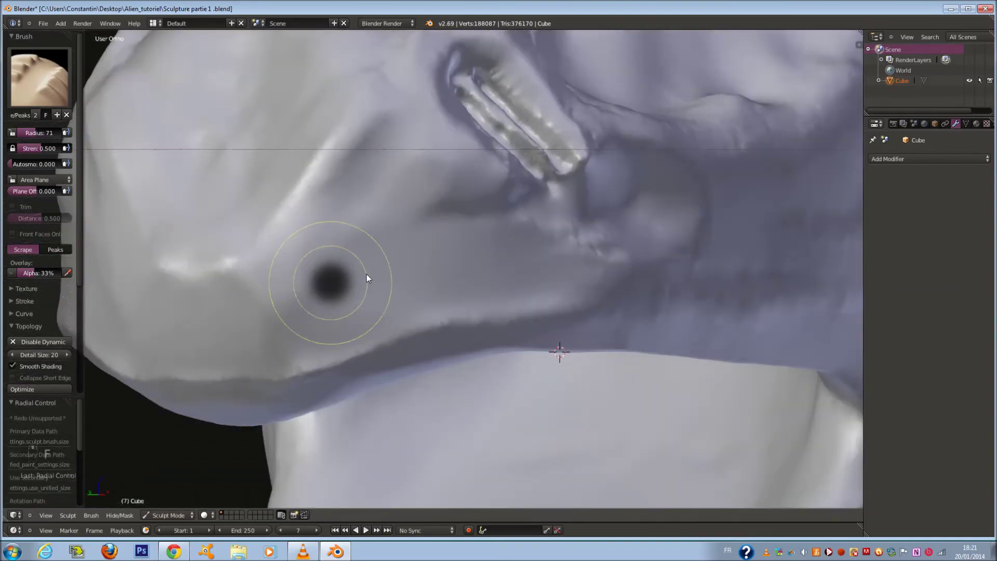
click(366, 273)
click(48, 80)
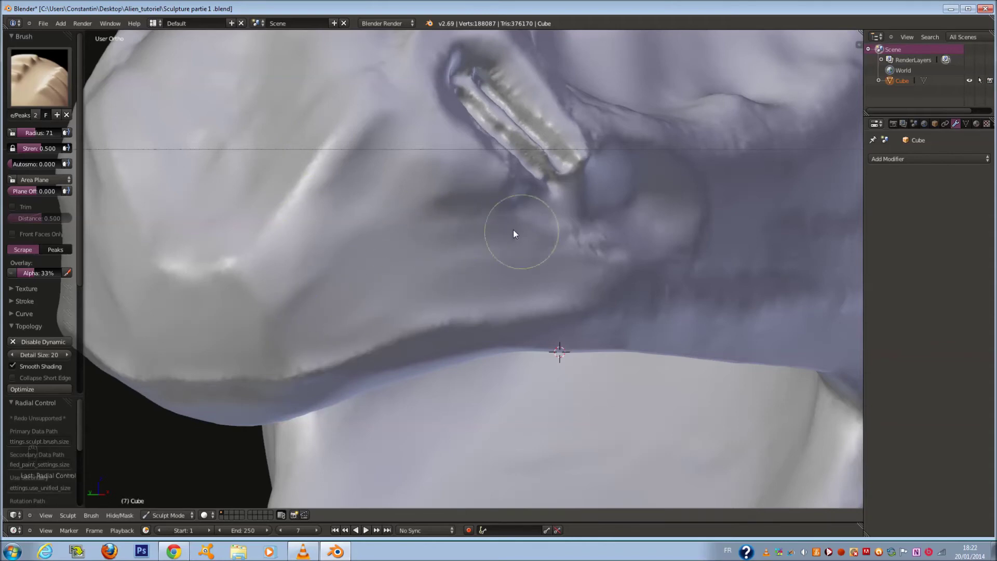
key(f)
click(357, 190)
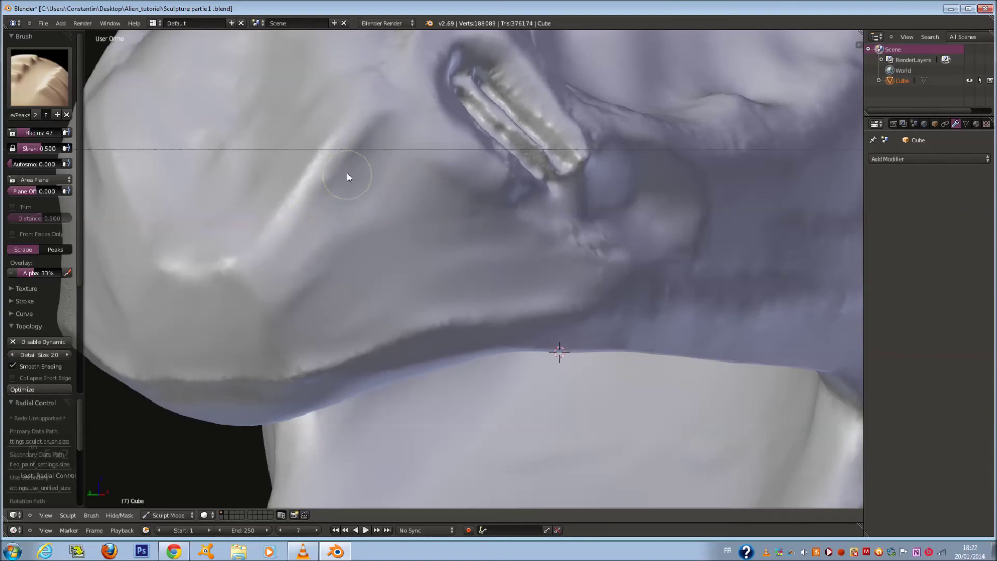
drag(241, 156, 324, 276)
mouse_move(168, 278)
mouse_down()
mouse_move(209, 272)
mouse_move(207, 291)
mouse_move(223, 290)
mouse_up()
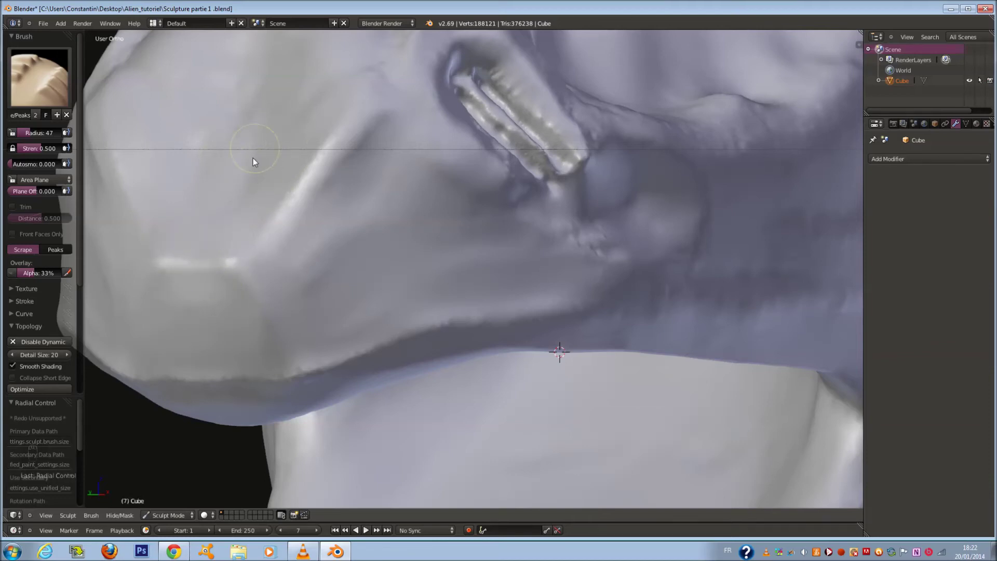
Switch to Clay Strips, set the radius to 62, and build up a ridge on top of the snout above the grooved hollow.
scroll(228, 178, down, 7)
mouse_move(275, 210)
middle_down()
mouse_move(315, 215)
mouse_move(311, 199)
mouse_move(279, 206)
mouse_move(323, 248)
mouse_move(403, 281)
middle_up()
scroll(279, 208, up, 4)
key(f)
click(294, 221)
scroll(296, 224, up, 4)
scroll(297, 212, down, 4)
scroll(373, 269, up, 3)
key(f)
click(312, 261)
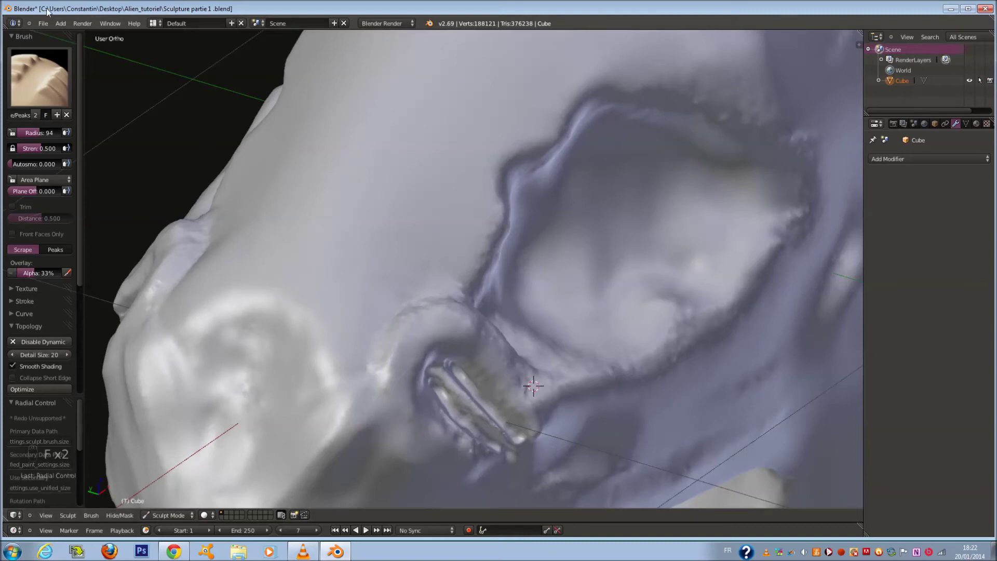
click(50, 84)
click(149, 137)
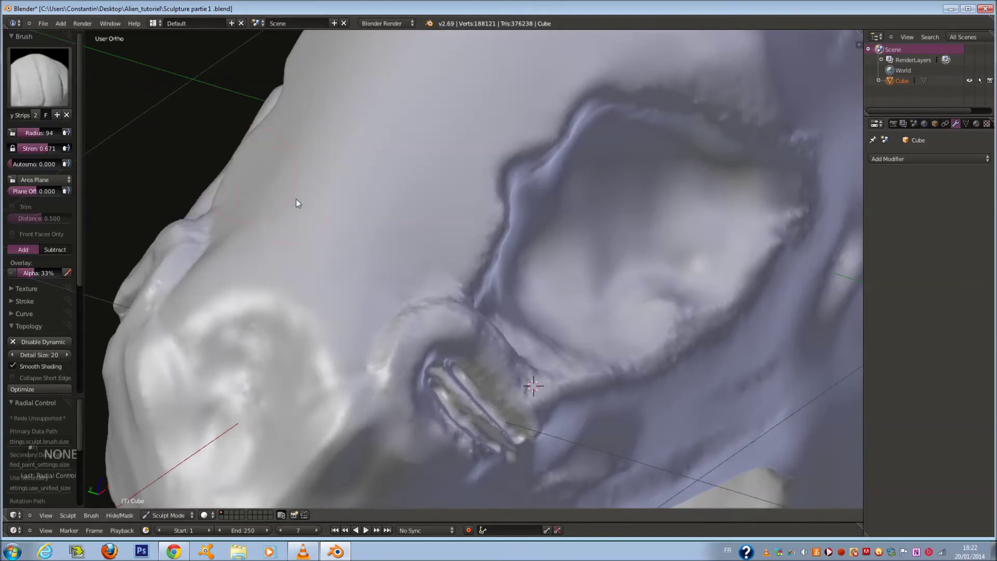
click(33, 96)
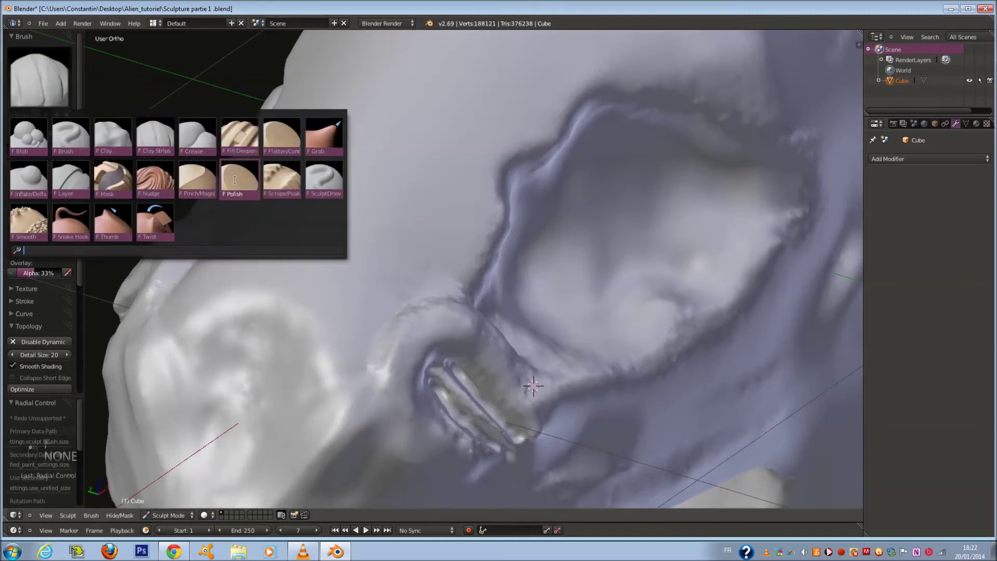
key(Escape)
key(f)
click(336, 251)
mouse_move(337, 252)
mouse_down()
mouse_move(275, 302)
mouse_move(310, 265)
mouse_move(315, 282)
mouse_move(365, 164)
mouse_up()
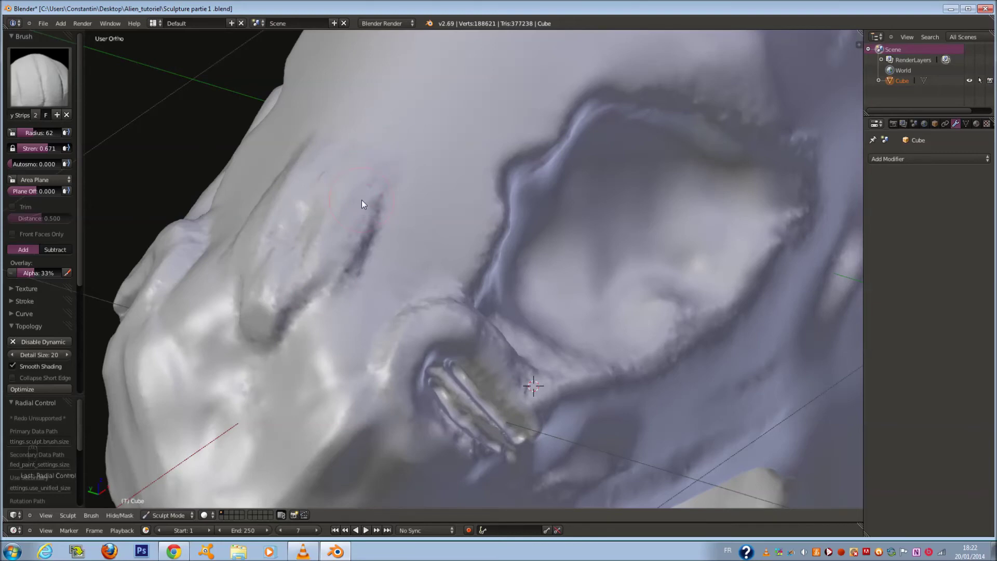
Set the Clay Strips radius to 83 and strength to 0.401, and add clay over the forehead above the eye socket.
mouse_move(361, 200)
middle_down()
mouse_move(503, 232)
mouse_move(476, 222)
mouse_move(461, 233)
middle_up()
key(f)
click(459, 214)
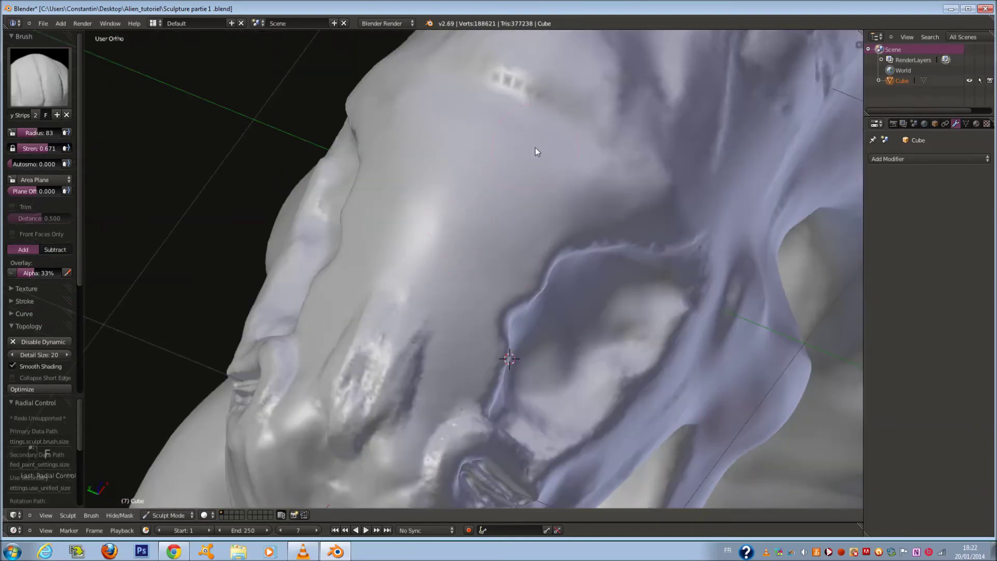
key(shift+f)
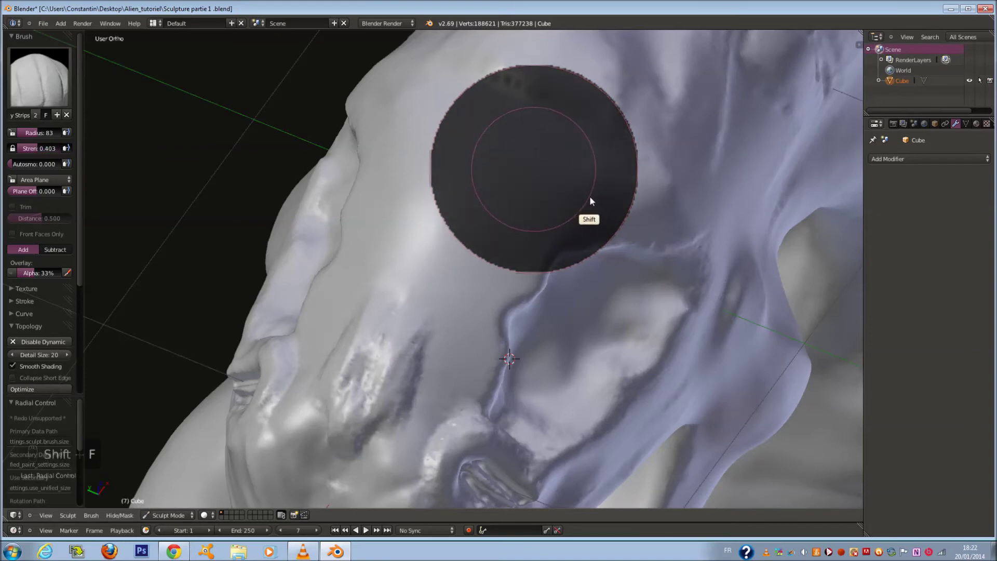
click(571, 196)
mouse_move(477, 150)
mouse_down()
mouse_move(507, 95)
mouse_move(543, 135)
mouse_move(572, 145)
mouse_move(463, 222)
mouse_move(447, 261)
mouse_up()
Set the Clay Strips radius to 58 and raise a ridge along the front rim of the eye socket.
mouse_move(427, 286)
middle_down()
mouse_move(366, 268)
mouse_move(407, 274)
middle_up()
key(f)
click(366, 266)
scroll(349, 350, up, 6)
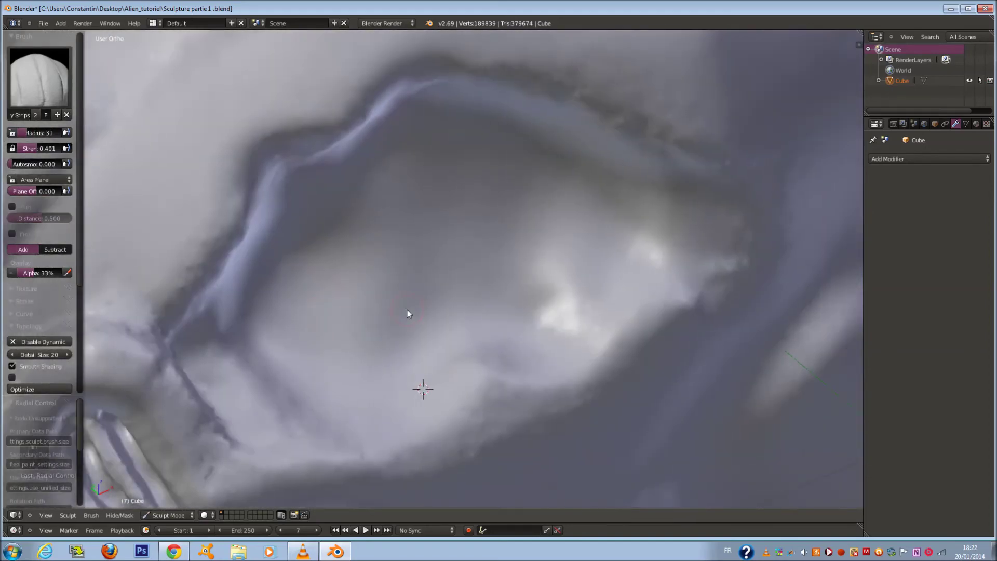
middle_drag(407, 316, 407, 310)
key(f)
click(171, 330)
mouse_move(170, 330)
mouse_down()
mouse_move(160, 352)
mouse_move(224, 244)
mouse_up()
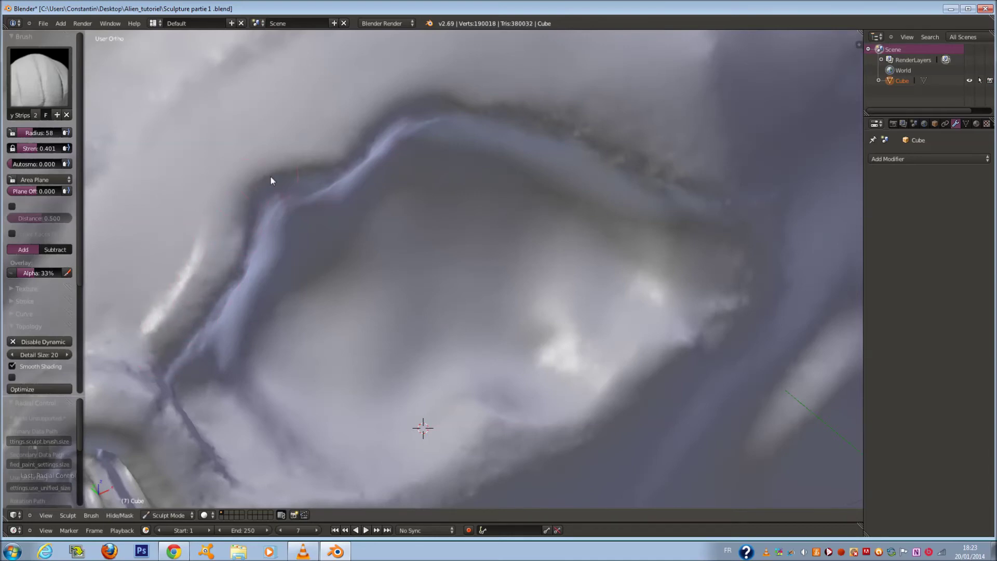
scroll(235, 251, down, 1)
drag(233, 246, 238, 210)
Reduce the Clay Strips radius to 43 and build up the rear, lower and upper rim of the eye socket.
key(f)
click(266, 223)
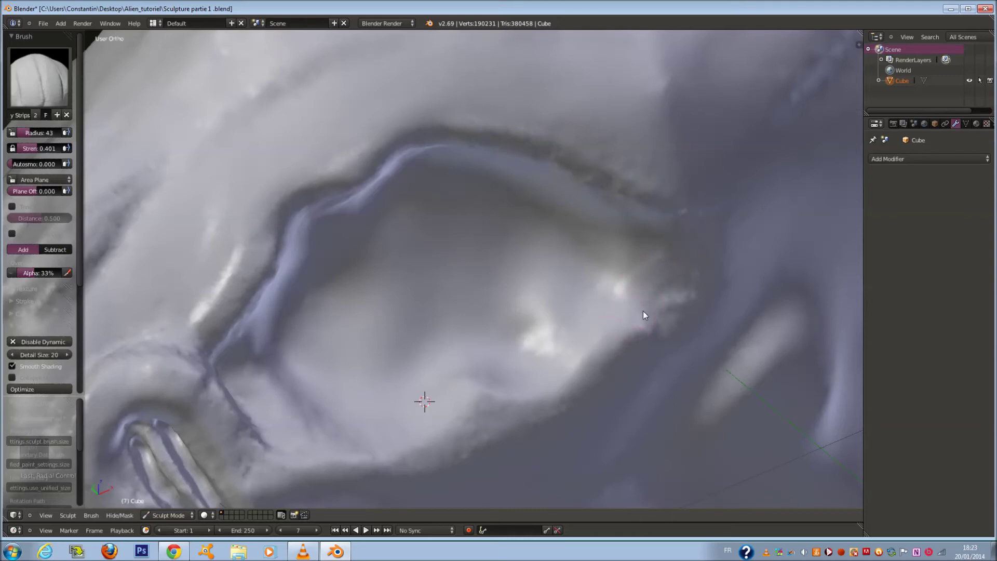
drag(656, 311, 660, 307)
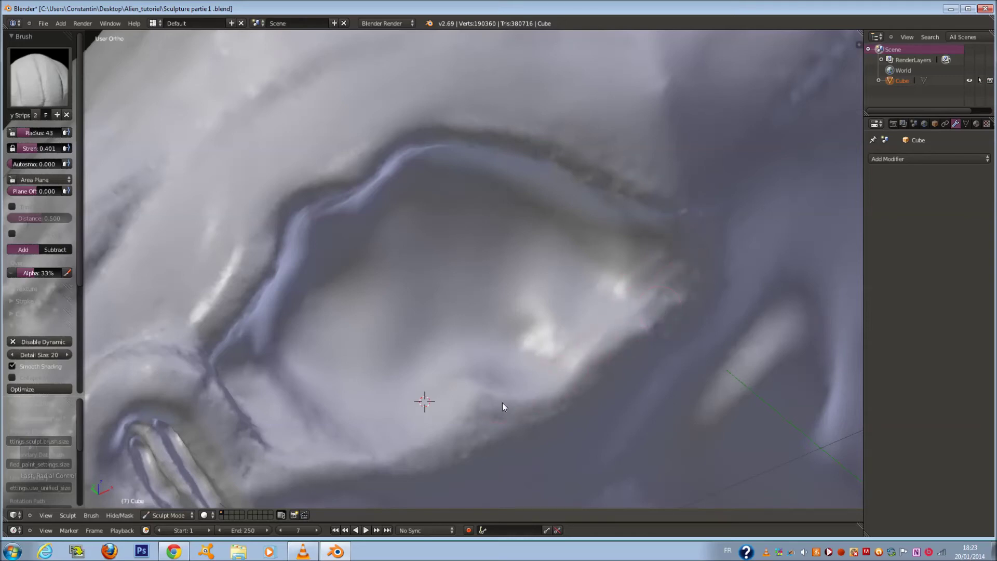
drag(266, 418, 211, 381)
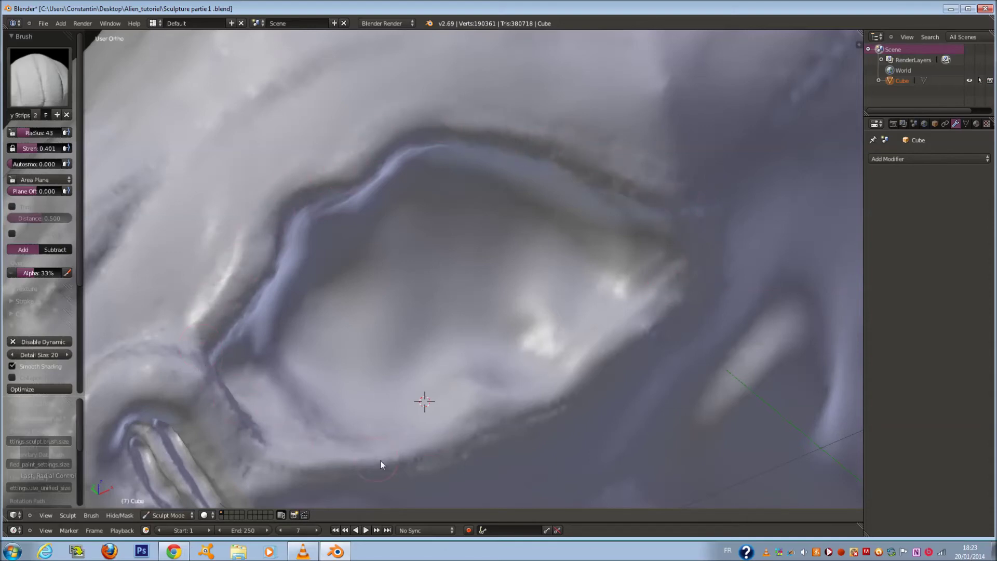
drag(576, 153, 411, 130)
mouse_move(338, 178)
mouse_down()
mouse_move(260, 240)
mouse_move(219, 316)
mouse_up()
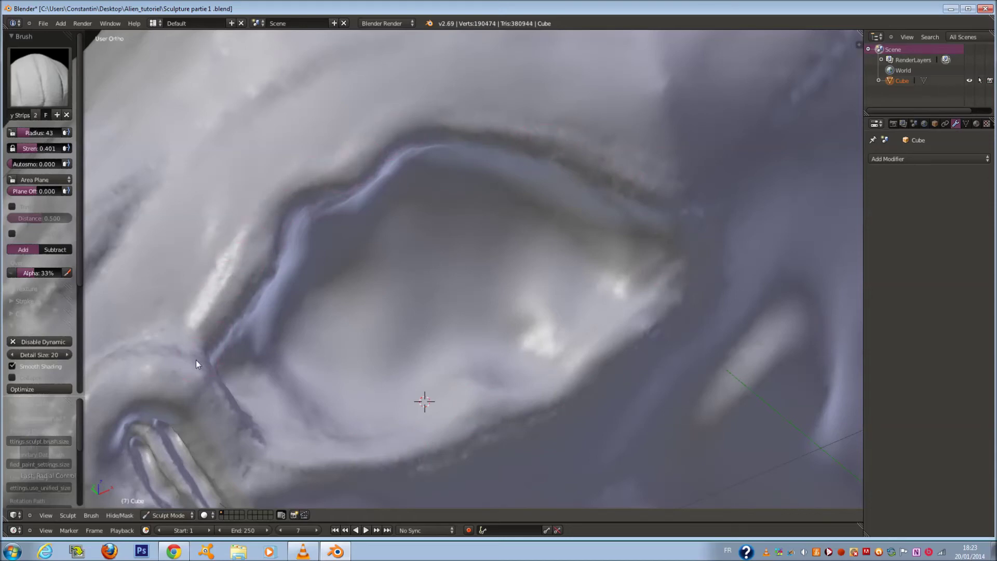
Set the Clay Strips radius to 68 and carve a groove along the cheek below the eye socket with subtracting strokes.
scroll(170, 354, down, 7)
middle_drag(515, 314, 555, 228)
scroll(370, 215, up, 2)
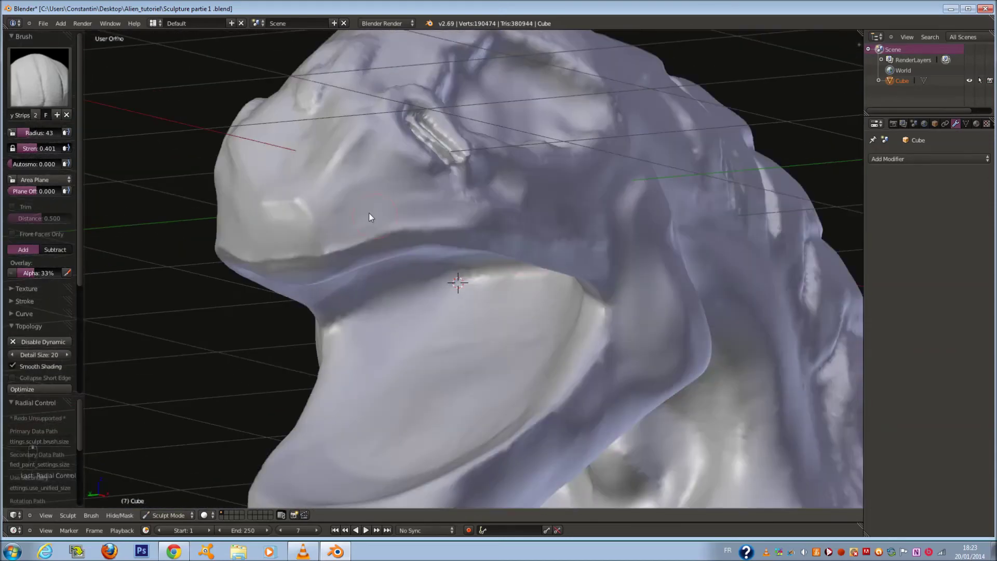
scroll(370, 215, up, 2)
mouse_move(381, 227)
middle_down()
mouse_move(372, 279)
mouse_move(321, 268)
middle_up()
key(f)
click(344, 281)
shift+middle_drag(293, 306, 353, 306)
scroll(353, 307, up, 1)
key(f)
click(345, 309)
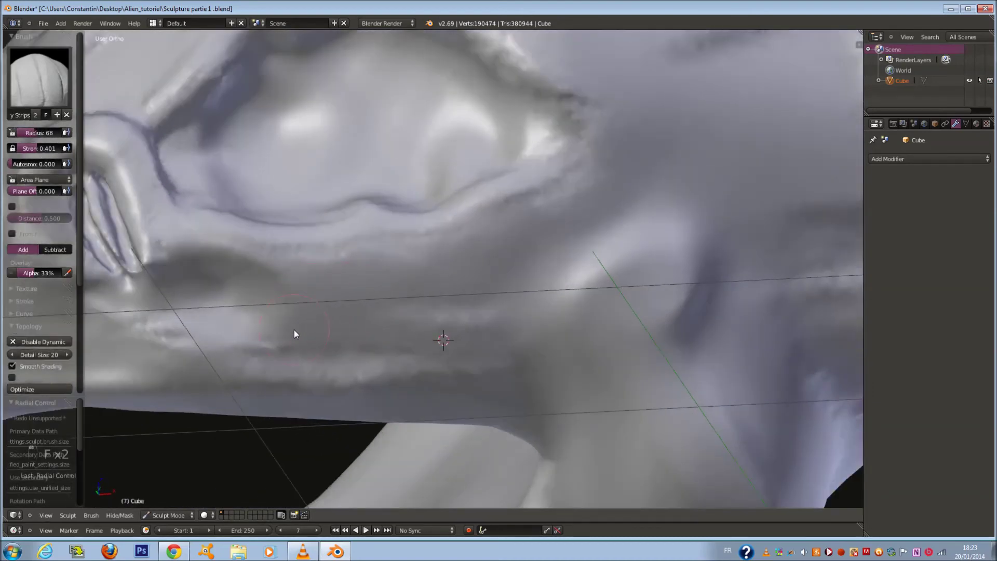
mouse_move(309, 256)
ctrl+mouse_down()
mouse_move(345, 302)
mouse_move(380, 316)
mouse_move(268, 327)
mouse_move(277, 308)
mouse_move(239, 289)
mouse_move(419, 310)
mouse_move(493, 276)
mouse_move(523, 293)
mouse_move(692, 224)
ctrl+mouse_up()
mouse_move(646, 199)
ctrl+mouse_down()
mouse_move(511, 247)
mouse_move(524, 242)
ctrl+mouse_up()
Examine the carved cheek and the back folds from several angles, ending with the front orthographic view of the head.
scroll(524, 241, down, 5)
middle_drag(594, 355, 666, 314)
scroll(432, 199, up, 4)
mouse_move(391, 168)
shift+middle_down()
mouse_move(439, 232)
mouse_move(396, 269)
mouse_move(419, 256)
shift+middle_up()
scroll(396, 270, up, 1)
scroll(396, 270, down, 1)
scroll(419, 256, up, 1)
scroll(415, 260, down, 1)
key(KP_Enter)
key(KP_3)
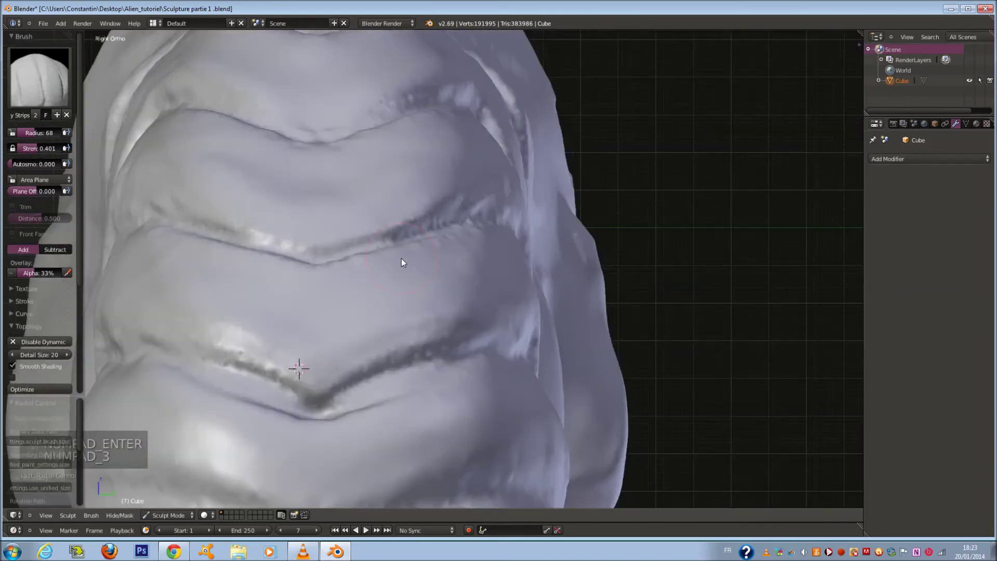
key(KP_1)
ctrl+scroll(302, 252, down, 15)
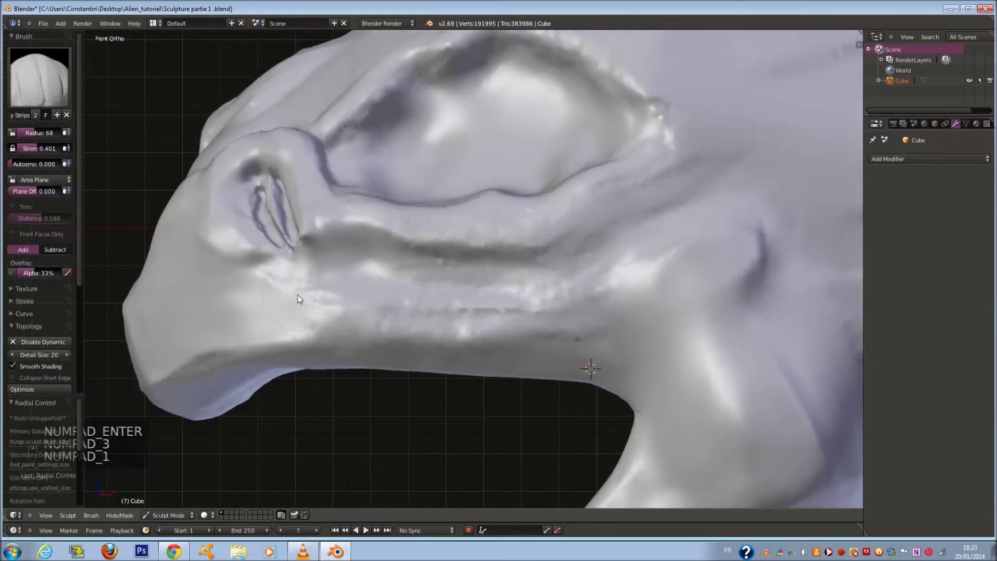
Switch to the Snake Hook brush, set its radius to 189, and pull the upper front of the snout into shape.
click(48, 94)
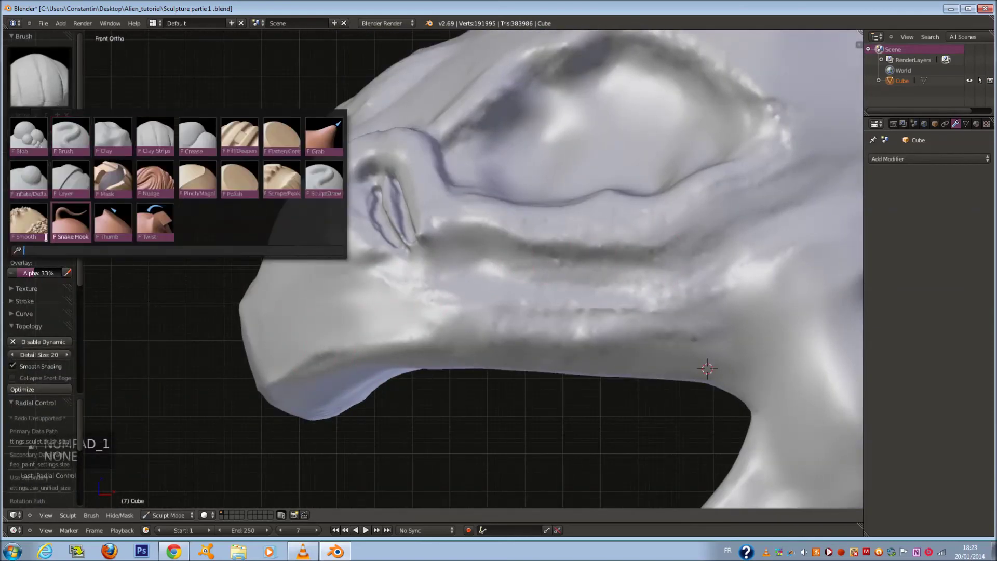
click(71, 224)
scroll(380, 313, down, 2)
key(f)
click(423, 336)
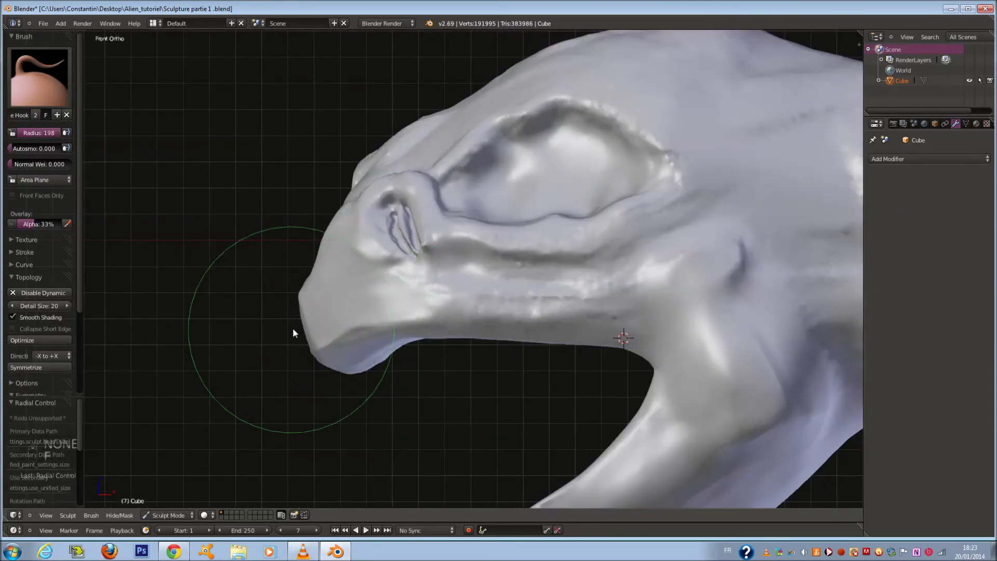
scroll(362, 268, up, 2)
key(f)
click(282, 179)
middle_drag(282, 179, 333, 217)
mouse_move(333, 217)
mouse_down()
mouse_move(346, 195)
mouse_move(328, 183)
mouse_move(340, 200)
mouse_move(393, 174)
mouse_move(385, 160)
mouse_up()
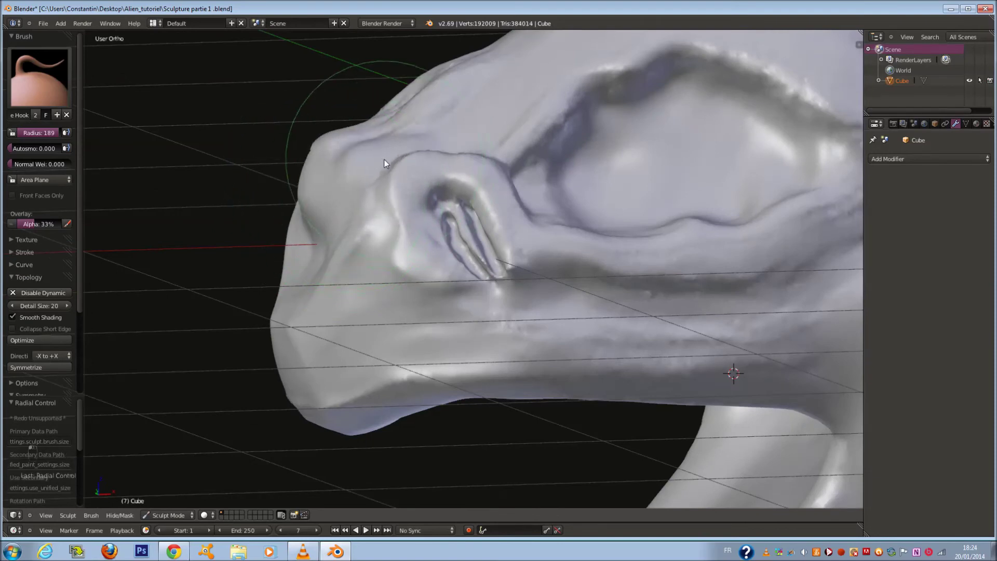
drag(300, 239, 299, 189)
Set the Snake Hook radius to 168 and adjust the shape of the snout's front.
mouse_move(299, 189)
middle_down()
mouse_move(389, 206)
mouse_move(615, 177)
mouse_move(564, 167)
middle_up()
key(f)
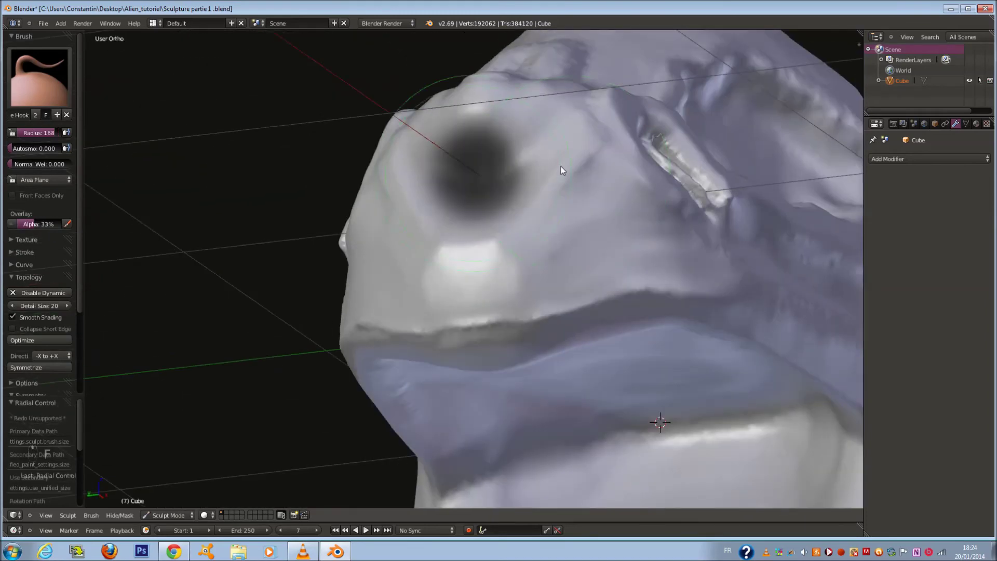
click(563, 168)
middle_drag(585, 96, 577, 153)
Switch to the Polish brush and flatten the front face of the snout.
click(42, 73)
click(249, 193)
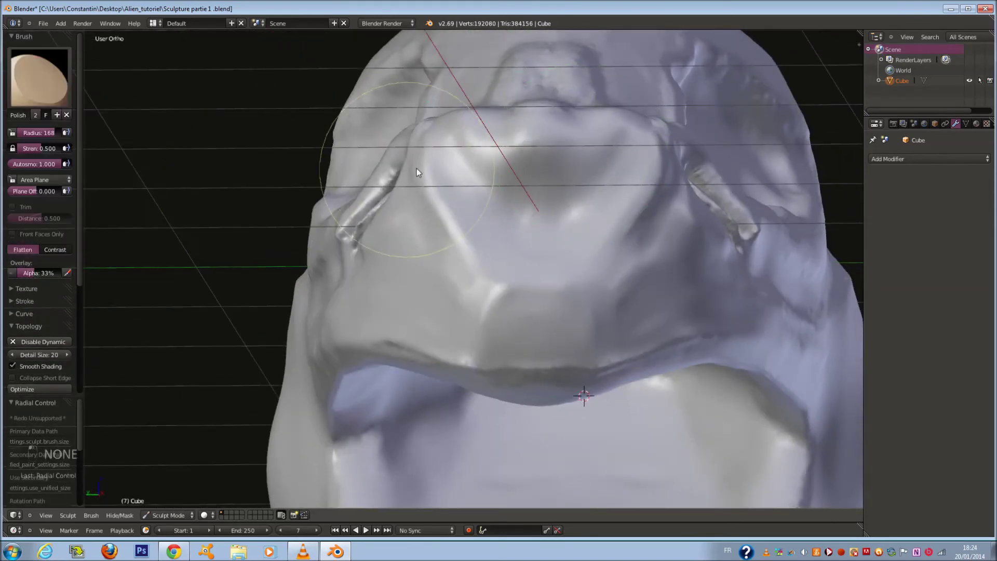
scroll(467, 171, up, 2)
mouse_move(447, 163)
mouse_down()
mouse_move(484, 173)
mouse_move(511, 122)
mouse_move(656, 128)
mouse_move(632, 125)
mouse_move(527, 152)
mouse_move(608, 105)
mouse_move(587, 100)
mouse_move(552, 163)
mouse_move(568, 187)
mouse_up()
mouse_move(568, 186)
middle_down()
mouse_move(589, 283)
mouse_move(571, 448)
middle_up()
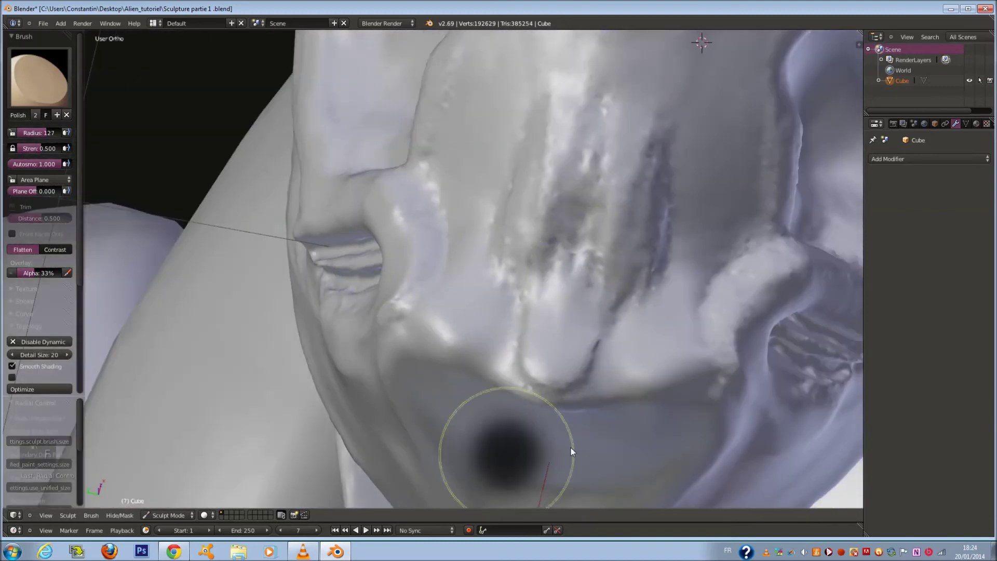
Switch to the Scrape/Peaks brush, set its radius to 89, and scrape the upper edge of the snout even.
click(39, 77)
click(282, 179)
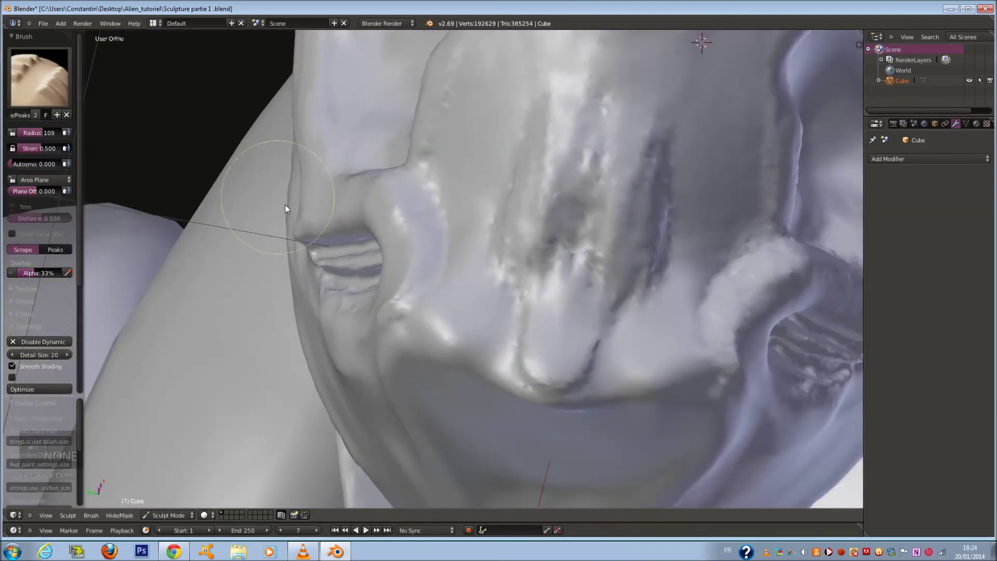
key(f)
click(604, 429)
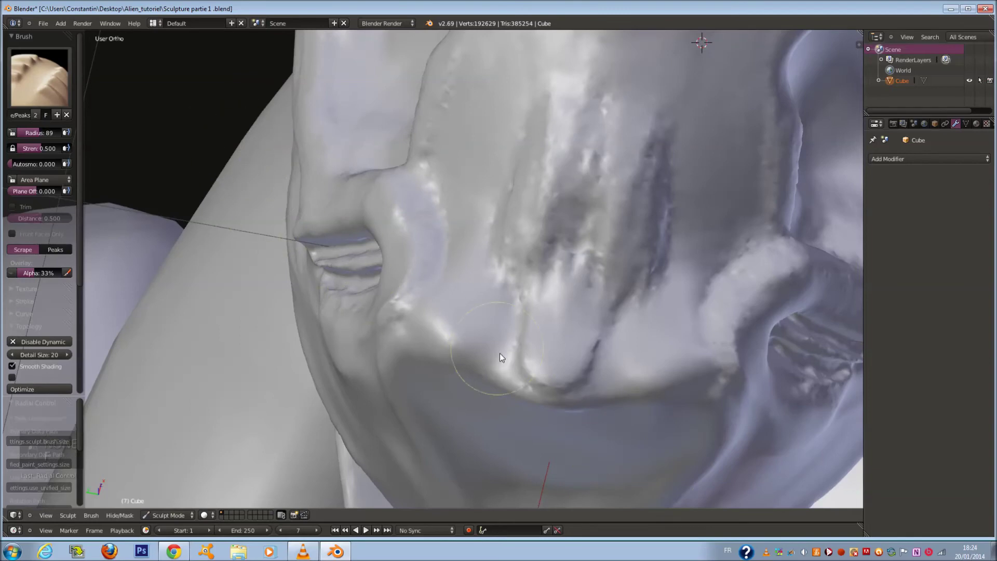
mouse_move(445, 345)
mouse_down()
mouse_move(501, 384)
mouse_move(590, 400)
mouse_move(477, 351)
mouse_move(623, 378)
mouse_move(515, 344)
mouse_up()
mouse_move(514, 343)
middle_down()
mouse_move(531, 333)
mouse_move(525, 267)
middle_up()
scroll(525, 267, up, 3)
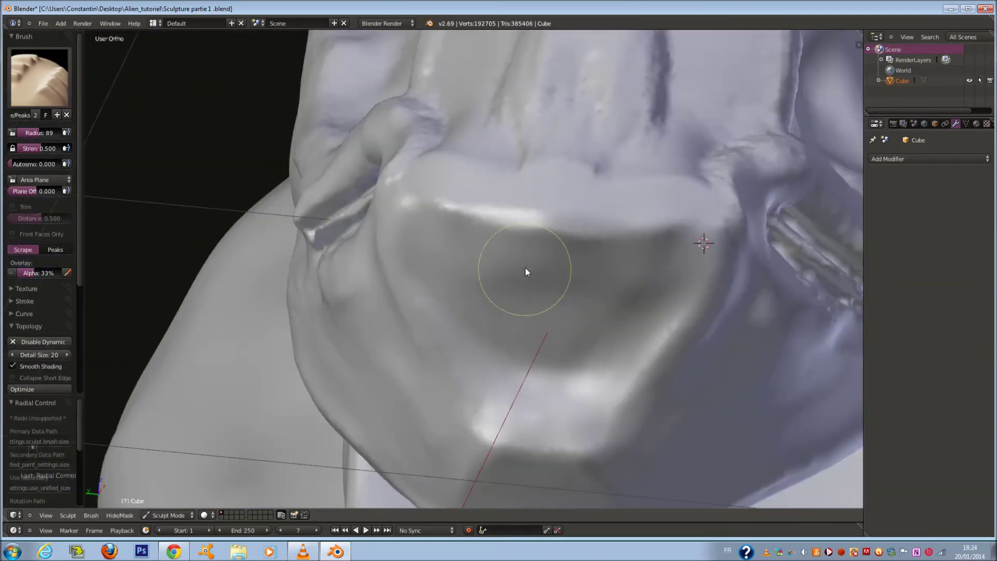
Reduce the Scrape/Peaks radius to 69 and even out the ridges on the front and side of the snout.
middle_drag(572, 323, 554, 289)
key(f)
click(543, 289)
drag(563, 364, 600, 314)
scroll(600, 310, down, 3)
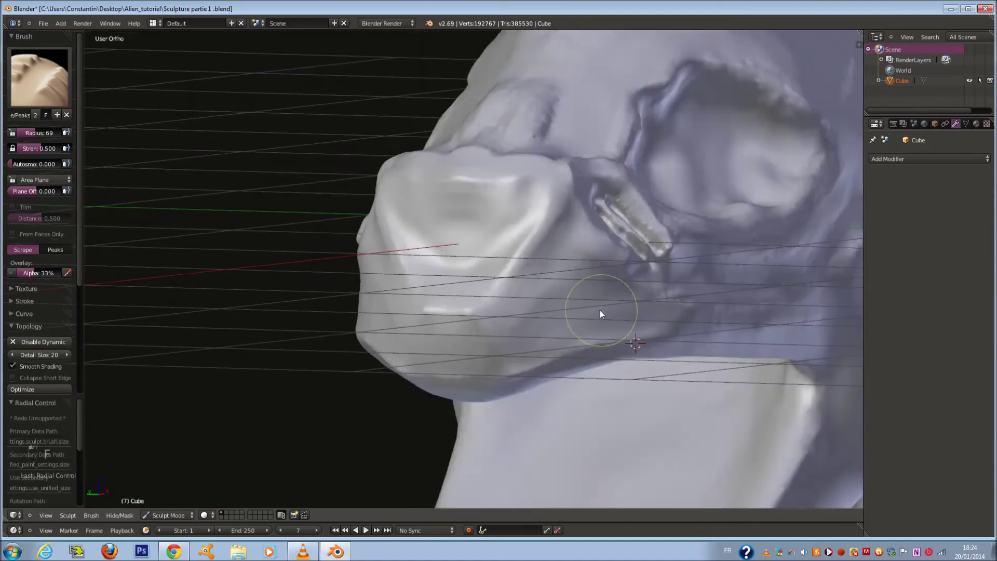
middle_drag(600, 310, 575, 283)
scroll(576, 282, up, 3)
key(f)
click(575, 286)
key(f)
click(517, 332)
scroll(543, 324, down, 3)
mouse_move(543, 324)
middle_down()
mouse_move(462, 342)
mouse_move(400, 427)
mouse_move(539, 395)
mouse_move(641, 420)
mouse_move(420, 399)
mouse_move(450, 365)
mouse_move(402, 320)
middle_up()
Switch to the Snake Hook brush, pull the front of the snout upward, and set the radius to 178.
scroll(449, 364, up, 5)
click(47, 96)
click(69, 221)
scroll(336, 363, up, 3)
key(f)
click(380, 350)
key(f)
click(390, 355)
key(f)
click(384, 319)
mouse_move(376, 315)
mouse_down()
mouse_move(378, 248)
mouse_move(379, 266)
mouse_up()
key(f)
click(389, 297)
mouse_move(389, 296)
middle_down()
mouse_move(493, 260)
mouse_move(573, 191)
mouse_move(644, 259)
middle_up()
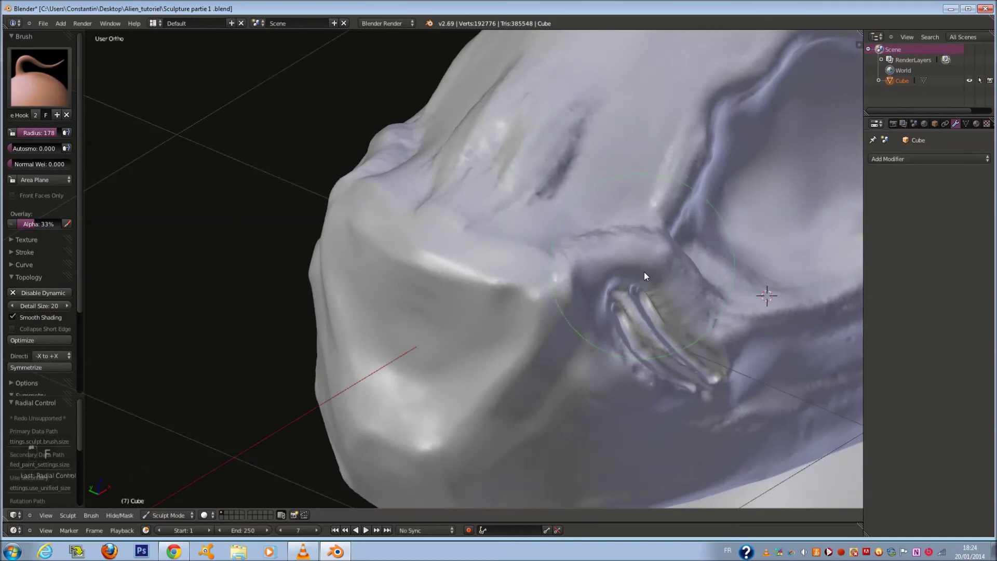
Reduce the Snake Hook radius through 153 and 125 to 101 while bending the lower end of the nostril slits backward.
key(f)
click(616, 346)
mouse_move(615, 344)
middle_down()
mouse_move(545, 306)
mouse_move(489, 301)
middle_up()
key(f)
click(454, 282)
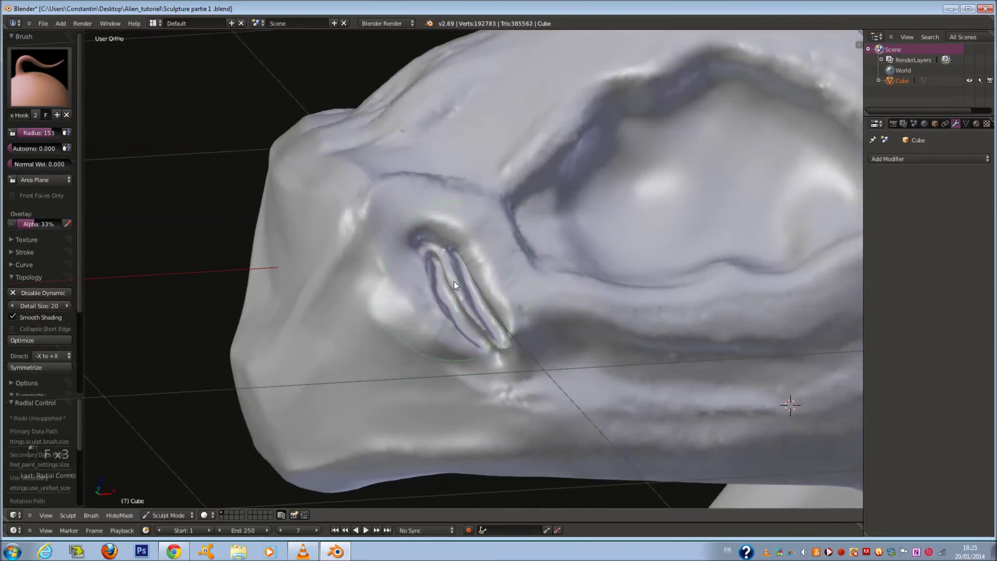
key(f)
click(498, 310)
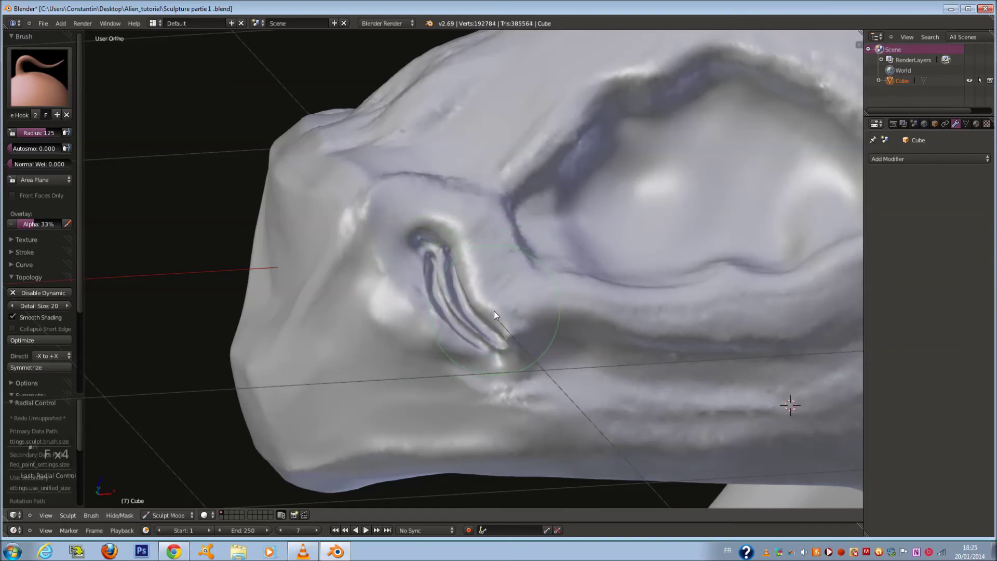
key(f)
click(504, 356)
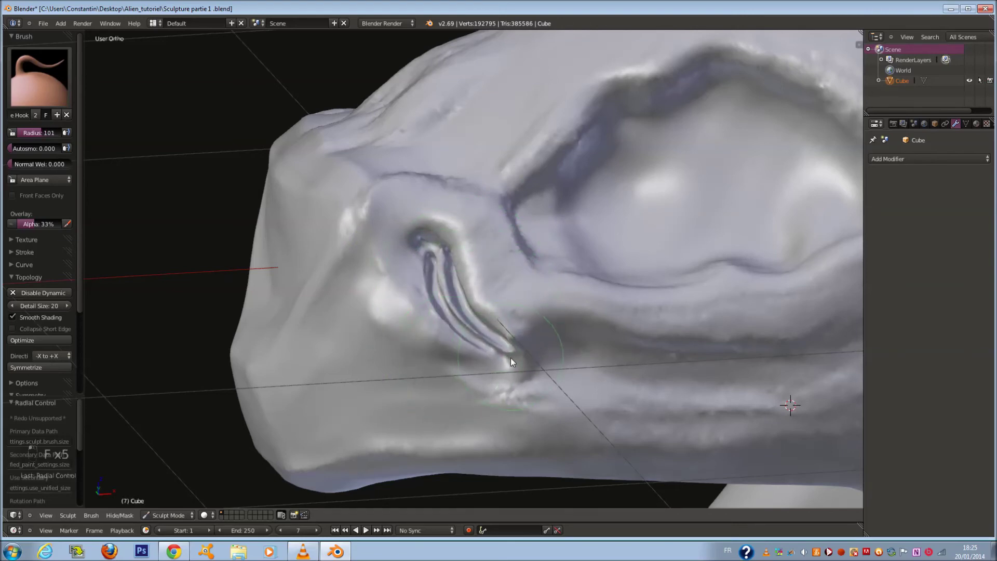
Save the scene over the existing file "Sculpture partie 1 .blend".
scroll(480, 337, down, 5)
middle_drag(478, 335, 484, 310)
key(ctrl+s)
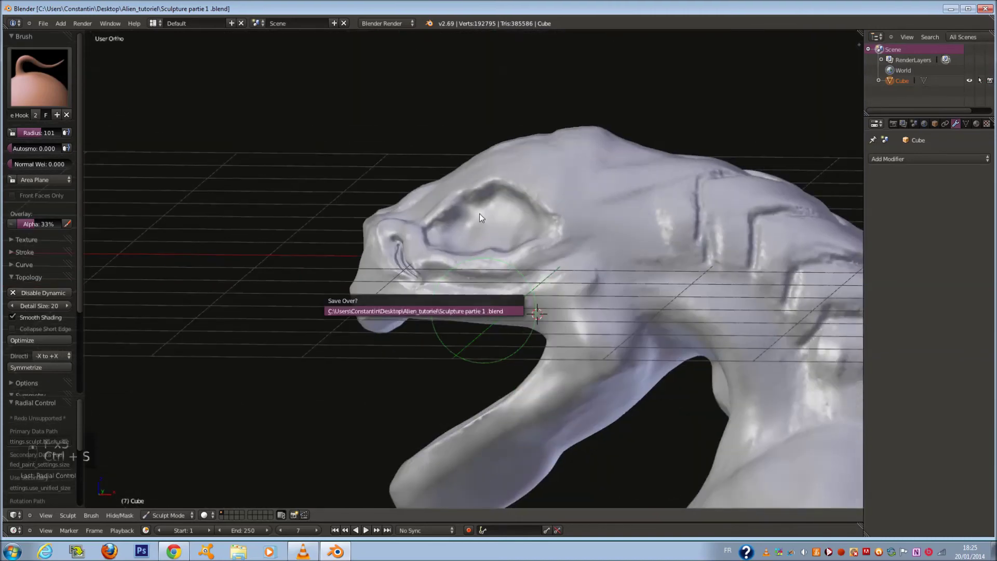
key(Return)
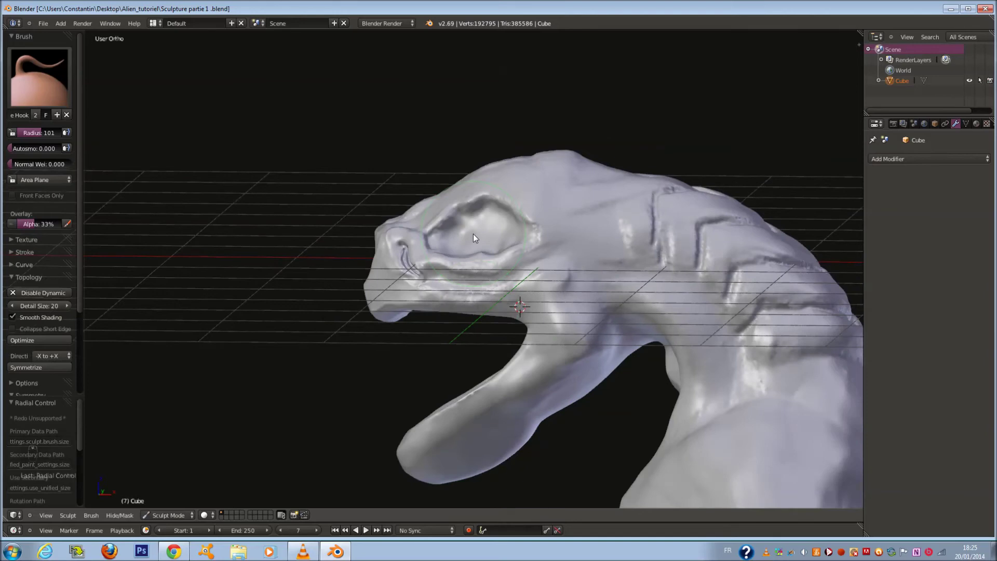
In the front orthographic view, set the Snake Hook radius to 188 and pull the eye socket's lower and upper rims upward.
key(KP_1)
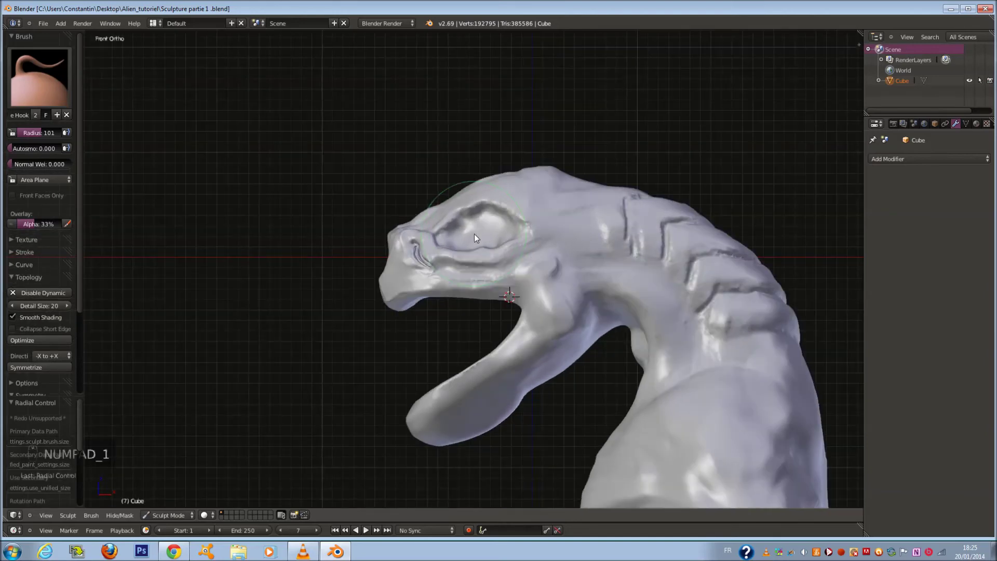
scroll(471, 234, up, 4)
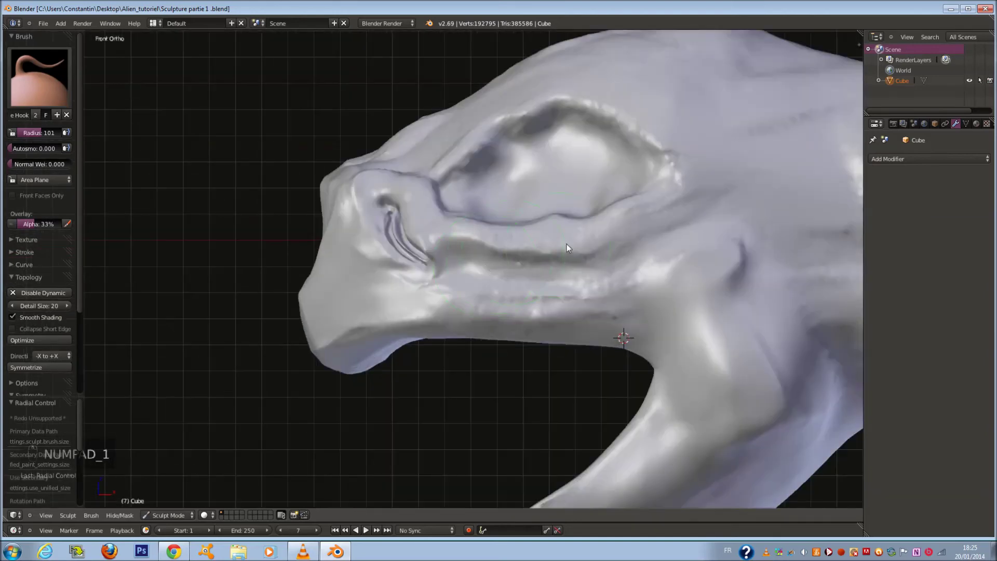
key(f)
click(613, 233)
drag(622, 222, 618, 213)
drag(564, 229, 555, 215)
drag(578, 120, 577, 112)
drag(512, 139, 510, 136)
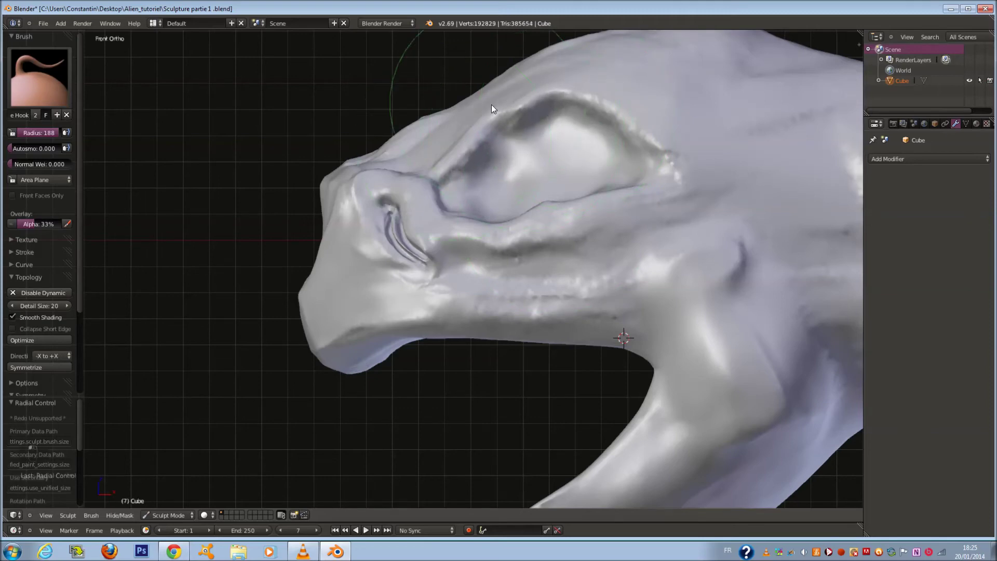
Set the Snake Hook radius to 174 and raise the back of the head to fill the dip behind the crown.
scroll(524, 105, down, 1)
shift+scroll(527, 105, up, 3)
key(f)
click(549, 101)
scroll(555, 115, down, 3)
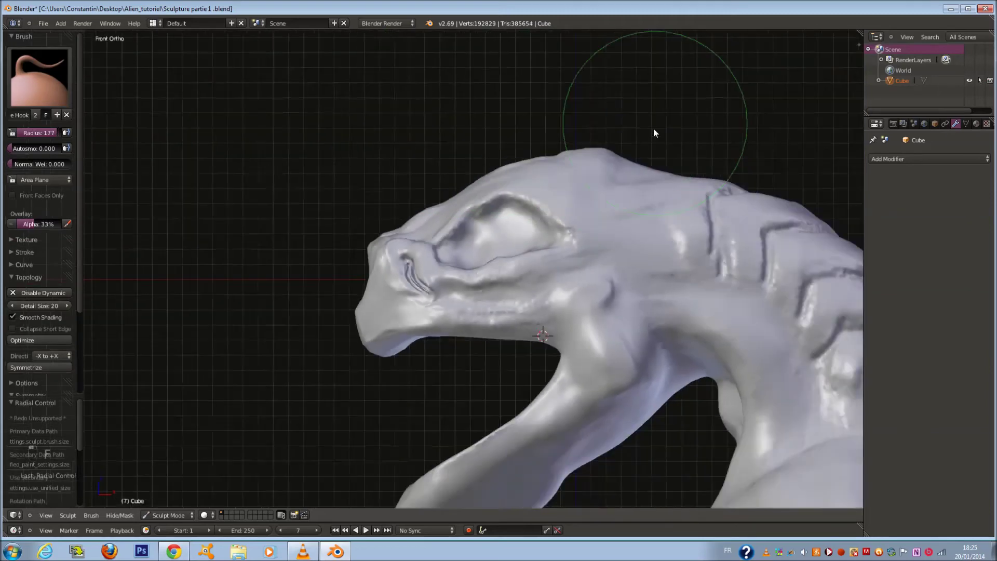
key(f)
click(653, 180)
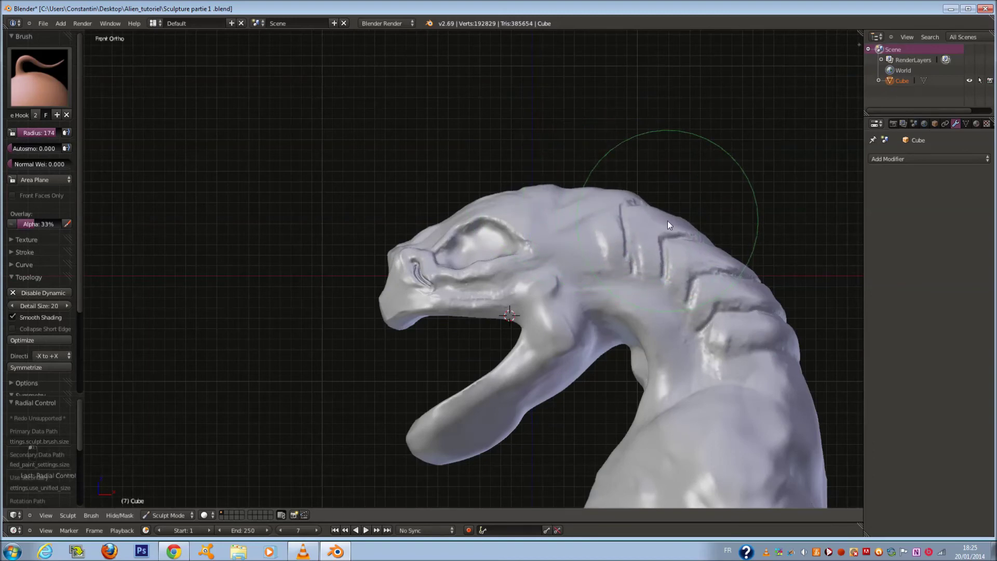
scroll(668, 220, up, 3)
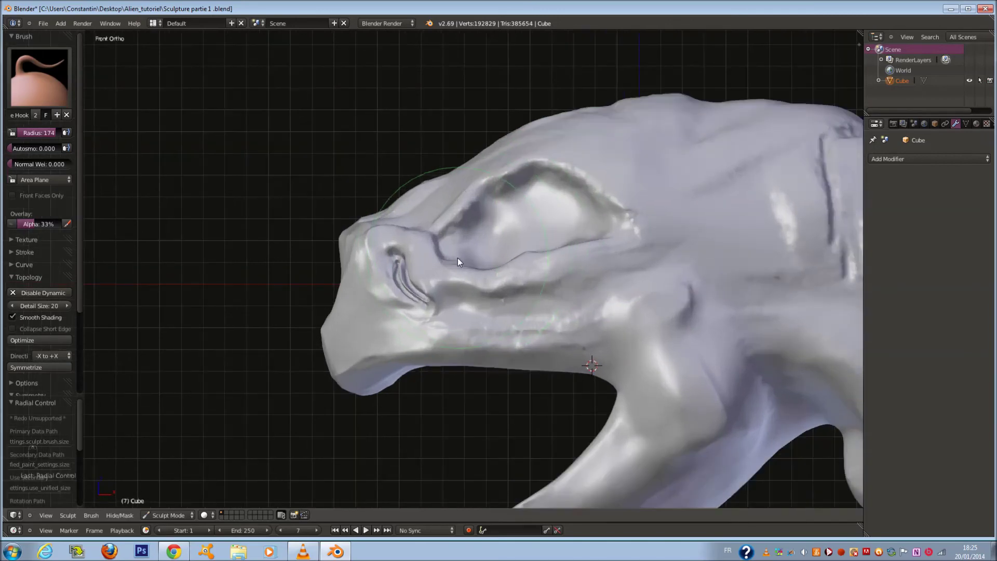
Switch to the Brush sculpting brush, set its radius to 111, and carve a round pit in the cheek below the eye socket.
scroll(457, 257, down, 4)
scroll(465, 273, up, 3)
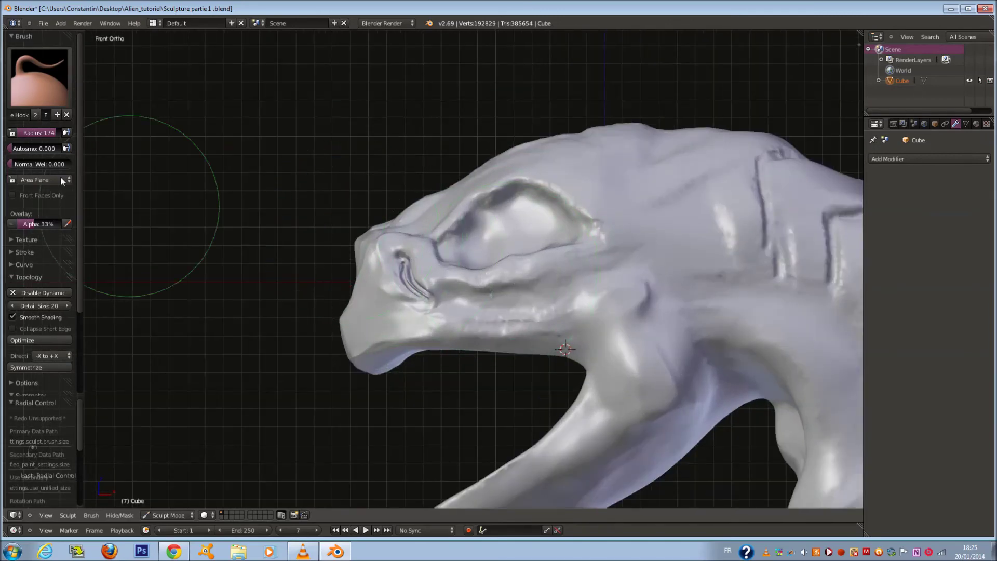
click(59, 77)
click(85, 149)
scroll(583, 364, up, 2)
scroll(583, 368, up, 5)
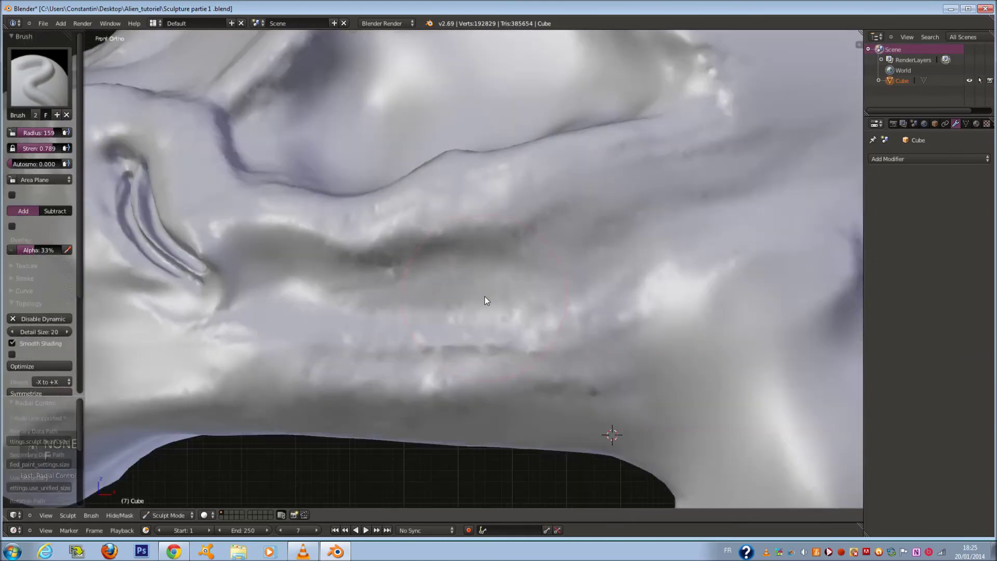
key(f)
key(f)
click(472, 269)
key(f)
click(489, 270)
mouse_move(483, 259)
ctrl+mouse_down()
mouse_move(508, 269)
mouse_move(475, 242)
ctrl+mouse_up()
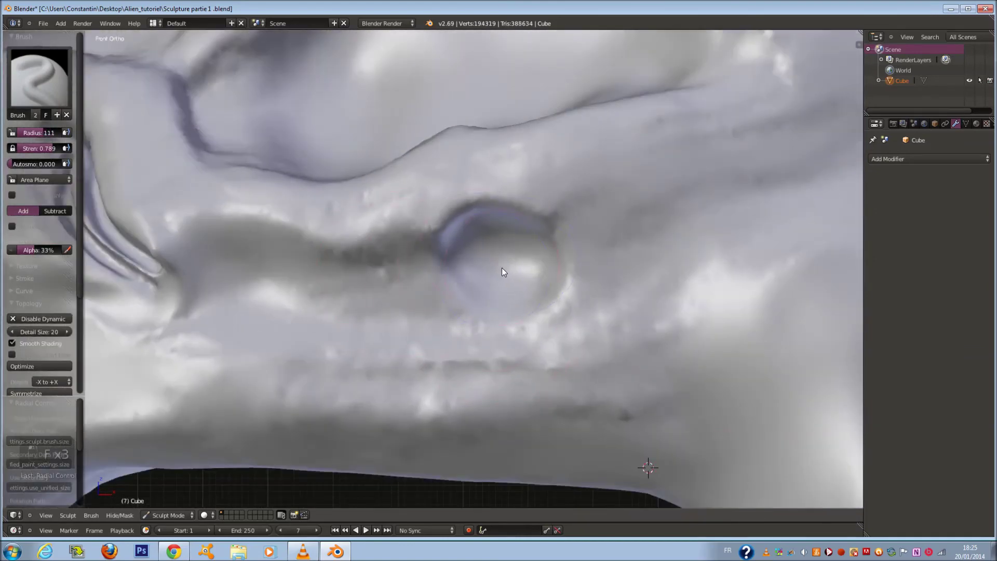
Readjust the brush radius and deepen the cheek pit with a subtracting stroke around its inside.
scroll(501, 267, up, 3)
shift+middle_drag(502, 267, 416, 281)
key(f)
click(425, 283)
ctrl+drag(424, 247, 463, 250)
Carve a second, smaller round pit behind and above the first one and set the brush radius to 160.
scroll(463, 250, down, 3)
mouse_move(617, 199)
shift+middle_down()
mouse_move(608, 264)
mouse_move(567, 257)
shift+middle_up()
scroll(567, 256, up, 2)
key(f)
click(569, 257)
mouse_move(562, 249)
ctrl+mouse_down()
mouse_move(580, 270)
mouse_move(555, 272)
mouse_move(545, 249)
mouse_move(561, 223)
mouse_move(593, 260)
ctrl+mouse_up()
scroll(545, 250, up, 2)
key(f)
click(547, 250)
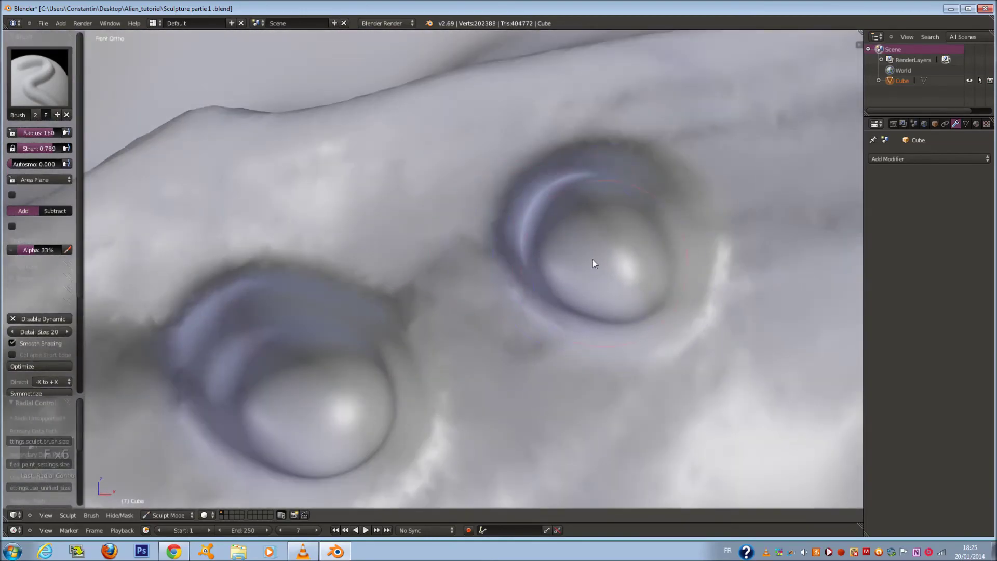
Check the mesh density around the cheek pits in wireframe and examine the head from the front.
key(z)
scroll(507, 291, down, 5)
key(z)
scroll(506, 291, down, 6)
mouse_move(507, 291)
middle_down()
mouse_move(595, 320)
mouse_move(484, 319)
mouse_move(501, 294)
mouse_move(587, 283)
middle_up()
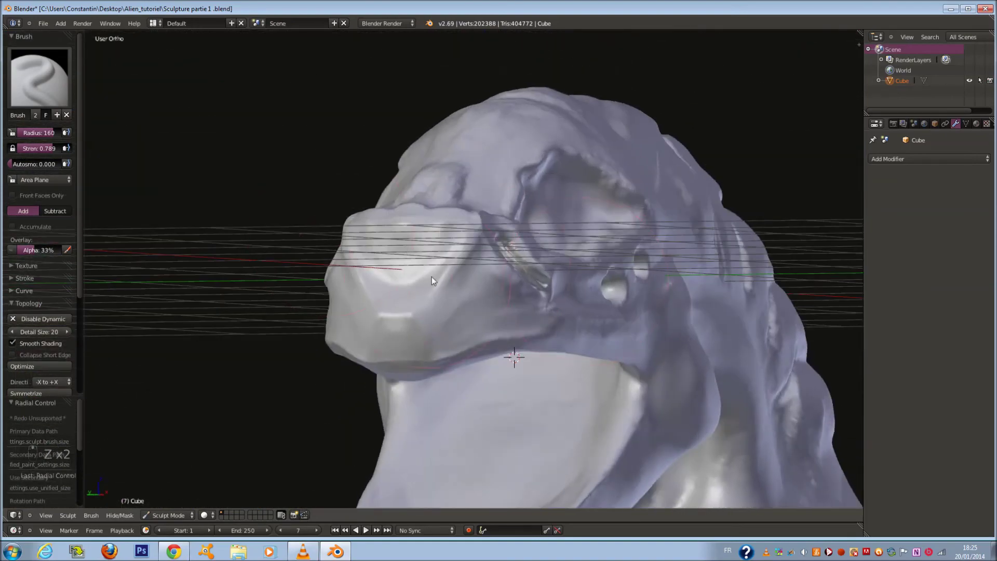
middle_drag(505, 235, 460, 232)
Switch to the Snake Hook brush, set its radius to 178, and pull the eye socket's front corner toward the snout.
scroll(448, 202, up, 5)
click(49, 89)
click(73, 216)
middle_drag(558, 203, 631, 227)
key(f)
click(625, 298)
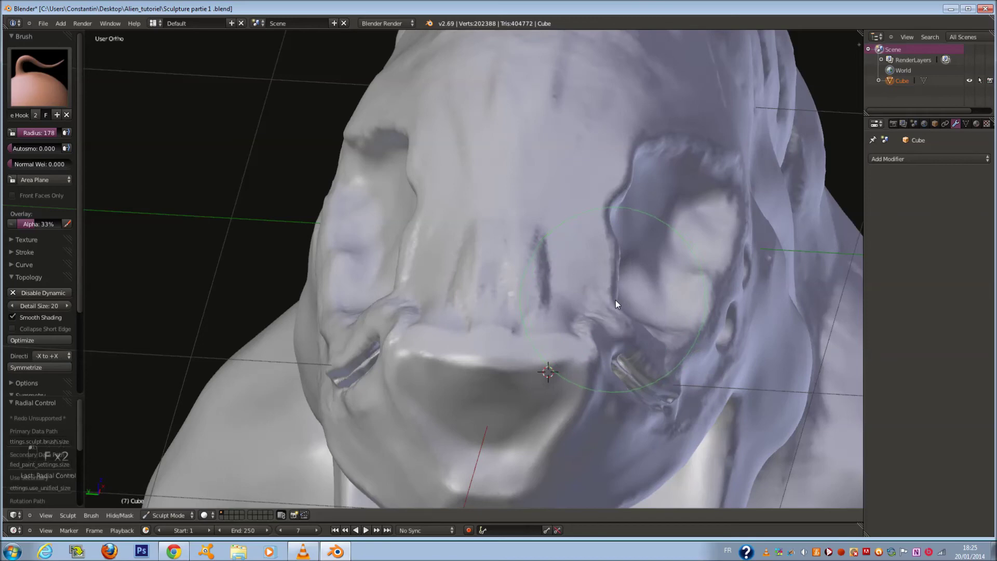
drag(609, 314, 605, 315)
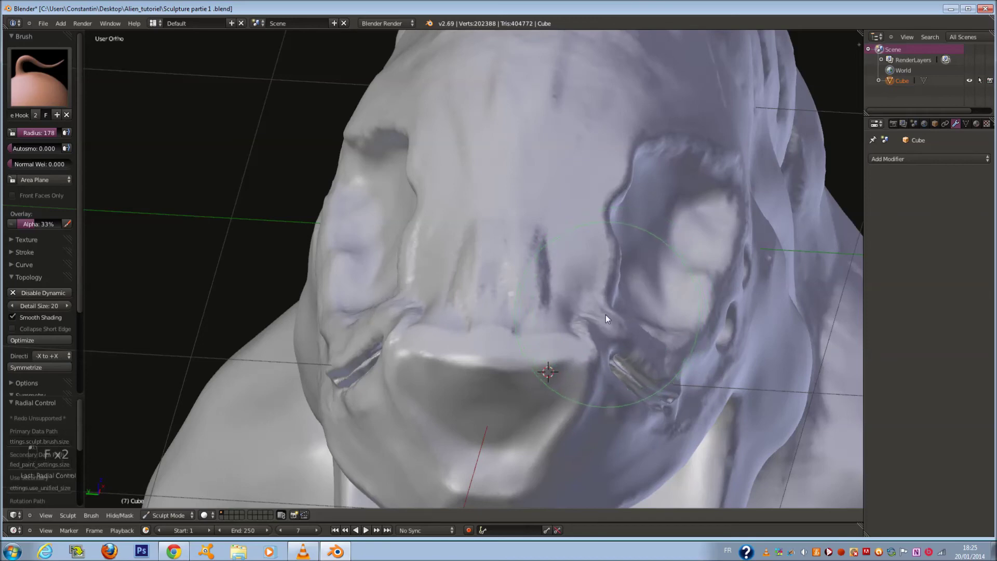
Readjust the Snake Hook radius and nudge the upper corner of the snout beside the nostril.
scroll(568, 339, down, 5)
middle_drag(568, 338, 563, 352)
scroll(563, 352, up, 3)
key(f)
click(574, 354)
drag(496, 332, 494, 330)
Set the Snake Hook radius to 186 and pull the upper and front rims of the eye socket into shape.
scroll(524, 291, up, 3)
key(f)
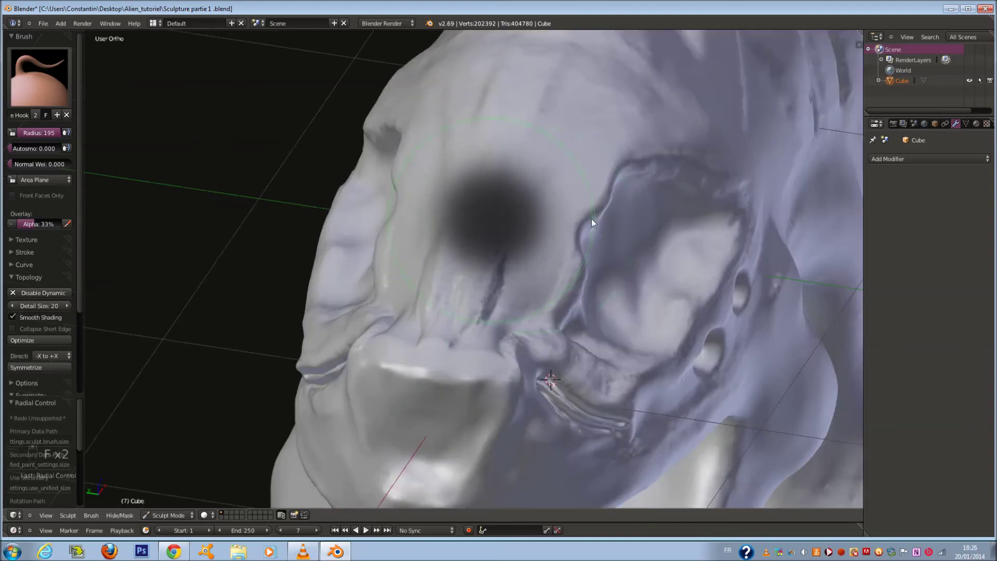
click(587, 219)
drag(615, 171, 632, 182)
middle_drag(631, 182, 655, 290)
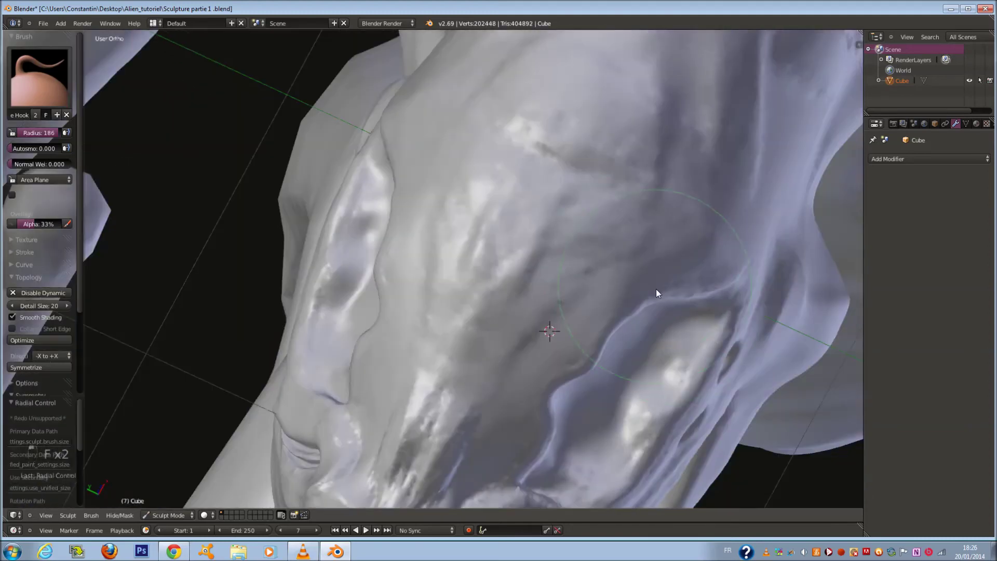
drag(659, 303, 669, 314)
mouse_move(666, 313)
middle_down()
mouse_move(643, 269)
mouse_move(549, 271)
middle_up()
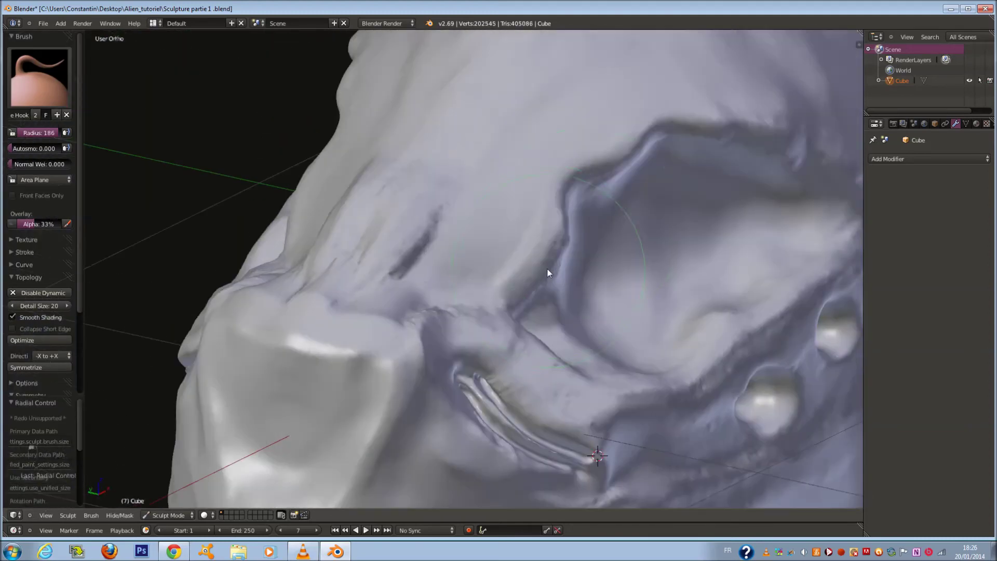
mouse_move(577, 196)
middle_down()
mouse_move(535, 166)
mouse_move(361, 142)
middle_up()
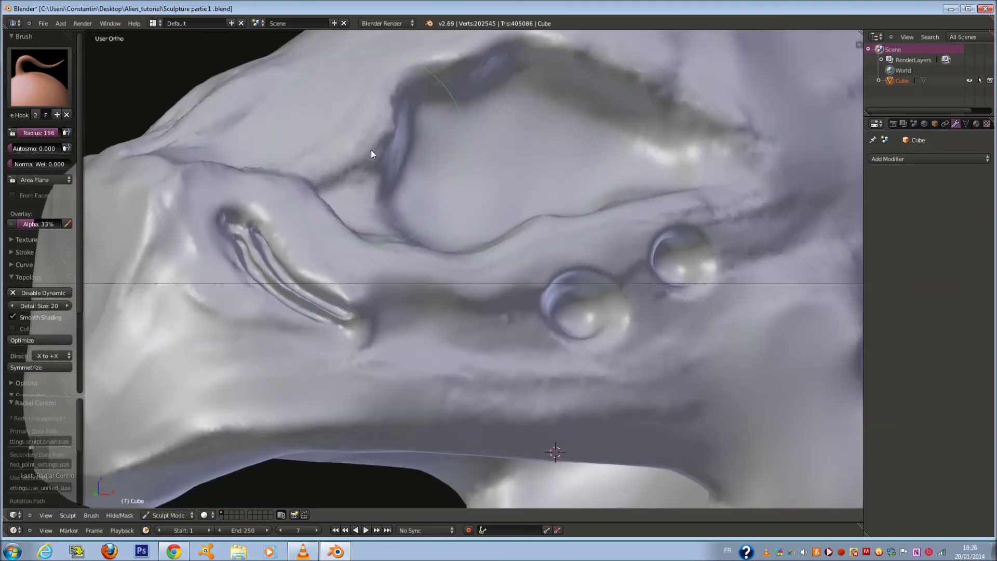
drag(372, 151, 375, 154)
Switch to the Clay brush, resize it, and start carving a round pit between the forehead groove and the eye socket.
scroll(372, 151, up, 1)
click(45, 80)
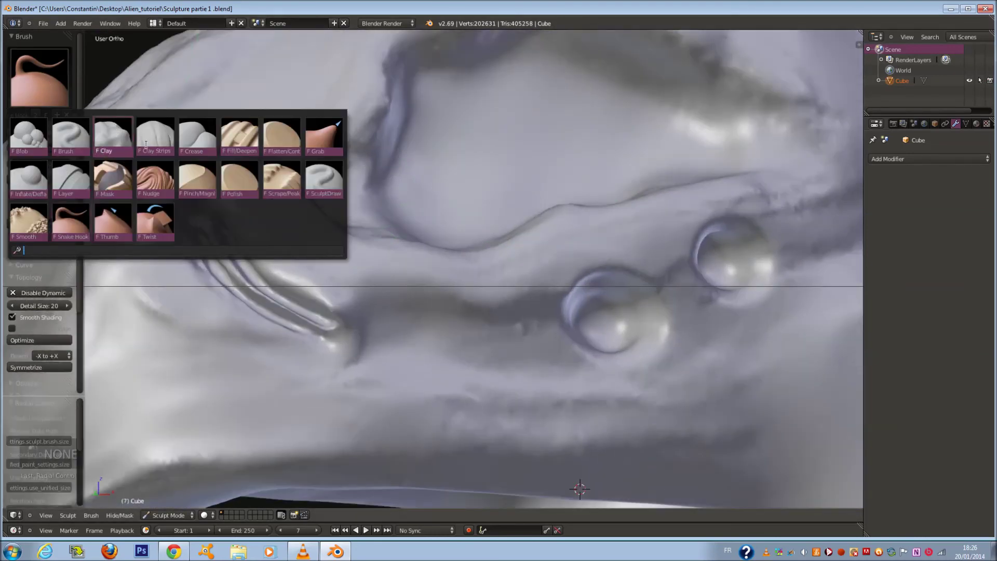
click(117, 140)
middle_drag(343, 207, 432, 269)
scroll(415, 275, up, 2)
key(f)
click(380, 287)
key(f)
click(284, 318)
drag(355, 323, 331, 315)
Deepen the forehead pit with the Clay brush, set its radius to 143, and check the mesh in wireframe.
scroll(333, 316, up, 1)
key(f)
click(314, 314)
mouse_move(280, 338)
mouse_down()
mouse_move(285, 355)
mouse_move(335, 330)
mouse_move(332, 346)
mouse_move(352, 339)
mouse_up()
key(f)
click(346, 340)
scroll(346, 334, down, 3)
key(z)
key(z)
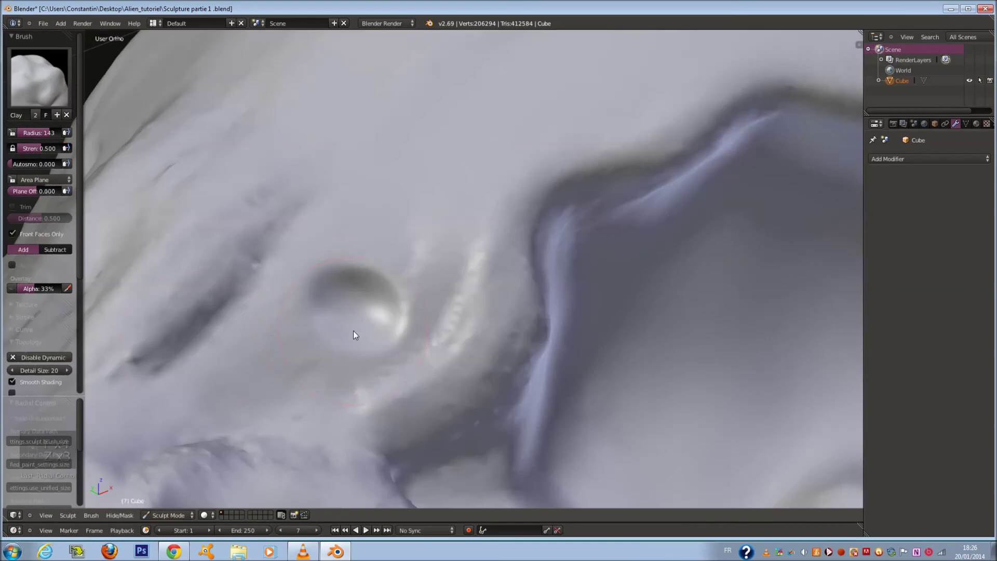
Set the Clay brush radius to 175 and widen the round pit between the forehead groove and the eye socket.
key(f)
scroll(314, 326, up, 4)
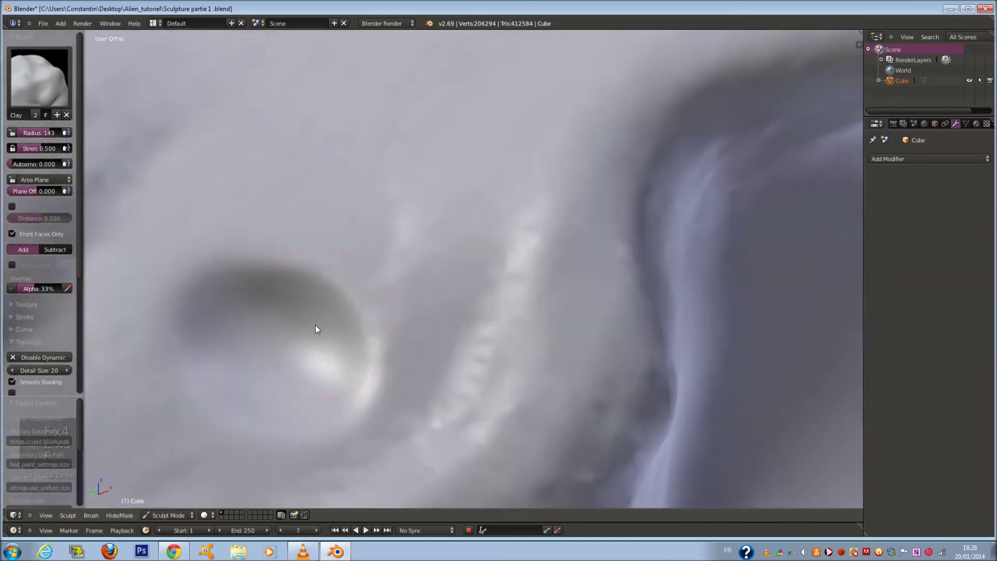
scroll(315, 327, up, 1)
key(f)
click(312, 343)
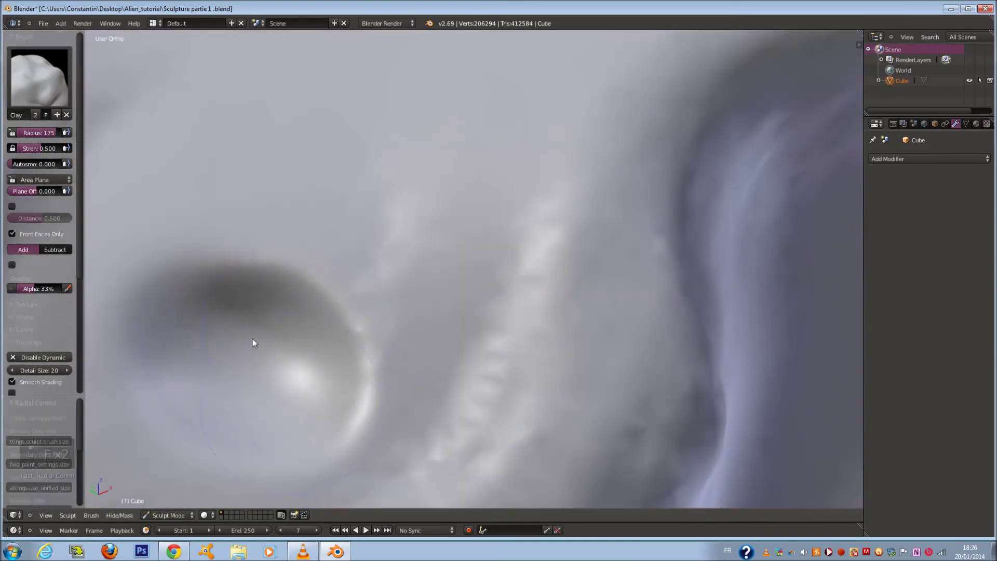
drag(254, 343, 313, 366)
Set the Clay brush radius to 200, deepen the centre of the forehead pit, and check its mesh density in wireframe.
mouse_move(313, 366)
middle_down()
mouse_move(303, 340)
mouse_move(334, 326)
mouse_move(440, 355)
mouse_move(460, 324)
middle_up()
scroll(439, 354, down, 5)
scroll(460, 324, up, 3)
scroll(460, 324, up, 1)
key(f)
click(499, 350)
mouse_move(602, 204)
mouse_down()
mouse_move(332, 251)
mouse_move(359, 286)
mouse_up()
key(z)
scroll(456, 267, down, 6)
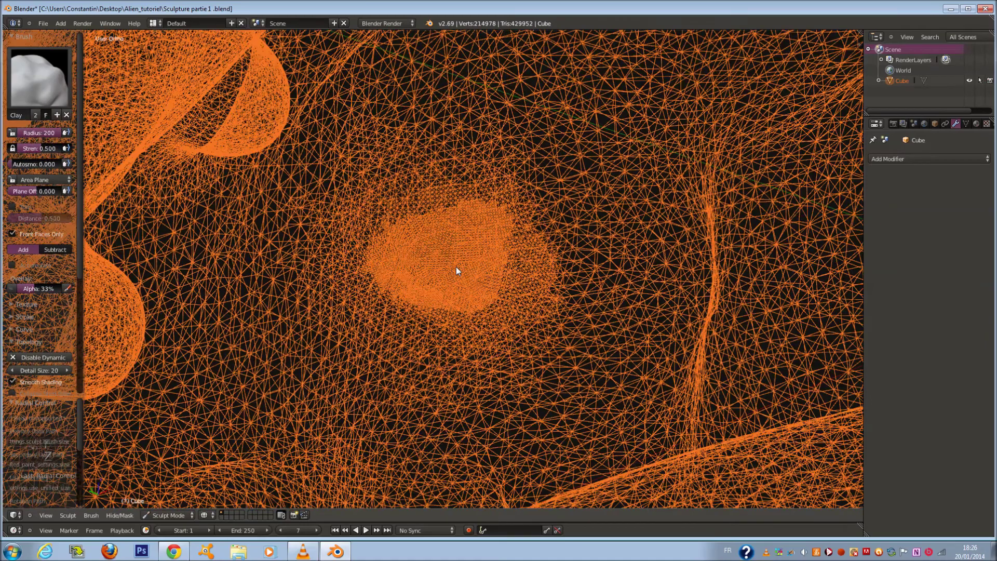
key(z)
scroll(466, 269, up, 6)
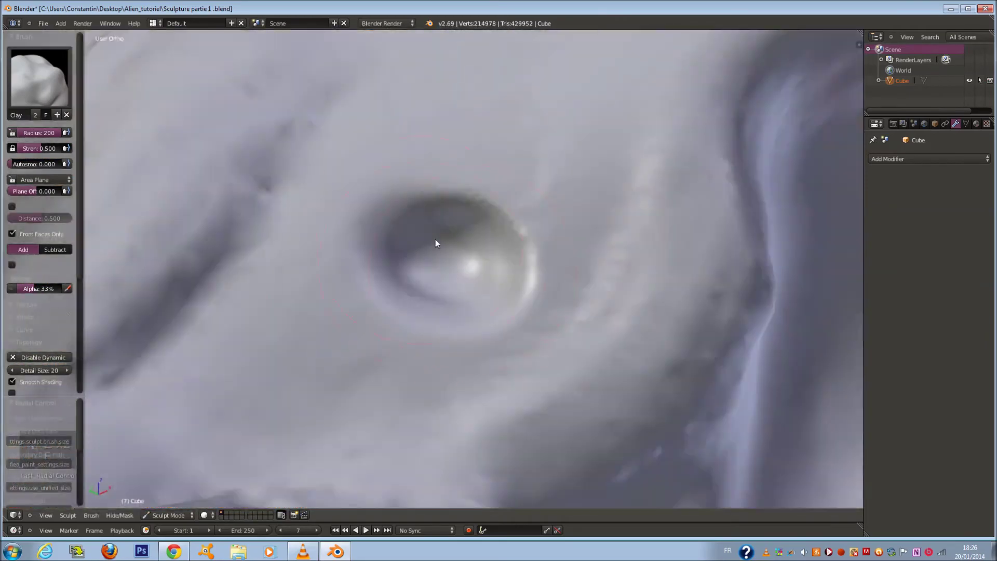
mouse_move(426, 248)
mouse_down()
mouse_move(403, 283)
mouse_move(443, 259)
mouse_up()
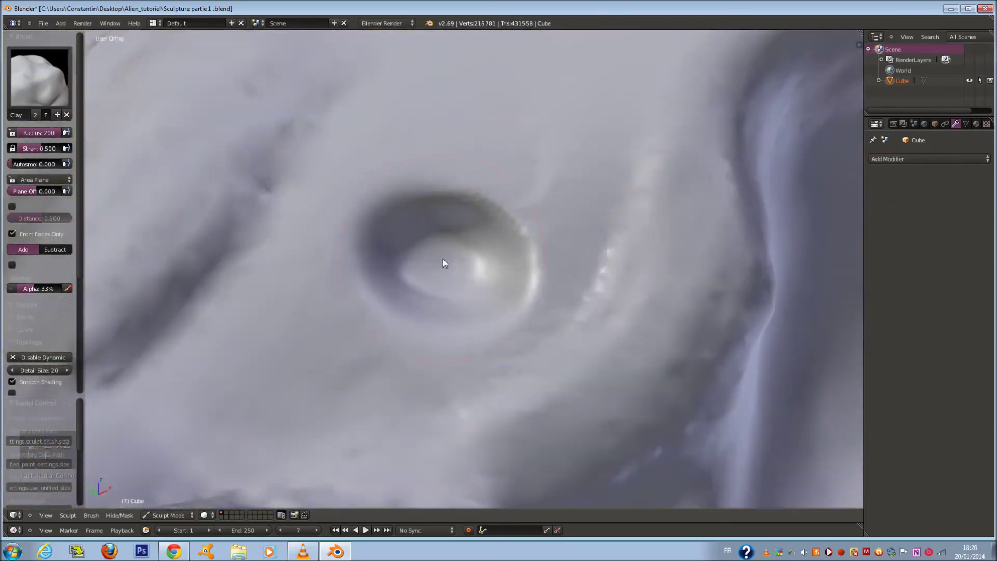
Compare the forehead pit with the cheek pits in both solid and wireframe display.
scroll(538, 316, down, 14)
scroll(523, 318, up, 12)
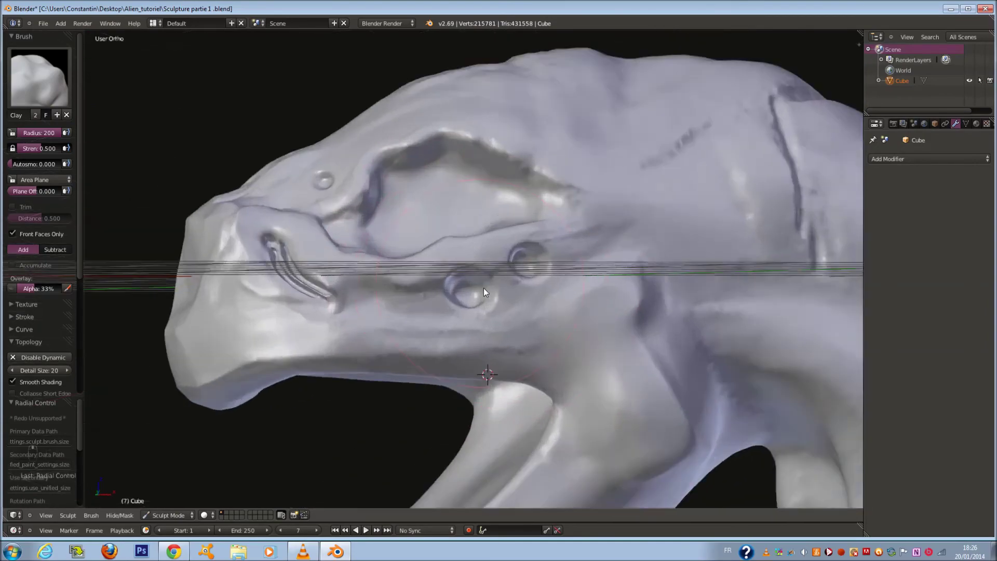
key(z)
key(z)
key(z)
scroll(502, 298, down, 2)
key(z)
mouse_move(502, 298)
middle_down()
mouse_move(556, 361)
mouse_move(492, 325)
mouse_move(477, 297)
mouse_move(443, 58)
middle_up()
key(z)
key(z)
scroll(556, 361, up, 5)
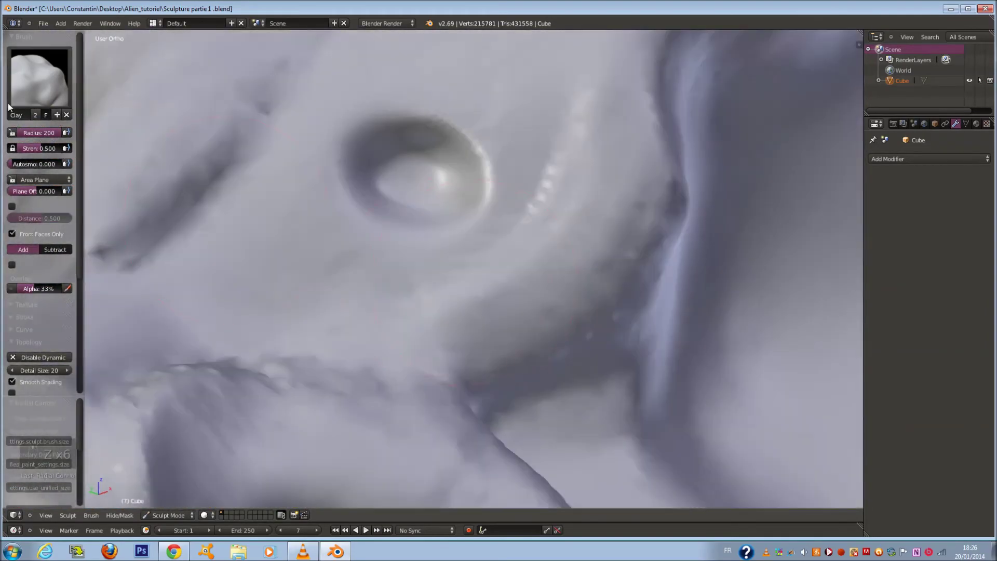
Switch to the standard Brush with radius 200, carve the forehead pit deeper, and check the mesh in wireframe.
click(47, 90)
click(53, 140)
key(f)
click(548, 156)
mouse_move(416, 205)
ctrl+mouse_down()
mouse_move(434, 211)
mouse_move(406, 205)
mouse_move(410, 158)
ctrl+mouse_up()
key(z)
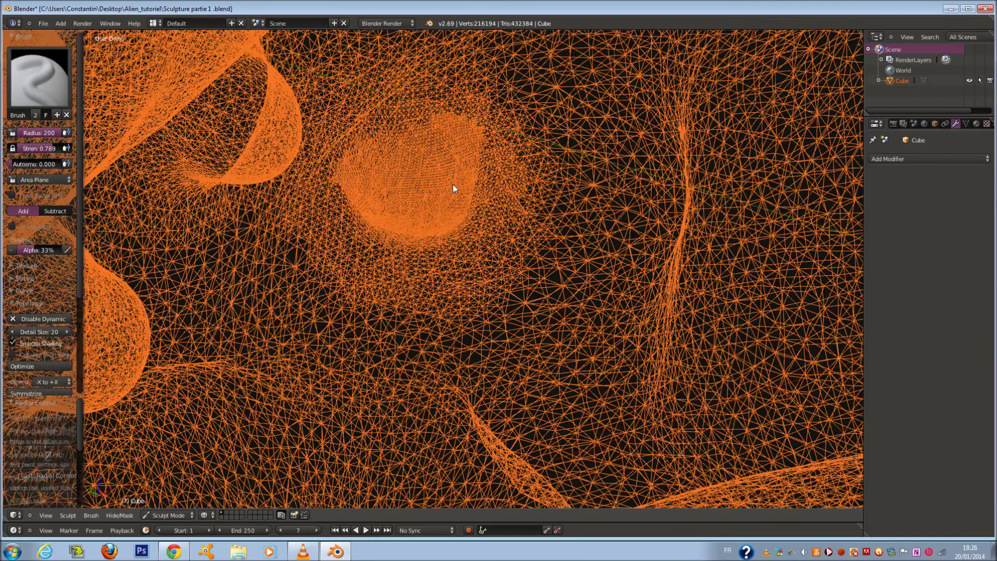
key(z)
Set the brush radius to 153 and carve a new round pit above the rear corner of the eye socket.
scroll(574, 267, down, 12)
mouse_move(575, 267)
middle_down()
mouse_move(528, 216)
mouse_move(561, 258)
mouse_move(621, 251)
mouse_move(507, 245)
middle_up()
scroll(508, 245, up, 8)
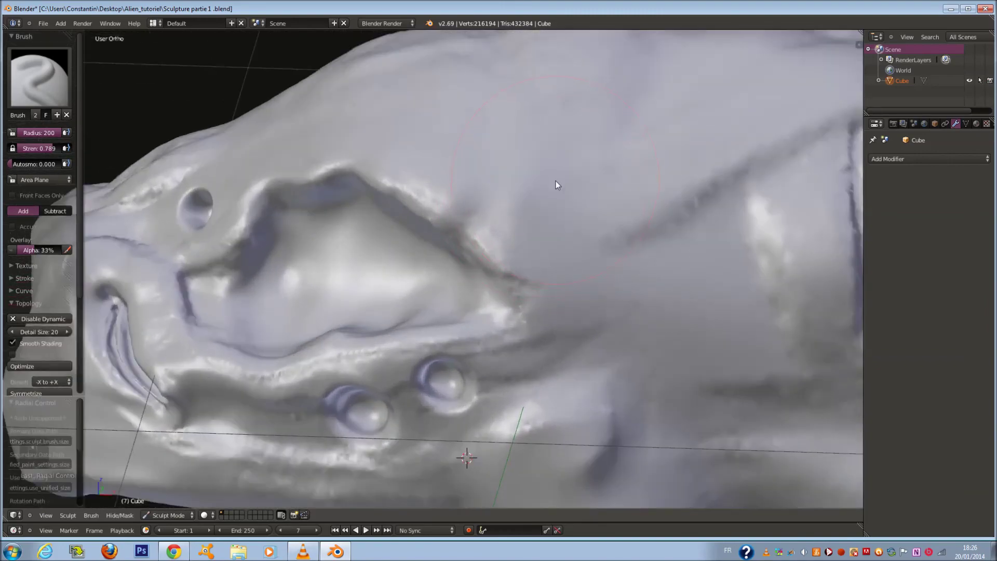
key(f)
click(536, 156)
scroll(524, 149, up, 2)
scroll(503, 151, up, 2)
middle_drag(503, 151, 501, 184)
key(f)
click(507, 185)
mouse_move(467, 121)
ctrl+mouse_down()
mouse_move(436, 110)
mouse_move(445, 136)
ctrl+mouse_up()
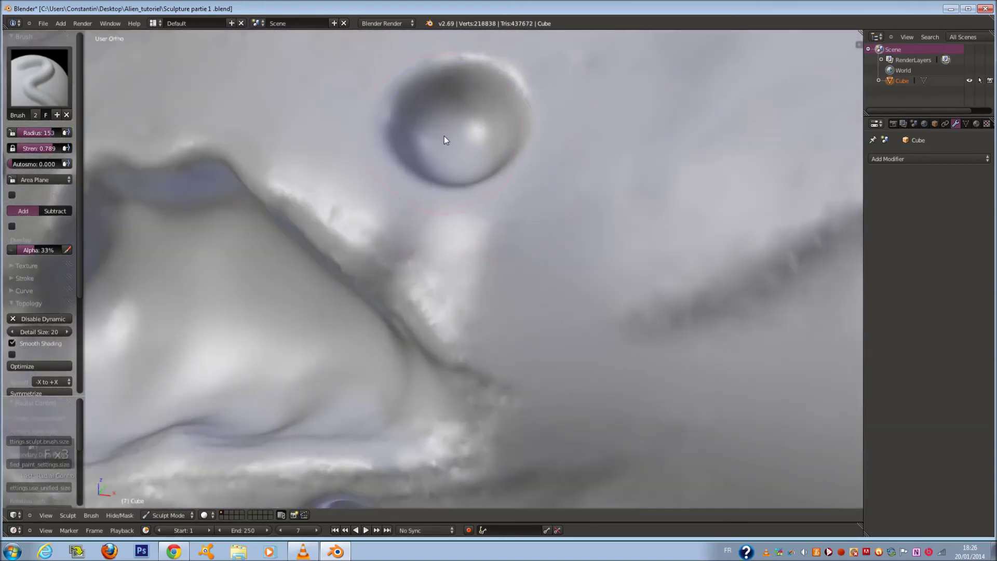
Set the brush radius to 126 and carve a deeper hollow inside the new pit above the eye socket.
scroll(445, 136, up, 1)
middle_drag(444, 136, 446, 173)
key(f)
click(435, 169)
mouse_move(448, 168)
ctrl+mouse_down()
mouse_move(483, 195)
mouse_move(443, 180)
ctrl+mouse_up()
scroll(444, 180, down, 2)
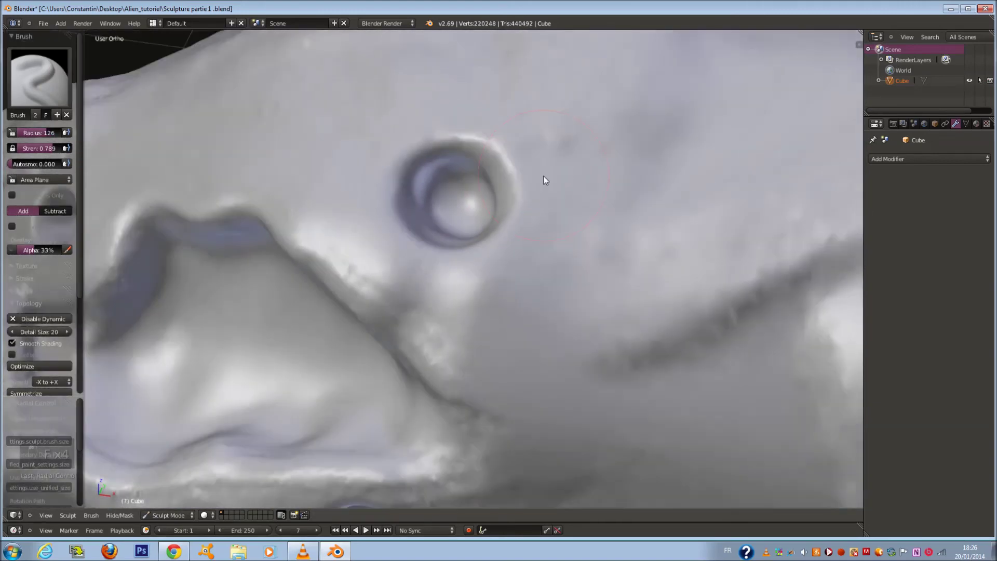
Carve a second round pit just behind the one above the eye socket, and save over the existing file.
key(f)
click(579, 172)
mouse_move(579, 172)
ctrl+mouse_down()
mouse_move(614, 167)
mouse_move(577, 169)
ctrl+mouse_up()
key(f)
click(604, 173)
scroll(596, 178, down, 4)
middle_drag(596, 178, 596, 200)
key(ctrl+s)
click(596, 200)
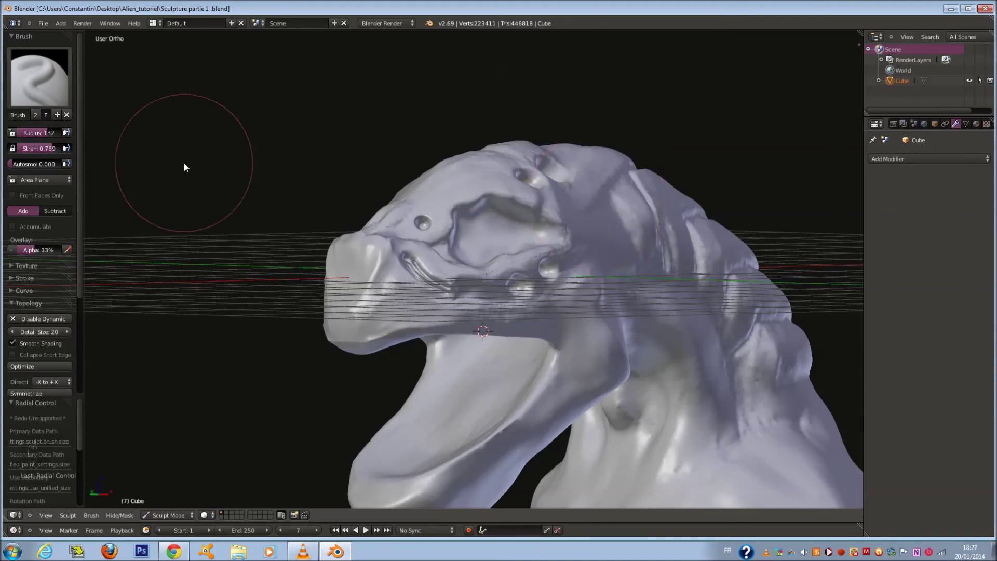
Switch to the Snake Hook brush, resize it to suit the head, and pull the side of the head slightly into shape.
click(21, 97)
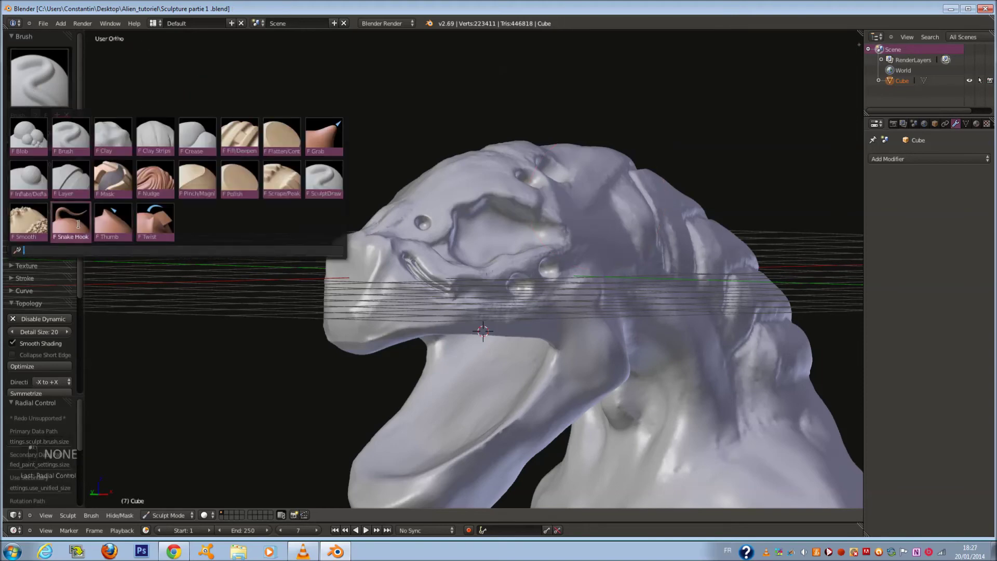
click(79, 225)
middle_drag(281, 213, 382, 263)
middle_drag(495, 256, 455, 202)
scroll(455, 203, up, 3)
key(f)
click(564, 206)
mouse_move(563, 207)
middle_down()
mouse_move(582, 170)
mouse_move(567, 166)
middle_up()
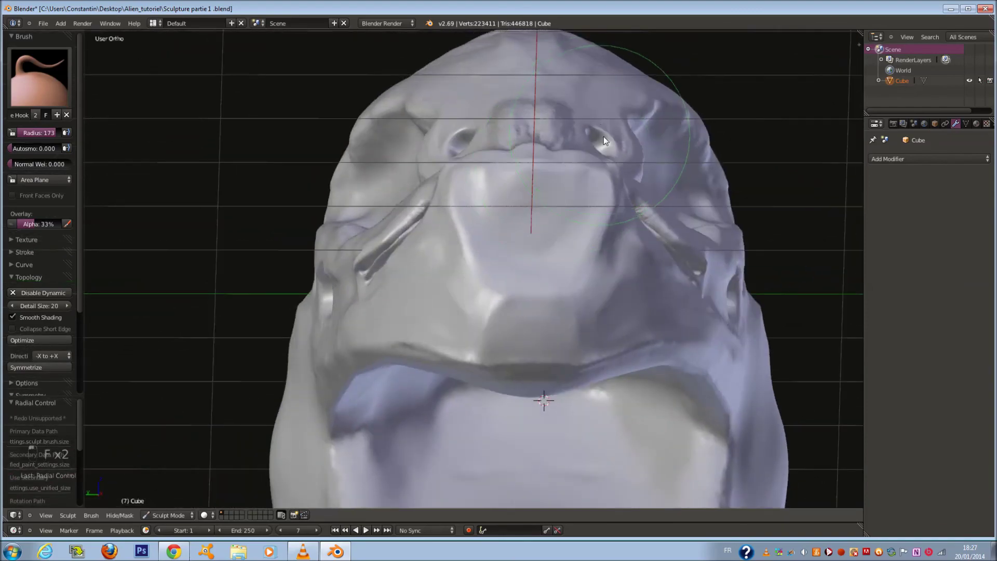
middle_drag(603, 136, 572, 151)
key(f)
click(602, 156)
mouse_move(457, 189)
middle_down()
mouse_move(348, 173)
mouse_move(398, 178)
middle_up()
key(f)
click(253, 170)
drag(254, 169, 262, 176)
click(238, 243)
With Snake Hook at radius 200, pull the surface behind the rear upper pit forward, and save the file.
middle_drag(238, 243, 537, 189)
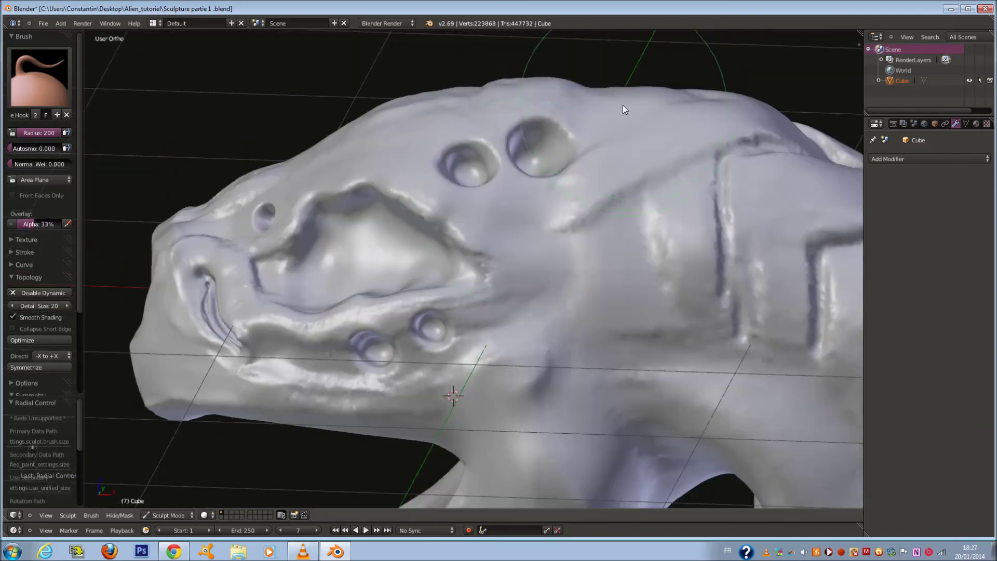
mouse_move(605, 128)
mouse_down()
mouse_move(601, 114)
mouse_move(537, 105)
mouse_up()
mouse_move(536, 106)
middle_down()
mouse_move(599, 89)
mouse_move(476, 98)
middle_up()
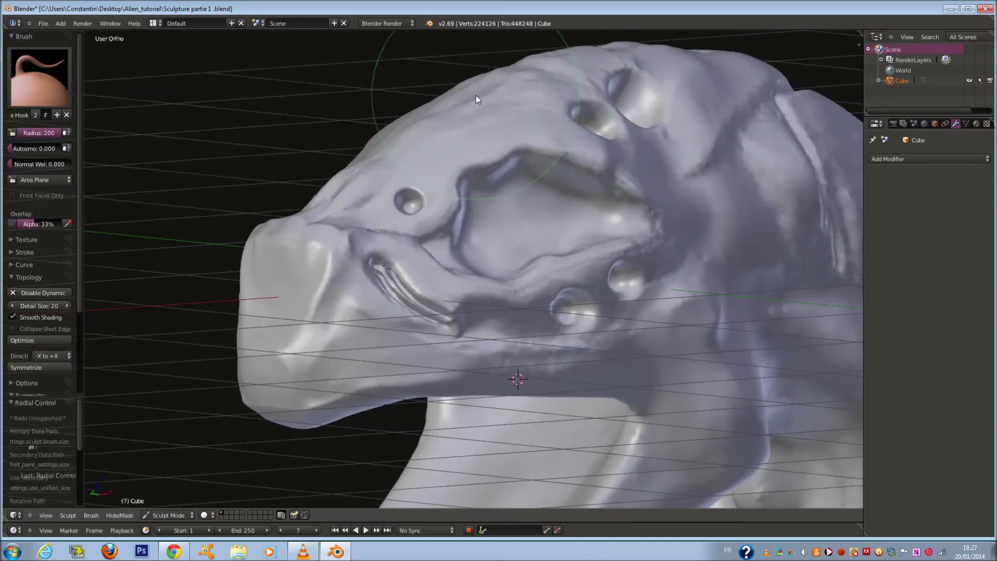
scroll(496, 225, down, 9)
middle_drag(496, 225, 530, 283)
scroll(529, 283, up, 3)
key(ctrl+s)
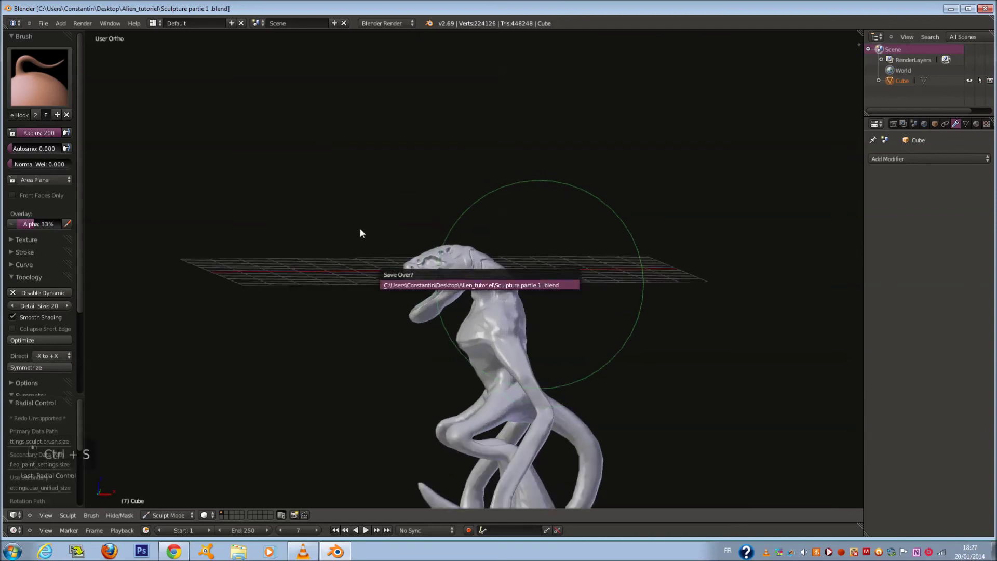
Switch to the Clay Strips brush, set its radius to 116, and build up the lowest fold on the back of the neck.
scroll(483, 281, up, 5)
middle_drag(592, 225, 534, 250)
scroll(660, 255, up, 5)
click(39, 78)
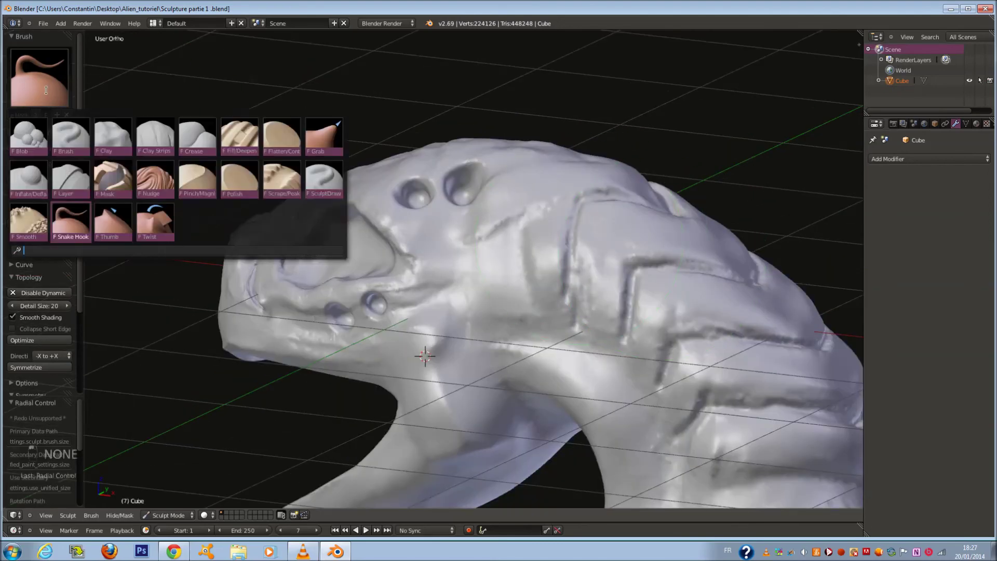
click(171, 144)
middle_drag(395, 280, 438, 292)
scroll(454, 382, up, 5)
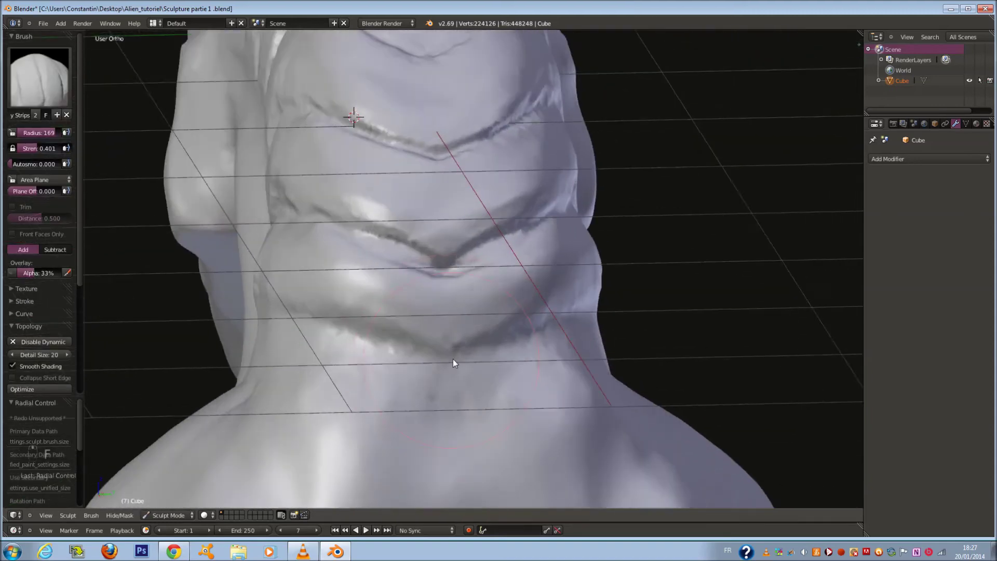
key(f)
click(443, 323)
middle_drag(443, 323, 465, 322)
key(f)
click(461, 322)
key(f)
click(451, 353)
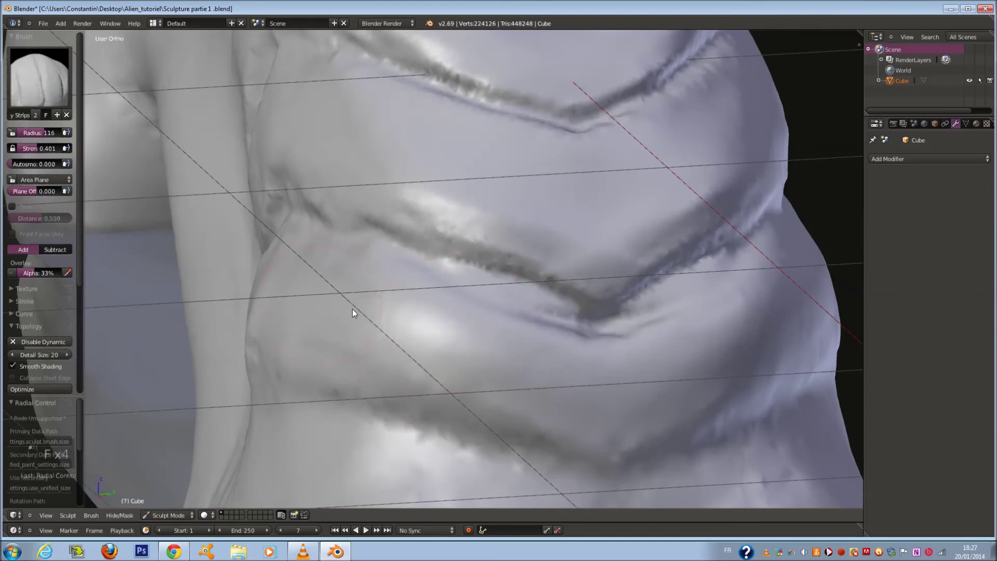
drag(359, 324, 545, 384)
Extend the pointed middle of the lowest neck fold with small Clay Strips strokes, using radius 33, and set the radius to 52.
key(f)
click(509, 364)
key(f)
click(479, 379)
mouse_move(544, 404)
mouse_down()
mouse_move(575, 376)
mouse_move(618, 413)
mouse_move(525, 374)
mouse_move(566, 391)
mouse_up()
key(f)
click(567, 421)
drag(594, 433, 613, 431)
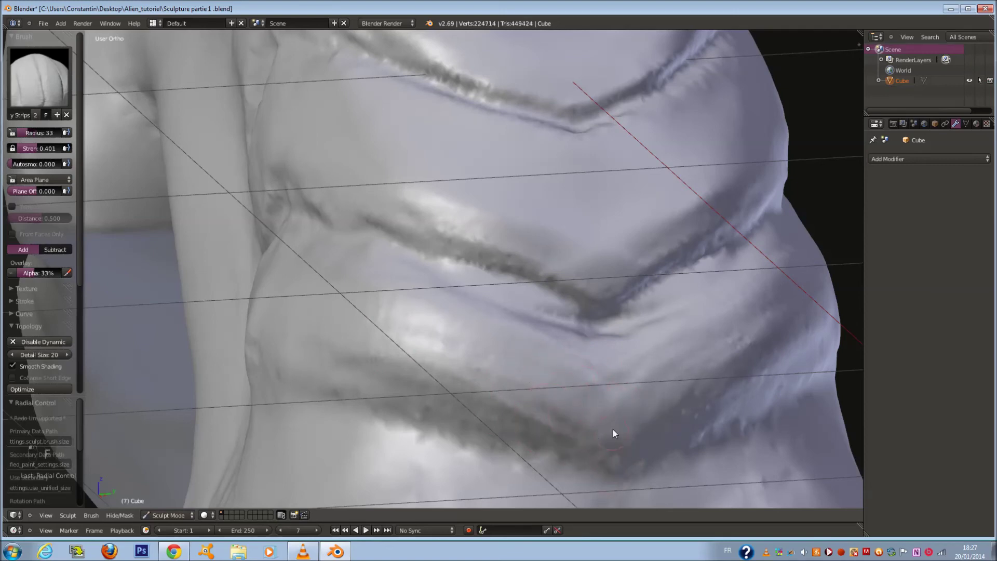
key(f)
click(607, 437)
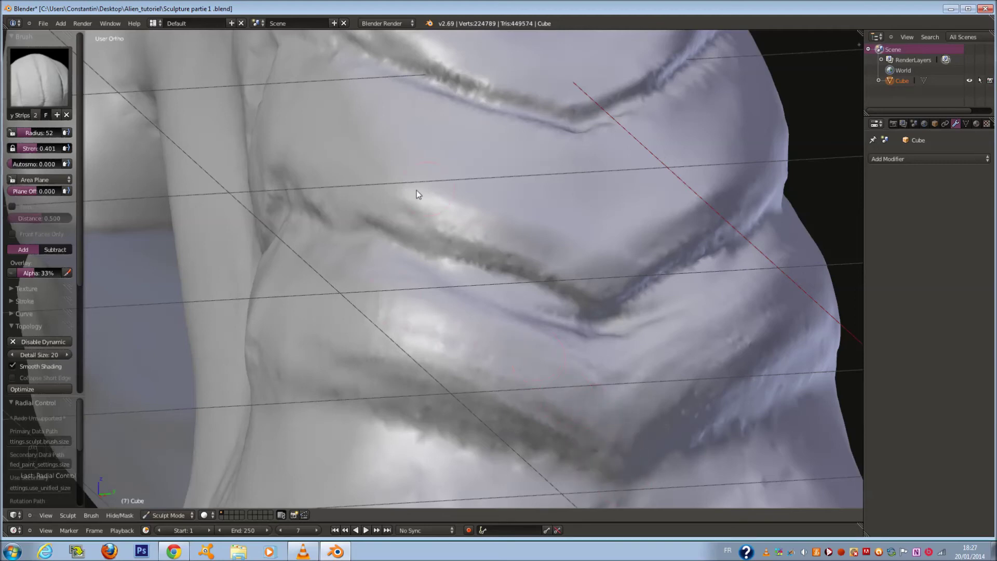
Build up the next neck fold with Clay Strips at radius 85 and fill its central point at radius 49.
key(f)
click(340, 172)
drag(385, 185, 548, 248)
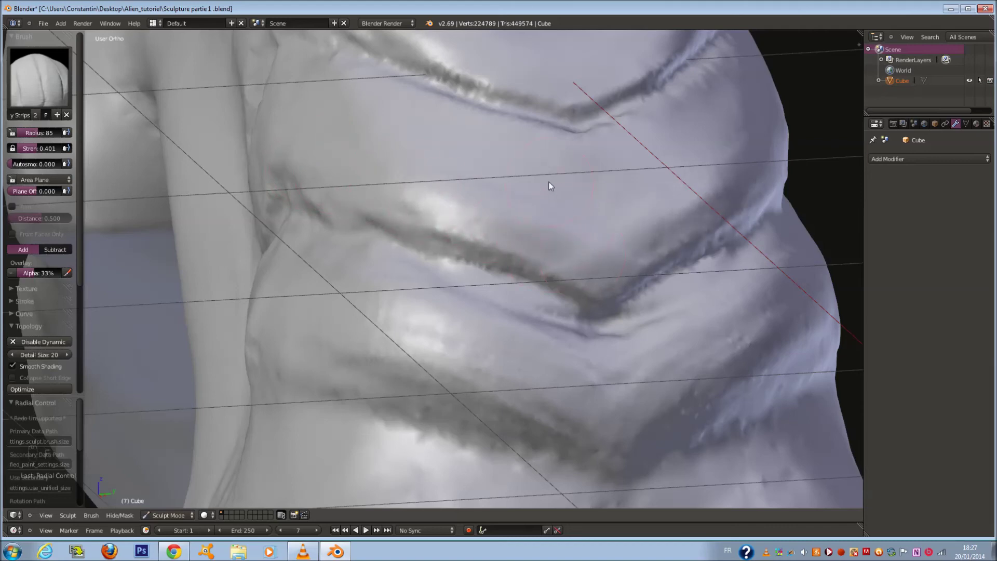
key(f)
drag(602, 274, 608, 305)
scroll(584, 269, down, 1)
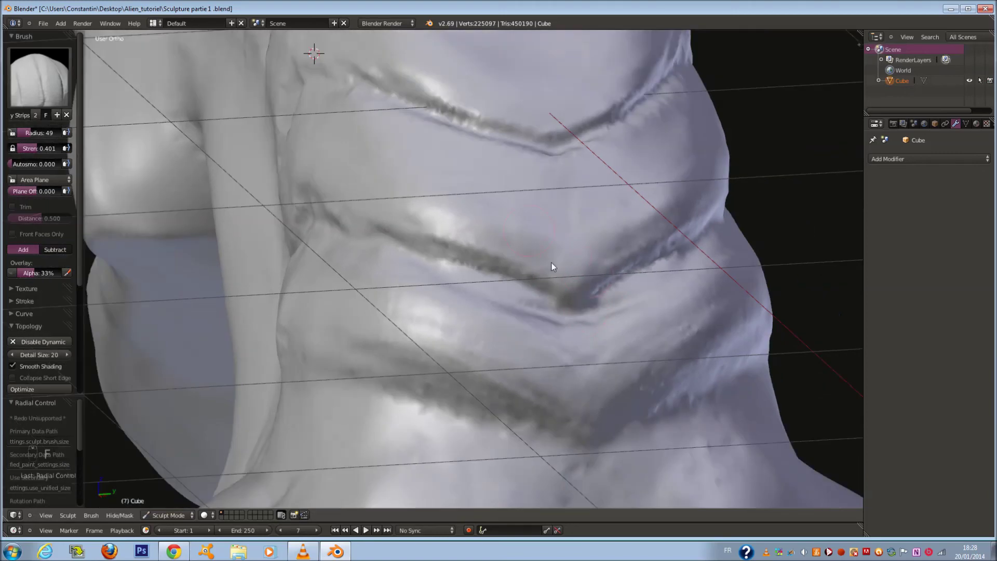
scroll(578, 327, up, 1)
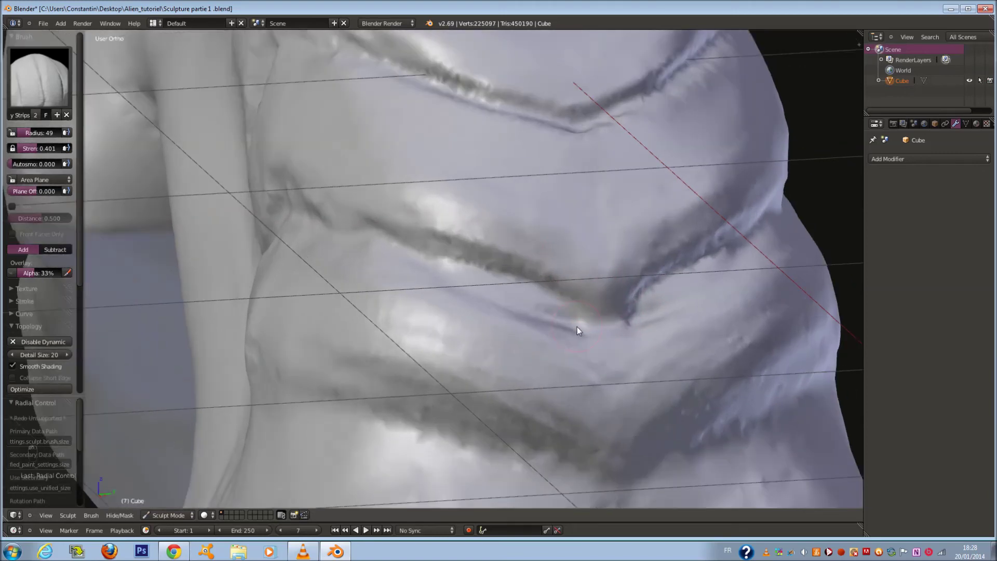
Set the Clay Strips radius to 60 and thicken the lower edge of the middle neck fold.
scroll(576, 326, down, 3)
middle_drag(571, 328, 509, 367)
scroll(523, 353, up, 2)
key(f)
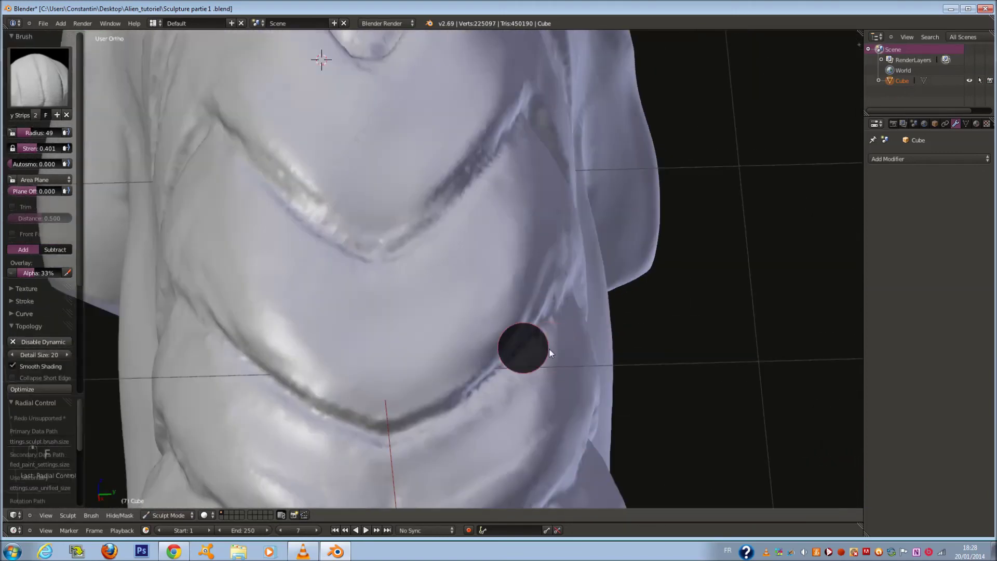
click(554, 348)
mouse_move(200, 254)
mouse_down()
mouse_move(278, 350)
mouse_move(389, 437)
mouse_up()
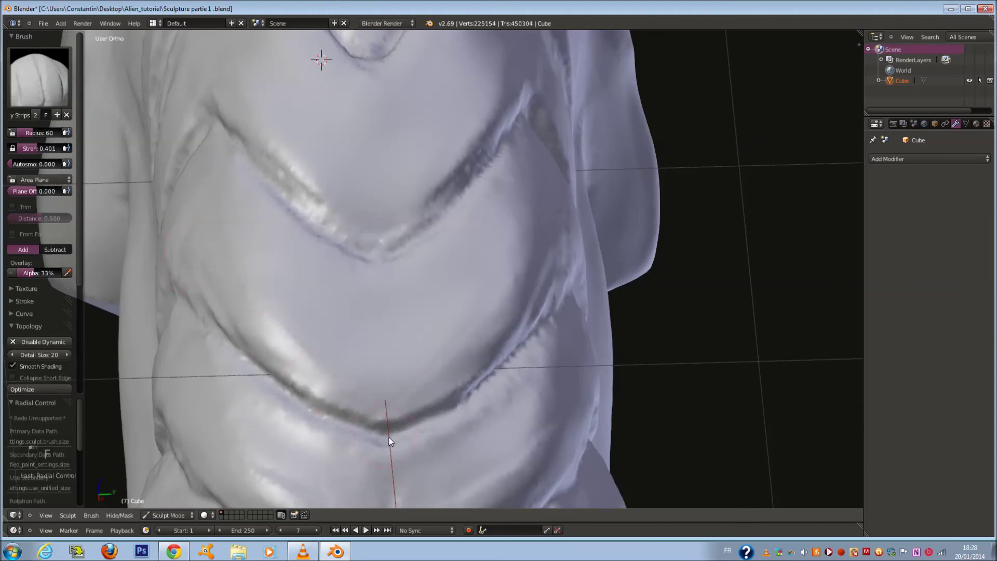
Set the Clay Strips radius to 38 and sharpen the V-shaped points of the upper folds on the neck.
scroll(389, 438, down, 2)
middle_drag(384, 431, 418, 391)
scroll(442, 380, up, 2)
key(f)
click(524, 327)
scroll(524, 319, down, 7)
middle_drag(524, 320, 490, 316)
scroll(487, 317, up, 9)
key(f)
click(535, 280)
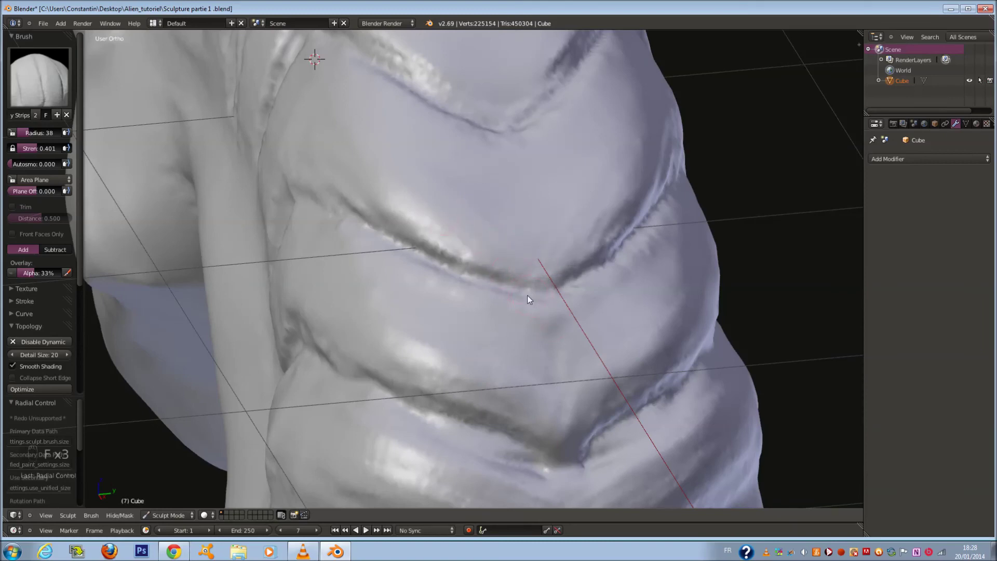
middle_drag(550, 334, 519, 361)
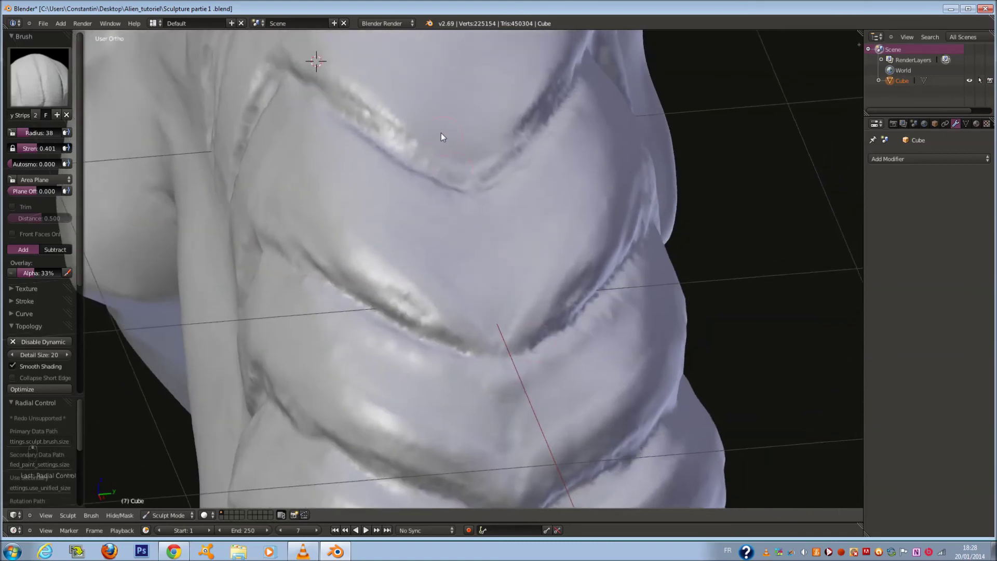
drag(405, 124, 448, 180)
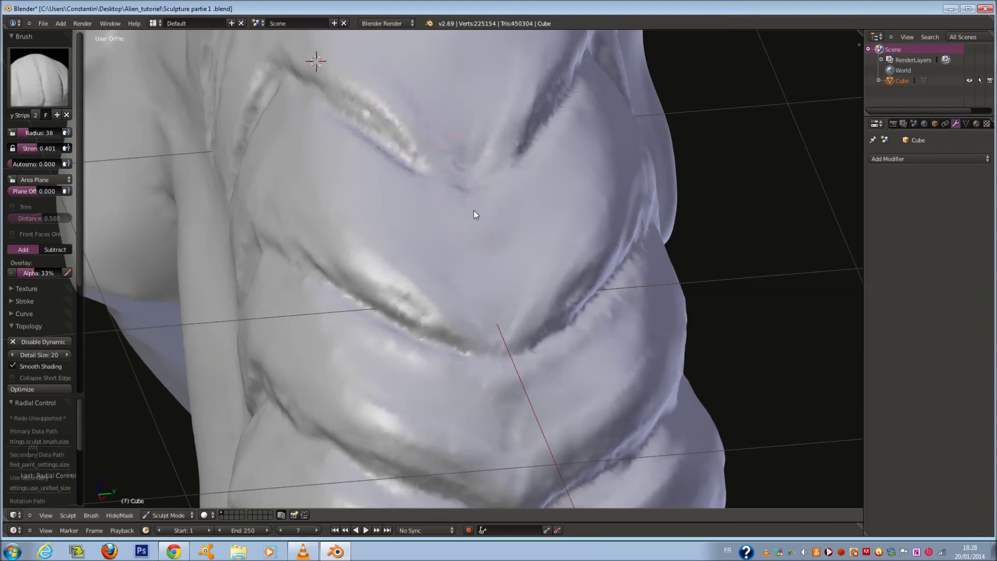
Resize the Clay Strips brush and build up the lower edge of the topmost V-shaped fold behind the head.
shift+scroll(430, 171, up, 20)
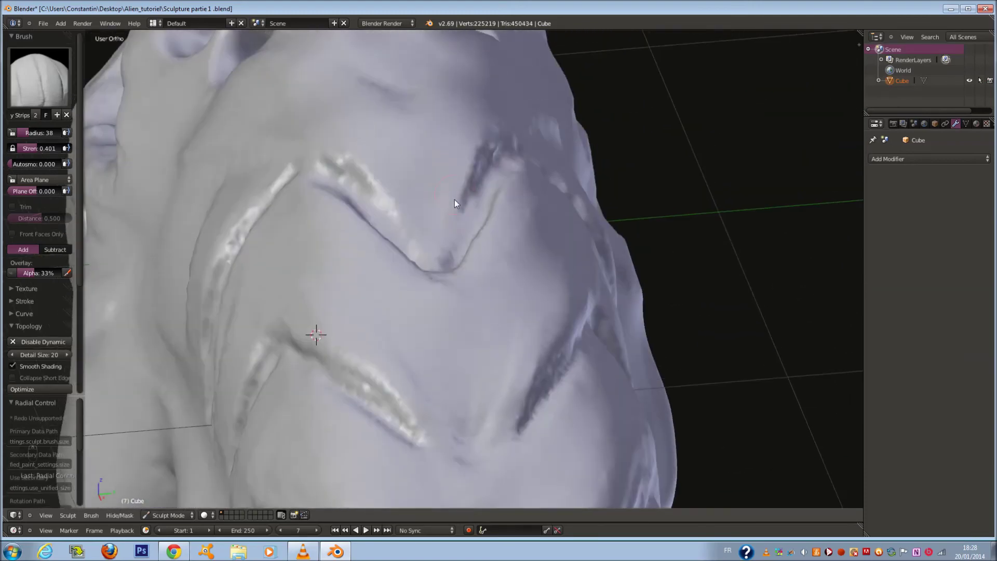
scroll(455, 201, up, 3)
key(f)
click(403, 211)
mouse_move(376, 181)
mouse_down()
mouse_move(415, 253)
mouse_move(449, 212)
mouse_up()
Set the Clay Strips radius to 96 and add clay from the topmost fold towards the groove behind the upper pits.
middle_drag(449, 213, 473, 268)
key(f)
click(587, 377)
mouse_move(590, 384)
mouse_down()
mouse_move(600, 415)
mouse_move(436, 294)
mouse_move(201, 306)
mouse_up()
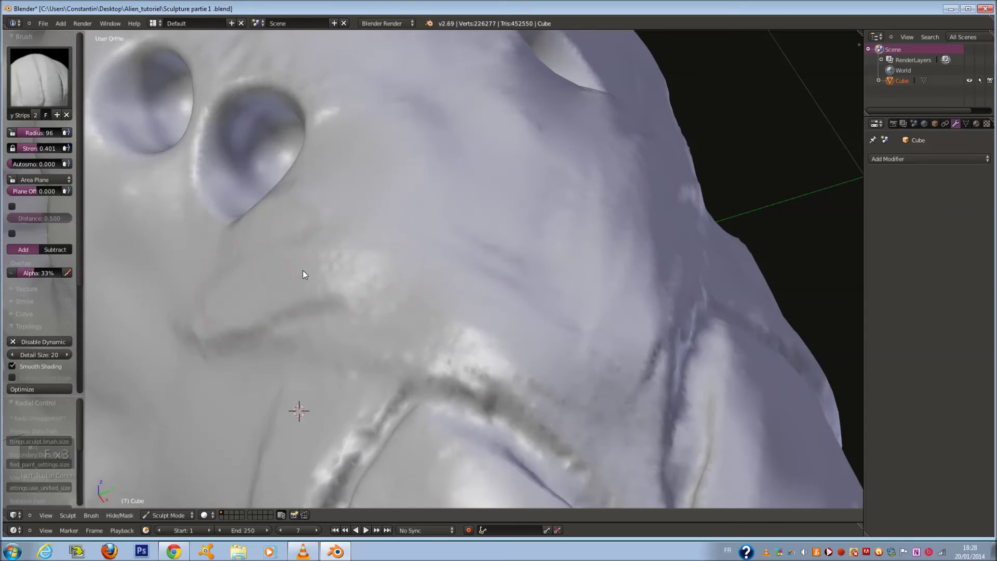
Build up the side of the head between the groove behind the pits and the first neck fold using Clay Strips.
middle_drag(303, 271, 373, 281)
key(f)
mouse_move(546, 193)
mouse_down()
mouse_move(501, 241)
mouse_move(389, 246)
mouse_up()
mouse_move(493, 213)
mouse_down()
mouse_move(445, 238)
mouse_move(387, 234)
mouse_move(506, 228)
mouse_move(552, 291)
mouse_move(543, 310)
mouse_move(558, 281)
mouse_up()
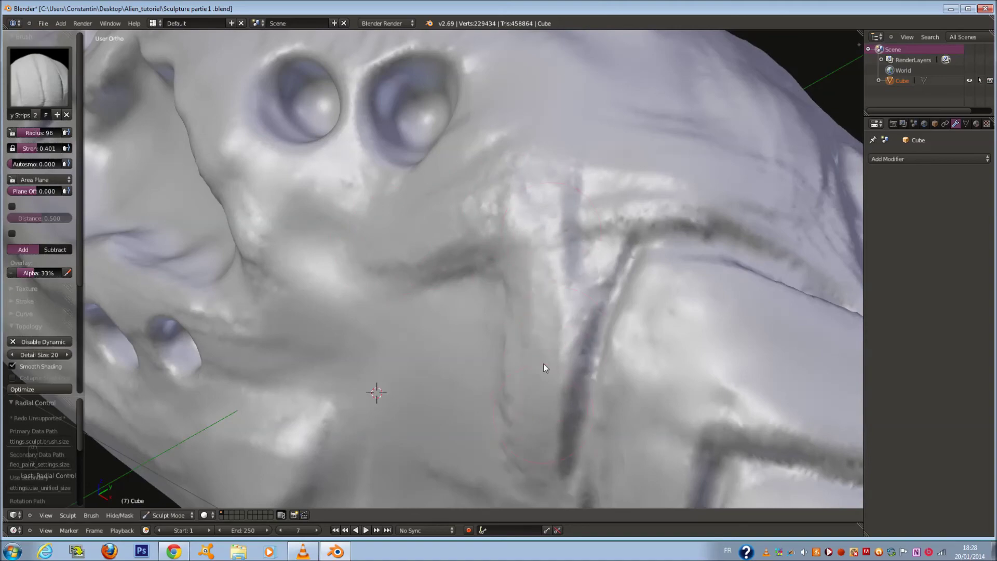
Set the Clay Strips radius to 81 and build up the edges of the slanted groove behind the upper pits.
scroll(517, 354, down, 5)
mouse_move(516, 355)
middle_down()
mouse_move(531, 332)
mouse_move(543, 250)
middle_up()
shift+middle_drag(524, 191, 448, 173)
scroll(443, 198, up, 3)
key(f)
click(435, 163)
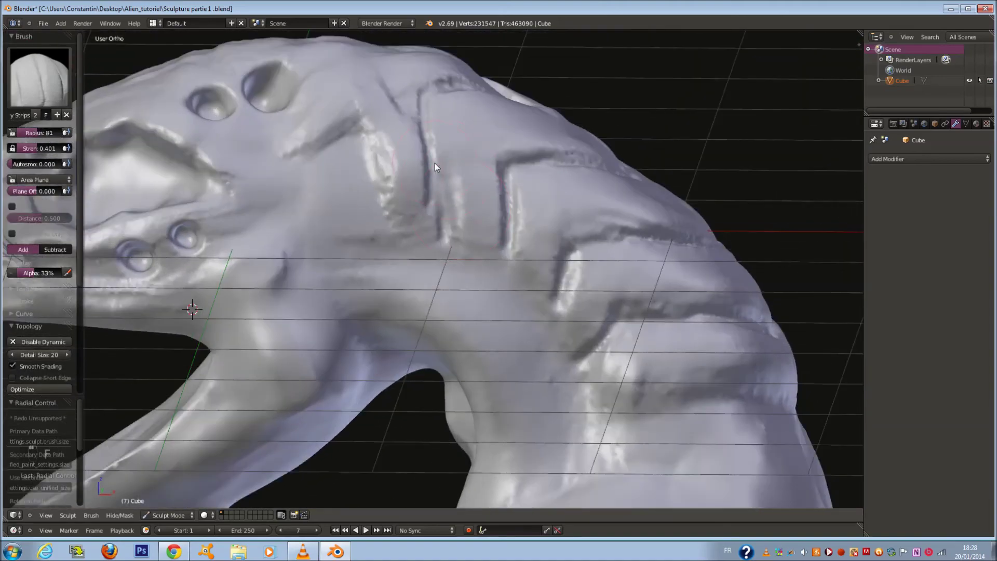
ctrl+scroll(442, 166, down, 8)
shift+scroll(478, 175, up, 7)
scroll(480, 175, up, 3)
shift+middle_drag(480, 176, 493, 207)
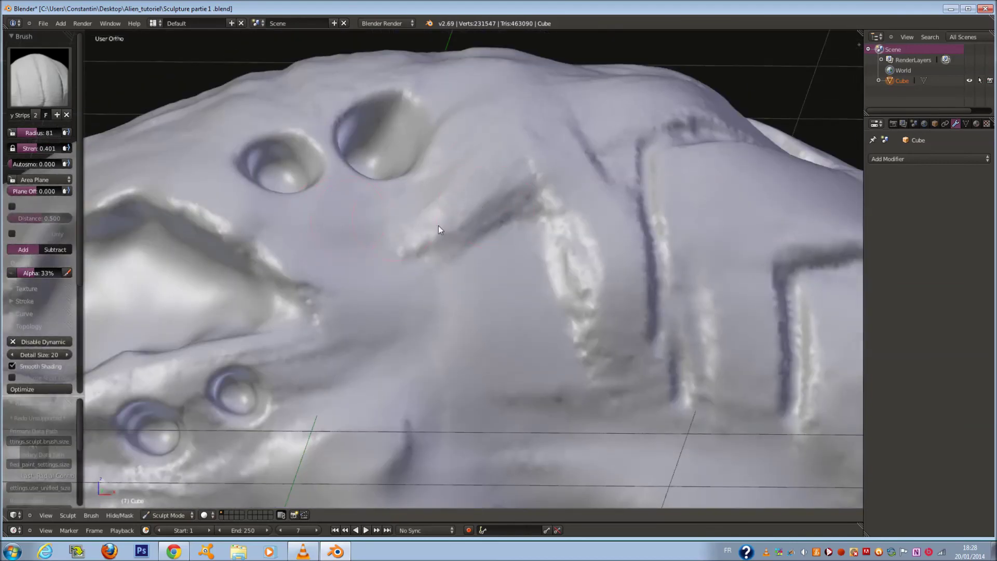
drag(443, 211, 431, 223)
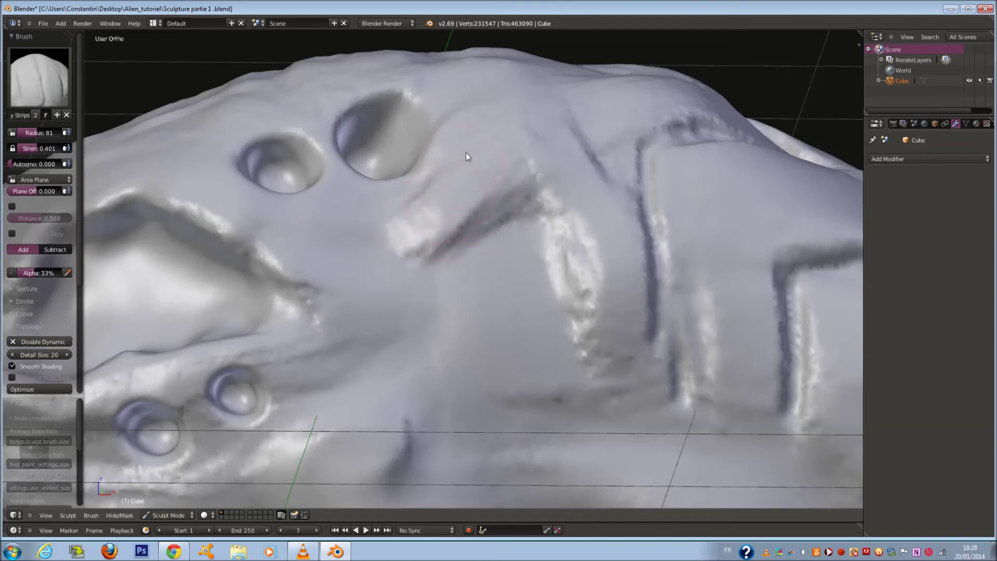
mouse_move(506, 186)
mouse_down()
mouse_move(532, 192)
mouse_move(577, 239)
mouse_move(584, 337)
mouse_move(592, 316)
mouse_up()
Add curved clay strips above the larger upper pit to form a raised brow.
middle_drag(420, 124, 431, 165)
scroll(432, 236, up, 1)
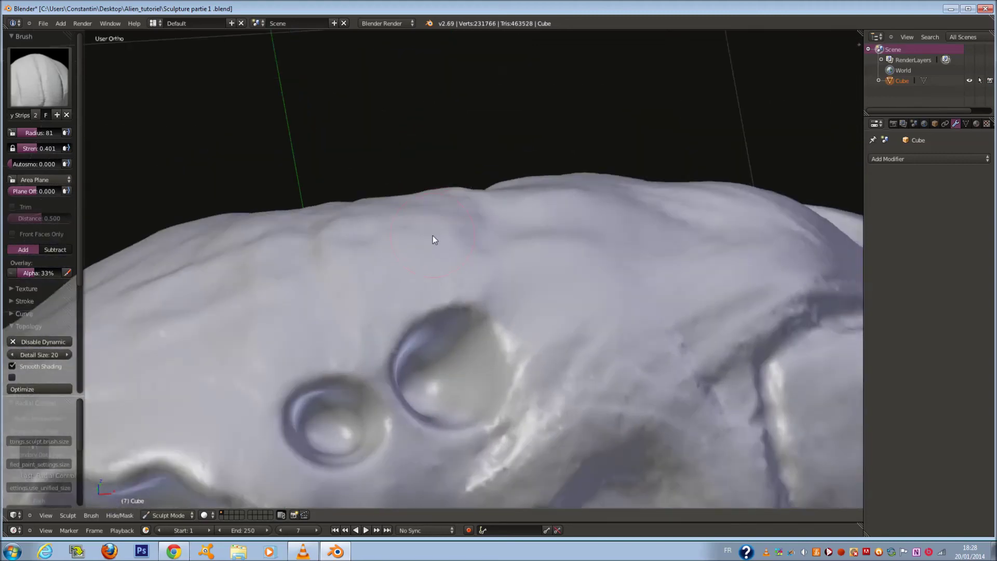
mouse_move(350, 256)
mouse_down()
mouse_move(383, 258)
mouse_move(412, 236)
mouse_move(419, 252)
mouse_up()
key(f)
click(396, 266)
mouse_move(371, 303)
mouse_down()
mouse_move(438, 276)
mouse_move(414, 276)
mouse_move(533, 292)
mouse_up()
Set the Clay Strips radius to 54 and strength to 0.730, and add clay along the rear rim of the larger upper pit.
key(f)
click(550, 317)
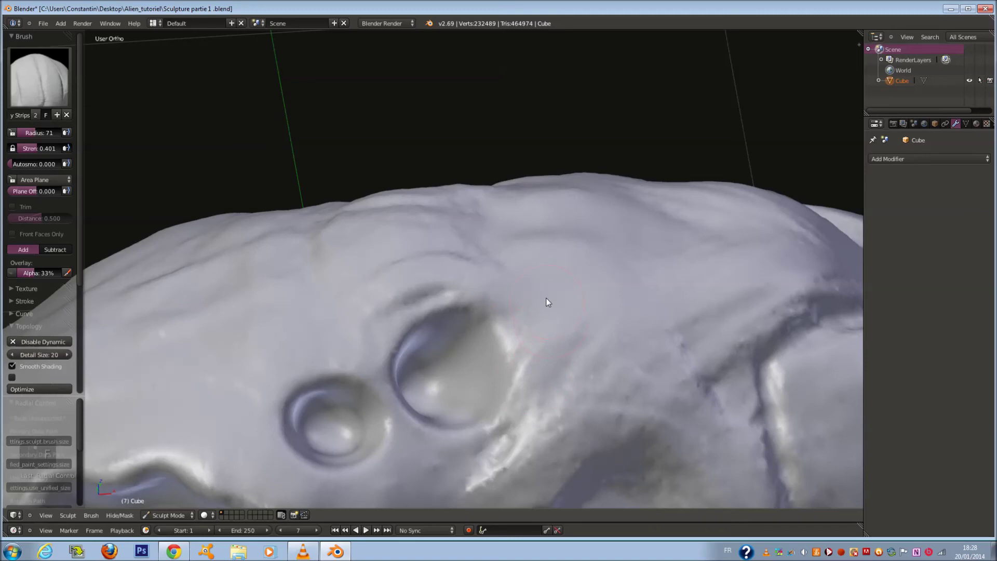
key(f)
click(546, 327)
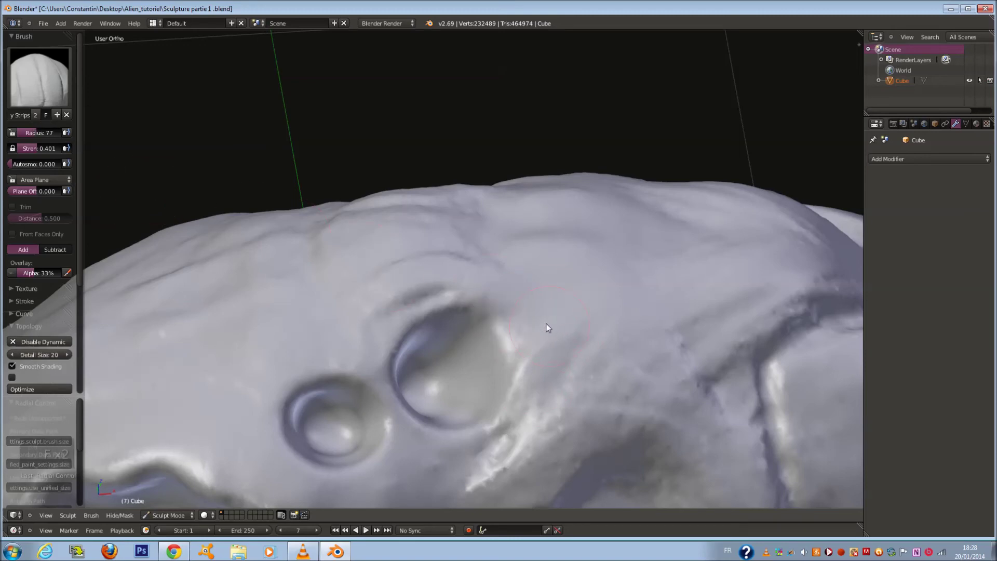
key(shift+f)
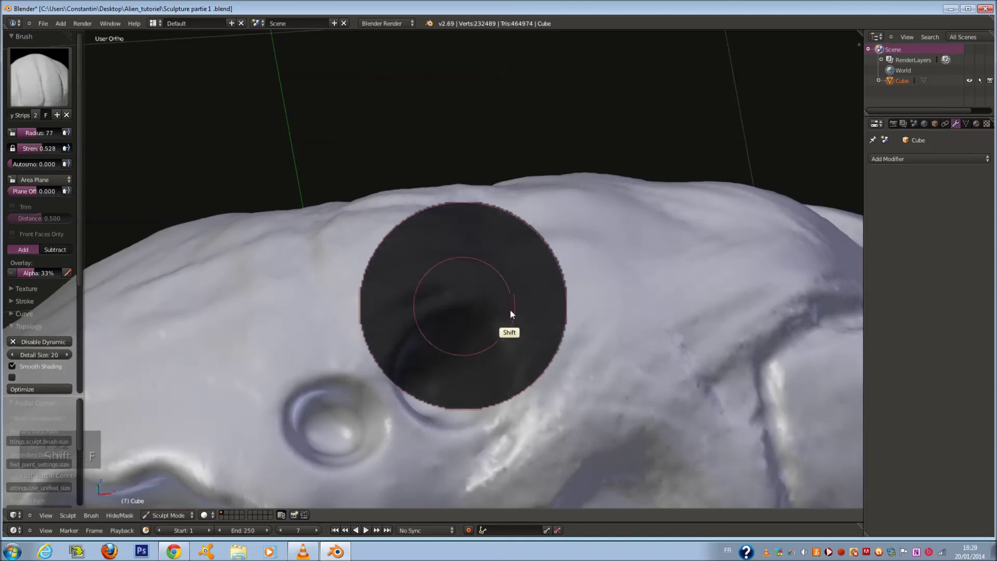
click(491, 302)
key(f)
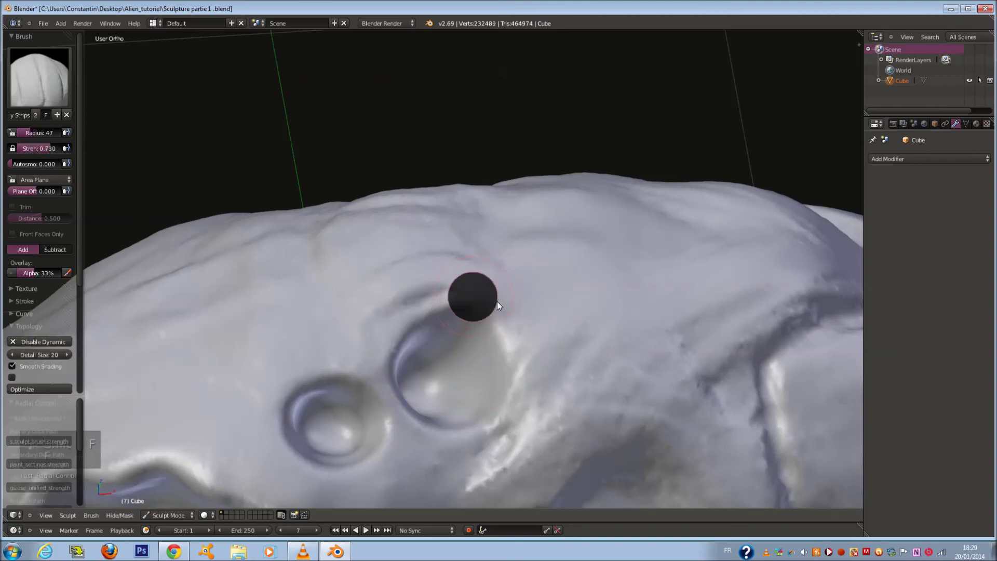
click(500, 303)
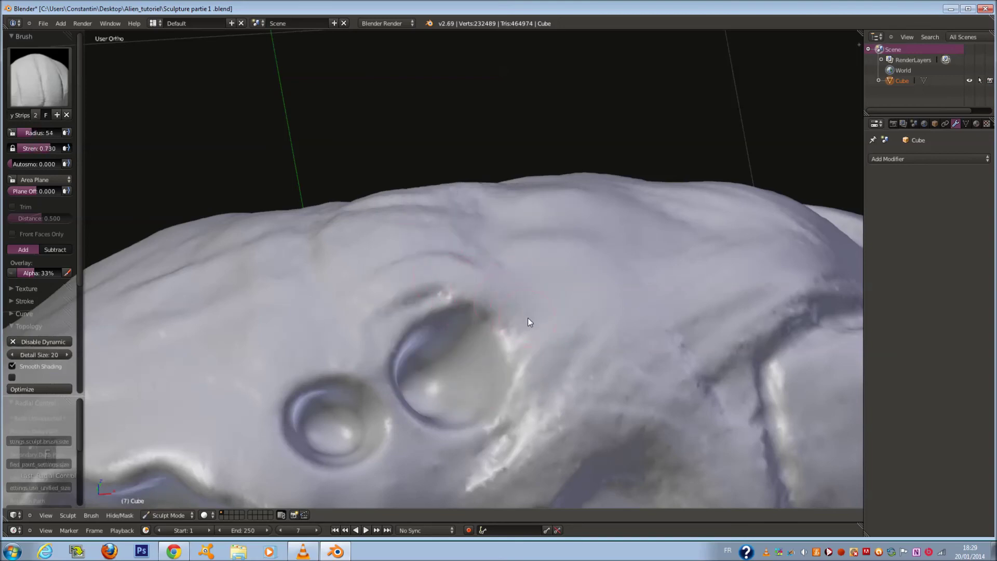
mouse_move(554, 349)
alt+mouse_down()
mouse_move(589, 345)
mouse_move(561, 289)
alt+mouse_up()
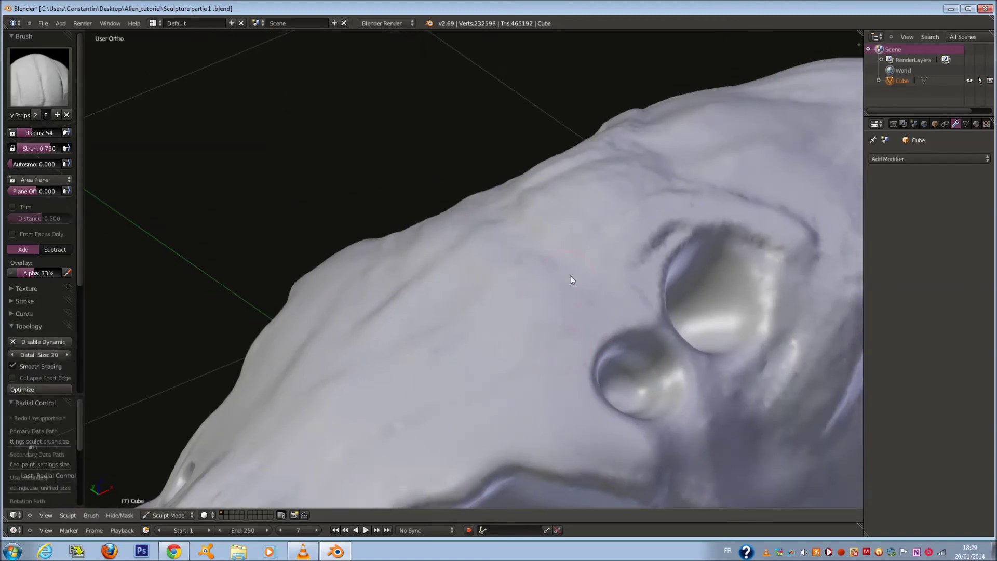
Thicken the rim around the larger upper pit with Clay Strips and save over Sculpture partie 1 .blend.
ctrl+scroll(494, 287, up, 16)
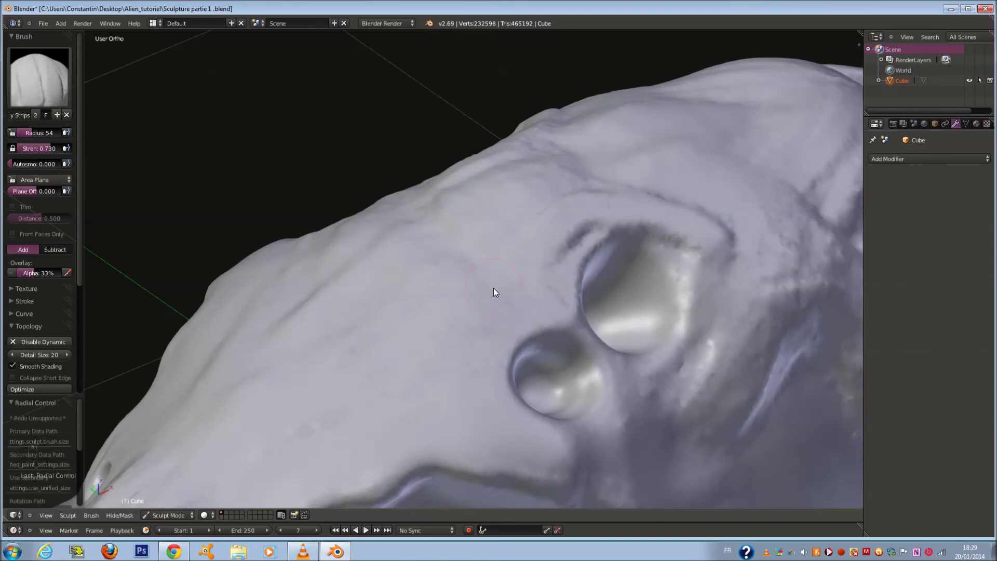
scroll(504, 255, up, 2)
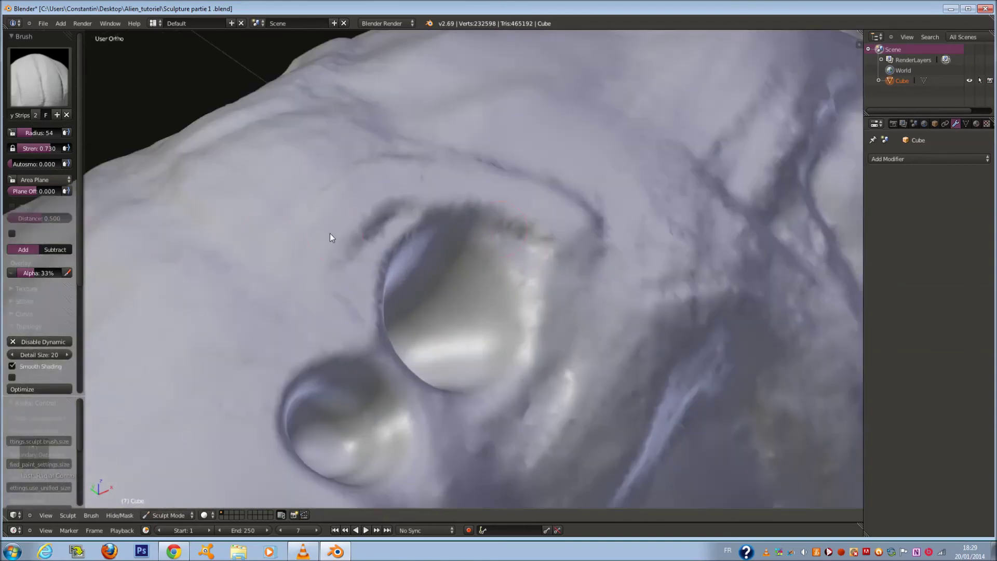
mouse_move(311, 248)
mouse_down()
mouse_move(341, 216)
mouse_move(465, 205)
mouse_move(499, 214)
mouse_move(559, 260)
mouse_move(568, 303)
mouse_move(544, 437)
mouse_move(577, 252)
mouse_move(560, 384)
mouse_move(533, 423)
mouse_move(592, 340)
mouse_move(588, 317)
mouse_move(571, 382)
mouse_move(580, 374)
mouse_move(589, 441)
mouse_move(616, 395)
mouse_move(577, 419)
mouse_move(609, 343)
mouse_up()
key(f)
click(557, 416)
scroll(564, 334, down, 5)
middle_drag(564, 333, 532, 258)
key(ctrl+s)
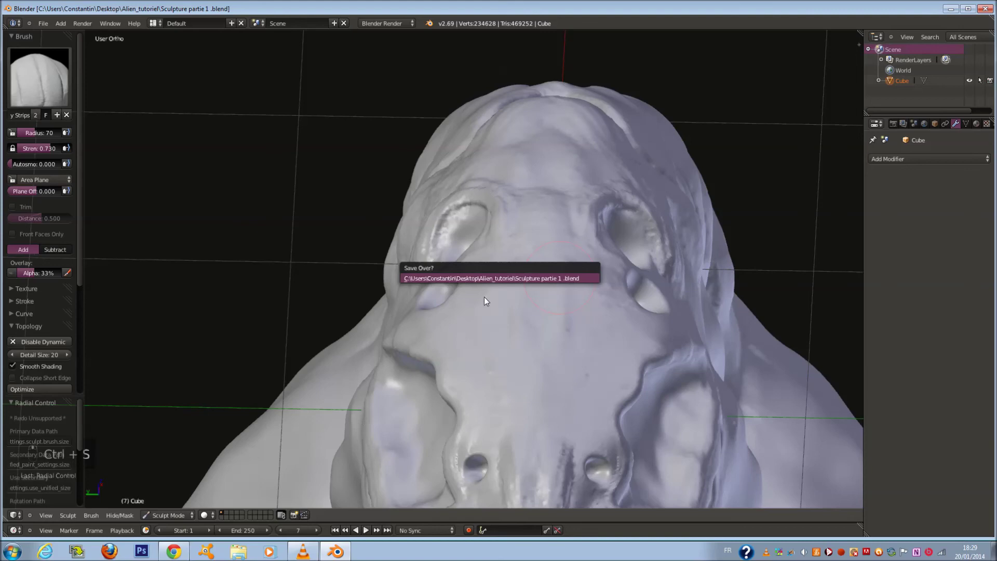
key(Return)
Build up the forehead between the upper pits with resized Clay Strips strokes.
scroll(568, 202, up, 1)
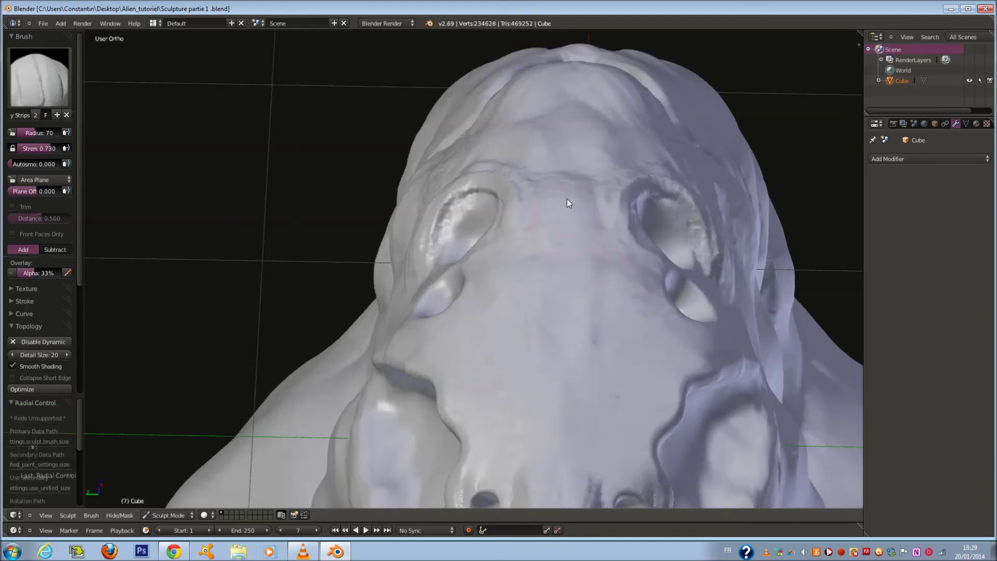
middle_drag(568, 201, 561, 274)
scroll(563, 281, up, 4)
key(f)
mouse_move(635, 357)
mouse_down()
mouse_move(534, 342)
mouse_move(654, 359)
mouse_up()
scroll(653, 359, down, 3)
middle_drag(652, 353, 604, 368)
scroll(602, 367, up, 1)
key(f)
click(602, 365)
drag(565, 368, 558, 336)
mouse_move(511, 293)
mouse_down()
mouse_move(534, 261)
mouse_move(484, 226)
mouse_move(516, 197)
mouse_move(507, 227)
mouse_move(543, 225)
mouse_up()
Resize the Clay Strips brush and extend the clay strokes from the forehead towards the crown.
middle_drag(543, 225, 549, 244)
key(f)
click(549, 244)
key(f)
click(533, 288)
mouse_move(508, 266)
mouse_down()
mouse_move(533, 324)
mouse_move(506, 200)
mouse_up()
mouse_move(507, 201)
middle_down()
mouse_move(546, 209)
mouse_move(551, 223)
middle_up()
drag(551, 222, 525, 113)
Set the Clay Strips radius to 57 and add clay on the crown in front of the topmost V-shaped fold.
mouse_move(552, 117)
shift+middle_down()
mouse_move(569, 230)
mouse_move(548, 201)
mouse_move(587, 247)
shift+middle_up()
key(f)
click(563, 204)
key(f)
click(594, 248)
mouse_move(551, 271)
mouse_down()
mouse_move(555, 284)
mouse_move(584, 262)
mouse_move(557, 320)
mouse_move(581, 322)
mouse_move(576, 405)
mouse_move(565, 254)
mouse_move(574, 252)
mouse_up()
middle_drag(574, 252, 525, 273)
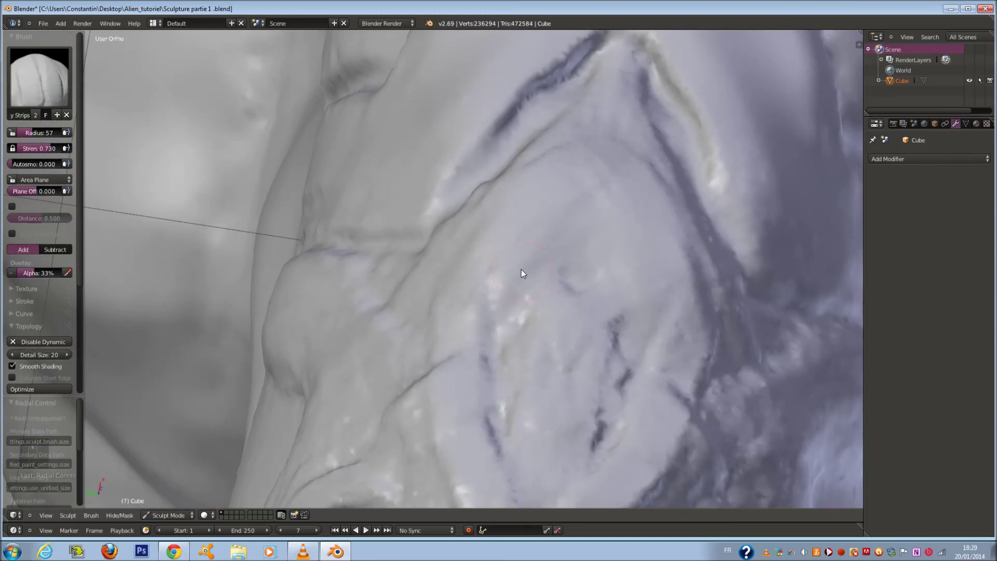
Lay clay strips along both inner sides of the topmost V-shaped fold, reducing the brush radius to 50.
mouse_move(431, 310)
mouse_down()
mouse_move(535, 236)
mouse_move(585, 178)
mouse_move(488, 258)
mouse_move(597, 142)
mouse_up()
drag(623, 88, 701, 291)
key(f)
click(441, 271)
mouse_move(498, 210)
mouse_down()
mouse_move(508, 199)
mouse_move(456, 242)
mouse_move(594, 109)
mouse_move(489, 199)
mouse_move(552, 165)
mouse_move(521, 216)
mouse_move(594, 143)
mouse_move(461, 254)
mouse_up()
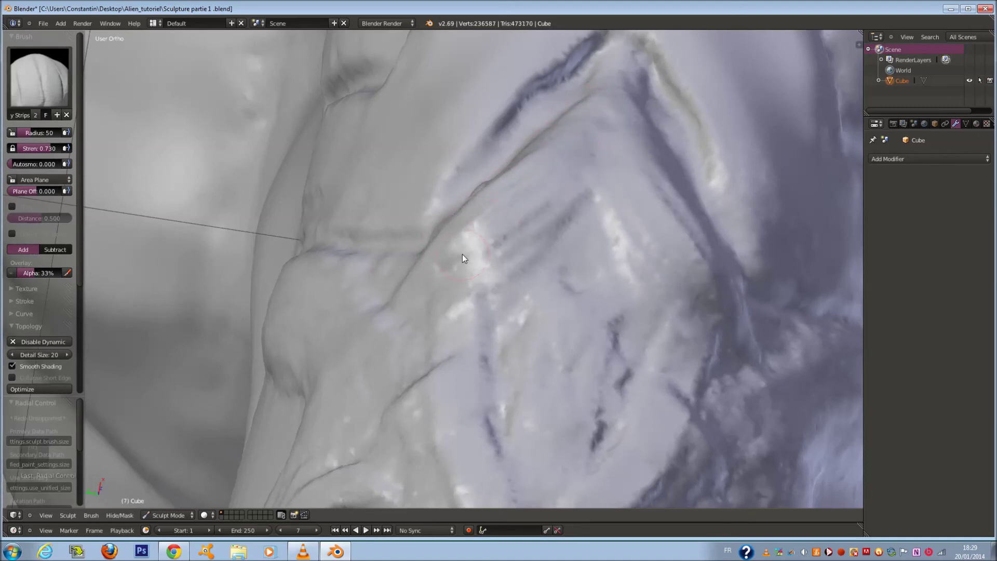
Set the Clay Strips radius to 39 and sharpen the point of the topmost V-shaped fold.
scroll(533, 222, down, 5)
scroll(511, 222, up, 3)
mouse_move(512, 222)
middle_down()
mouse_move(522, 266)
mouse_move(488, 272)
mouse_move(364, 240)
mouse_move(372, 301)
middle_up()
scroll(373, 333, up, 2)
key(f)
click(372, 347)
key(f)
click(315, 433)
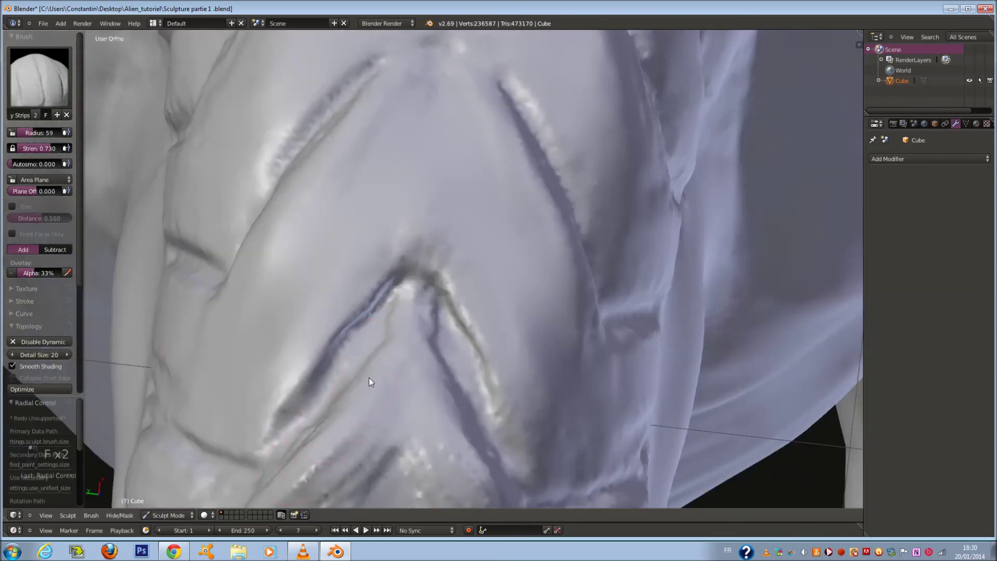
key(f)
click(397, 317)
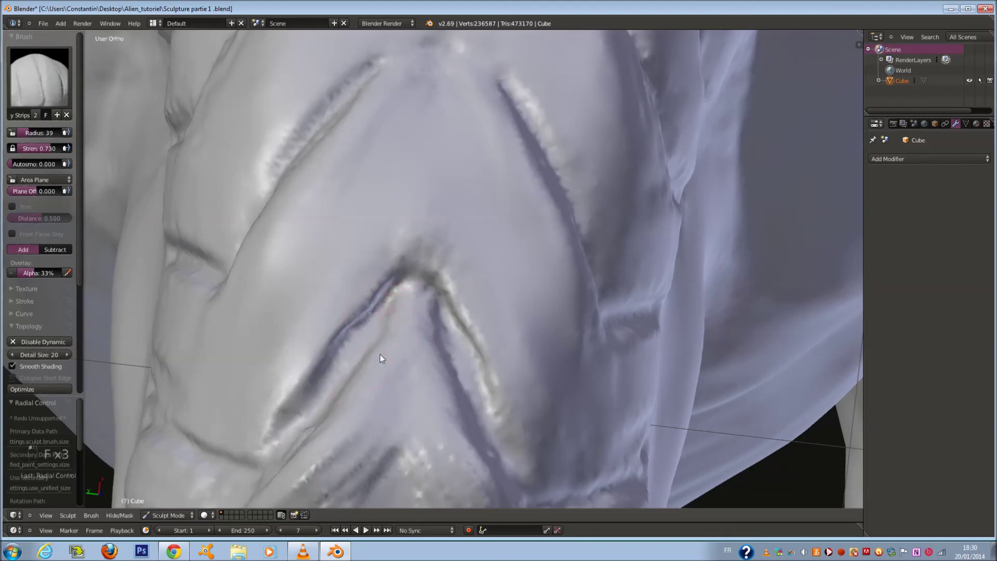
mouse_move(389, 328)
mouse_down()
mouse_move(362, 384)
mouse_move(384, 345)
mouse_up()
drag(406, 295, 397, 319)
drag(421, 251, 339, 420)
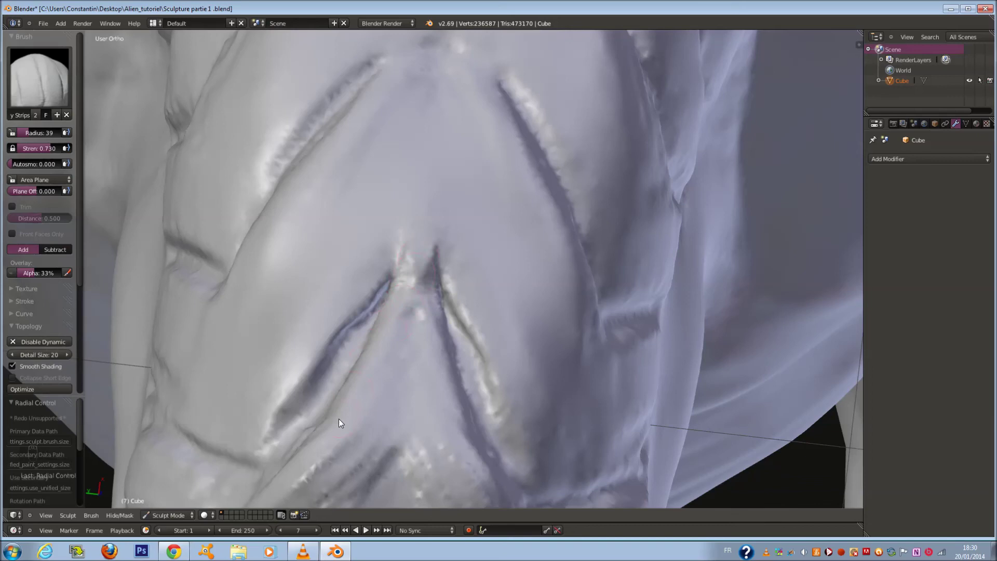
Set the Clay Strips radius to 61 and add slanting ridges along the flanks behind the topmost V-shaped fold.
key(f)
click(333, 364)
key(f)
click(301, 380)
mouse_move(300, 370)
mouse_down()
mouse_move(275, 410)
mouse_move(355, 292)
mouse_move(234, 429)
mouse_move(339, 303)
mouse_move(389, 218)
mouse_move(421, 62)
mouse_move(291, 237)
mouse_move(329, 163)
mouse_move(241, 311)
mouse_move(258, 327)
mouse_move(297, 224)
mouse_move(296, 267)
mouse_move(318, 222)
mouse_move(306, 235)
mouse_up()
scroll(280, 255, down, 3)
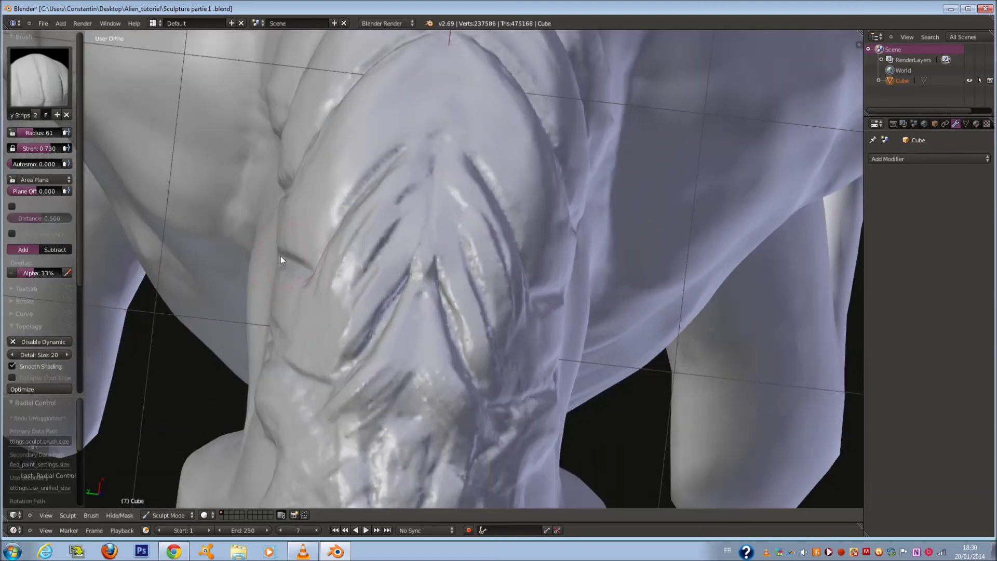
Switch to the Smooth brush and soften the slanting ridges around the topmost V-shaped fold.
click(37, 68)
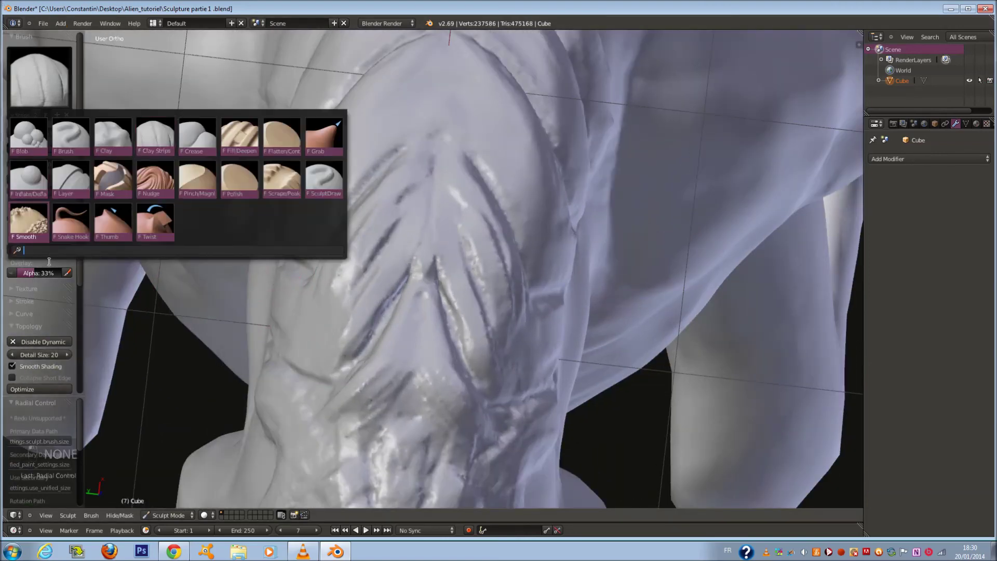
click(13, 216)
scroll(372, 236, up, 3)
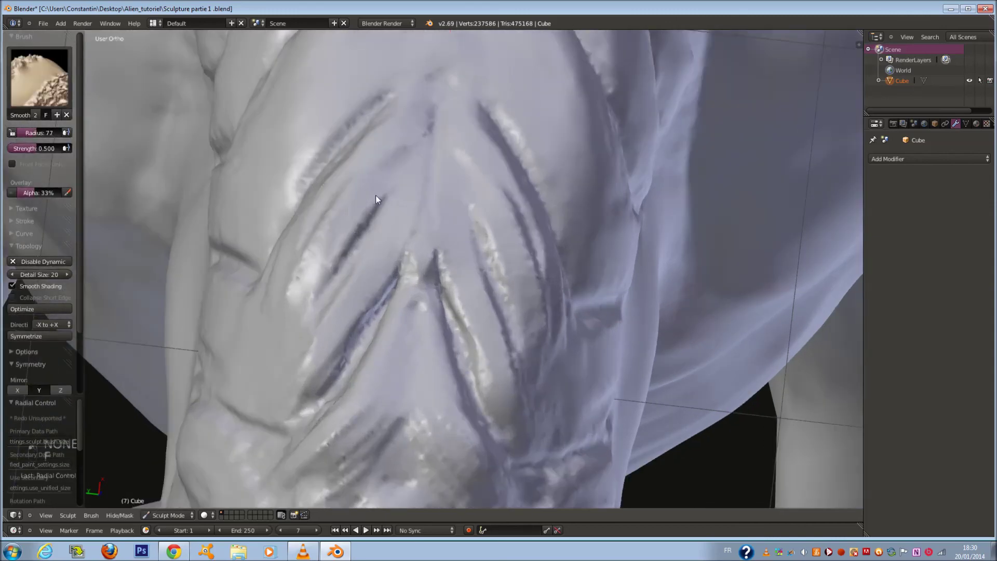
mouse_move(341, 208)
mouse_down()
mouse_move(327, 260)
mouse_move(387, 206)
mouse_move(306, 348)
mouse_move(313, 259)
mouse_up()
shift+scroll(365, 339, down, 14)
mouse_move(309, 300)
mouse_down()
mouse_move(309, 263)
mouse_move(378, 260)
mouse_move(400, 214)
mouse_up()
Set the Smooth radius to 44 and smooth the rough clay on the crown below the V-shaped point.
key(f)
click(409, 156)
mouse_move(414, 99)
mouse_down()
mouse_move(417, 76)
mouse_move(403, 148)
mouse_up()
shift+scroll(353, 259, down, 6)
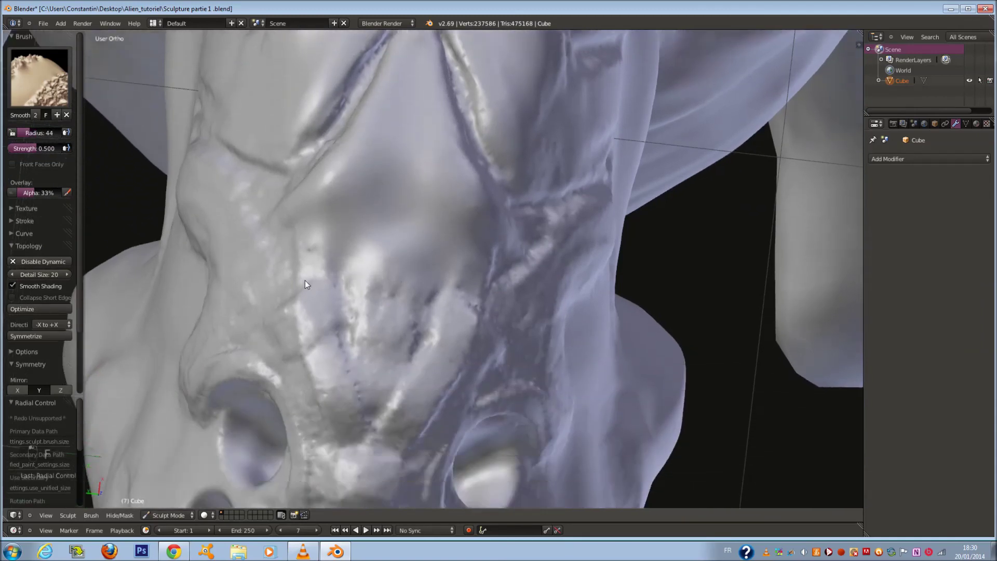
mouse_move(318, 224)
mouse_down()
mouse_move(332, 311)
mouse_move(382, 366)
mouse_up()
Set the Smooth radius to 85 and even out the crown and forehead between the upper pits.
mouse_move(394, 383)
middle_down()
mouse_move(353, 365)
mouse_move(421, 318)
middle_up()
key(f)
click(445, 323)
scroll(446, 333, up, 2)
mouse_move(410, 362)
mouse_down()
mouse_move(451, 361)
mouse_move(396, 382)
mouse_move(383, 283)
mouse_move(296, 196)
mouse_up()
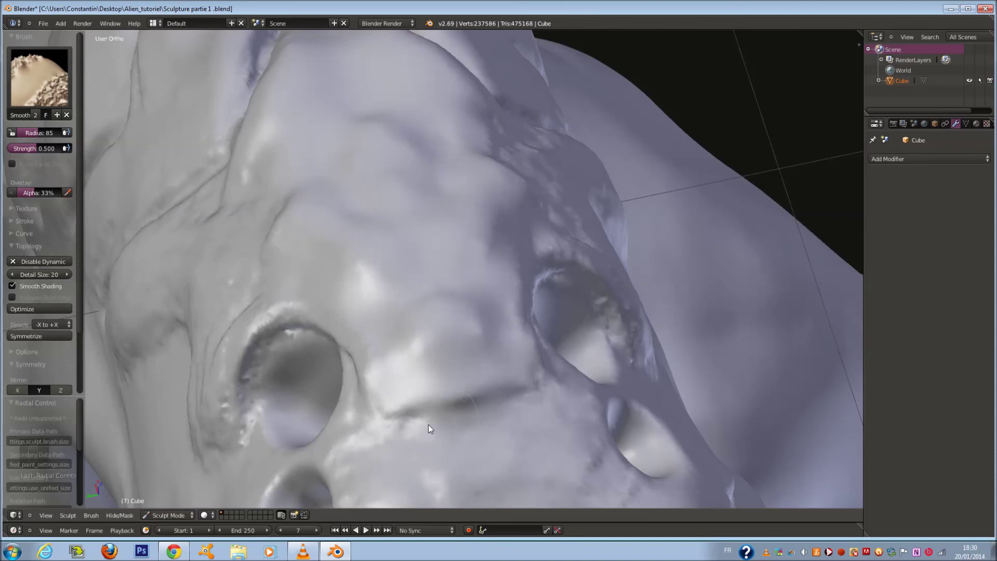
Smooth the side of the head behind the larger upper pit and save over Sculpture partie 1 .blend.
middle_drag(439, 423, 464, 413)
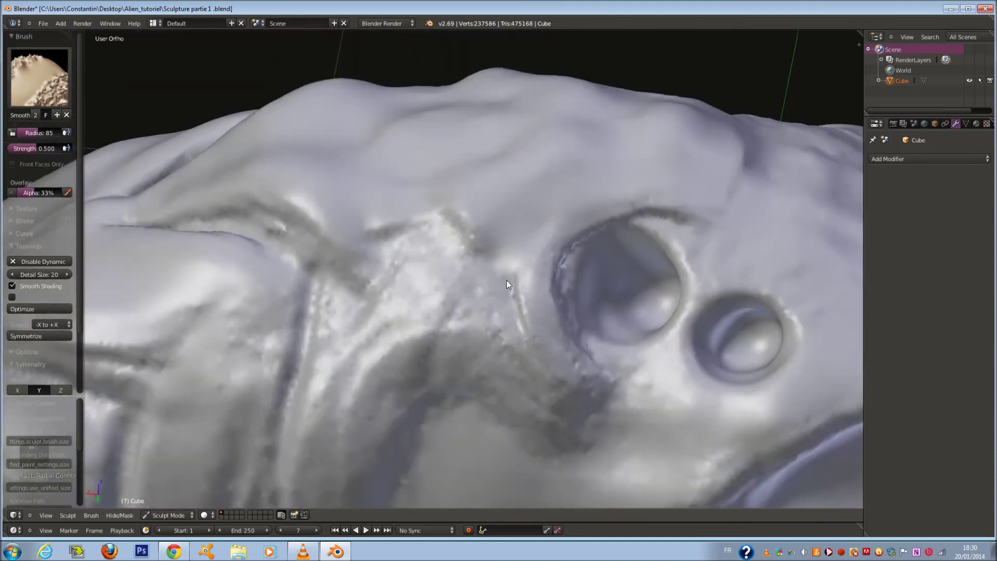
mouse_move(507, 285)
mouse_down()
mouse_move(556, 412)
mouse_move(510, 280)
mouse_move(540, 407)
mouse_move(374, 235)
mouse_move(418, 317)
mouse_move(360, 296)
mouse_move(340, 402)
mouse_move(469, 325)
mouse_up()
mouse_move(548, 390)
middle_down()
mouse_move(574, 344)
mouse_move(626, 324)
middle_up()
key(ctrl+s)
click(625, 323)
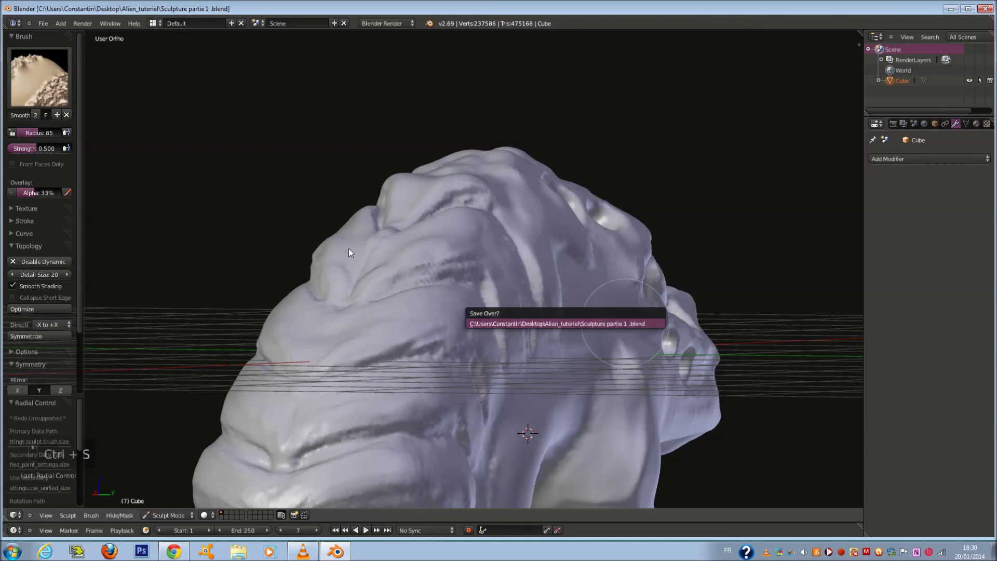
Switch to the Flatten/Contrast brush and flatten the surface beside the V-shaped fold at the back of the head.
middle_drag(401, 220, 346, 216)
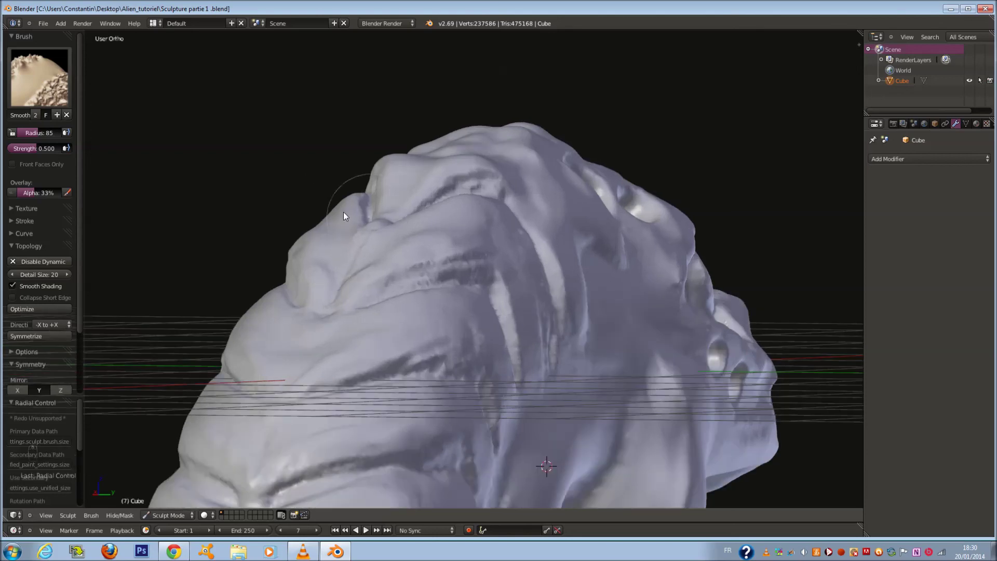
key(space)
click(241, 180)
shift+middle_drag(483, 200, 493, 289)
scroll(492, 289, up, 1)
click(64, 94)
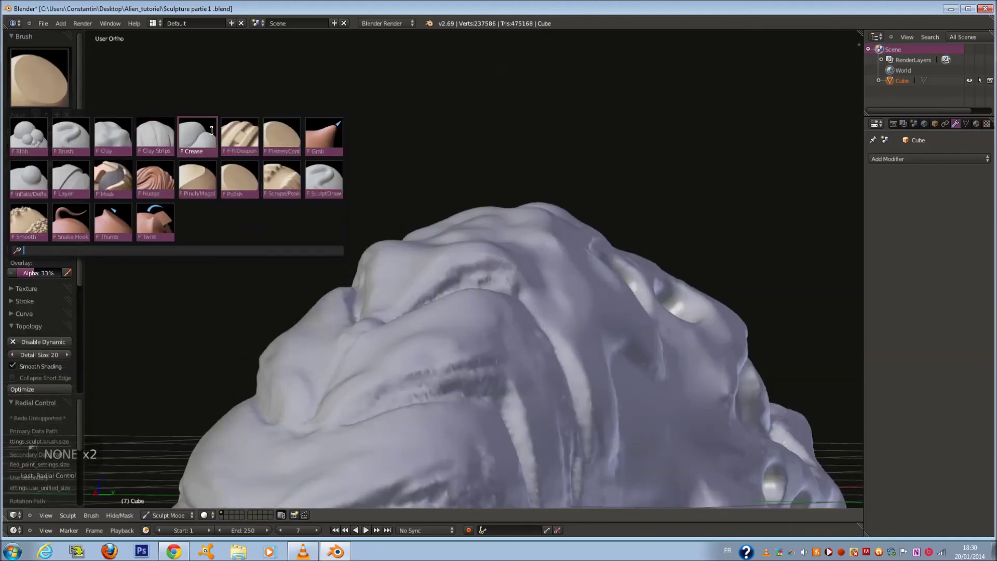
click(283, 136)
scroll(568, 340, up, 2)
middle_drag(563, 307, 584, 329)
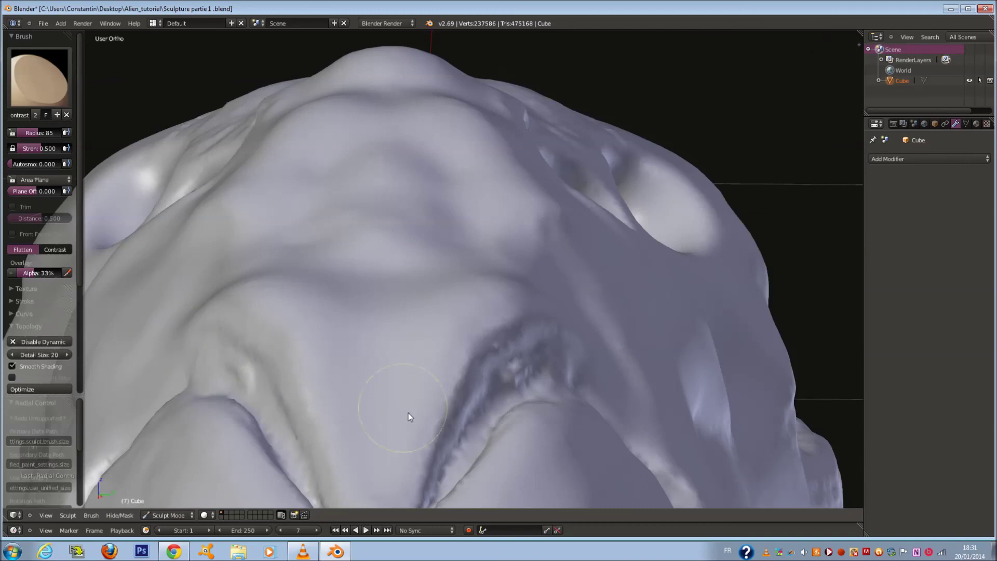
mouse_move(474, 332)
mouse_down()
mouse_move(417, 406)
mouse_move(512, 303)
mouse_move(405, 449)
mouse_move(472, 341)
mouse_move(411, 439)
mouse_move(533, 303)
mouse_move(451, 371)
mouse_move(515, 307)
mouse_move(403, 461)
mouse_move(494, 318)
mouse_up()
Resize the Flatten/Contrast brush to radius 50, then 77, and flatten the uneven surface above and behind the larger upper pit.
scroll(495, 318, down, 4)
mouse_move(492, 323)
middle_down()
mouse_move(480, 352)
mouse_move(488, 375)
middle_up()
scroll(488, 375, up, 4)
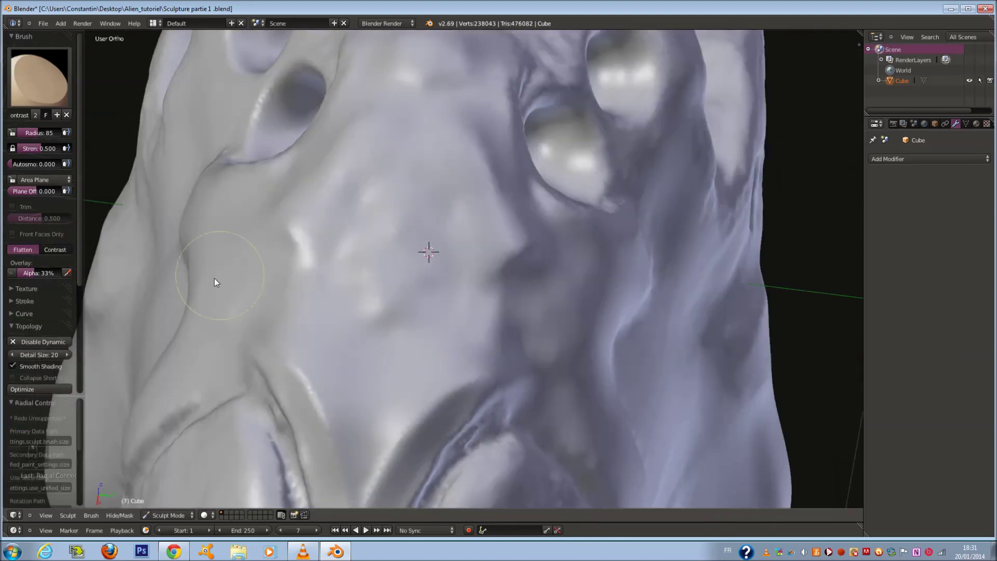
key(f)
click(445, 327)
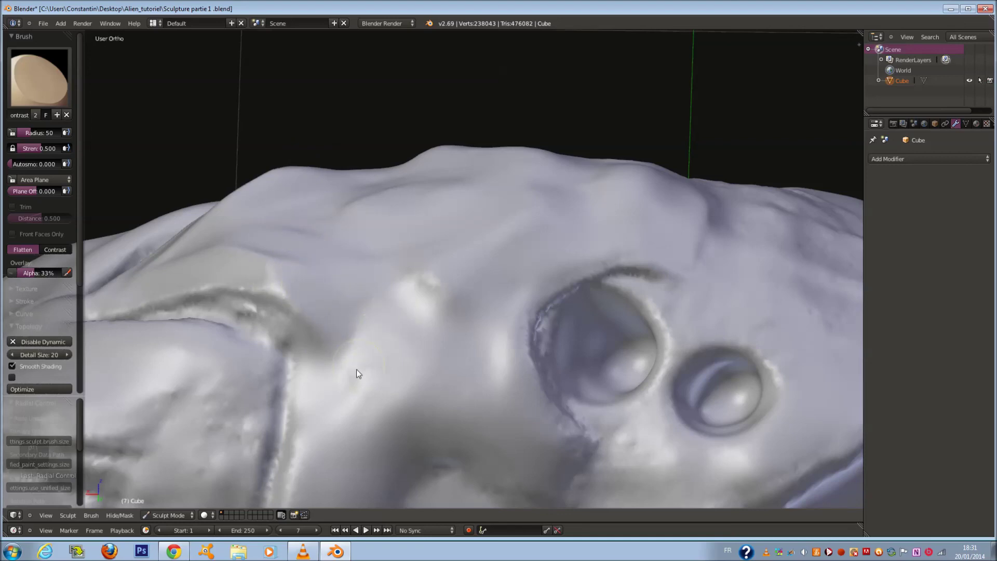
key(f)
mouse_move(488, 267)
mouse_down()
mouse_move(483, 304)
mouse_move(456, 361)
mouse_move(530, 265)
mouse_move(451, 305)
mouse_move(464, 296)
mouse_up()
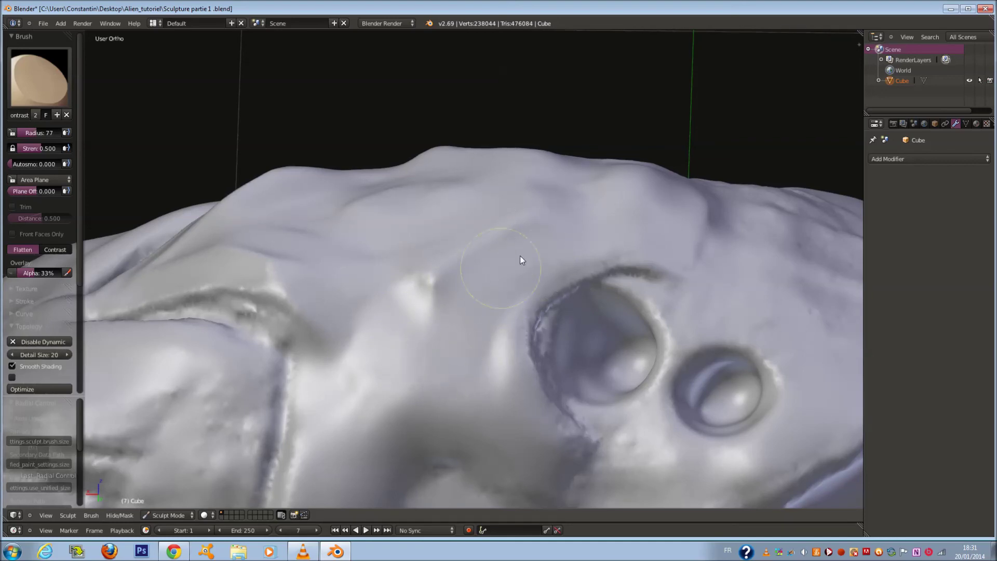
drag(546, 255, 617, 222)
Flatten the bump between the larger upper pits at radius 101, and reduce the Flatten/Contrast radius to 72.
mouse_move(513, 422)
middle_down()
mouse_move(451, 359)
mouse_move(395, 398)
middle_up()
key(f)
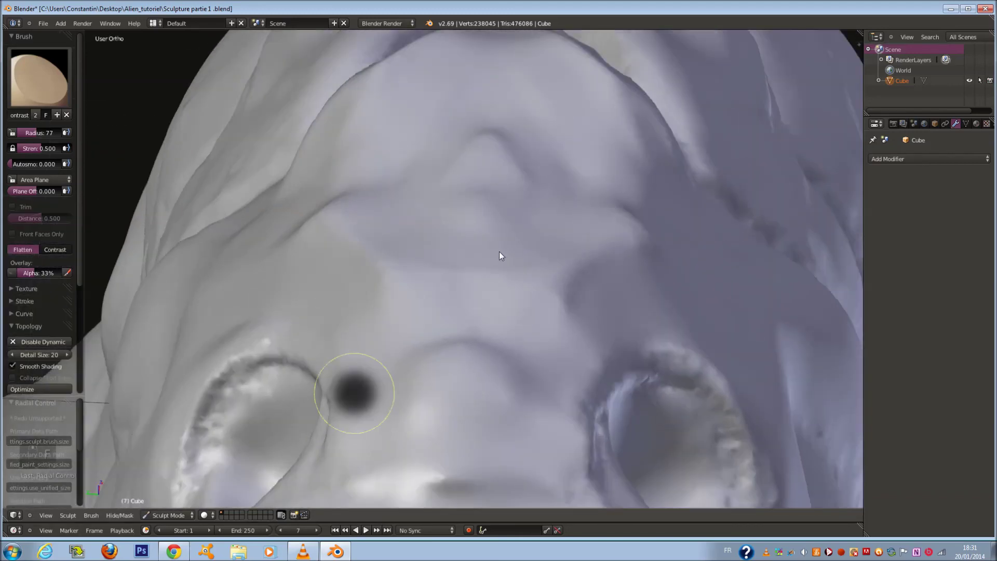
click(386, 339)
mouse_move(465, 351)
mouse_down()
mouse_move(445, 368)
mouse_move(471, 371)
mouse_up()
key(KP_7)
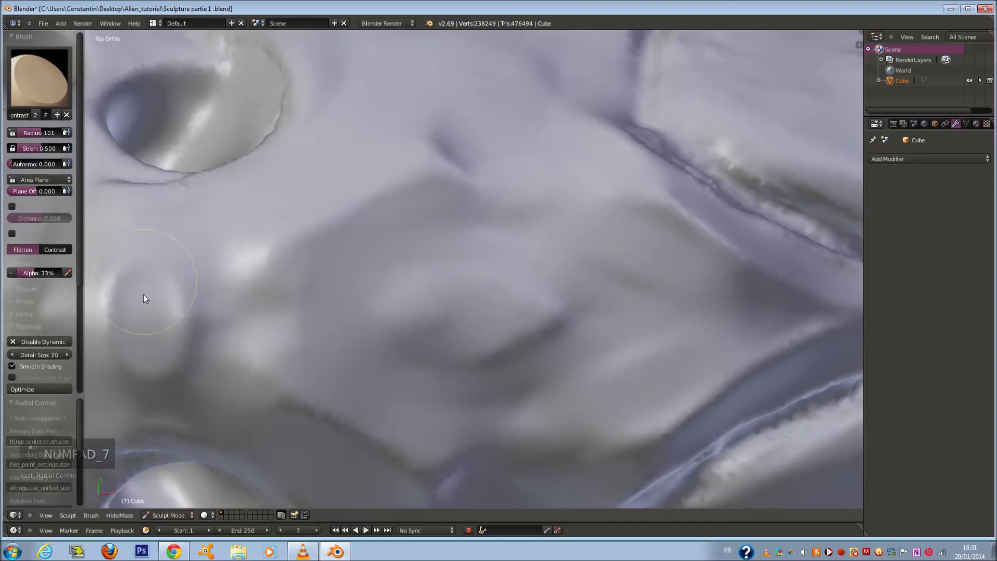
mouse_move(188, 315)
mouse_down()
mouse_move(207, 241)
mouse_move(231, 338)
mouse_move(259, 328)
mouse_move(275, 262)
mouse_up()
key(f)
click(259, 259)
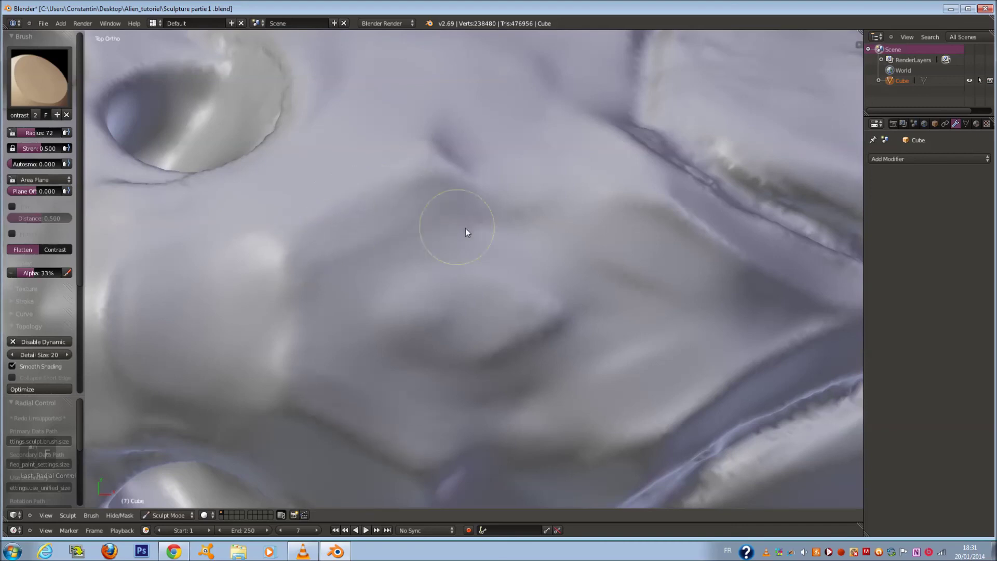
Flatten the uneven surface behind the ridge between the larger upper pits, reducing the Flatten/Contrast radius to 67.
mouse_move(429, 214)
mouse_down()
mouse_move(330, 335)
mouse_move(330, 350)
mouse_move(341, 302)
mouse_up()
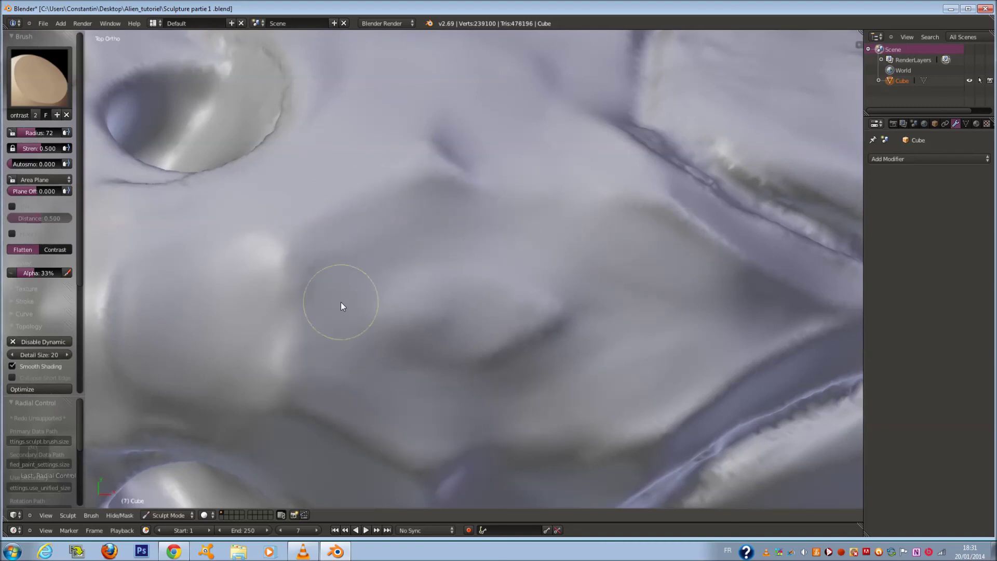
key(f)
click(372, 298)
mouse_move(403, 300)
mouse_down()
mouse_move(429, 296)
mouse_move(428, 338)
mouse_move(466, 309)
mouse_up()
Flatten the side of the head between the larger upper pit and the first neck fold with the Flatten/Contrast brush at radius 78.
scroll(466, 309, down, 6)
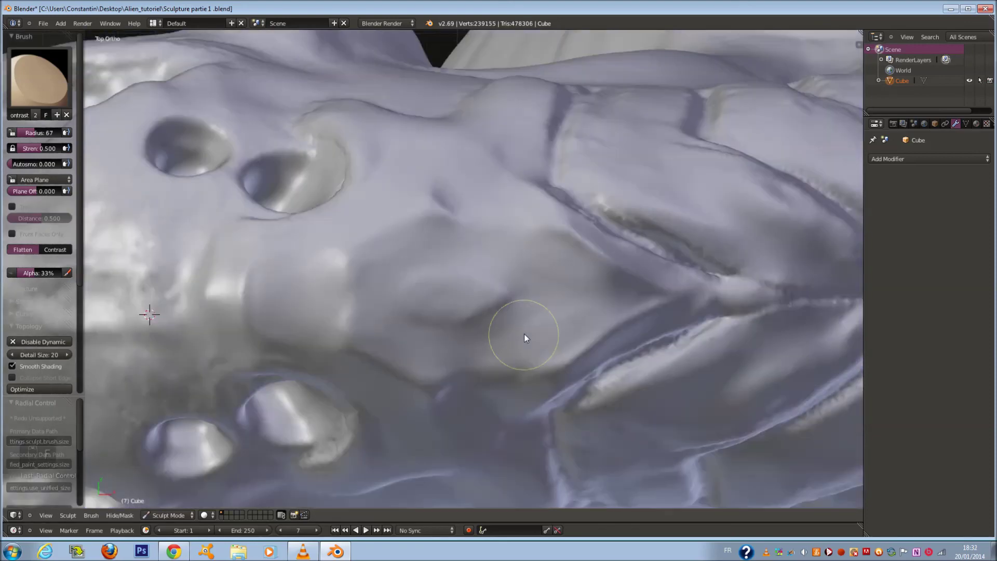
middle_drag(455, 332, 462, 286)
scroll(461, 284, up, 8)
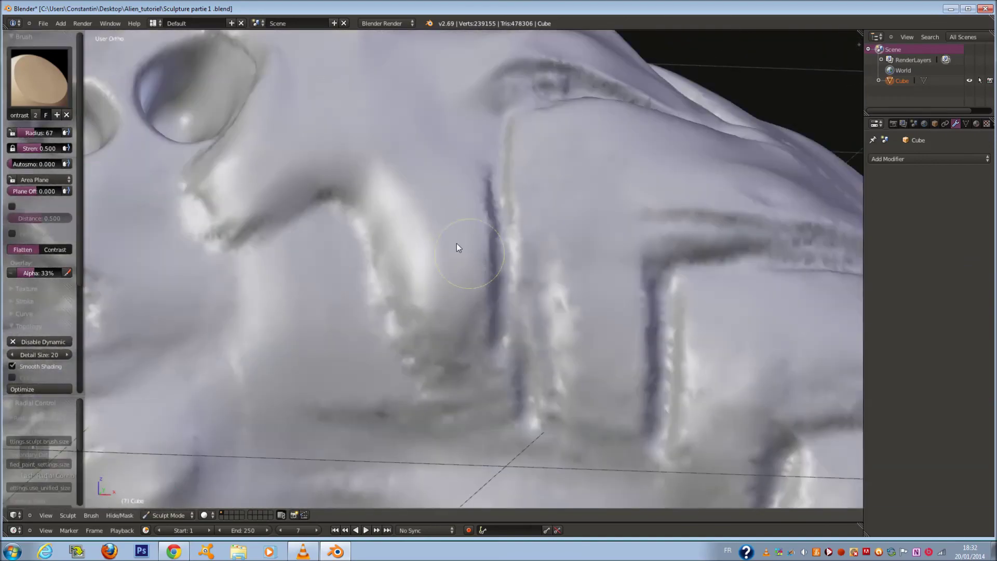
key(f)
click(437, 229)
mouse_move(410, 178)
mouse_down()
mouse_move(418, 268)
mouse_move(441, 330)
mouse_move(443, 217)
mouse_move(397, 125)
mouse_move(418, 293)
mouse_move(427, 191)
mouse_move(452, 315)
mouse_move(467, 334)
mouse_move(452, 334)
mouse_move(437, 193)
mouse_up()
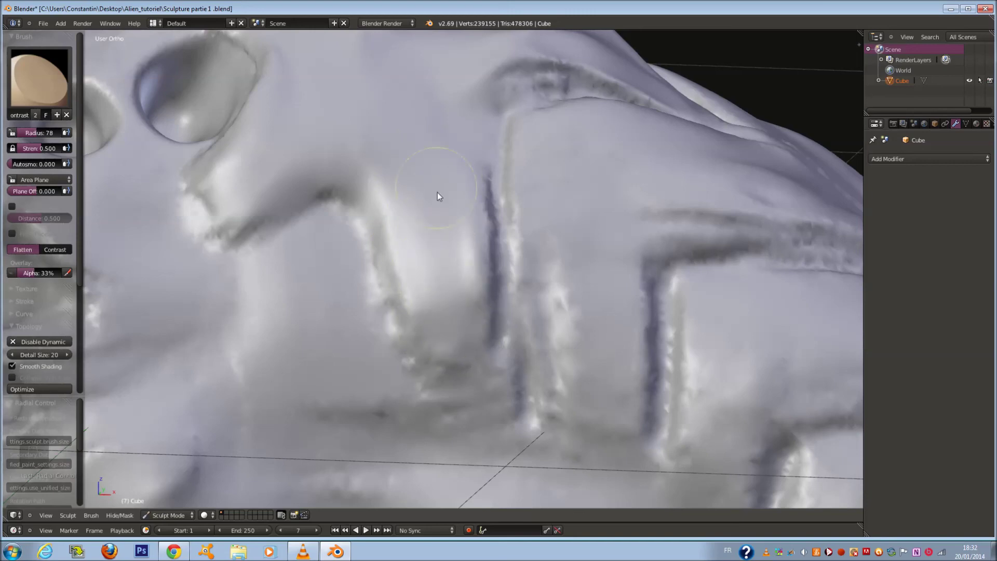
drag(269, 131, 253, 179)
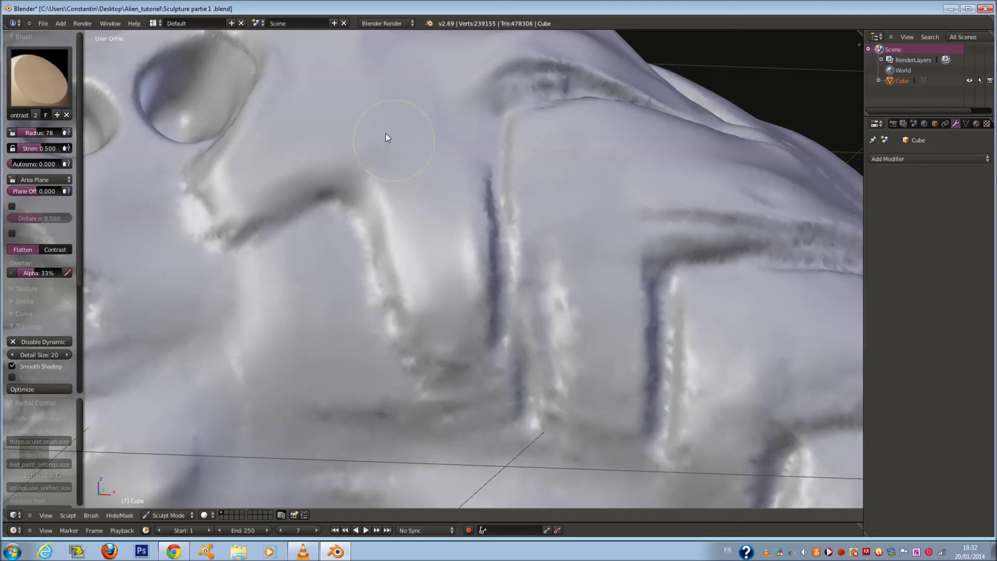
mouse_move(387, 151)
mouse_down()
mouse_move(420, 193)
mouse_move(438, 310)
mouse_move(449, 319)
mouse_move(450, 203)
mouse_move(440, 291)
mouse_up()
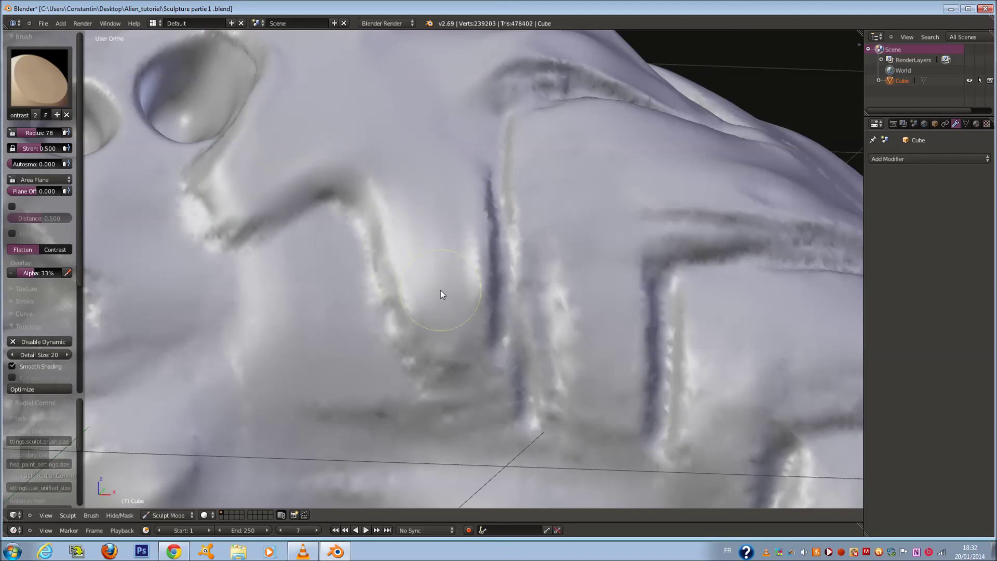
scroll(440, 290, down, 3)
scroll(458, 259, up, 3)
Build up clay along the lower edge of the zigzag fold behind the larger upper pit with the Clay Strips brush at radius 49.
click(39, 79)
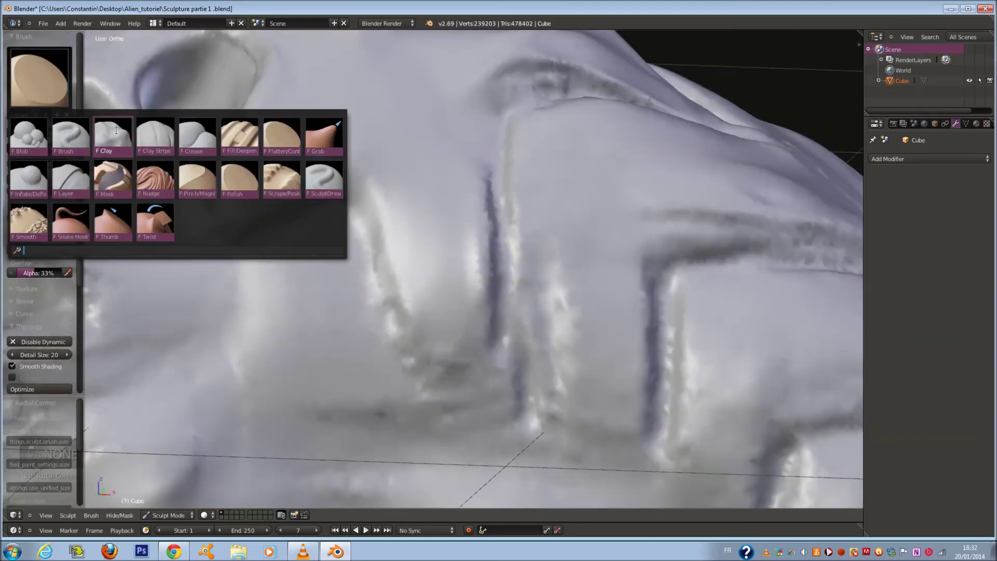
click(155, 136)
scroll(161, 179, up, 2)
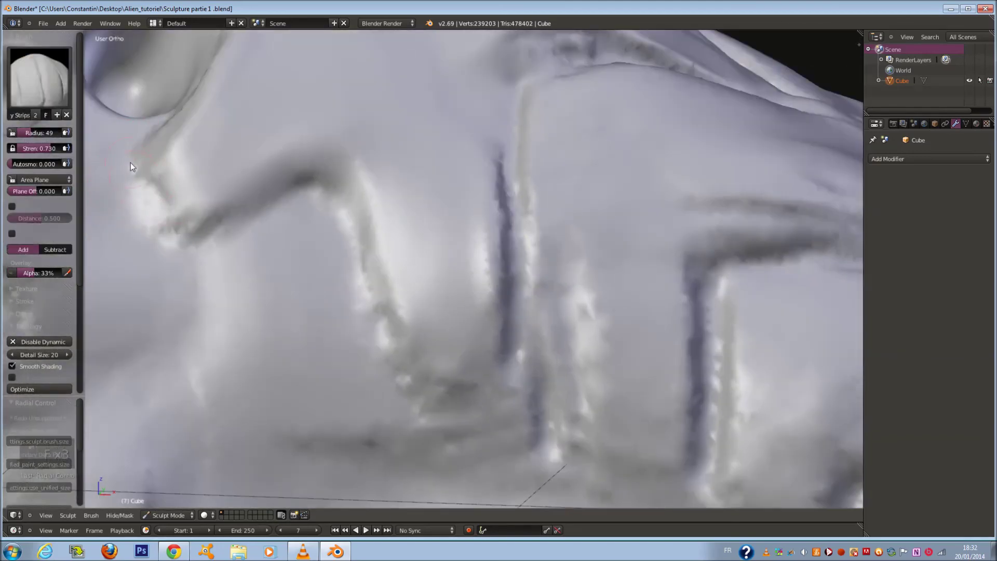
mouse_move(139, 191)
mouse_down()
mouse_move(98, 174)
mouse_move(169, 258)
mouse_move(268, 236)
mouse_move(205, 275)
mouse_move(334, 232)
mouse_move(400, 410)
mouse_move(516, 396)
mouse_move(406, 421)
mouse_move(520, 402)
mouse_move(400, 411)
mouse_move(351, 233)
mouse_move(204, 250)
mouse_up()
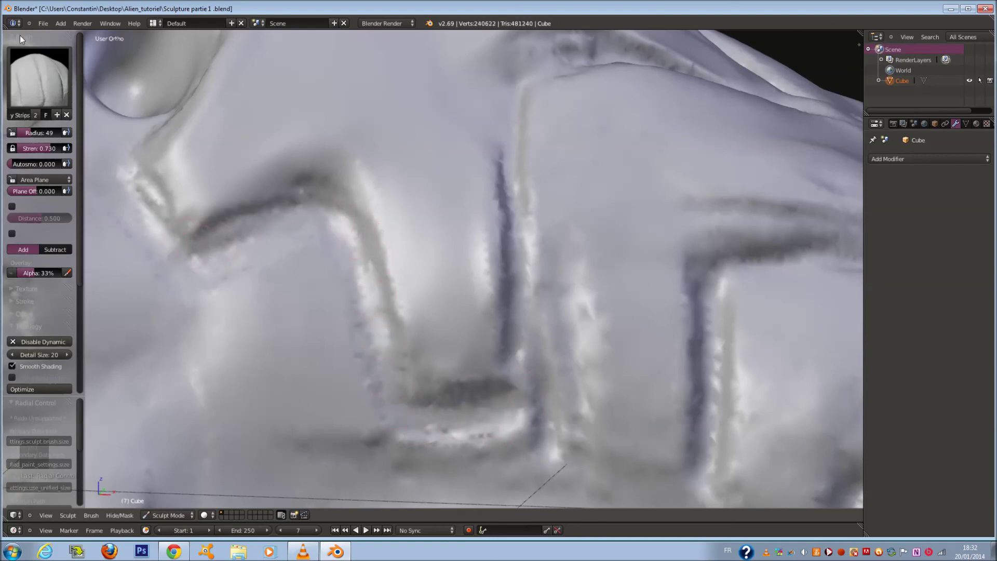
Smooth the added clay below and beside the zigzag fold with the Smooth brush at radius 77.
click(36, 81)
click(29, 223)
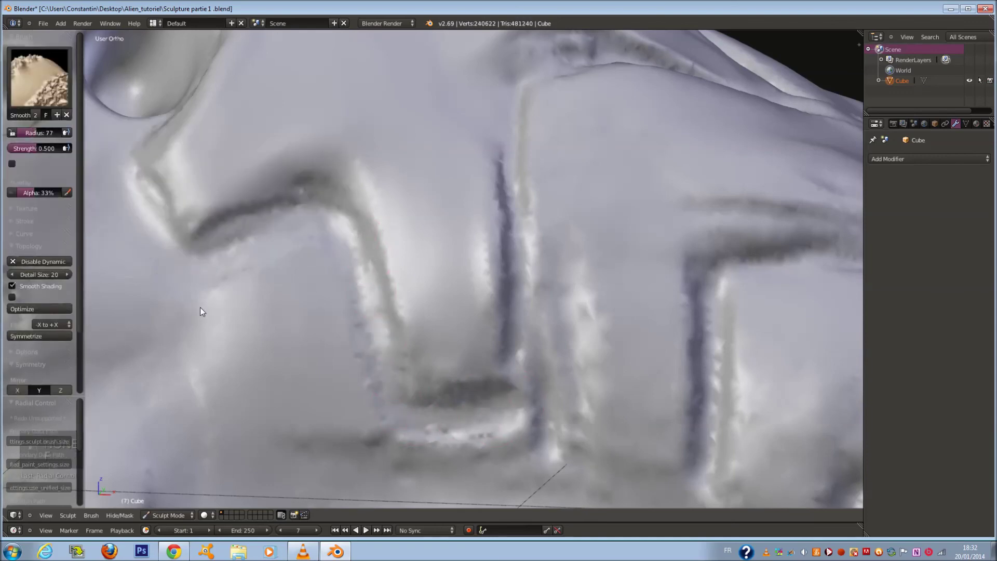
mouse_move(259, 245)
mouse_down()
mouse_move(316, 202)
mouse_move(378, 344)
mouse_move(474, 433)
mouse_move(460, 414)
mouse_move(468, 434)
mouse_move(414, 423)
mouse_up()
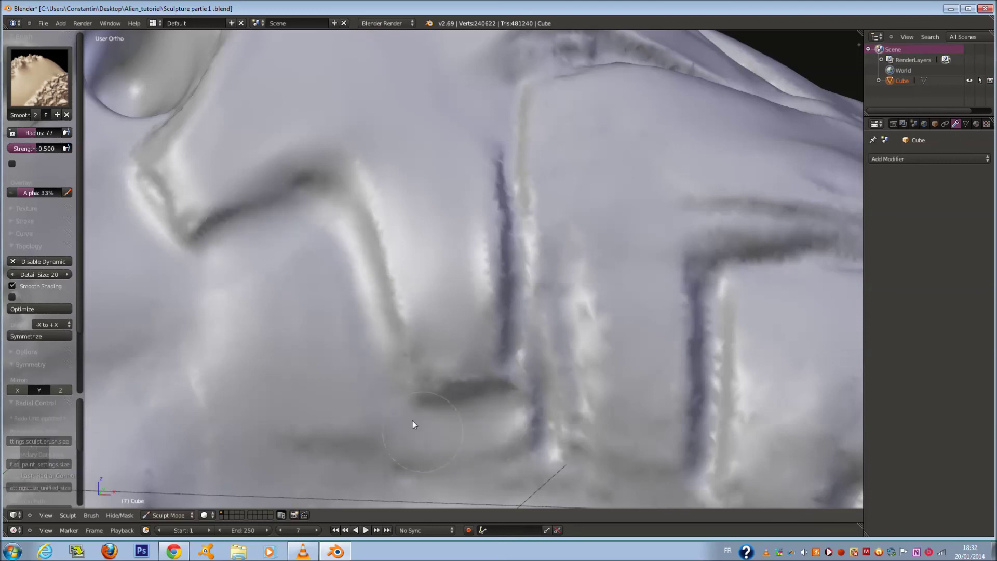
mouse_move(338, 448)
mouse_down()
mouse_move(401, 456)
mouse_move(453, 448)
mouse_move(305, 362)
mouse_up()
mouse_move(202, 255)
mouse_down()
mouse_move(169, 249)
mouse_move(129, 179)
mouse_move(153, 242)
mouse_up()
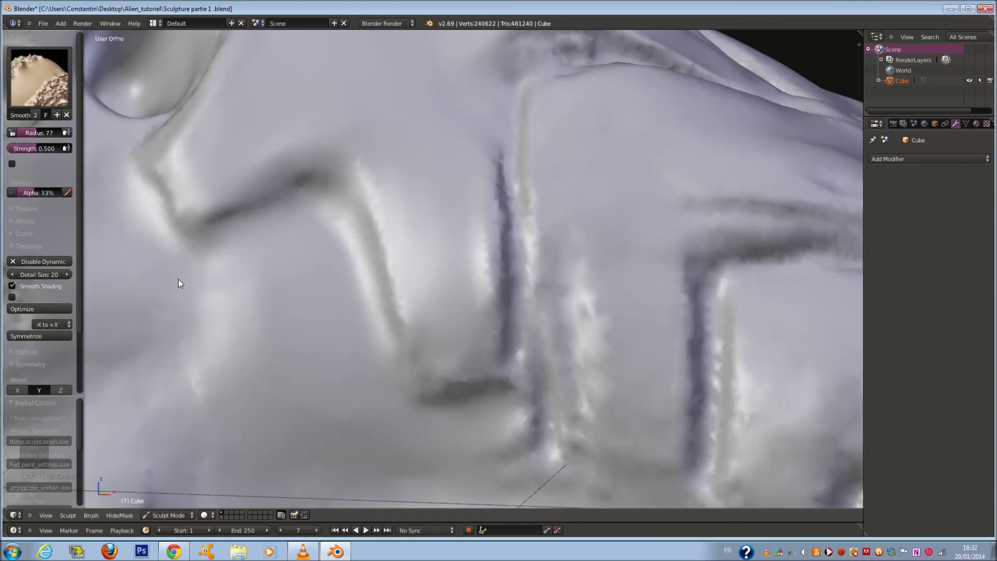
Sharpen the edges of the zigzag fold with the Pinch/Magnify brush, enlarging its radius to 56.
click(38, 78)
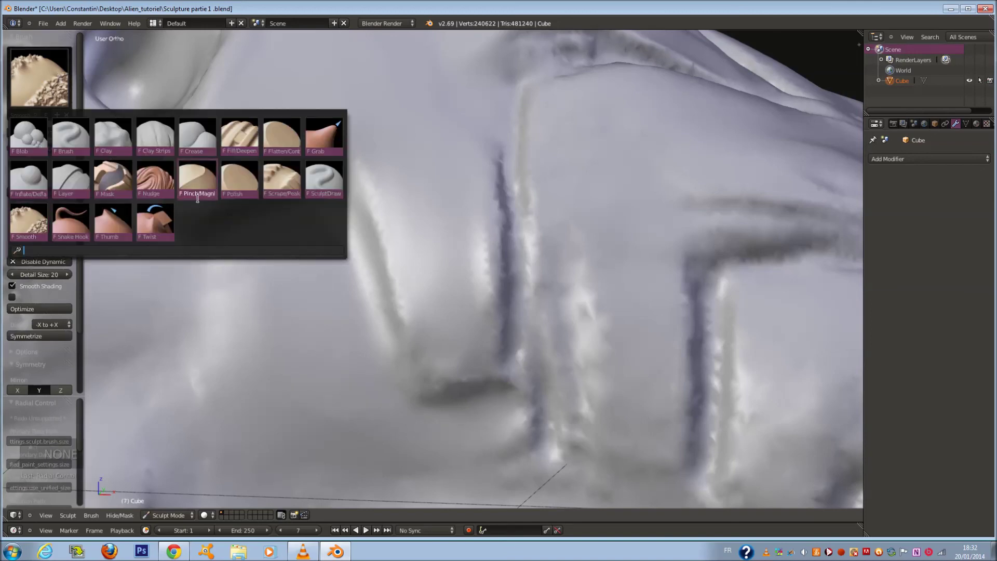
click(195, 181)
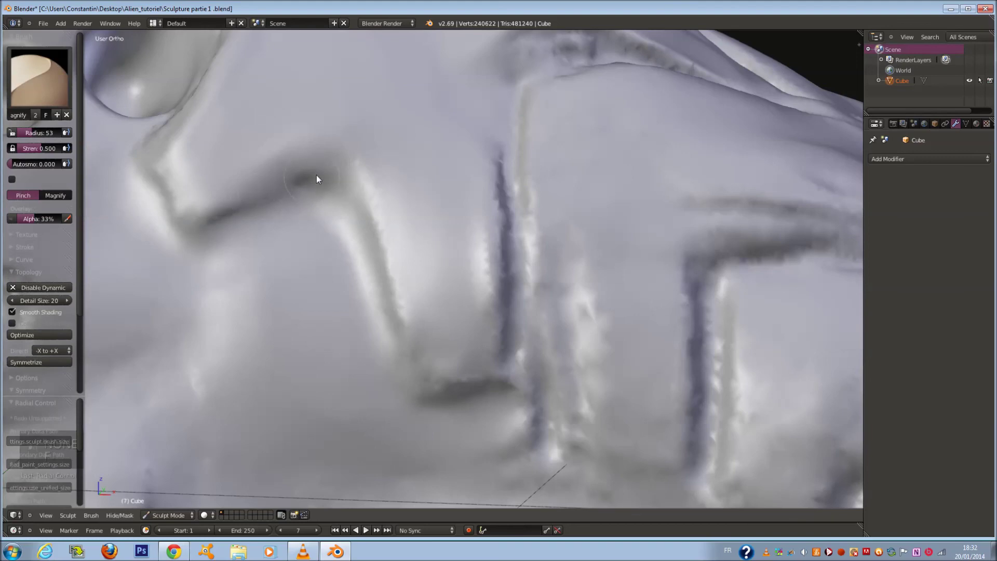
mouse_move(330, 156)
mouse_down()
mouse_move(363, 228)
mouse_move(348, 161)
mouse_up()
key(f)
click(367, 180)
drag(375, 207, 403, 340)
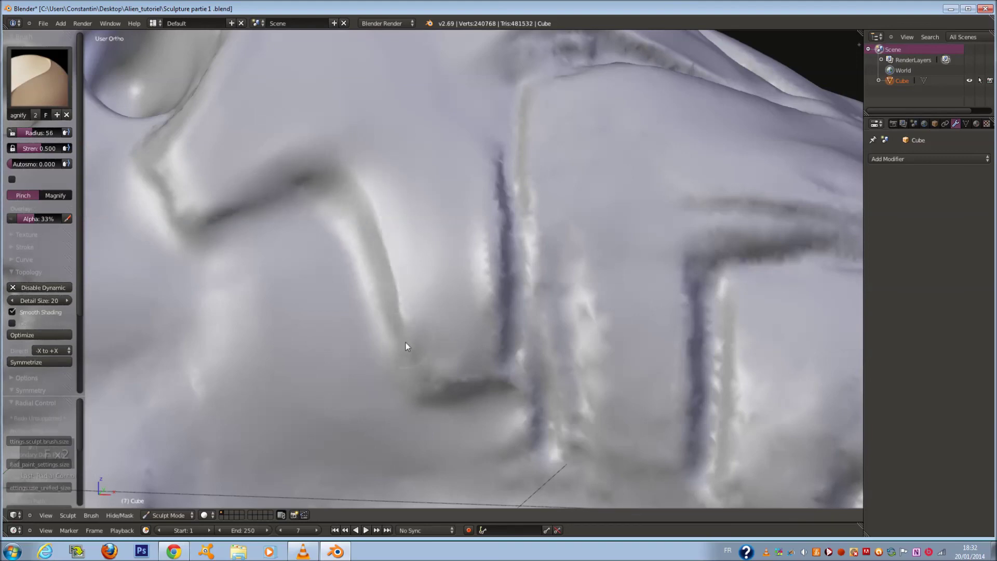
mouse_move(241, 196)
mouse_down()
mouse_move(321, 173)
mouse_move(136, 188)
mouse_up()
mouse_move(205, 201)
mouse_down()
mouse_move(191, 217)
mouse_move(174, 190)
mouse_up()
Pinch the upper rear rim of the larger upper pit to sharpen it.
scroll(352, 257, down, 5)
middle_drag(351, 257, 420, 269)
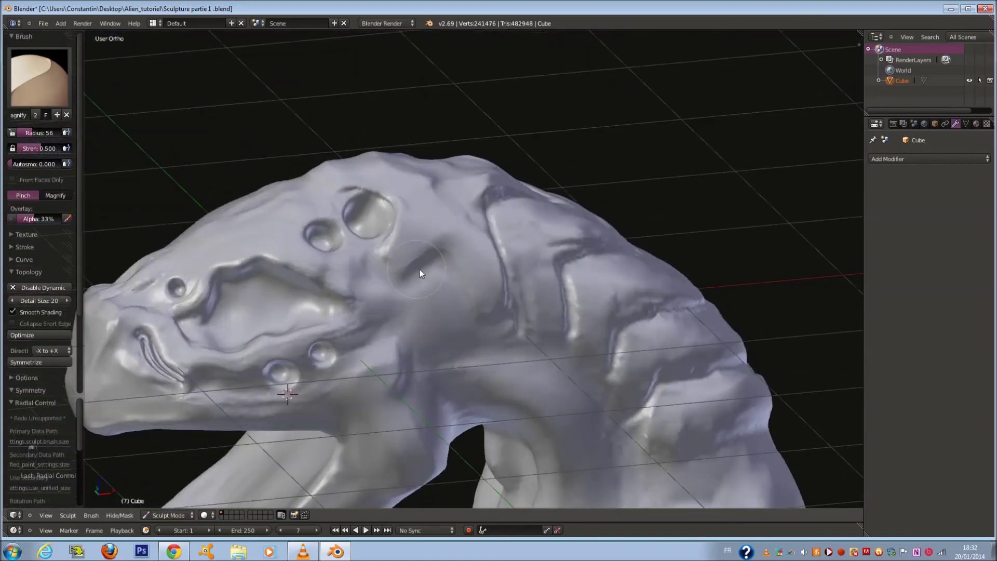
scroll(419, 270, up, 6)
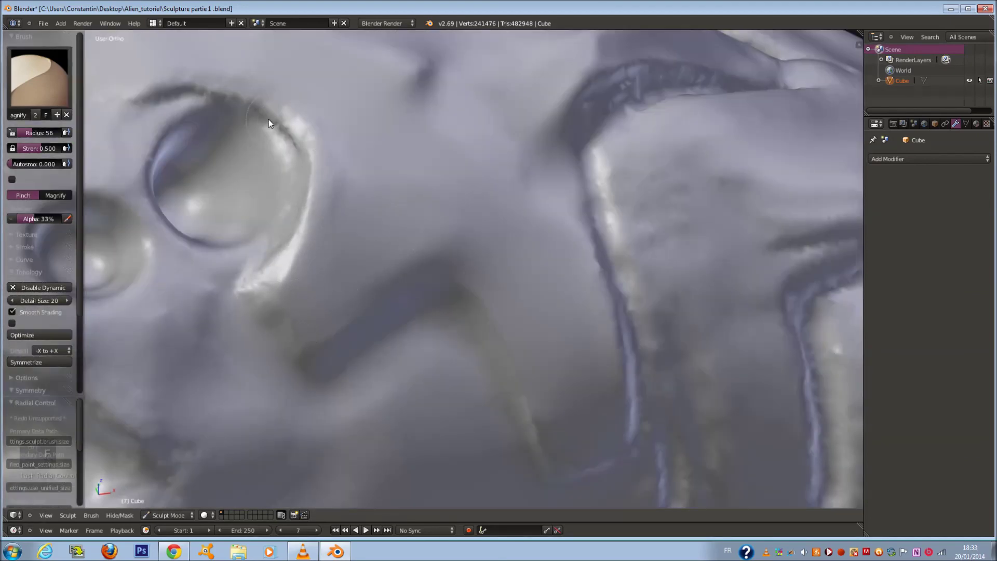
drag(254, 85, 283, 154)
Set the Pinch/Magnify radius to 69 and sharpen both edges of the raised band between the larger upper pits.
scroll(283, 154, down, 5)
mouse_move(283, 155)
middle_down()
mouse_move(374, 197)
mouse_move(404, 219)
mouse_move(413, 251)
middle_up()
scroll(375, 197, up, 4)
key(f)
click(420, 253)
drag(324, 363, 434, 375)
drag(320, 293, 436, 304)
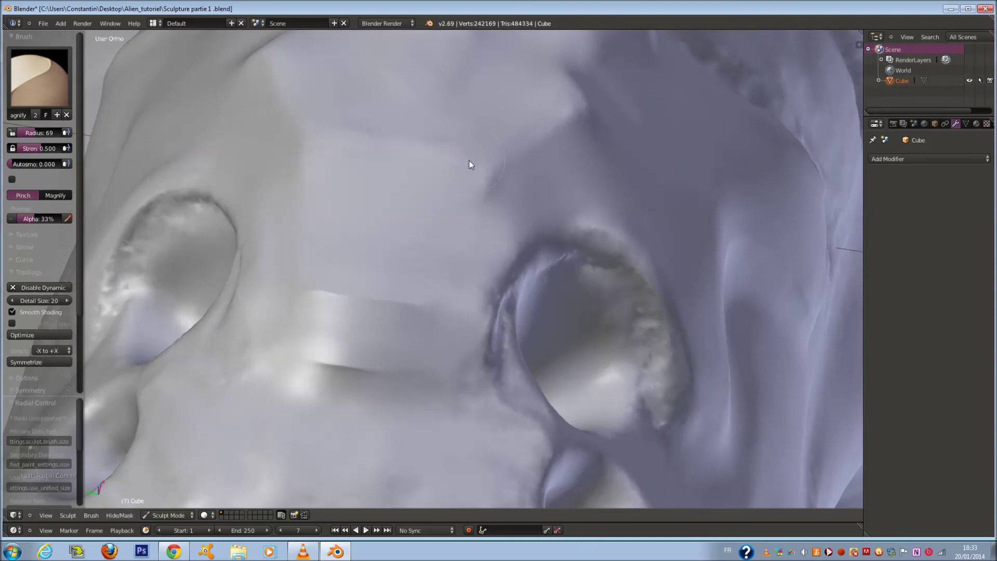
Pinch the ridge along the top of the first neck fold, and reduce the Pinch/Magnify radius to 47.
mouse_move(487, 181)
middle_down()
mouse_move(431, 187)
mouse_move(459, 200)
mouse_move(421, 197)
mouse_move(401, 232)
mouse_move(504, 280)
mouse_move(477, 238)
middle_up()
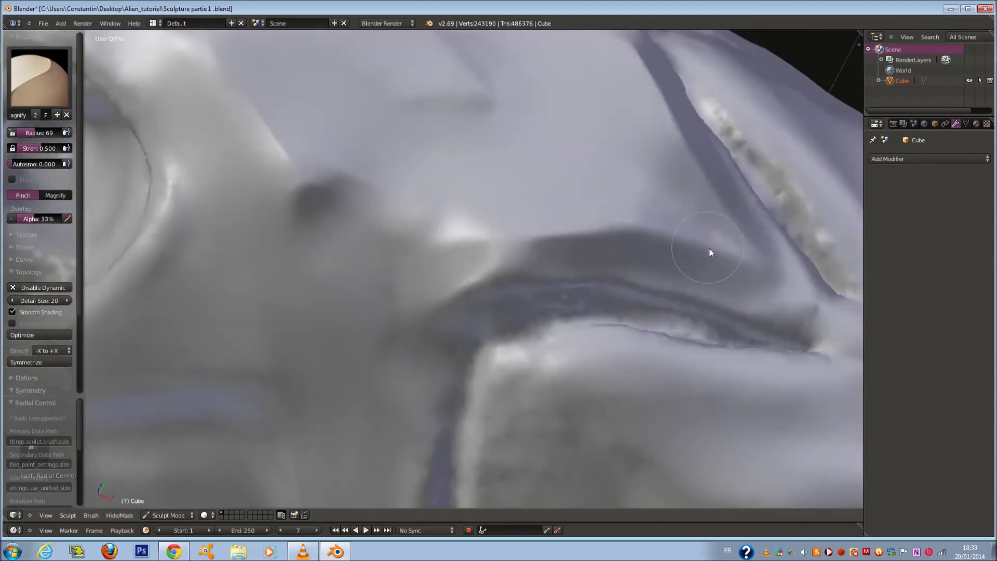
mouse_move(729, 248)
mouse_down()
mouse_move(624, 238)
mouse_move(480, 240)
mouse_up()
scroll(482, 240, down, 3)
middle_drag(506, 216, 446, 182)
scroll(447, 182, up, 3)
key(f)
click(435, 181)
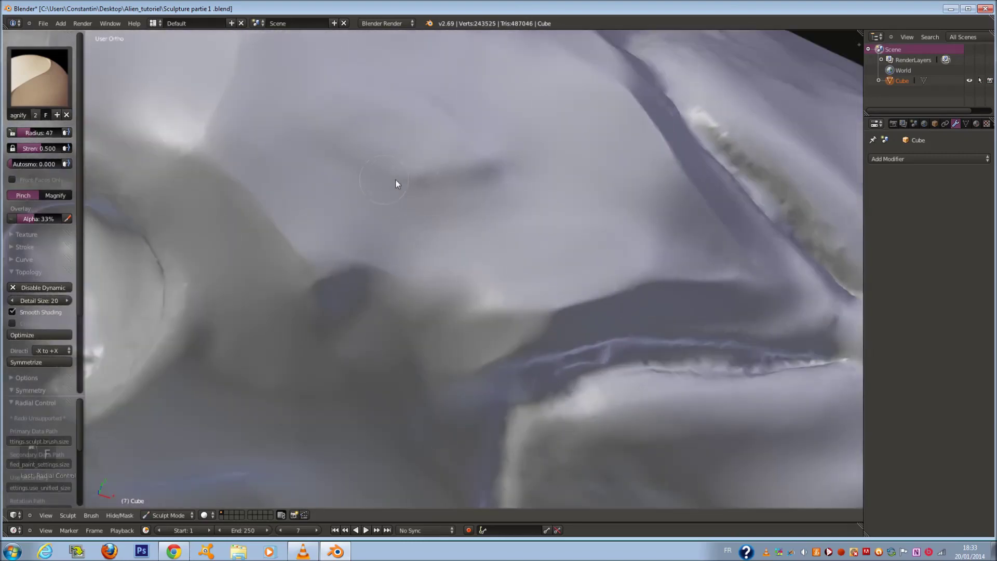
Save the sculpture over Sculpture partie 1 .blend.
scroll(472, 129, down, 4)
middle_drag(506, 249, 642, 195)
key(ctrl+s)
click(642, 195)
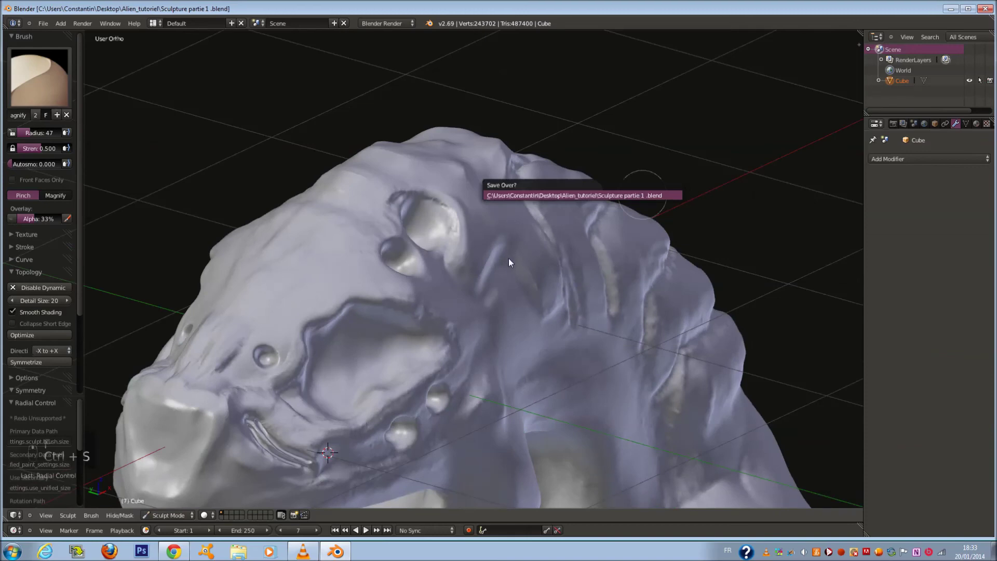
Examine the sculpted head and neck folds from several angles, and minimize the program window.
mouse_move(529, 193)
middle_down()
mouse_move(463, 172)
mouse_move(587, 166)
middle_up()
scroll(469, 179, up, 4)
scroll(474, 180, down, 4)
scroll(525, 252, down, 9)
mouse_move(521, 253)
middle_down()
mouse_move(490, 246)
mouse_move(404, 268)
middle_up()
scroll(405, 267, up, 10)
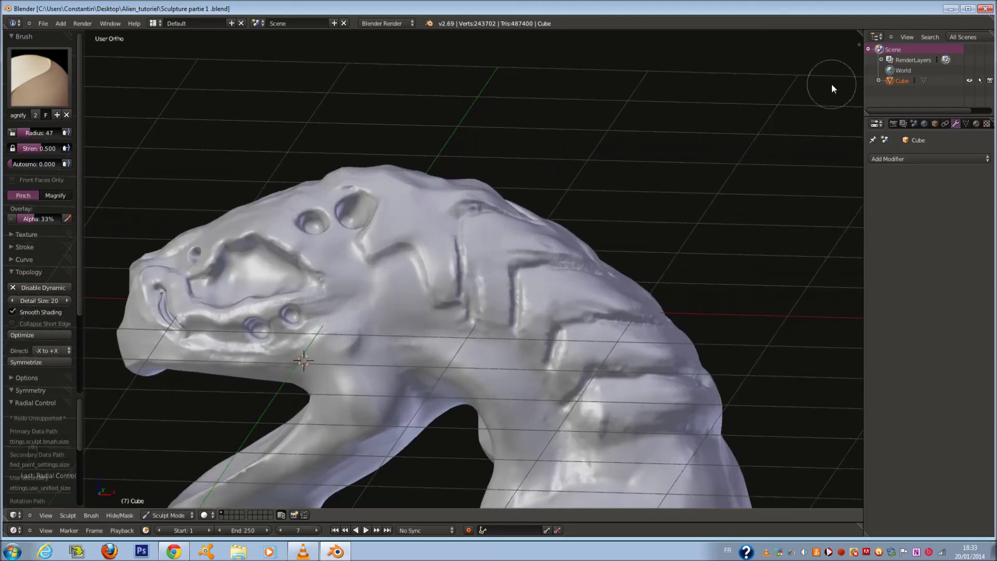
click(950, 9)
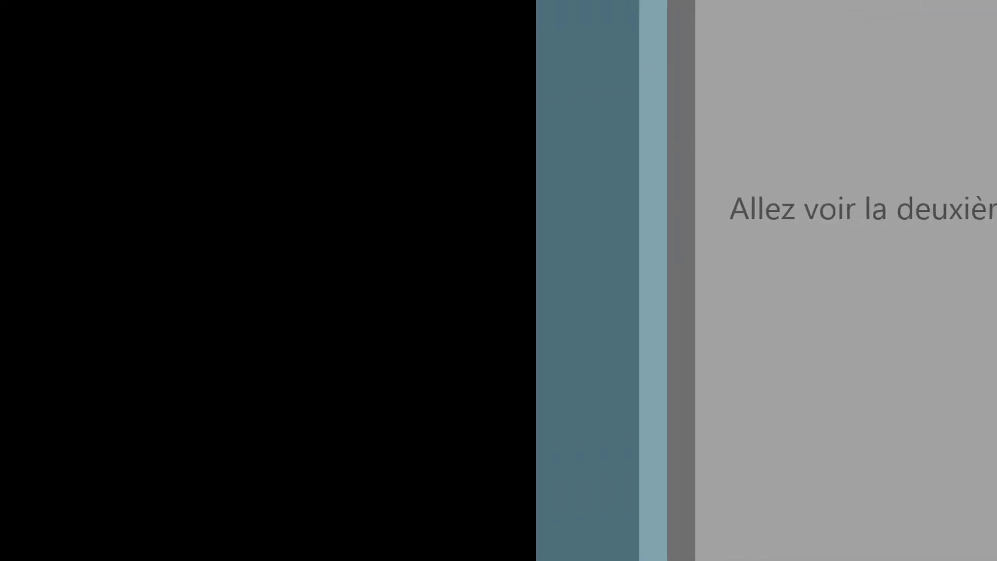